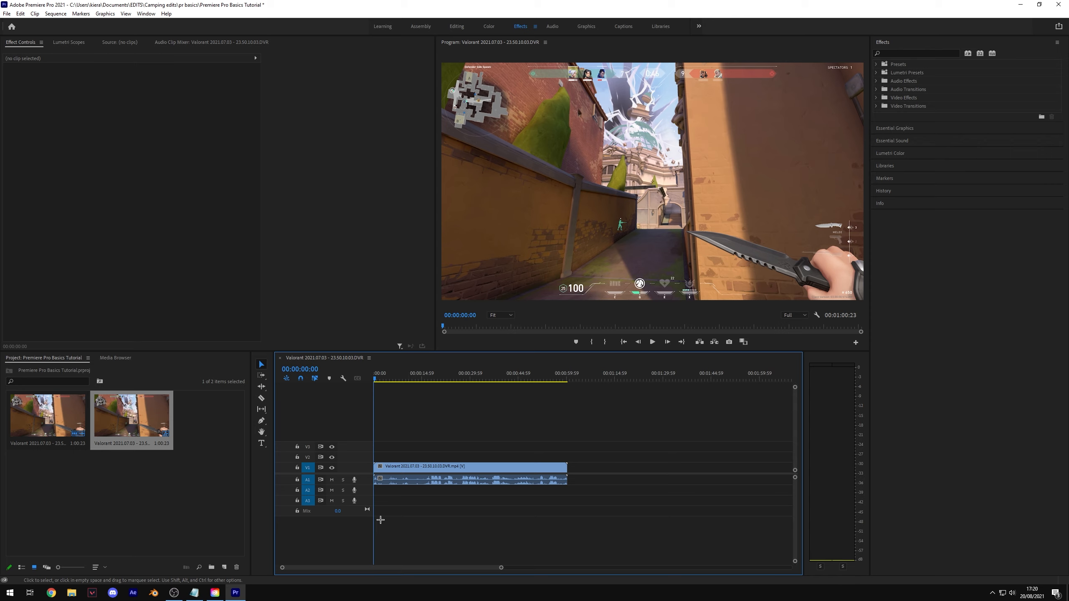
{"action": "left_click", "coordinate": [160, 501]}
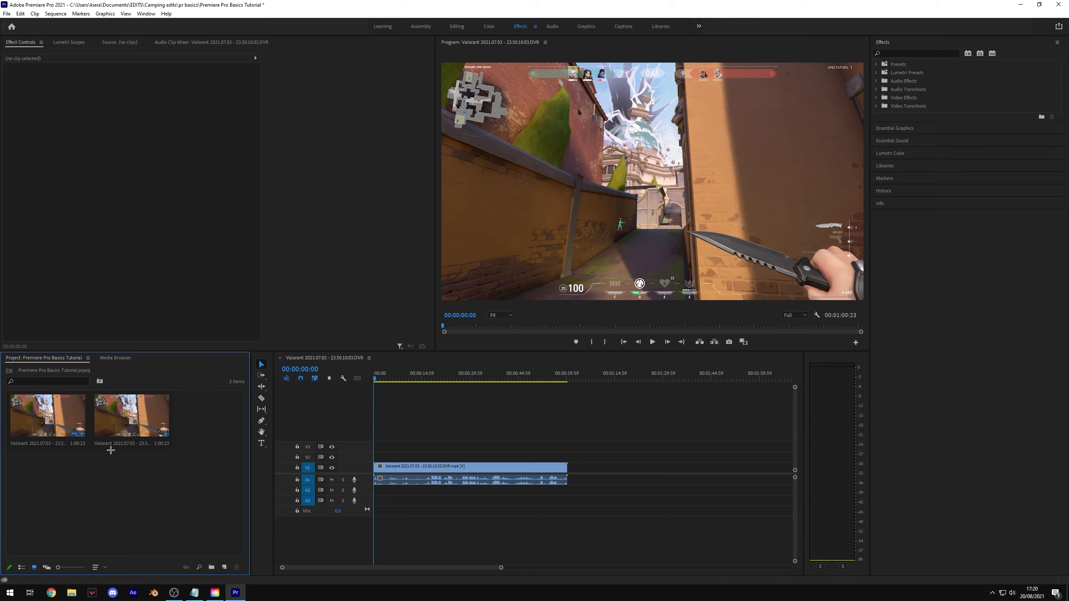
{"action": "left_click", "coordinate": [45, 426]}
{"action": "left_click", "coordinate": [137, 430]}
{"action": "left_click", "coordinate": [113, 484]}
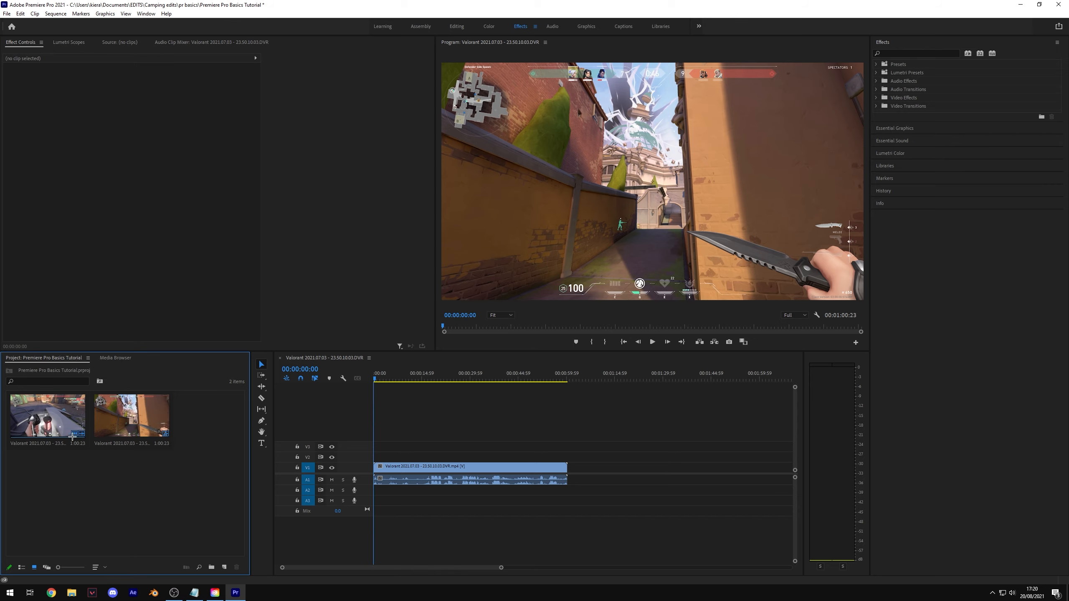
{"action": "left_click", "coordinate": [538, 214]}
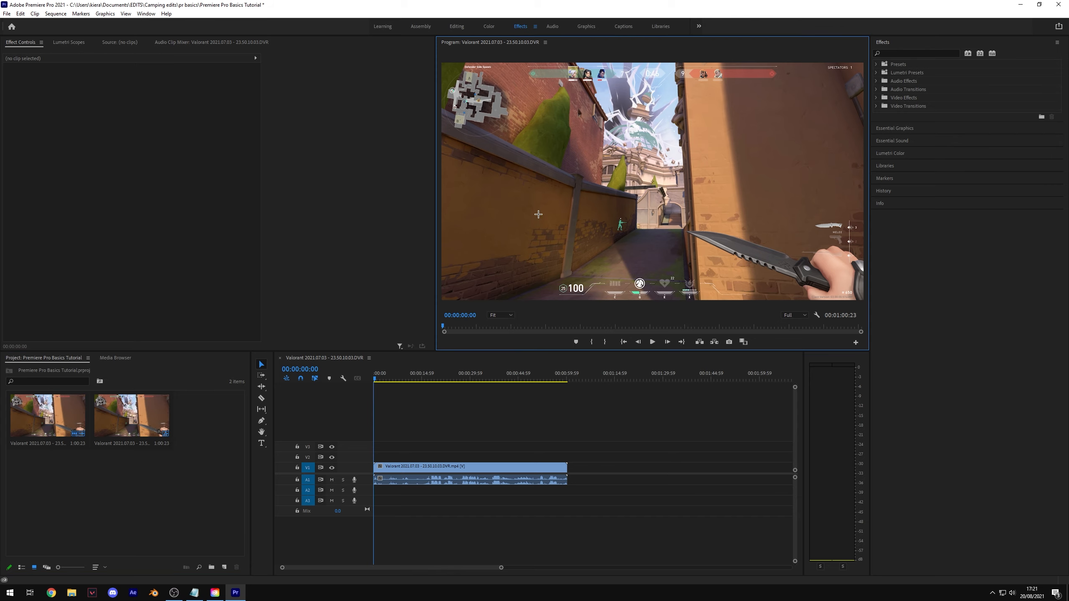
Keep the Program monitor's zoom level at Fit and make the monitor panel slightly taller
{"action": "left_click", "coordinate": [500, 314]}
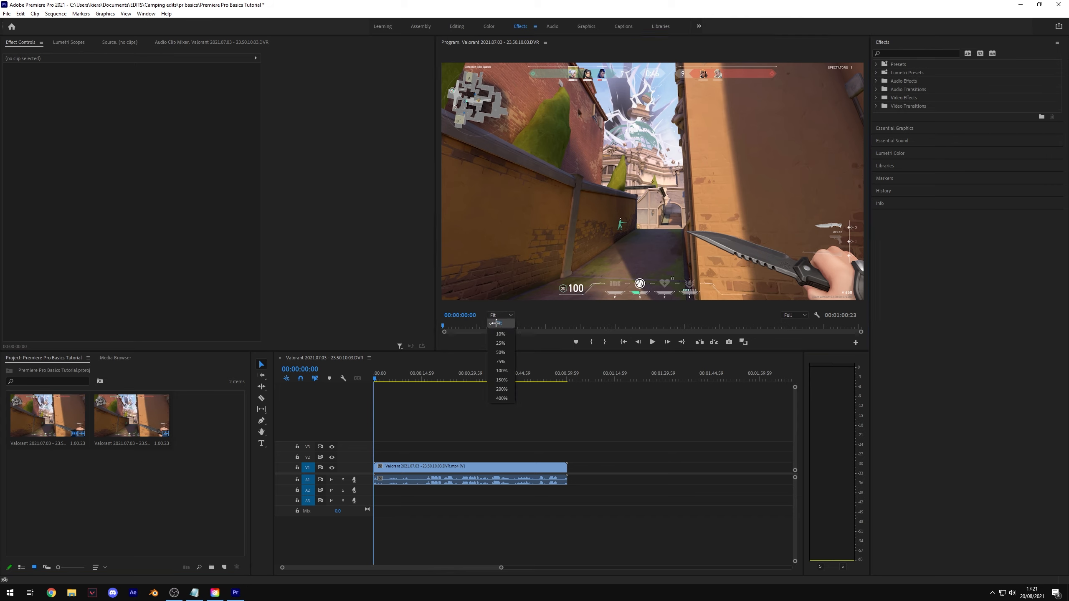
{"action": "left_click", "coordinate": [501, 323]}
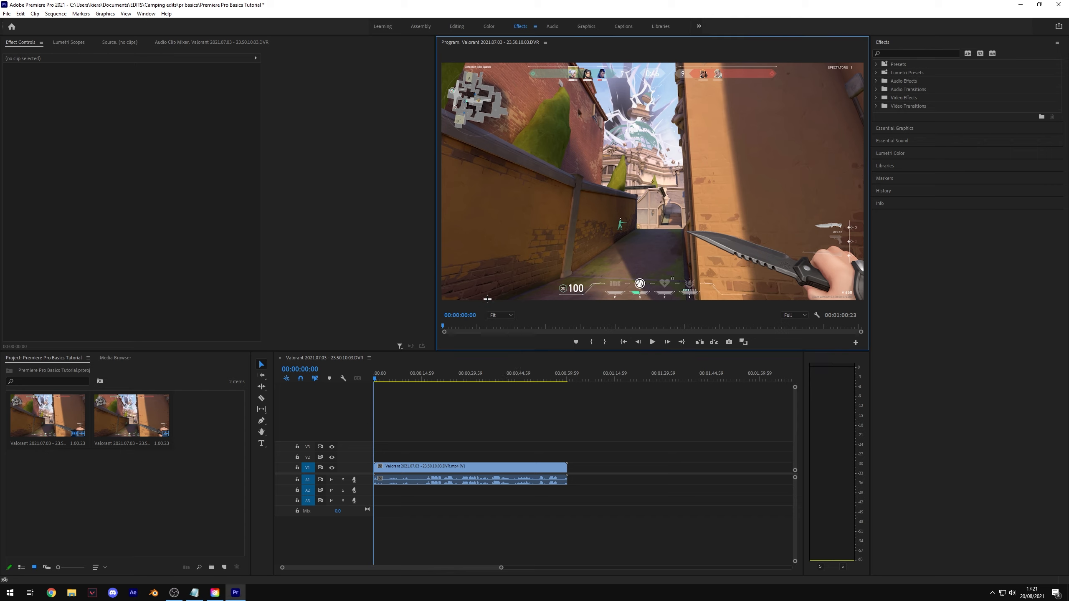
{"action": "left_click_drag", "start_coordinate": [600, 351], "coordinate": [581, 362]}
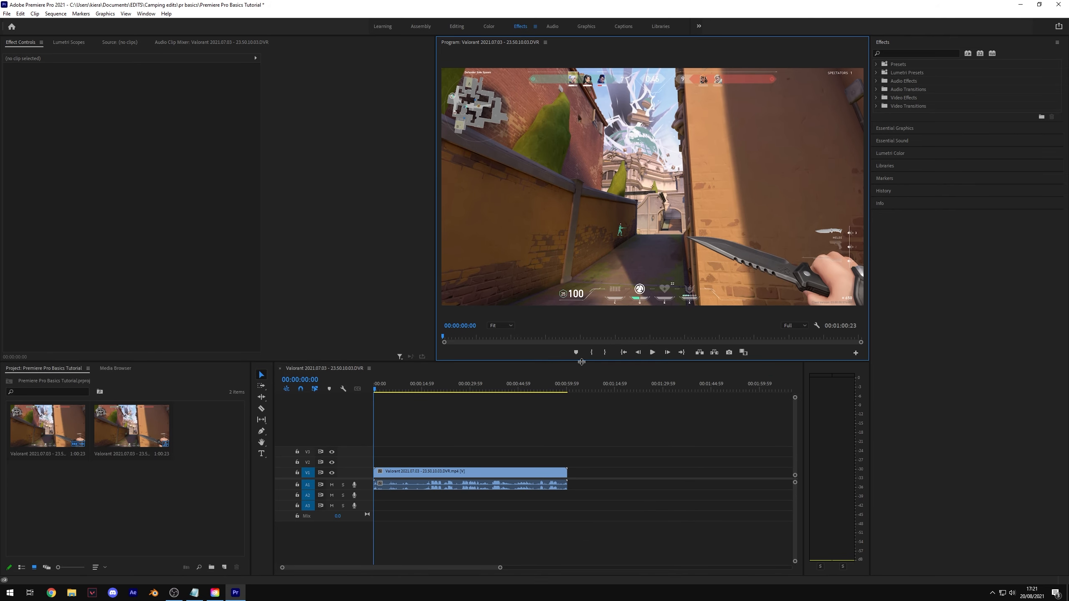
Try the Program monitor at 50% and 100% zoom and restore it to Fit
{"action": "left_click", "coordinate": [500, 326]}
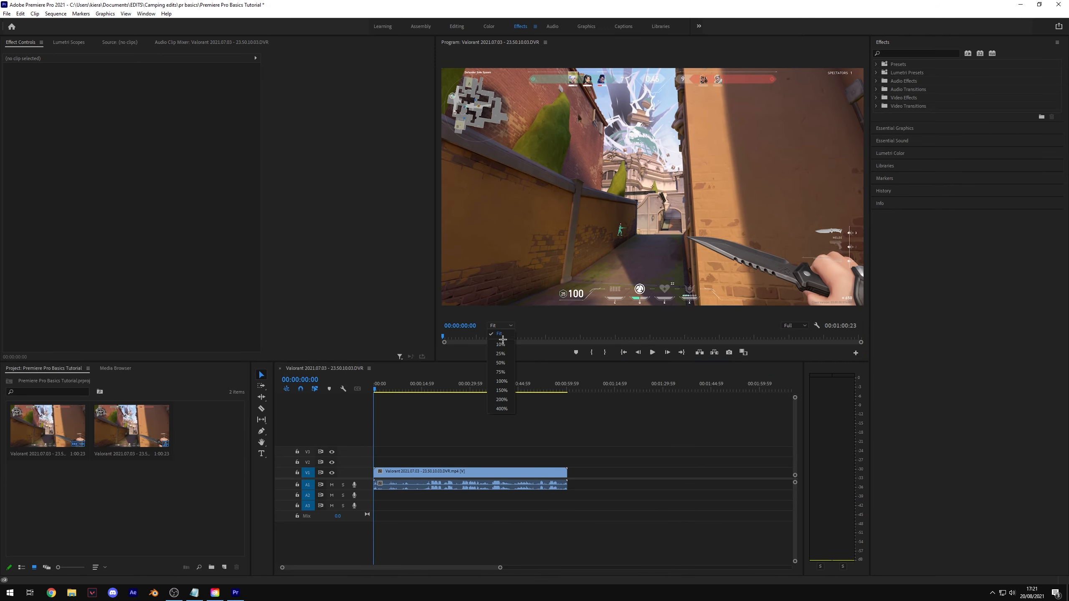
{"action": "left_click", "coordinate": [500, 362]}
{"action": "left_click", "coordinate": [501, 325]}
{"action": "left_click", "coordinate": [501, 381]}
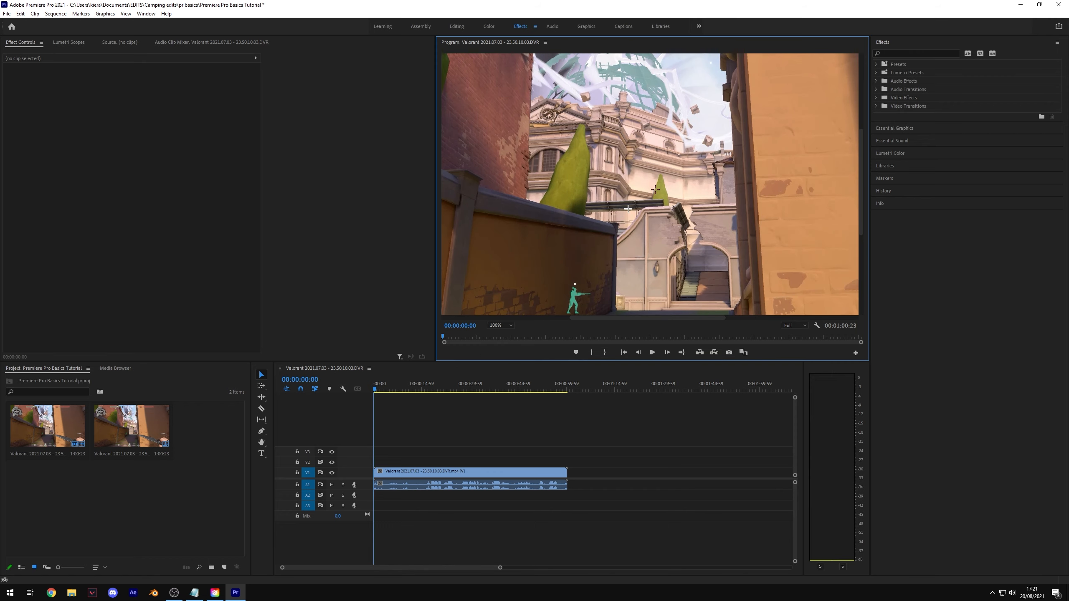
{"action": "key", "text": "z"}
{"action": "scroll", "coordinate": [628, 209], "scroll_direction": "down", "scroll_amount": 1}
{"action": "left_click", "coordinate": [500, 325]}
{"action": "left_click", "coordinate": [503, 334]}
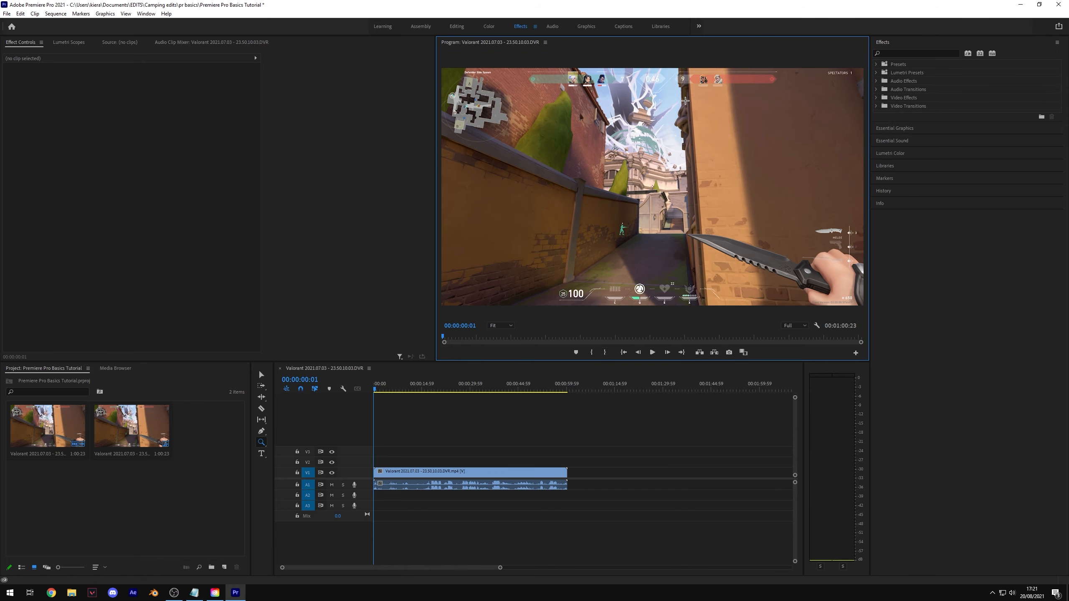
Set the Program monitor's playback resolution to 1/2
{"action": "left_click", "coordinate": [803, 326]}
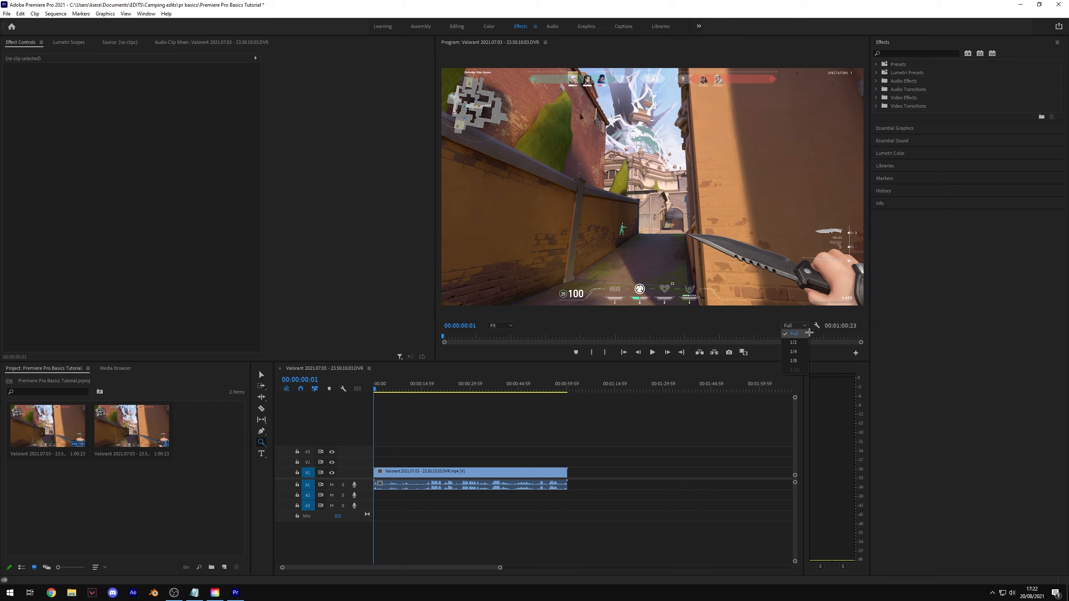
{"action": "left_click", "coordinate": [794, 334]}
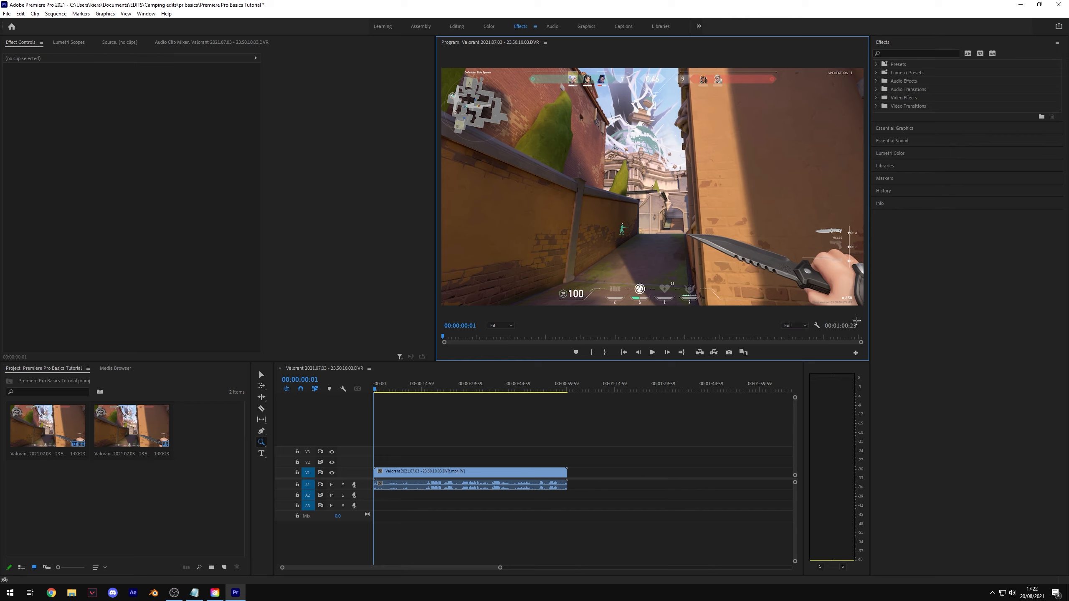
{"action": "left_click", "coordinate": [797, 326]}
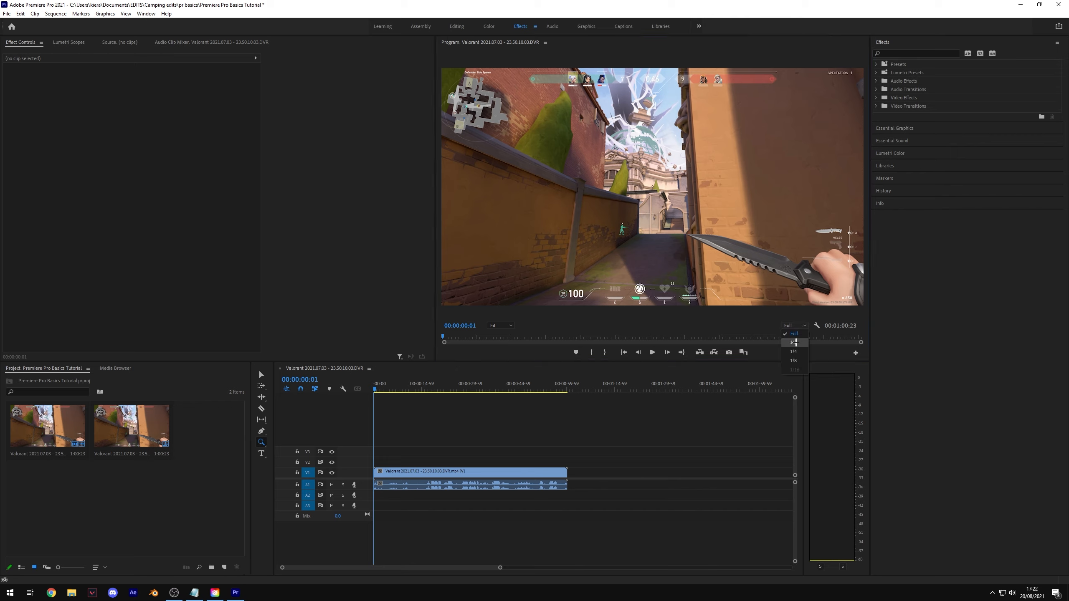
{"action": "left_click", "coordinate": [795, 342]}
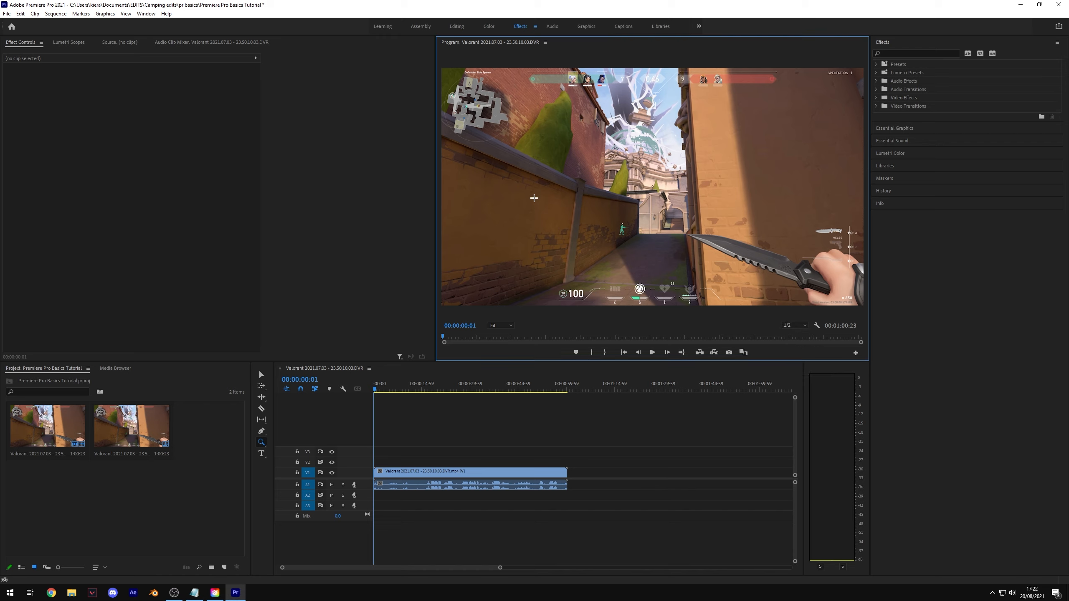
{"action": "left_click", "coordinate": [791, 326]}
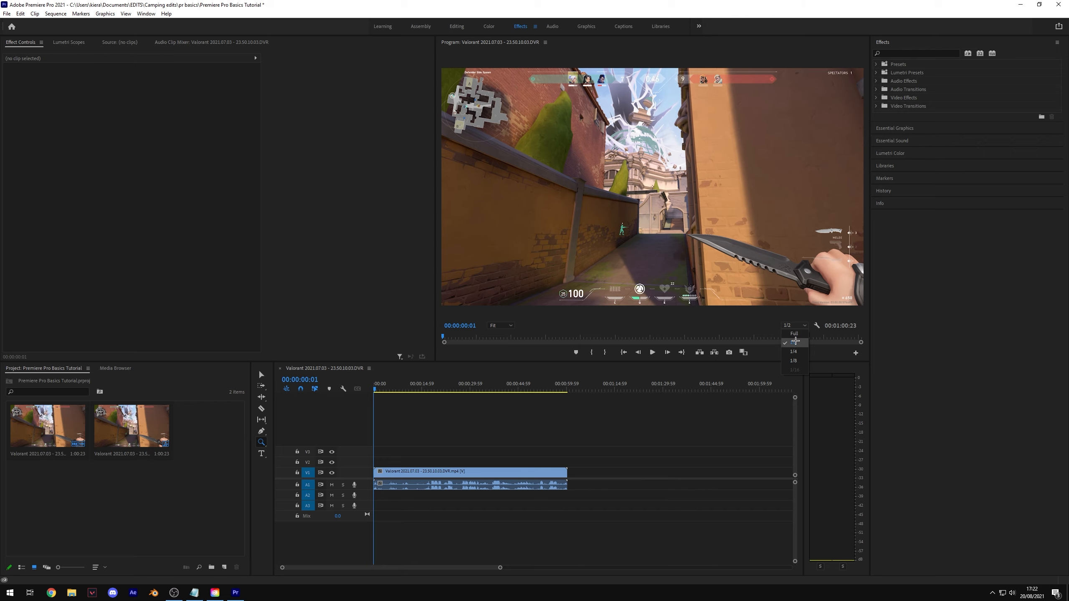
{"action": "left_click", "coordinate": [796, 341]}
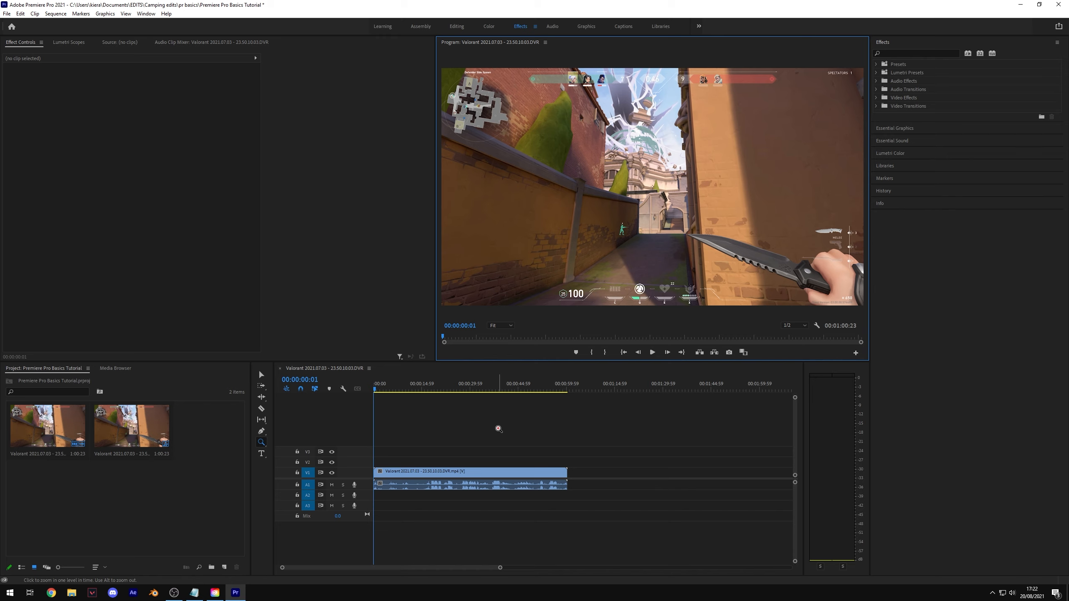
Enlarge the timeline scale slightly and try zooming in and out around the clip with the Zoom tool
{"action": "key", "text": "v"}
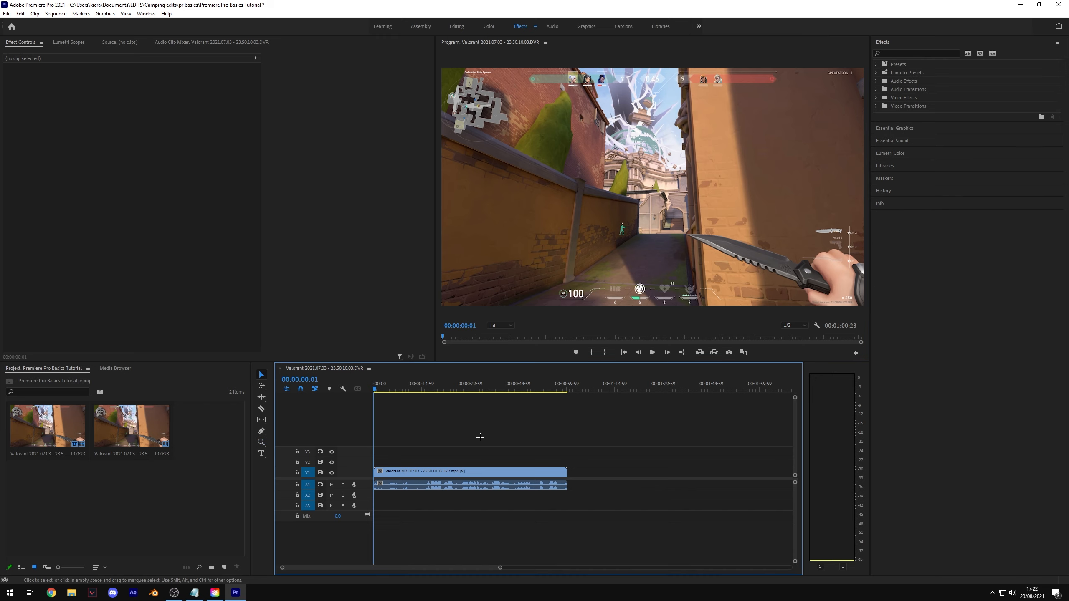
{"action": "mouse_move", "coordinate": [476, 567]}
{"action": "left_mouse_down"}
{"action": "mouse_move", "coordinate": [689, 564]}
{"action": "mouse_move", "coordinate": [417, 564]}
{"action": "mouse_move", "coordinate": [761, 573]}
{"action": "mouse_move", "coordinate": [487, 568]}
{"action": "left_mouse_up"}
{"action": "left_click", "coordinate": [261, 441]}
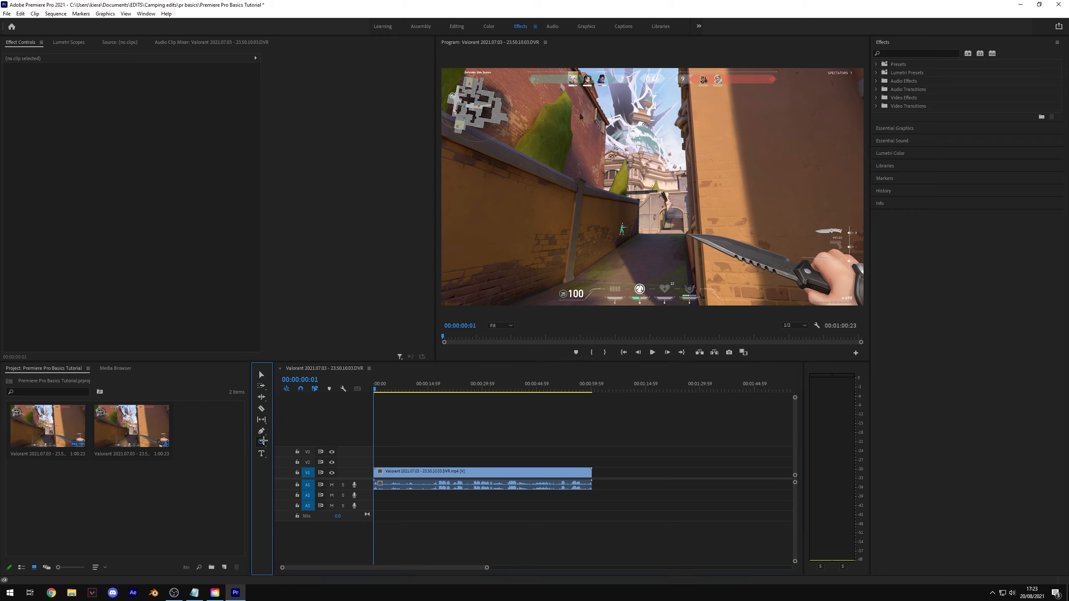
{"action": "left_click", "coordinate": [522, 462]}
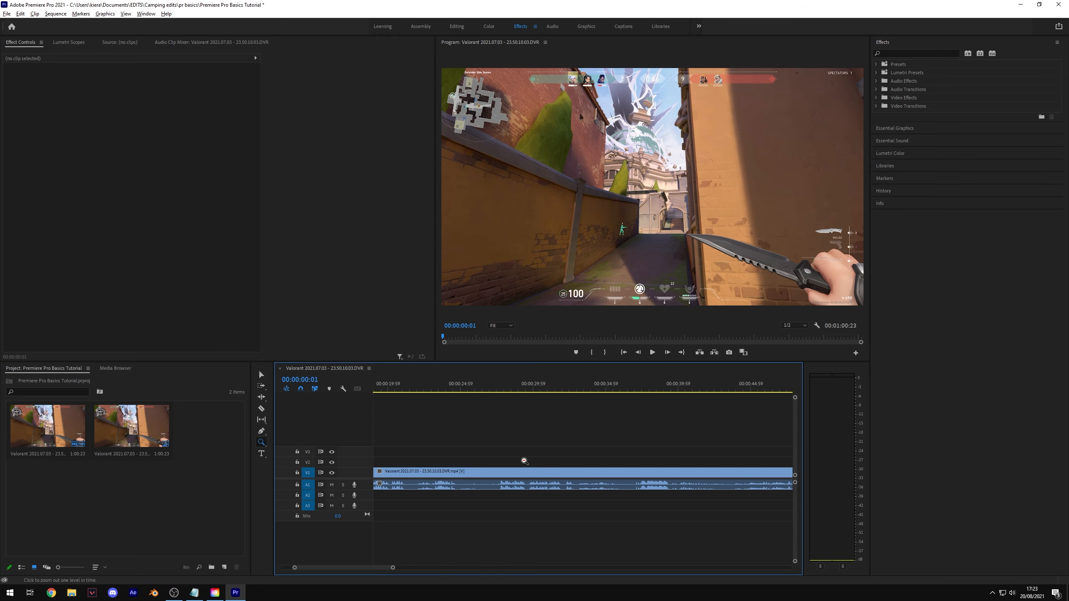
{"action": "left_click", "coordinate": [524, 461], "text": "alt"}
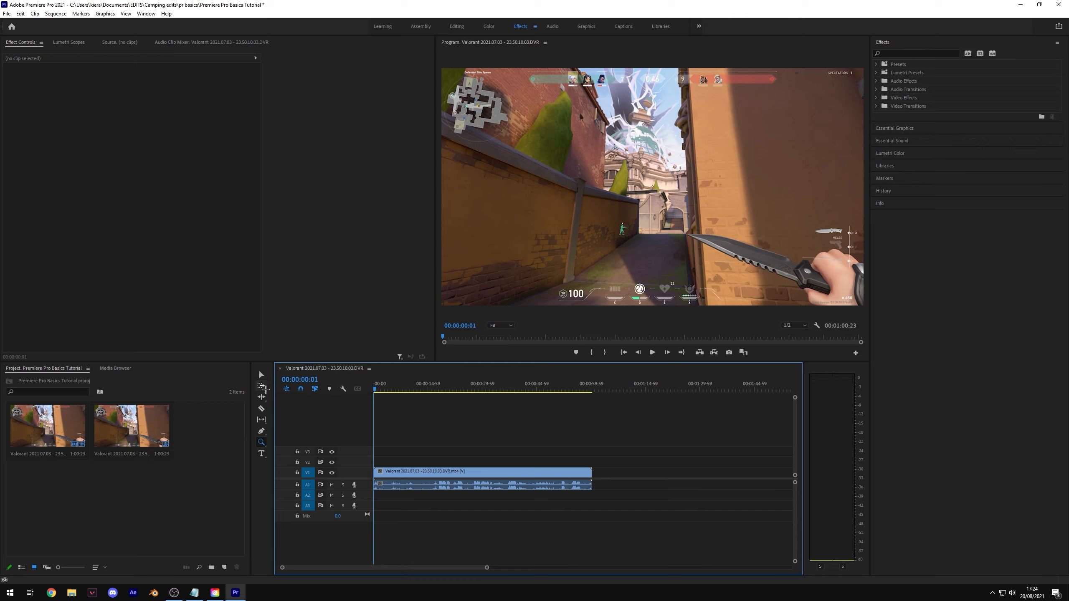
Shift the gameplay clip along the timeline with the Selection tool, keeping it near the sequence start
{"action": "key", "text": "v"}
{"action": "mouse_move", "coordinate": [419, 484]}
{"action": "left_mouse_down"}
{"action": "mouse_move", "coordinate": [564, 488]}
{"action": "mouse_move", "coordinate": [486, 468]}
{"action": "mouse_move", "coordinate": [488, 507]}
{"action": "mouse_move", "coordinate": [484, 485]}
{"action": "mouse_move", "coordinate": [496, 475]}
{"action": "mouse_move", "coordinate": [404, 478]}
{"action": "left_mouse_up"}
Split the gameplay clip with the Razor tool at about 8 and 15 seconds
{"action": "left_click", "coordinate": [261, 409]}
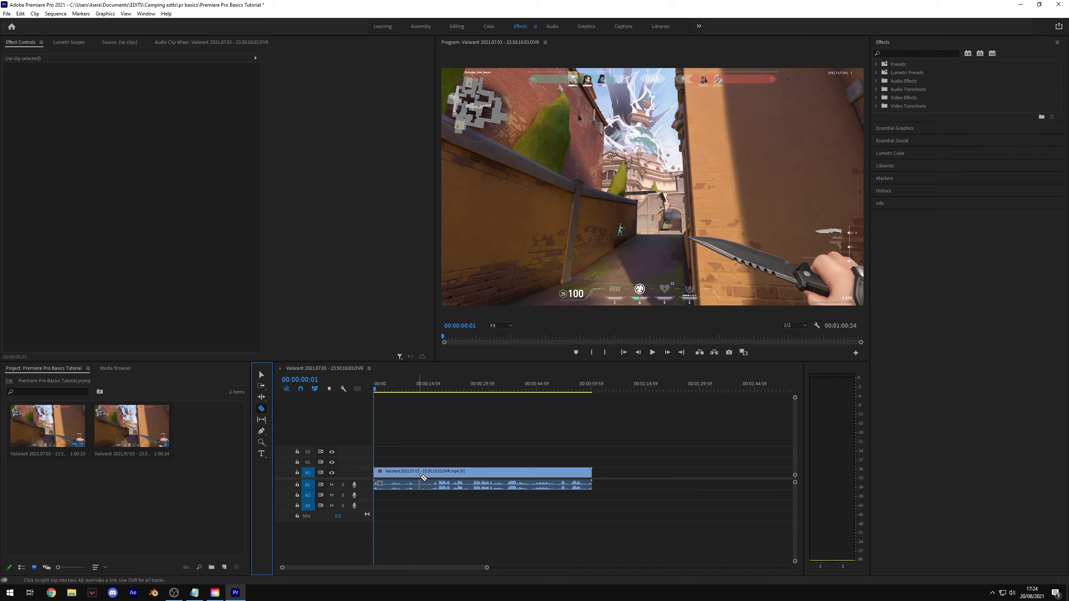
{"action": "key", "text": "equal"}
{"action": "key", "text": "equal"}
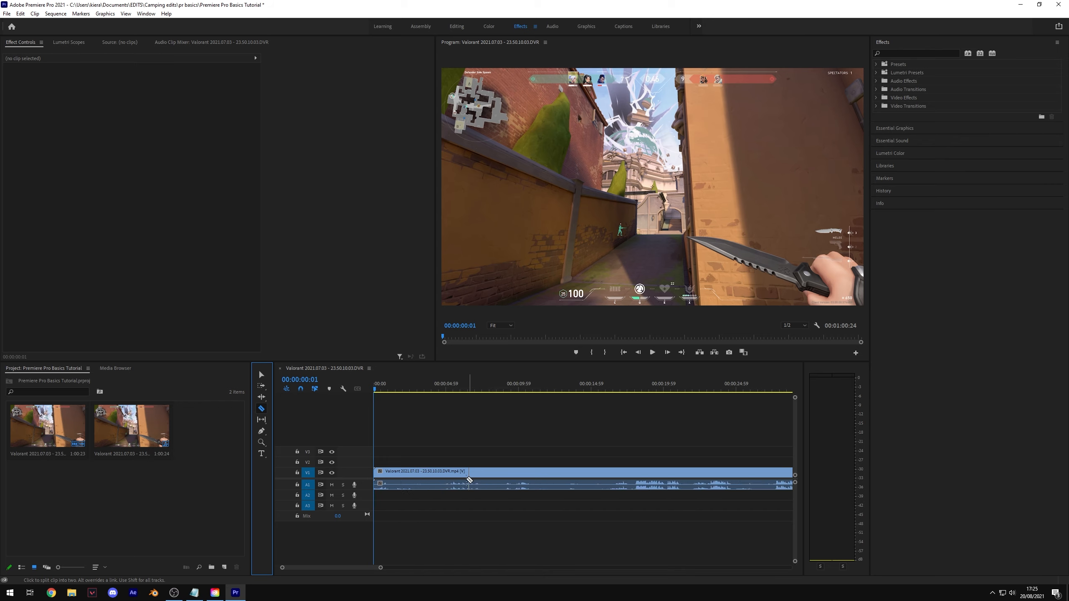
{"action": "left_click", "coordinate": [469, 473]}
{"action": "left_click", "coordinate": [492, 474]}
{"action": "left_click", "coordinate": [597, 476]}
Delete the middle segment and move the last segment against the end of the first one
{"action": "key", "text": "v"}
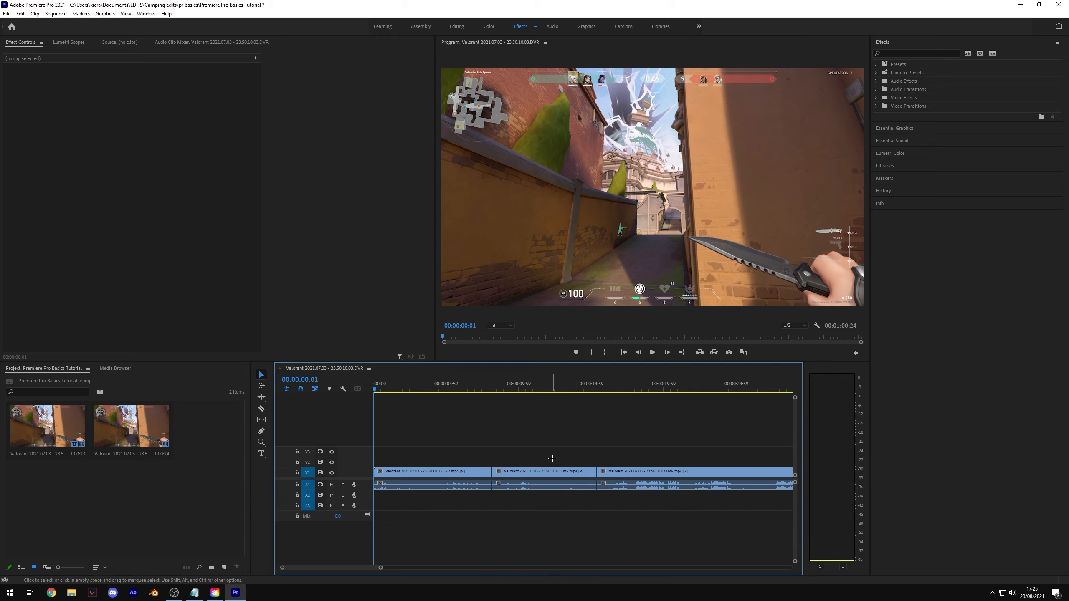
{"action": "left_click", "coordinate": [552, 471]}
{"action": "key", "text": "Delete"}
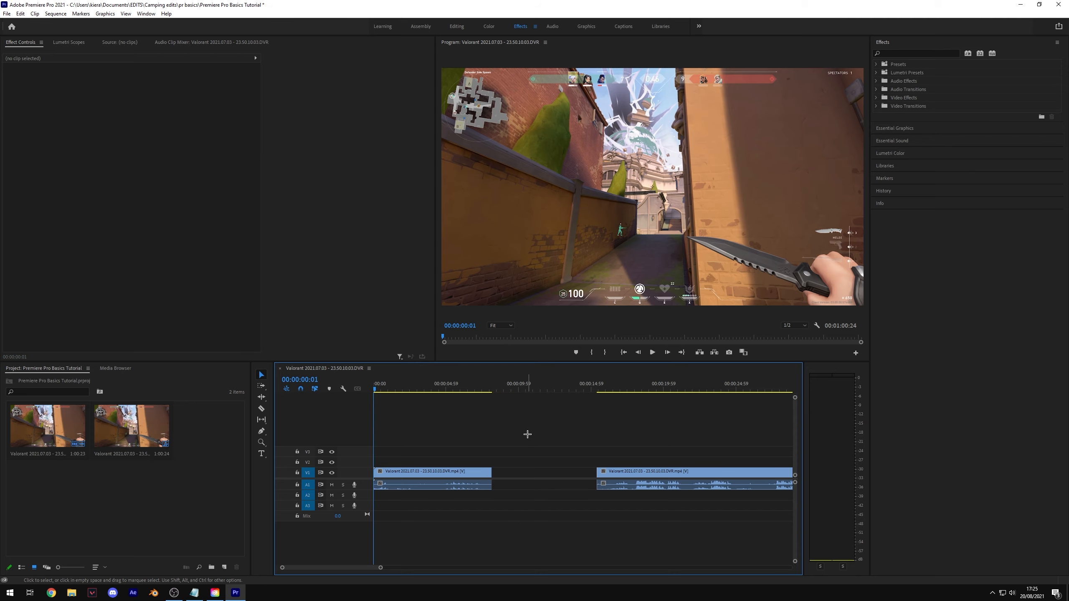
{"action": "left_click_drag", "start_coordinate": [623, 477], "coordinate": [521, 474]}
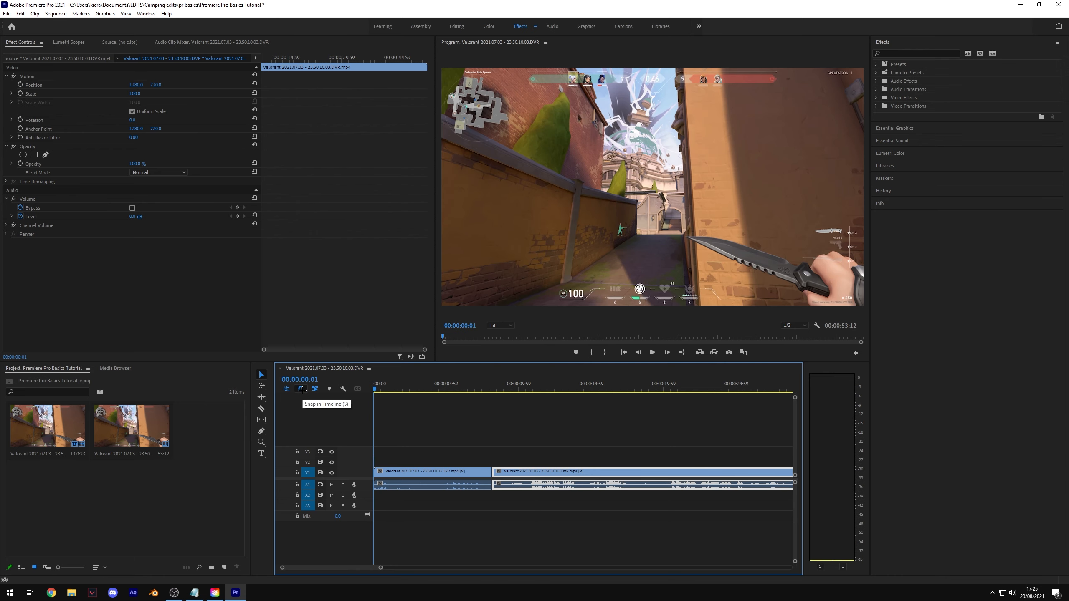
Turn off timeline snapping, try repositioning the segments without it, and undo that test
{"action": "left_click", "coordinate": [301, 389]}
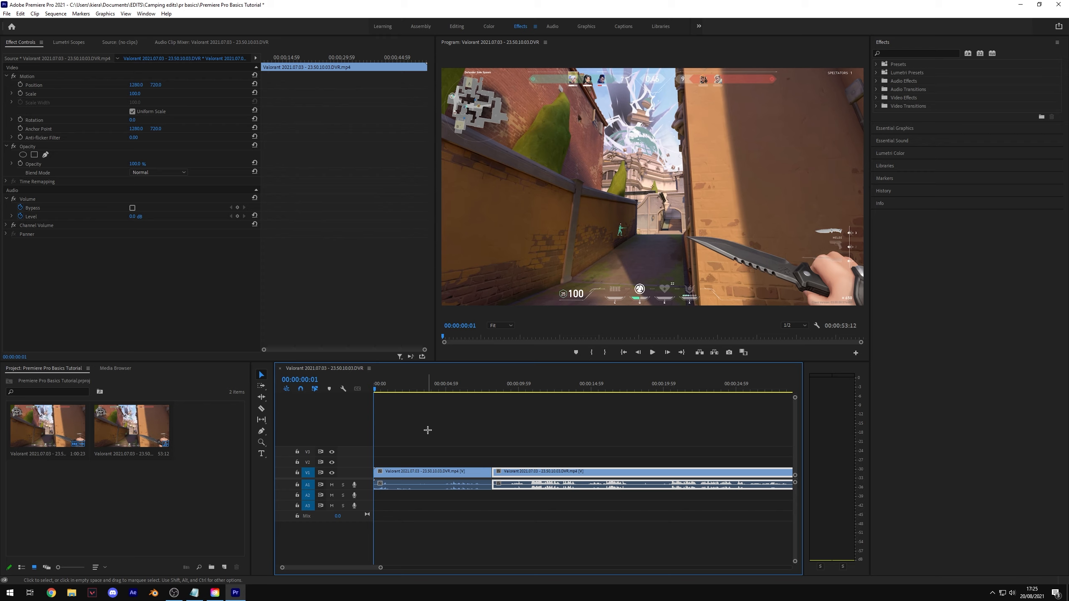
{"action": "mouse_move", "coordinate": [526, 469]}
{"action": "left_mouse_down"}
{"action": "mouse_move", "coordinate": [467, 470]}
{"action": "mouse_move", "coordinate": [533, 472]}
{"action": "left_mouse_up"}
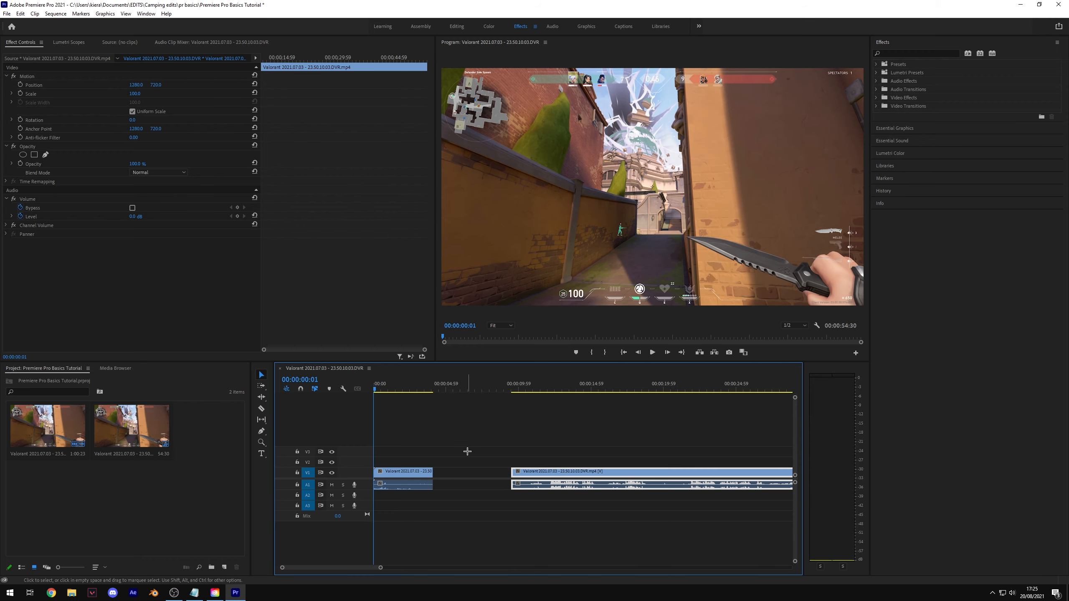
{"action": "key", "text": "ctrl+z"}
{"action": "key", "text": "ctrl+z"}
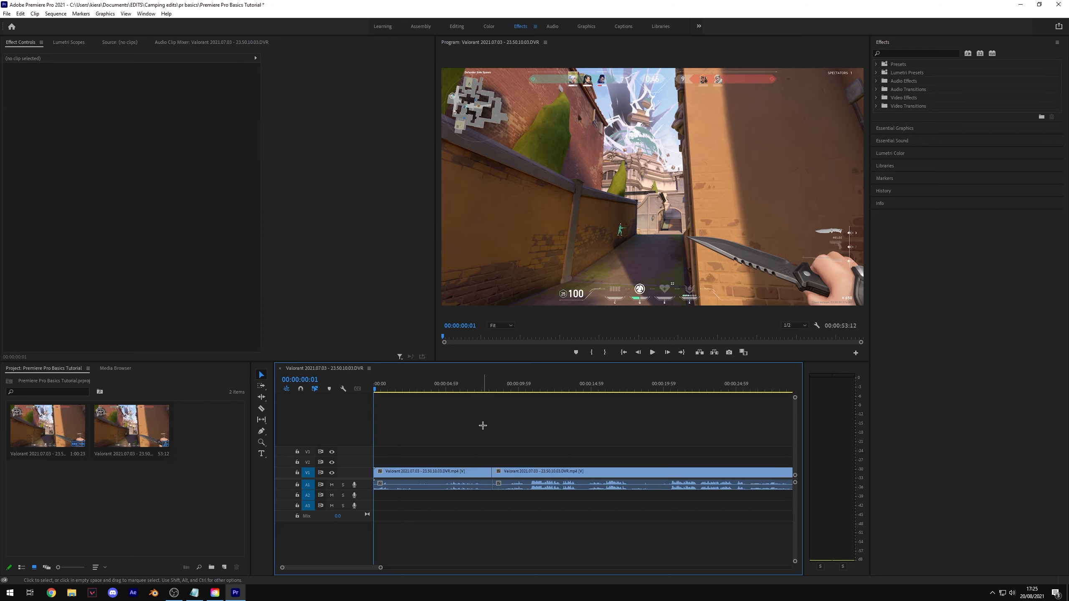
Undo the gap closing, the middle segment's deletion and the razor cuts to restore the whole clip
{"action": "left_click_drag", "start_coordinate": [460, 420], "coordinate": [518, 544]}
{"action": "left_click", "coordinate": [605, 520]}
{"action": "key", "text": "ctrl+z"}
{"action": "key", "text": "ctrl+z"}
{"action": "key", "text": "ctrl+z"}
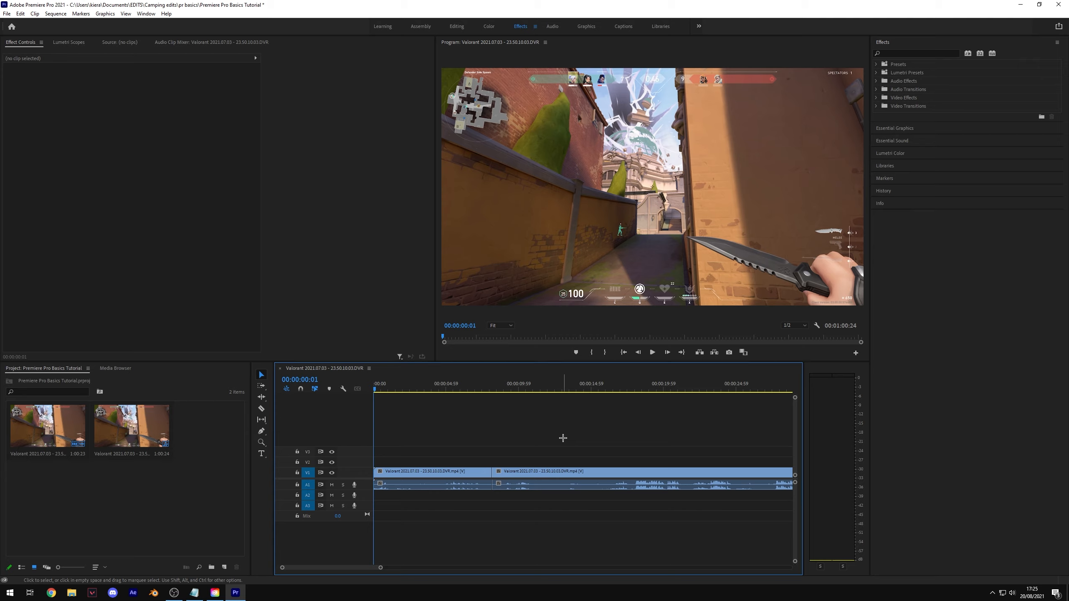
{"action": "key", "text": "ctrl+z"}
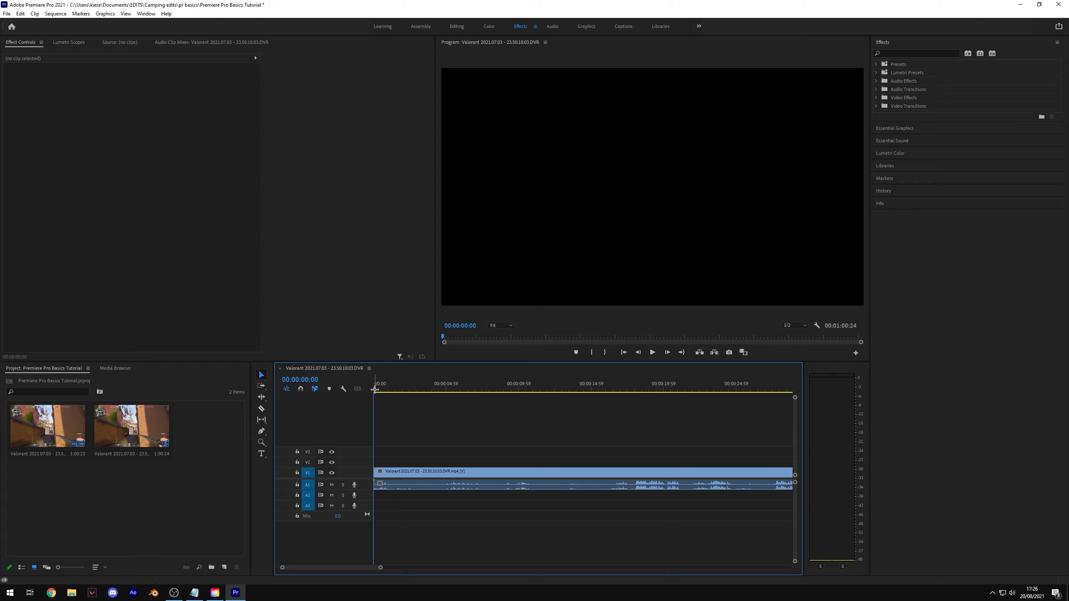
Split the clip at the playhead at 00:00:04:12 and again at about 12.5 seconds
{"action": "left_click_drag", "start_coordinate": [375, 390], "coordinate": [433, 390]}
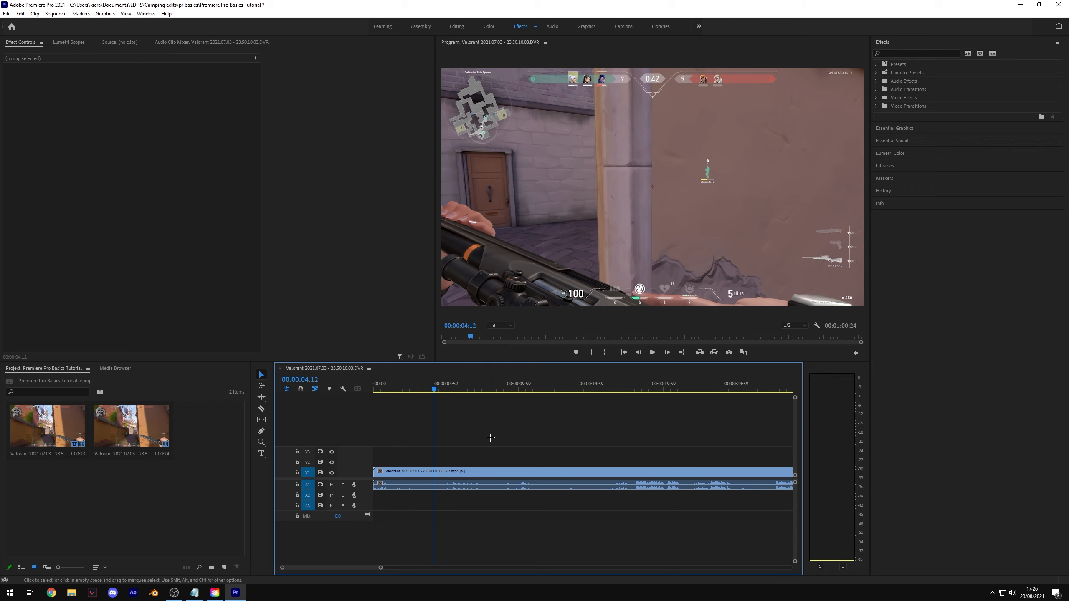
{"action": "key", "text": "ctrl+k"}
{"action": "mouse_move", "coordinate": [435, 391]}
{"action": "left_mouse_down"}
{"action": "mouse_move", "coordinate": [557, 412]}
{"action": "mouse_move", "coordinate": [517, 390]}
{"action": "mouse_move", "coordinate": [439, 384]}
{"action": "left_mouse_up"}
{"action": "key", "text": "ctrl+k"}
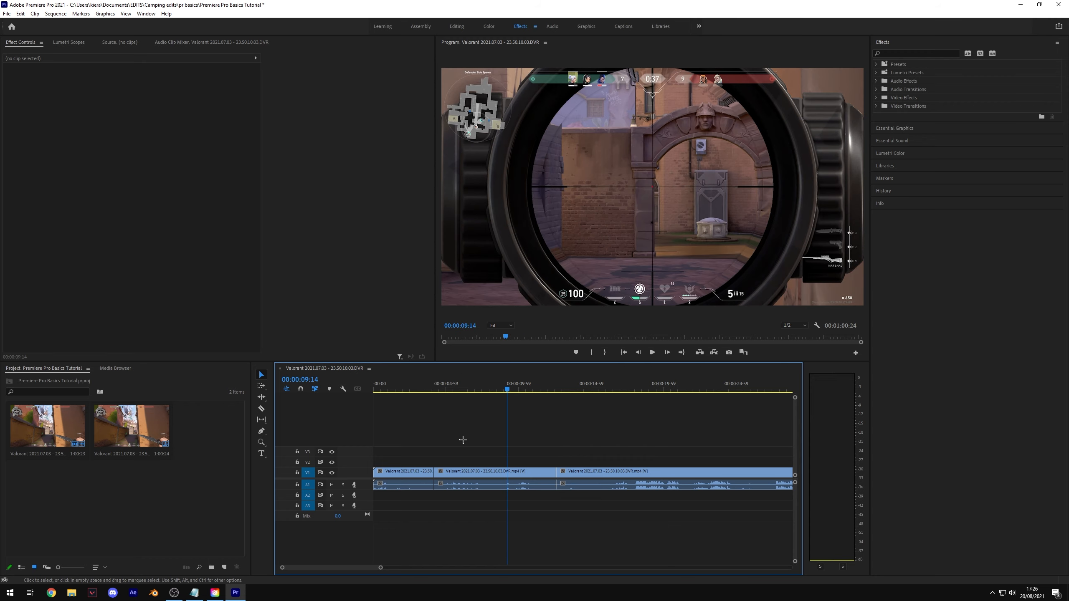
Try deleting the middle segment with a plain delete that leaves its gap, and undo it
{"action": "left_click", "coordinate": [499, 472]}
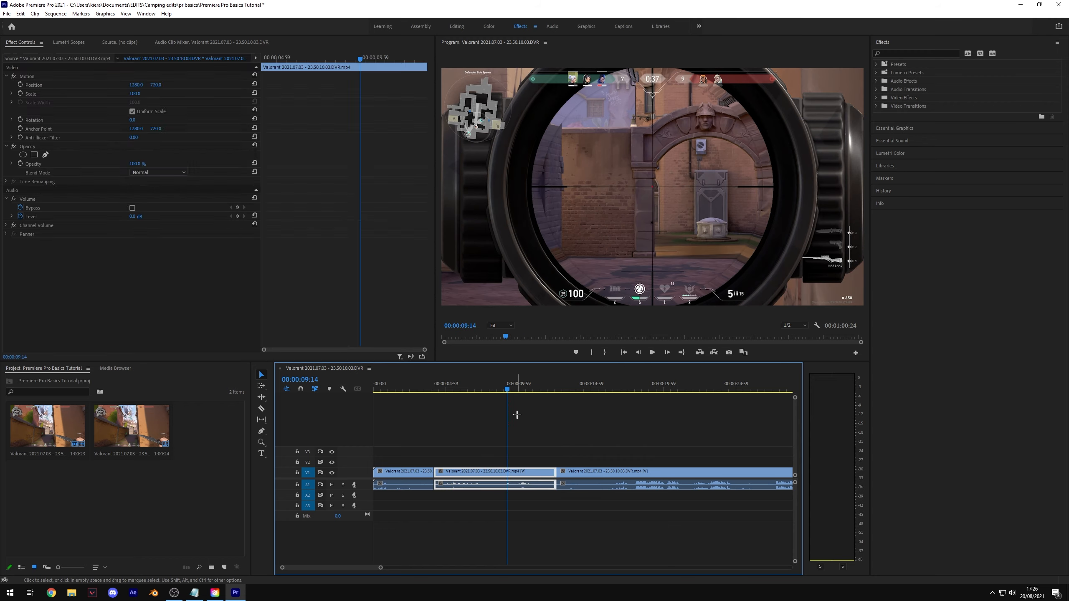
{"action": "key", "text": "Delete"}
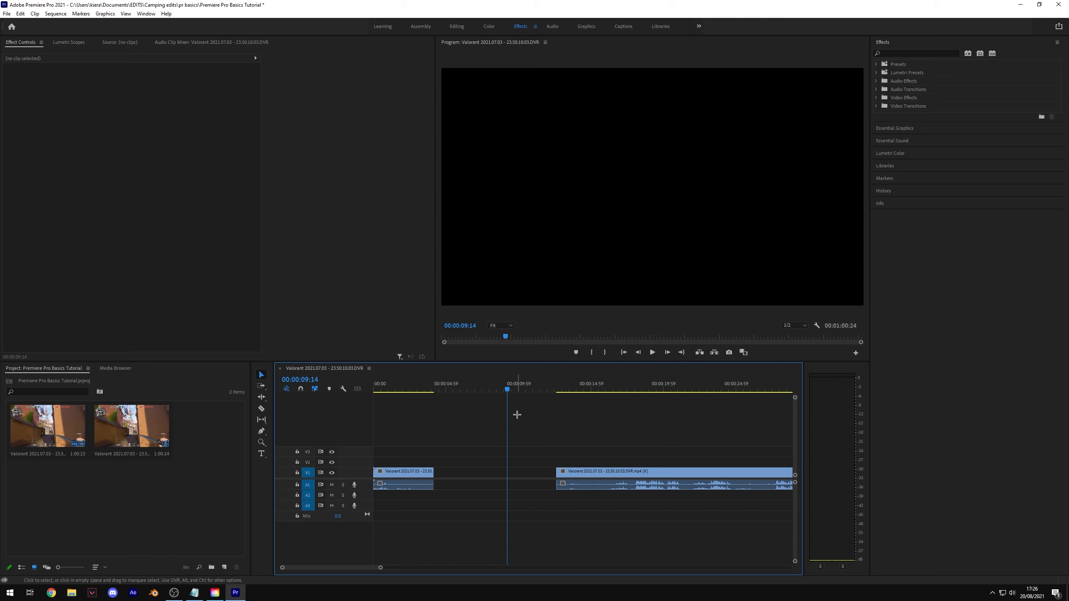
{"action": "key", "text": "ctrl+z"}
Ripple delete the middle segment so the following footage closes up against the first segment
{"action": "left_click", "coordinate": [483, 472]}
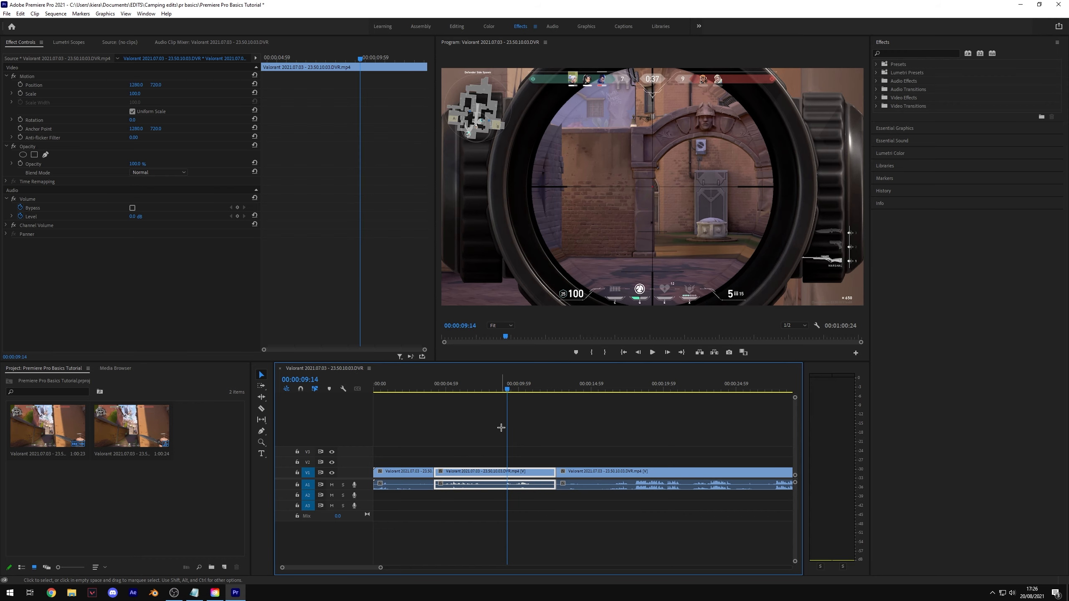
{"action": "key", "text": "shift+Delete"}
{"action": "left_click", "coordinate": [495, 474]}
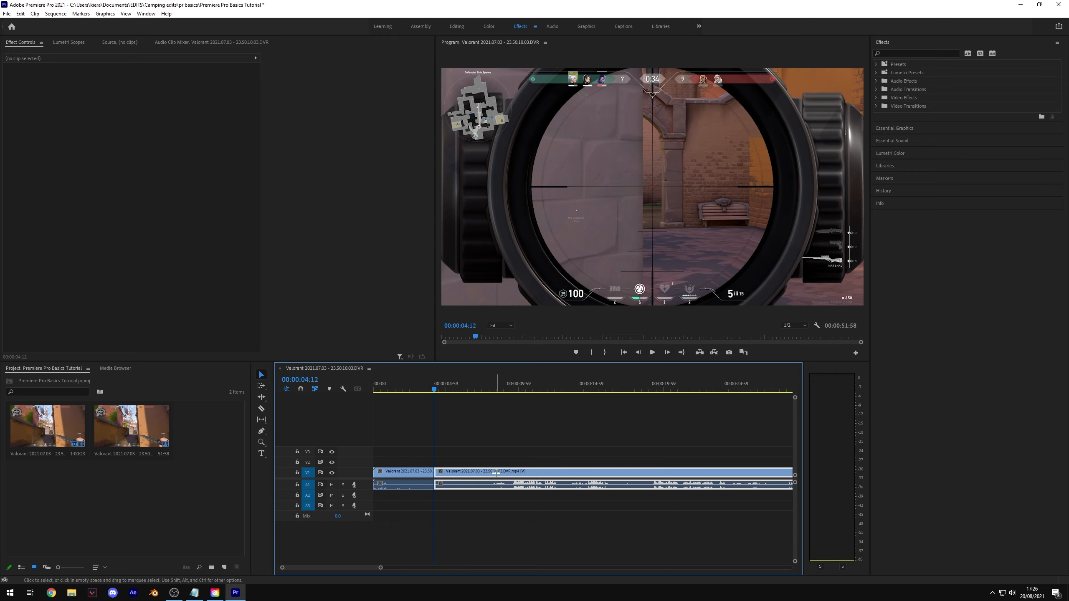
Undo the ripple delete and both cuts to restore the whole gameplay clip
{"action": "left_click", "coordinate": [551, 446]}
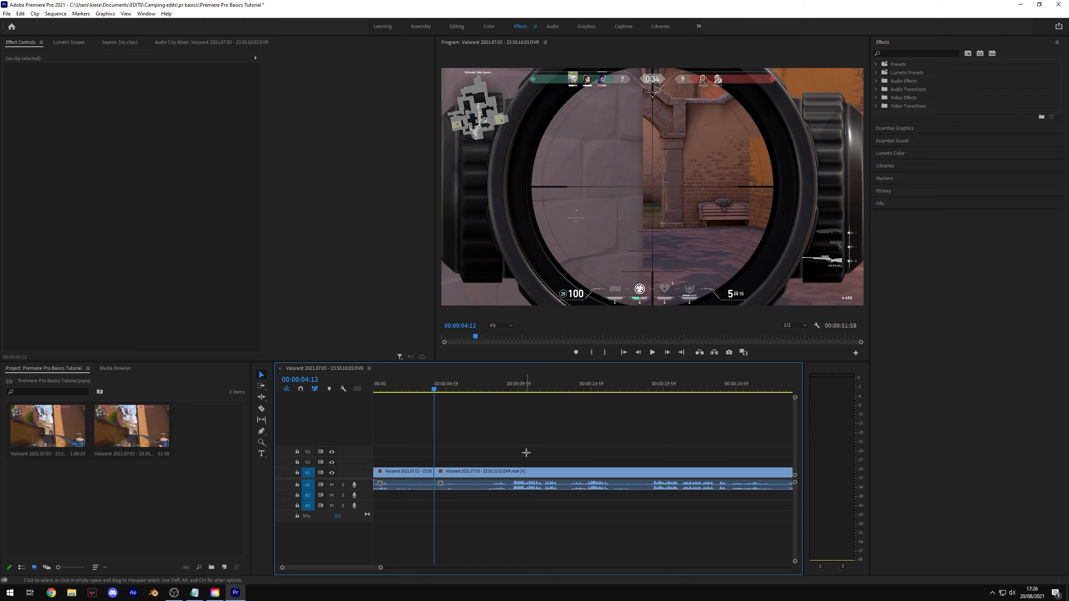
{"action": "key", "text": "ctrl+z"}
{"action": "key", "text": "ctrl+z"}
{"action": "key", "text": "ctrl+z"}
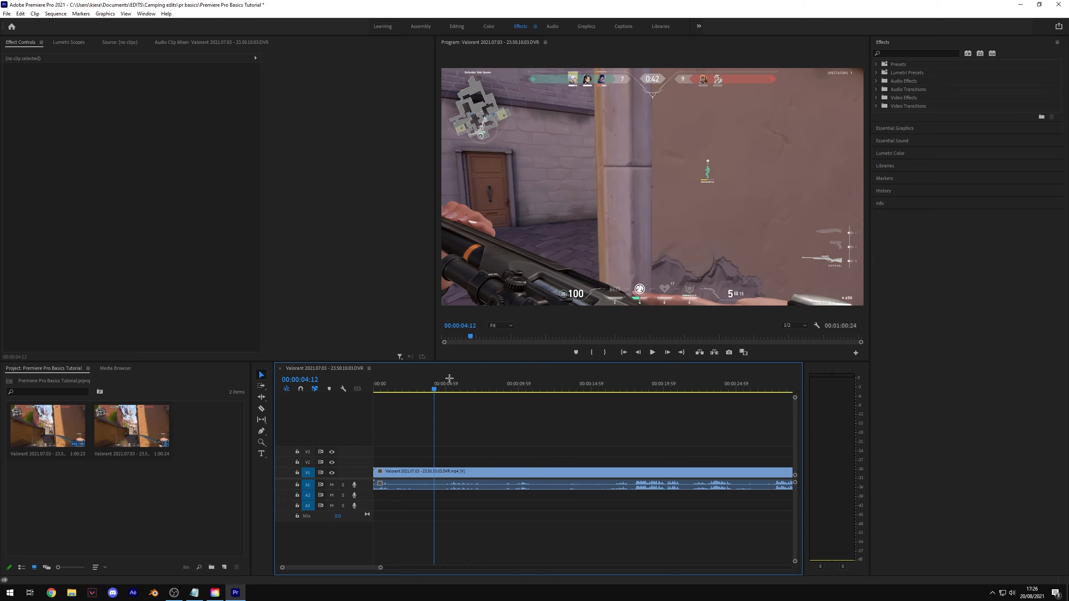
Split the clip at 00:00:04:12, then try a second split at 00:00:14:29 and undo only that one
{"action": "left_click", "coordinate": [433, 391]}
{"action": "key", "text": "ctrl+k"}
{"action": "left_click", "coordinate": [583, 390]}
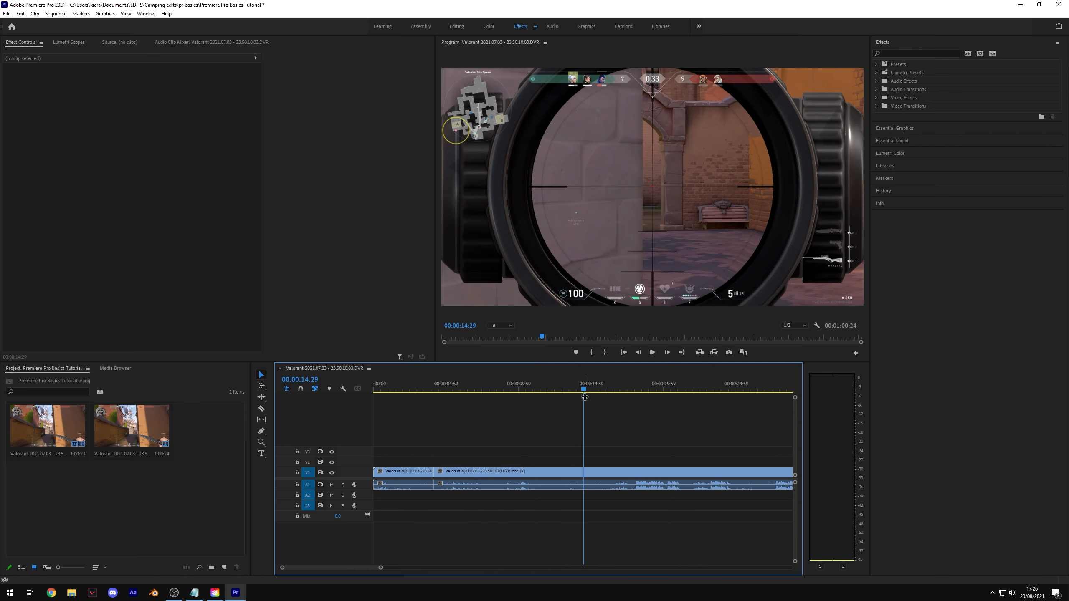
{"action": "key", "text": "ctrl+k"}
{"action": "key", "text": "ctrl+z"}
Try ripple trimming the second segment's start up to 00:00:12:09, and undo the trim
{"action": "left_click", "coordinate": [423, 389]}
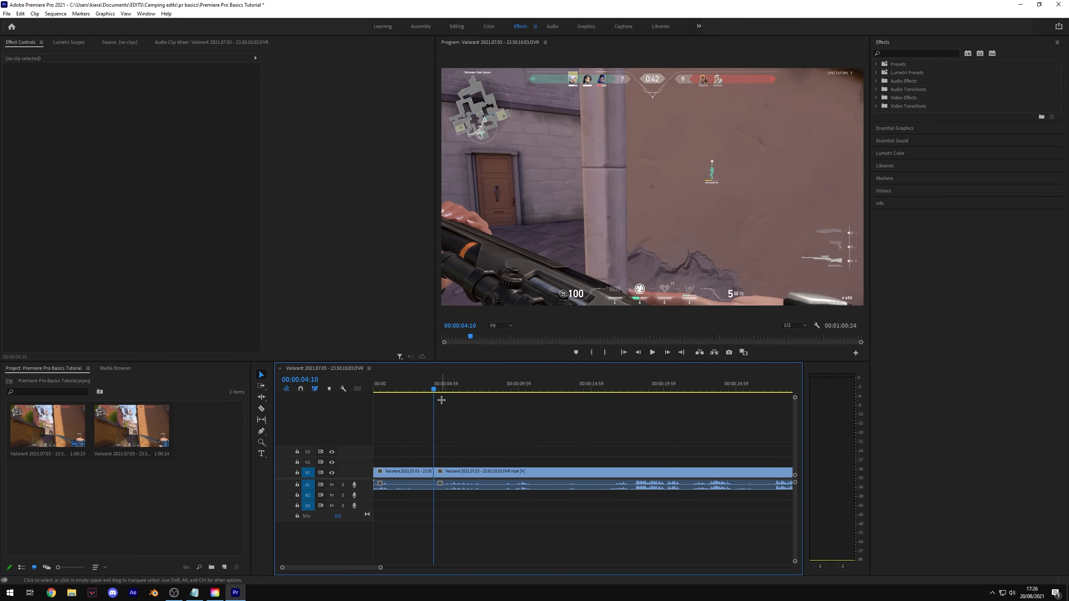
{"action": "left_click", "coordinate": [417, 389]}
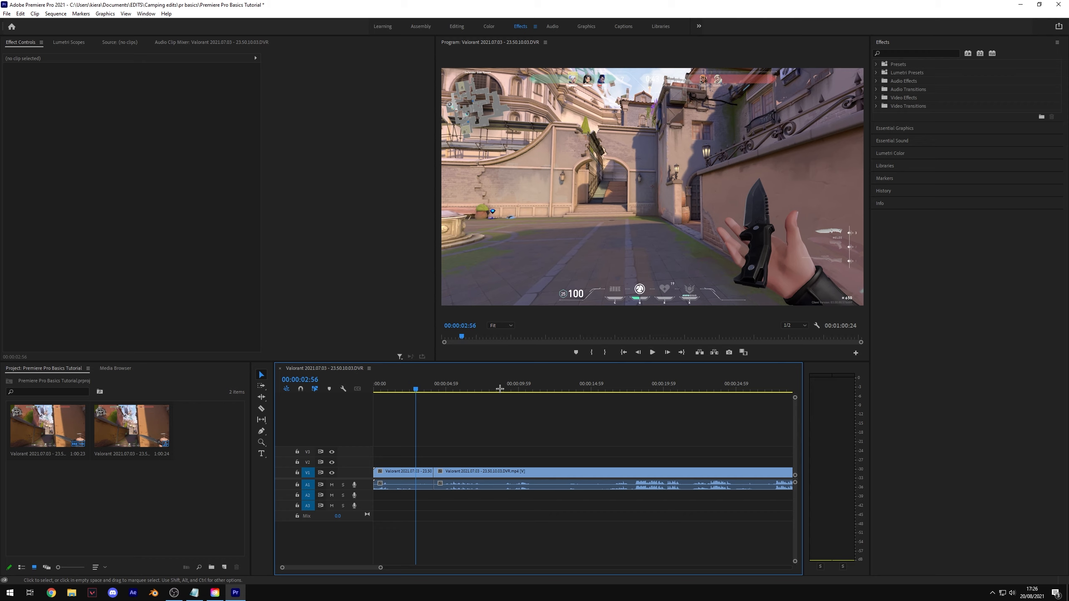
{"action": "left_click_drag", "start_coordinate": [417, 389], "coordinate": [550, 389]}
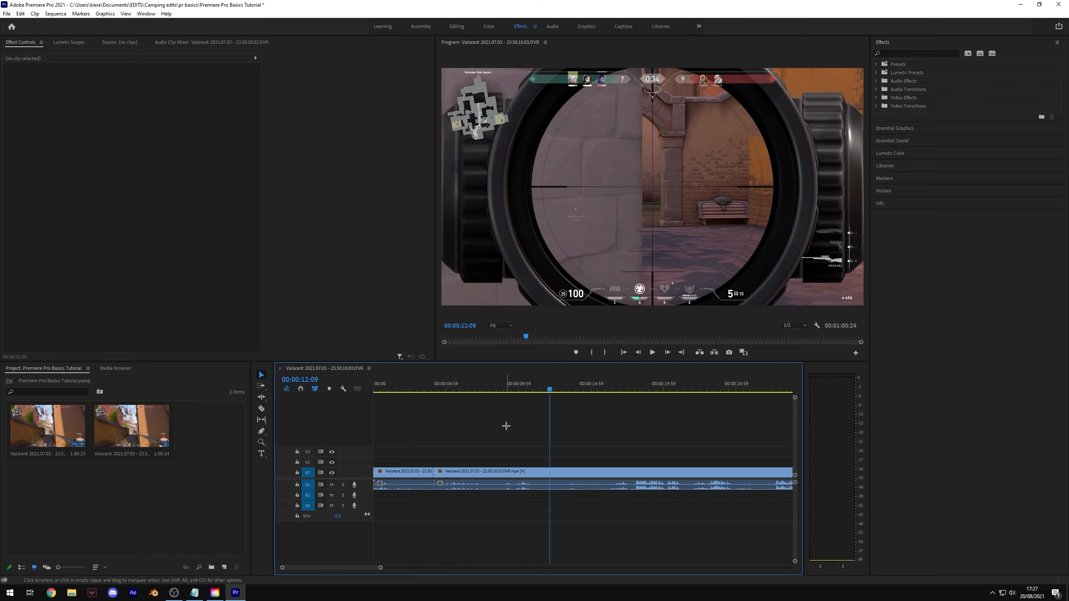
{"action": "key", "text": "q"}
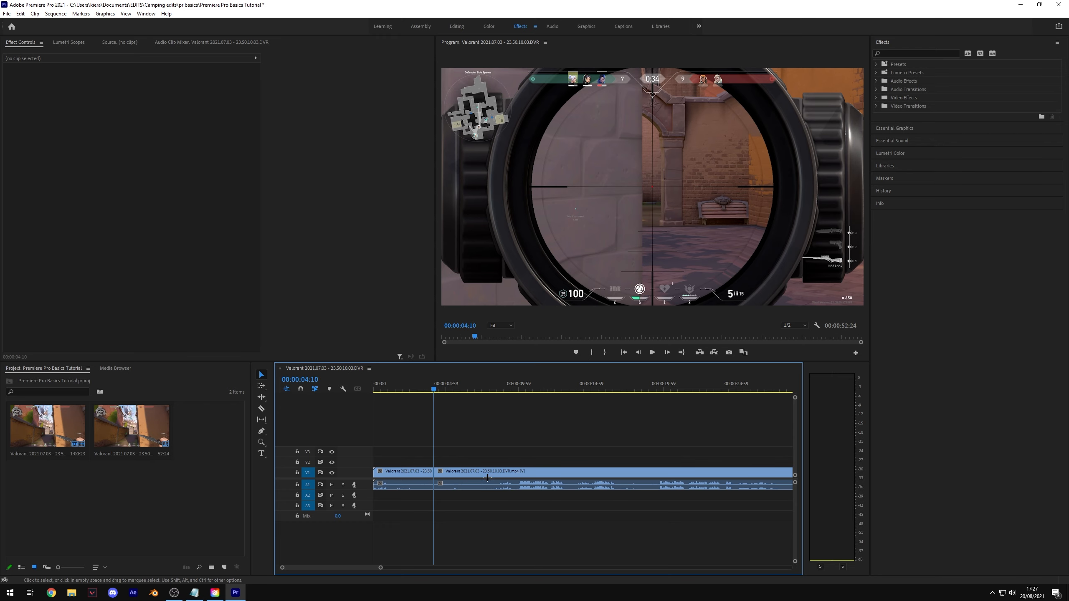
{"action": "key", "text": "ctrl+z"}
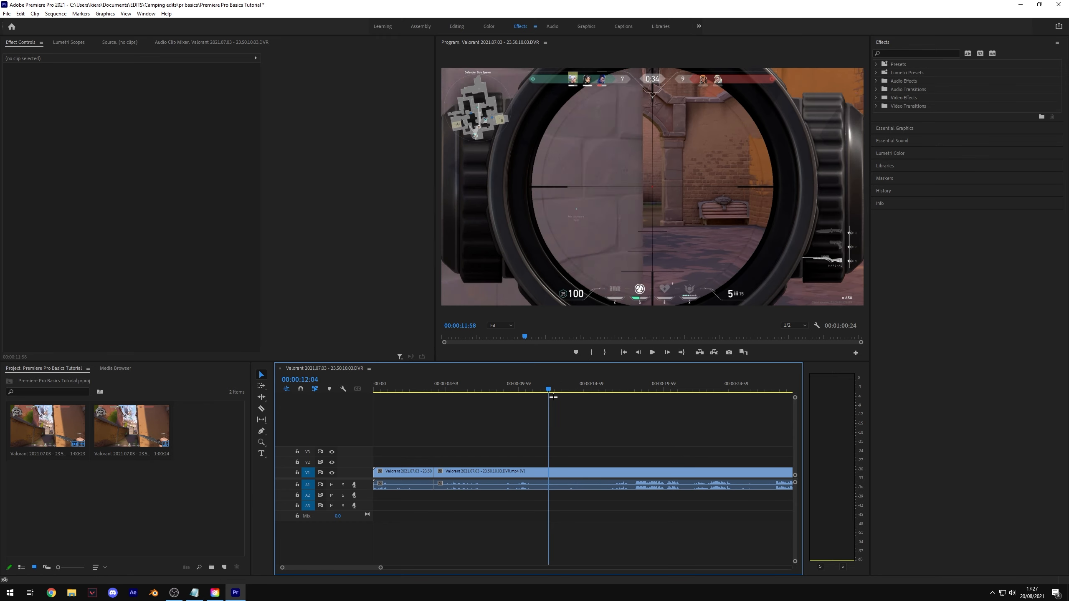
Ripple trim the second segment's start up to 00:00:12:57, check the join, and undo the trim and the cut
{"action": "left_click_drag", "start_coordinate": [553, 397], "coordinate": [561, 402]}
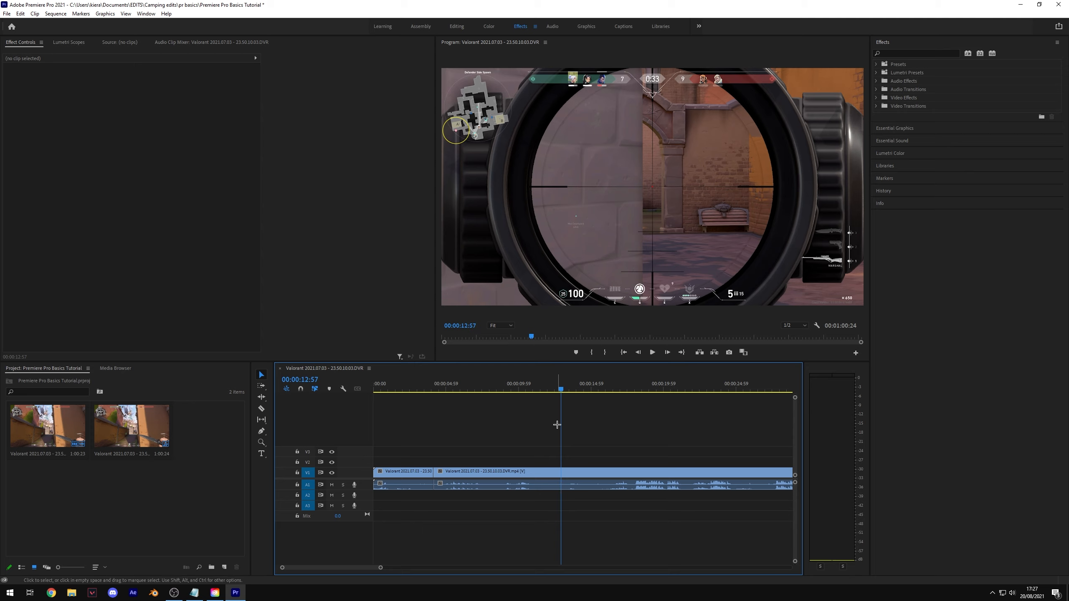
{"action": "key", "text": "q"}
{"action": "left_click", "coordinate": [427, 390]}
{"action": "mouse_move", "coordinate": [427, 390]}
{"action": "left_mouse_down"}
{"action": "mouse_move", "coordinate": [441, 390]}
{"action": "mouse_move", "coordinate": [430, 390]}
{"action": "left_mouse_up"}
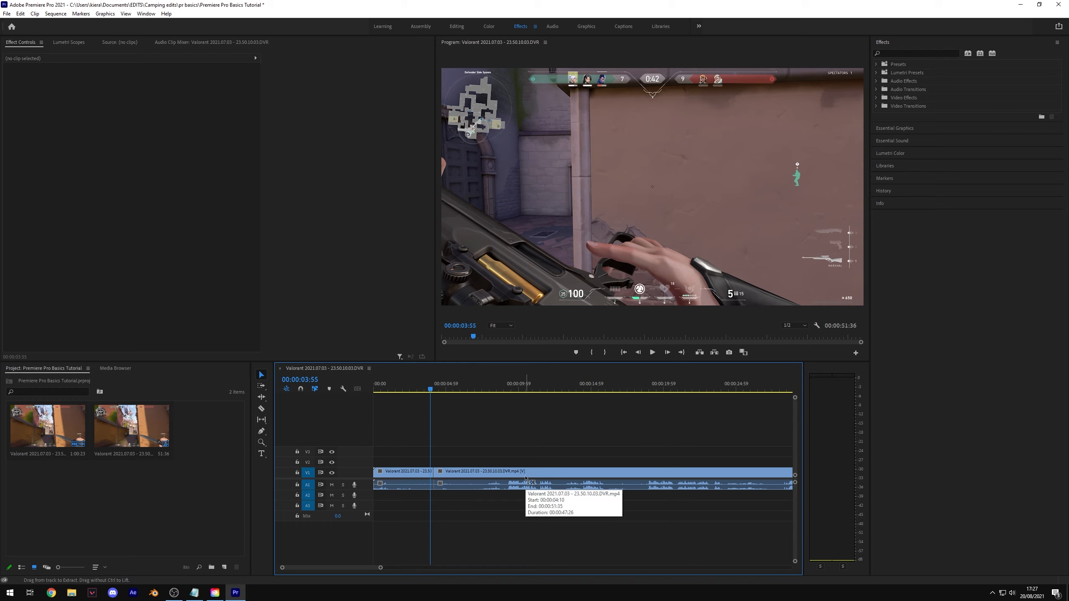
{"action": "key", "text": "ctrl+z"}
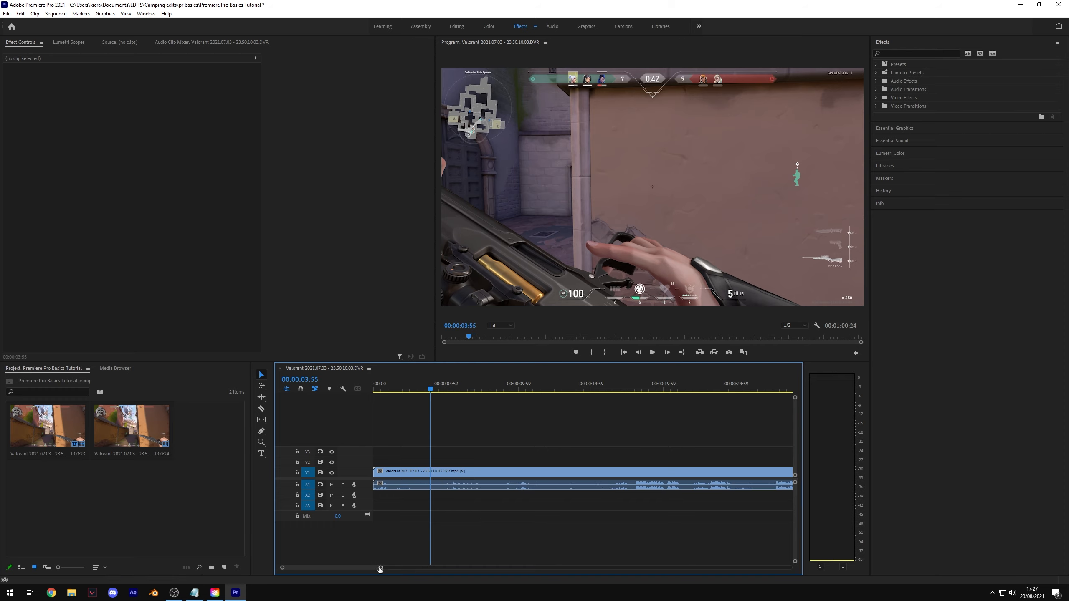
Move the linked clip about 6 seconds later in the sequence and set the playhead to 00:00:17:58
{"action": "left_click_drag", "start_coordinate": [380, 569], "coordinate": [452, 567]}
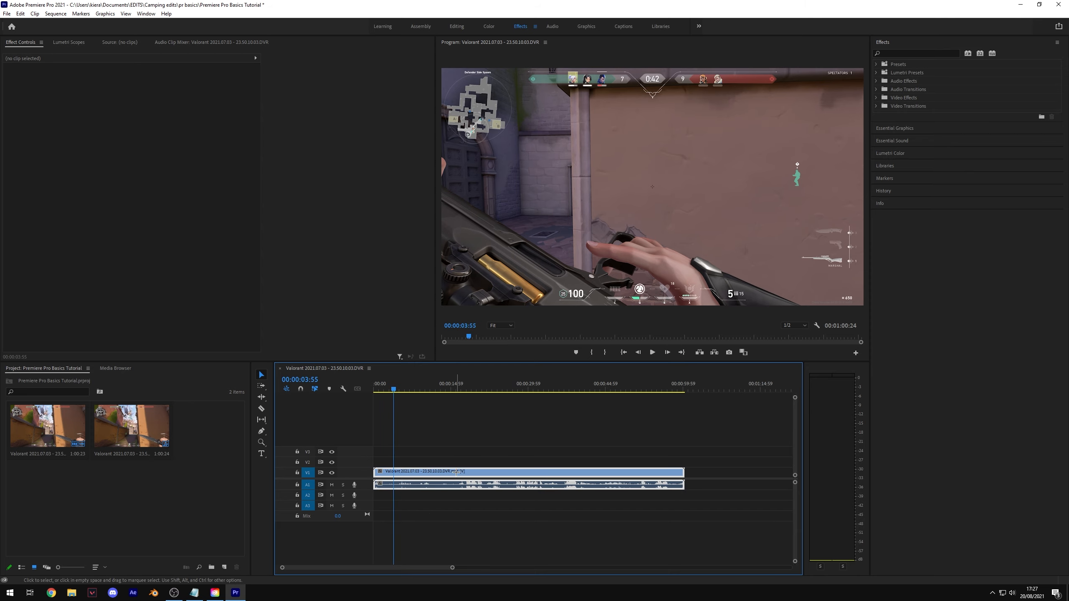
{"action": "left_click_drag", "start_coordinate": [456, 472], "coordinate": [490, 474]}
{"action": "left_click", "coordinate": [465, 389]}
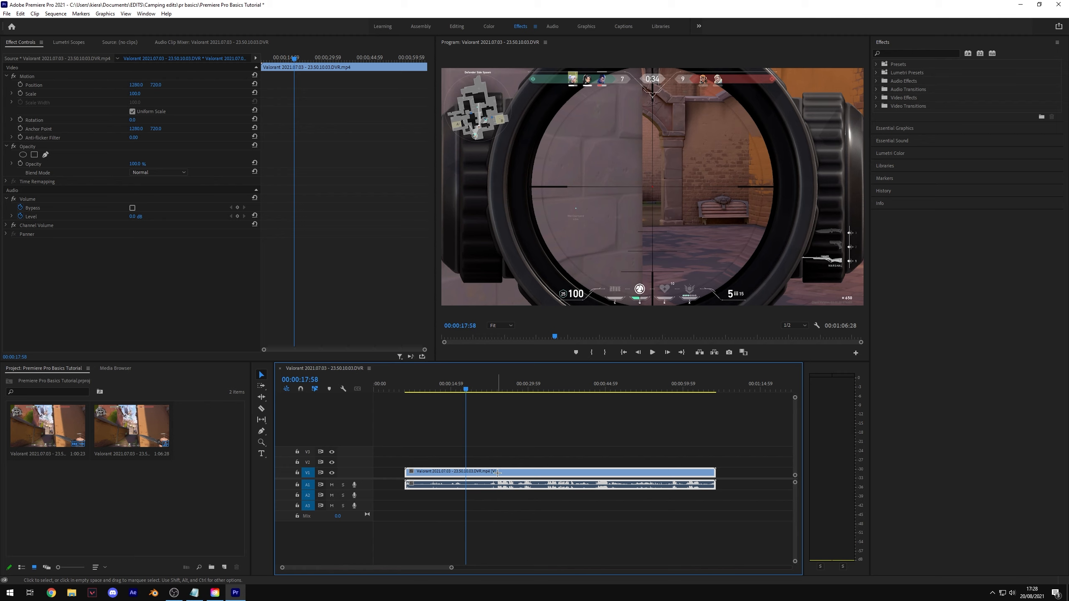
Try unlinking the clip's video and audio and moving them separately, and undo the moves and the unlinking
{"action": "right_click", "coordinate": [497, 472]}
{"action": "left_click", "coordinate": [517, 181]}
{"action": "left_click_drag", "start_coordinate": [493, 474], "coordinate": [586, 486]}
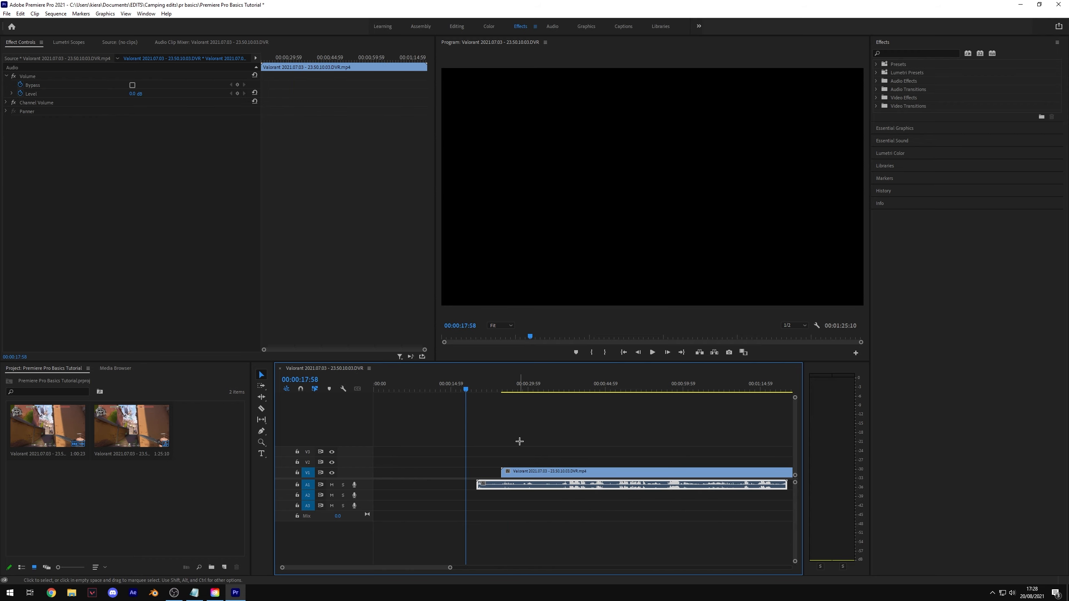
{"action": "key", "text": "ctrl+z"}
{"action": "key", "text": "ctrl+z"}
{"action": "key", "text": "ctrl+z"}
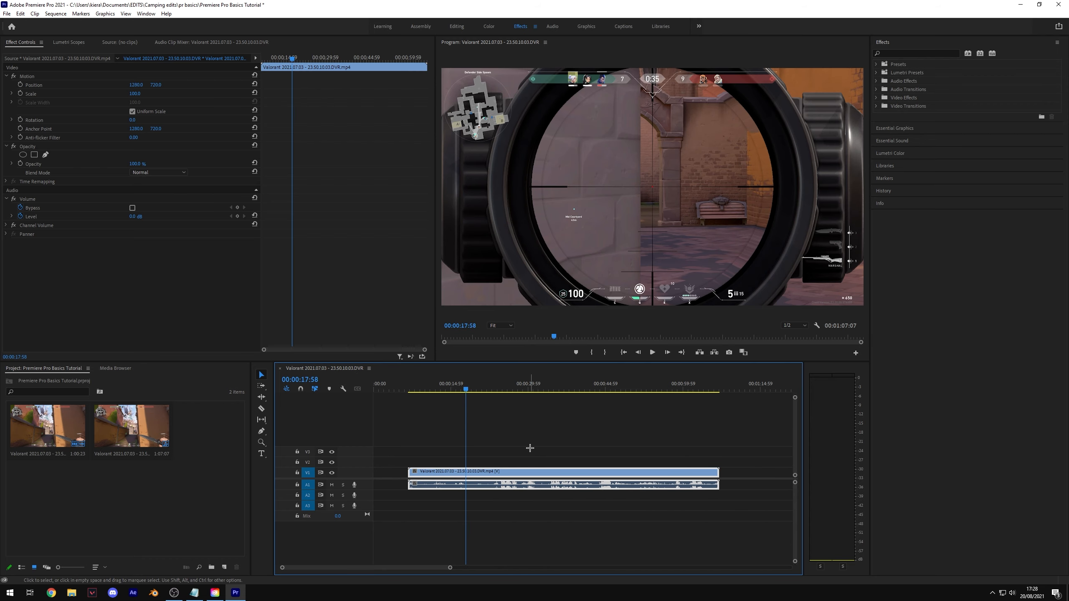
Unlink the clip's video and audio, and select each part on its own
{"action": "key", "text": "ctrl+l"}
{"action": "left_click", "coordinate": [499, 483]}
{"action": "left_click", "coordinate": [499, 473]}
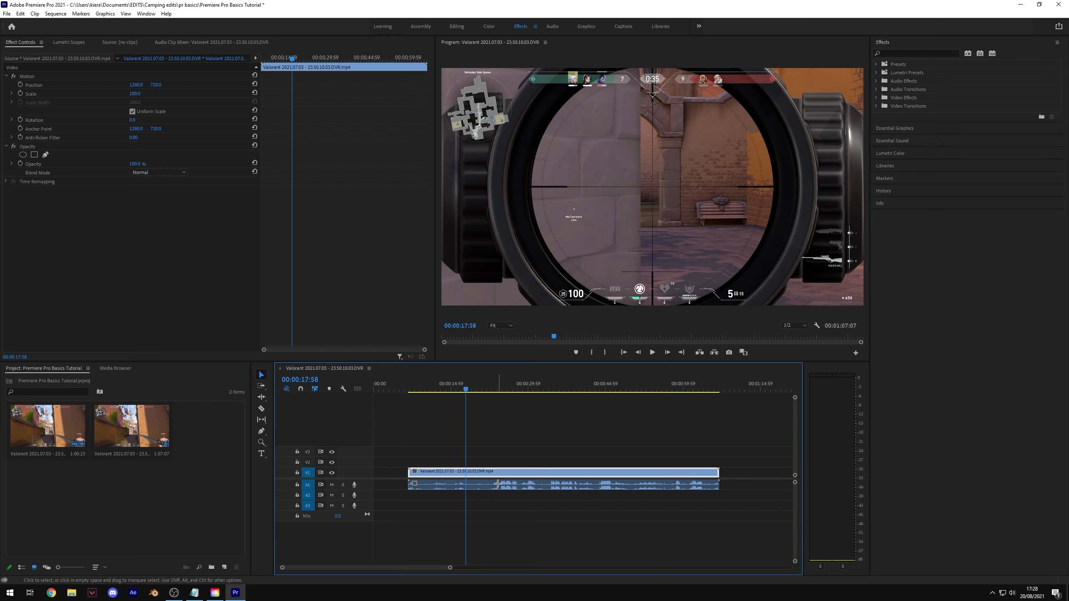
{"action": "left_click", "coordinate": [497, 484]}
{"action": "left_click", "coordinate": [554, 456]}
{"action": "left_click", "coordinate": [523, 475]}
{"action": "left_click", "coordinate": [517, 488]}
Link the clip's video and audio back together and check that they select as one
{"action": "left_click_drag", "start_coordinate": [524, 429], "coordinate": [489, 479]}
{"action": "key", "text": "ctrl+l"}
{"action": "left_click", "coordinate": [521, 458]}
{"action": "left_click", "coordinate": [489, 473]}
{"action": "left_click", "coordinate": [506, 419]}
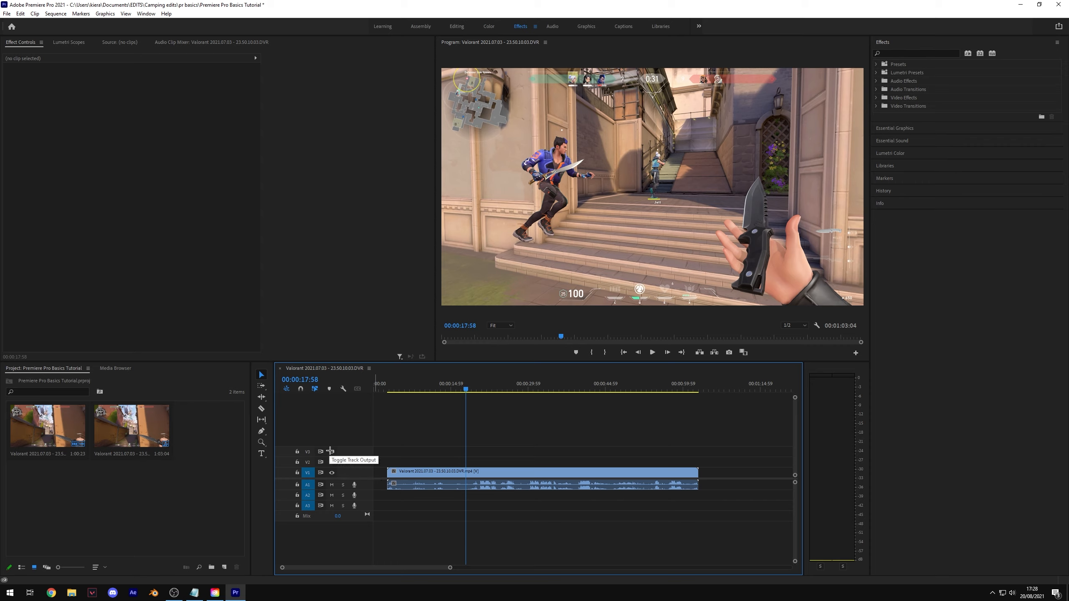
Turn the V1 track's output off and back on, and try the mute toggle on audio track A1
{"action": "left_click", "coordinate": [332, 472]}
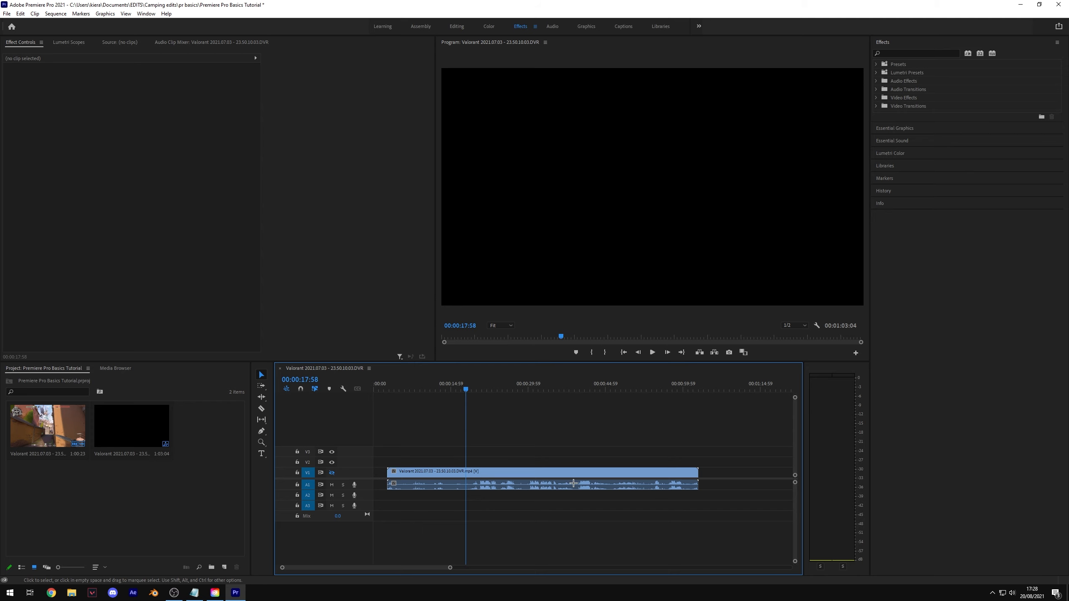
{"action": "left_click", "coordinate": [332, 472]}
{"action": "left_click", "coordinate": [408, 488]}
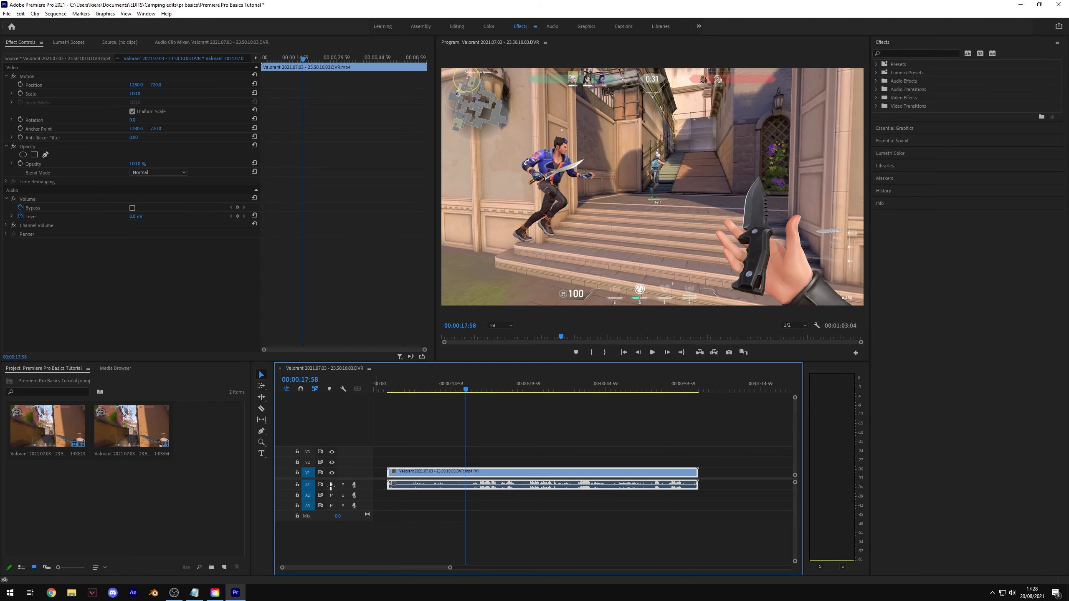
{"action": "left_click", "coordinate": [330, 485]}
{"action": "left_click_drag", "start_coordinate": [435, 471], "coordinate": [415, 496]}
{"action": "left_click", "coordinate": [431, 499]}
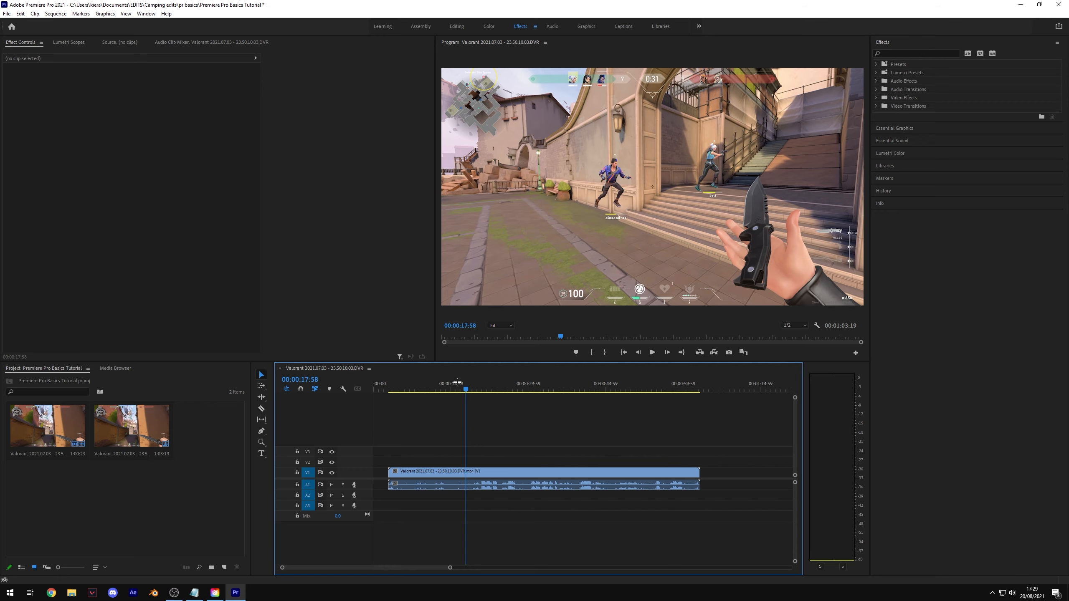
Lock tracks V1 and A1, and try the Razor tool on the locked clip
{"action": "left_click_drag", "start_coordinate": [465, 390], "coordinate": [439, 390]}
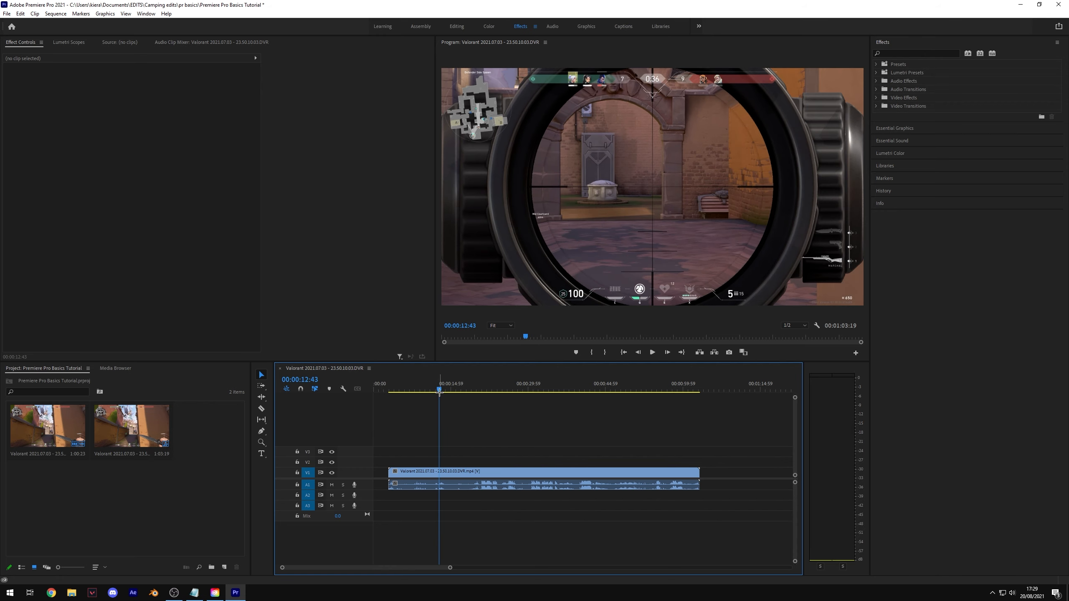
{"action": "left_click", "coordinate": [297, 472]}
{"action": "left_click", "coordinate": [297, 485]}
{"action": "left_click_drag", "start_coordinate": [443, 390], "coordinate": [474, 391]}
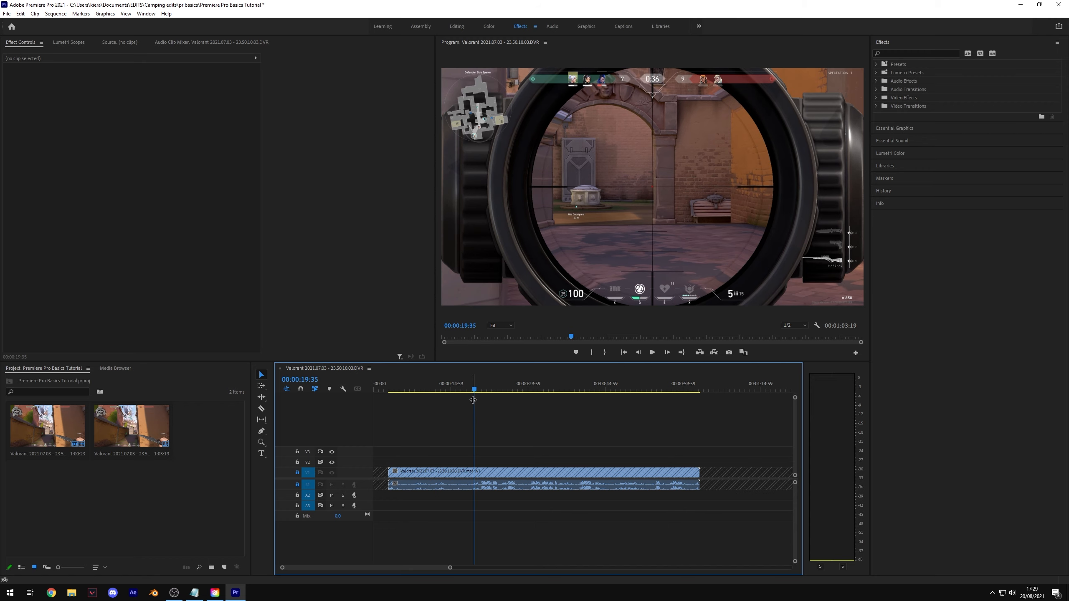
{"action": "left_click", "coordinate": [262, 407]}
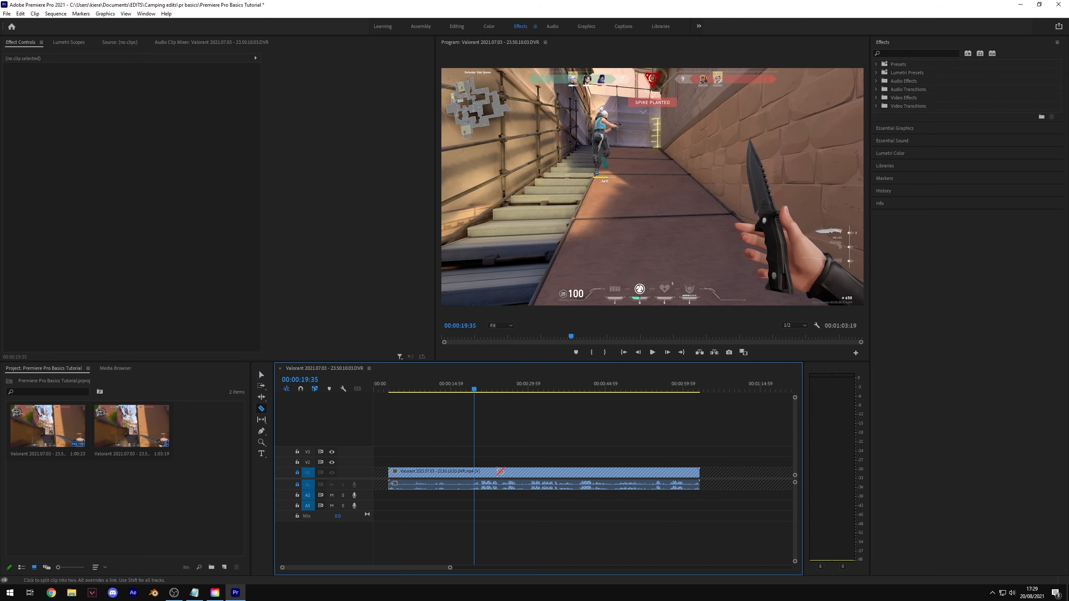
{"action": "key", "text": "v"}
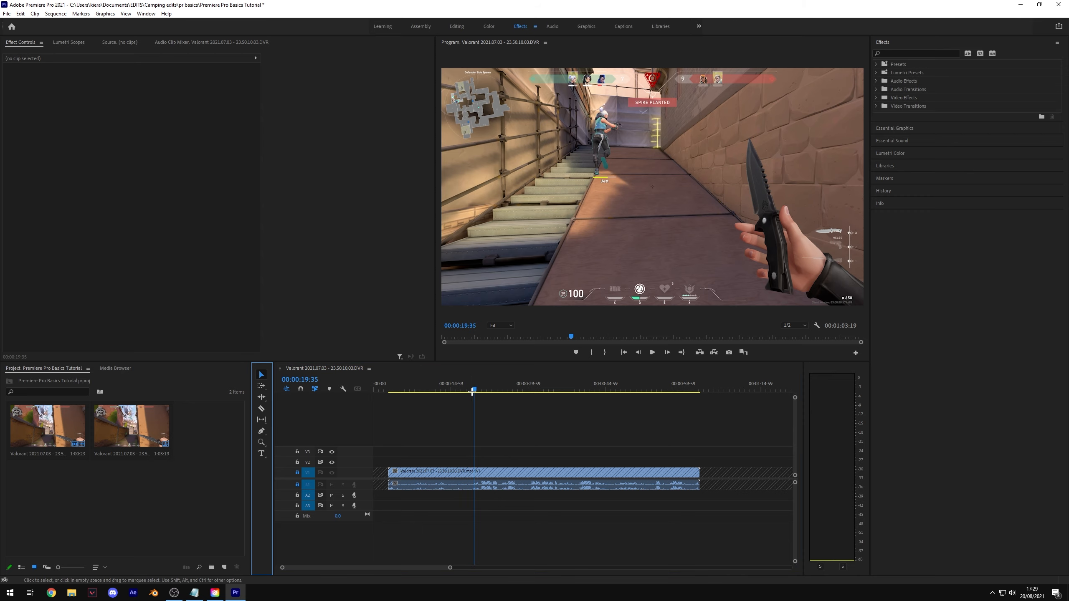
{"action": "left_click_drag", "start_coordinate": [473, 389], "coordinate": [472, 422]}
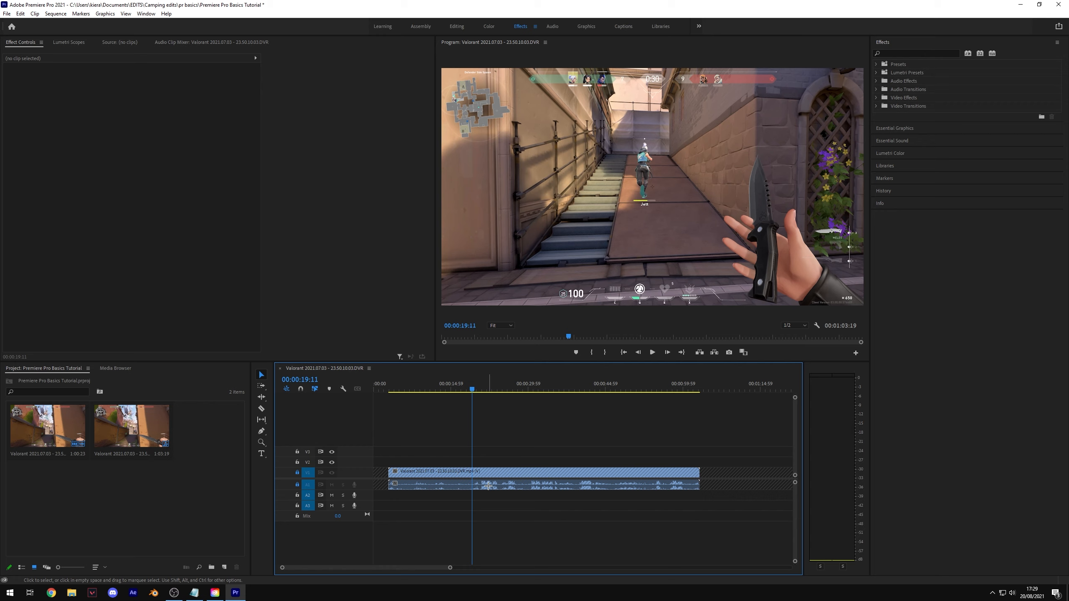
Unlock tracks V1 and A1, and move the clip back to the start of the sequence
{"action": "left_click", "coordinate": [297, 472]}
{"action": "left_click", "coordinate": [297, 485]}
{"action": "left_click_drag", "start_coordinate": [432, 477], "coordinate": [417, 477]}
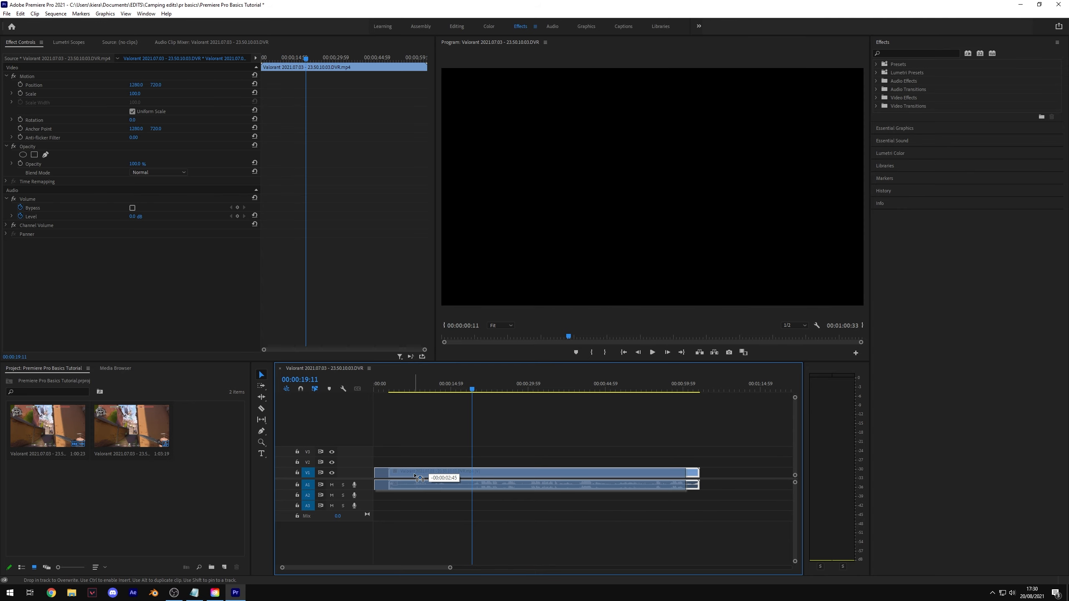
Duplicate the clip on the same tracks, leaving a small gap after the original
{"action": "left_click_drag", "start_coordinate": [415, 474], "coordinate": [634, 482]}
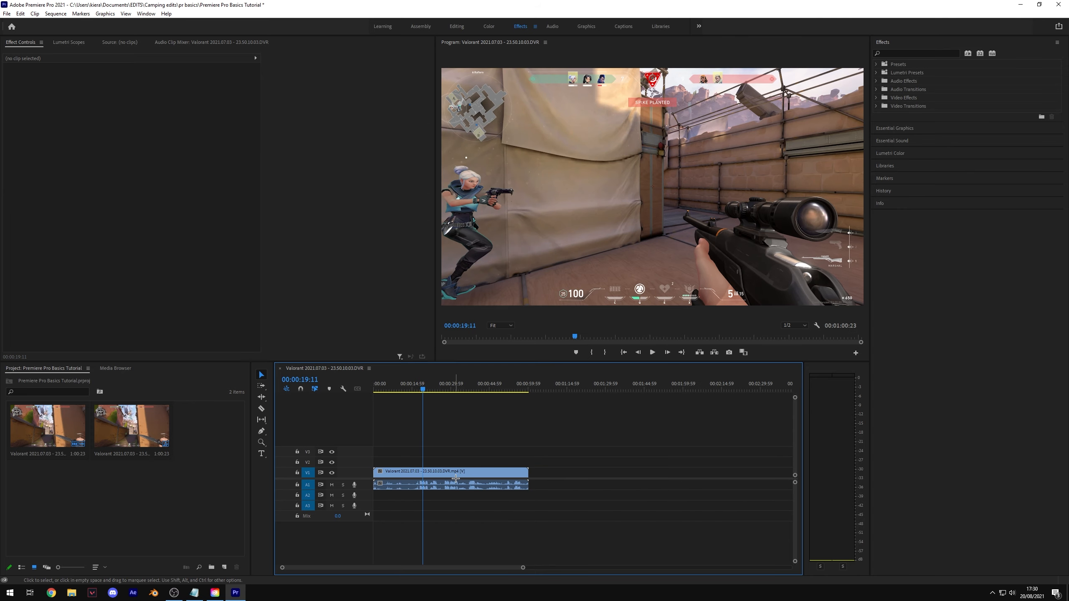
{"action": "left_click", "coordinate": [455, 475]}
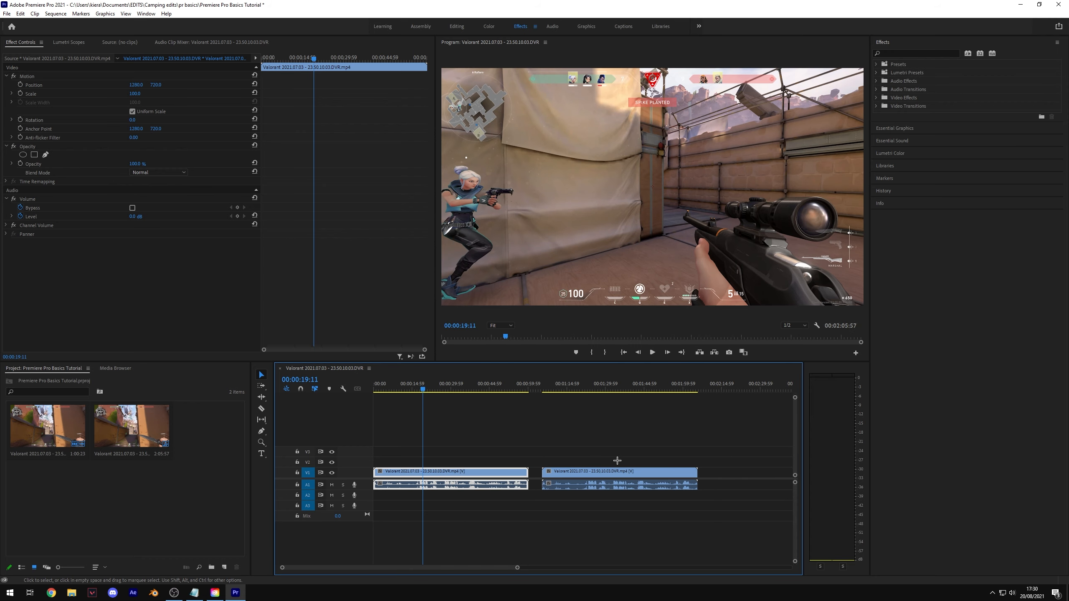
{"action": "left_click", "coordinate": [592, 451]}
Unlink the duplicate's video and audio, and delete its audio part
{"action": "left_click", "coordinate": [584, 473]}
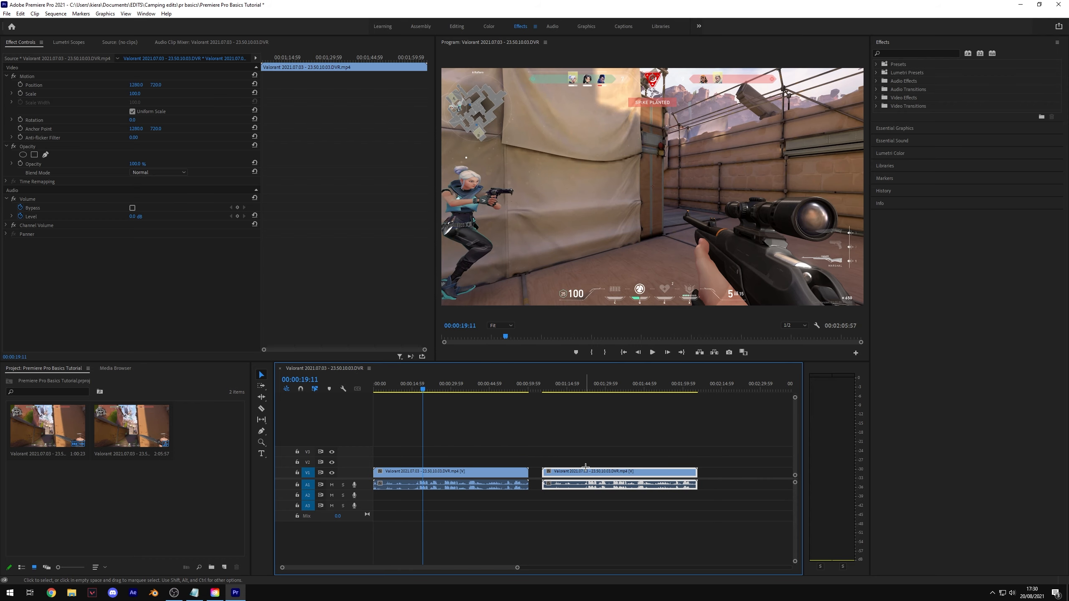
{"action": "key", "text": "ctrl+l"}
{"action": "left_click", "coordinate": [561, 487]}
{"action": "key", "text": "Delete"}
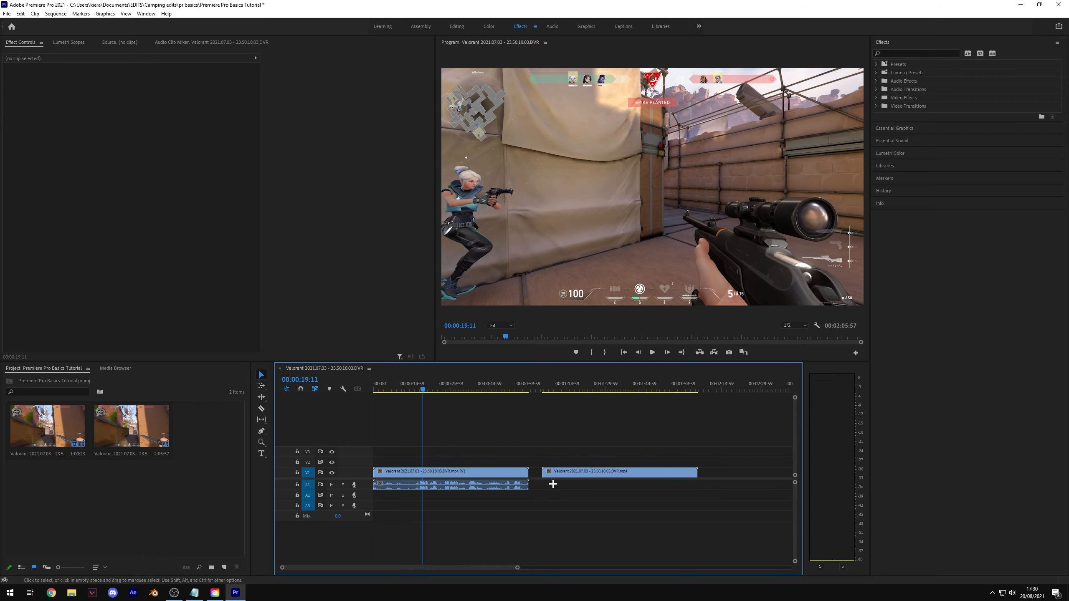
Try stacking the video-only duplicate on V2 over the original, scrub across its start, and delete it
{"action": "left_click_drag", "start_coordinate": [564, 472], "coordinate": [475, 463]}
{"action": "left_click_drag", "start_coordinate": [422, 391], "coordinate": [403, 391]}
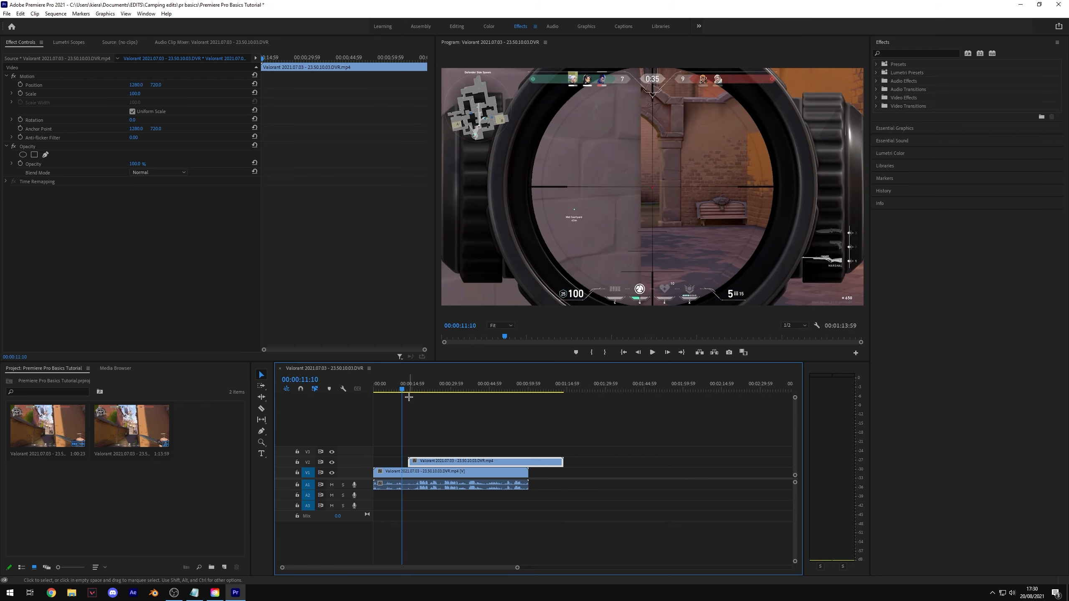
{"action": "mouse_move", "coordinate": [402, 388]}
{"action": "left_mouse_down"}
{"action": "mouse_move", "coordinate": [410, 392]}
{"action": "mouse_move", "coordinate": [374, 400]}
{"action": "mouse_move", "coordinate": [412, 405]}
{"action": "left_mouse_up"}
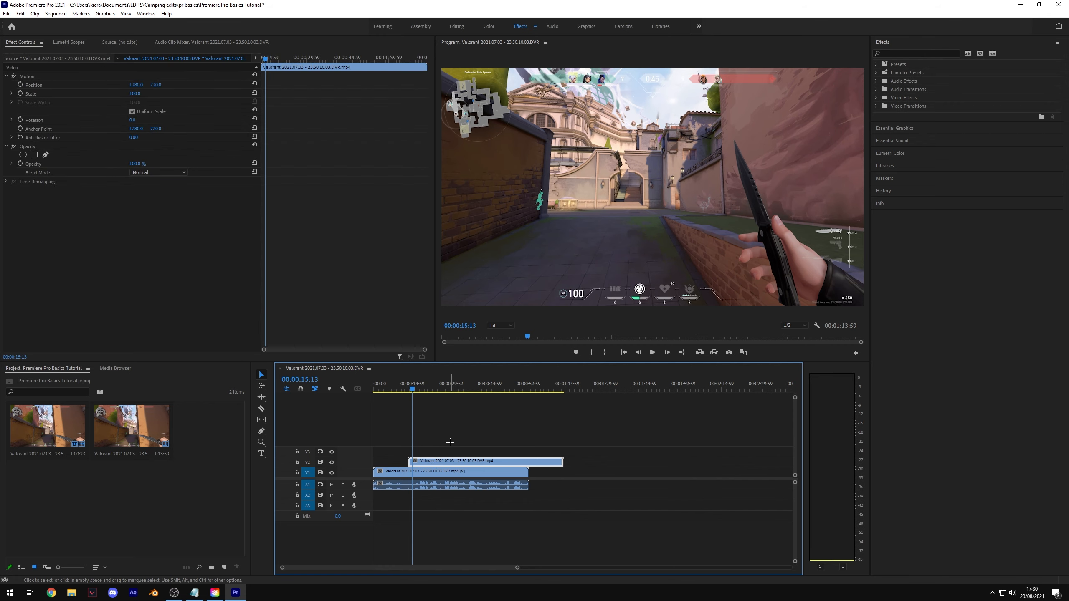
{"action": "key", "text": "Delete"}
{"action": "left_click_drag", "start_coordinate": [415, 391], "coordinate": [376, 387]}
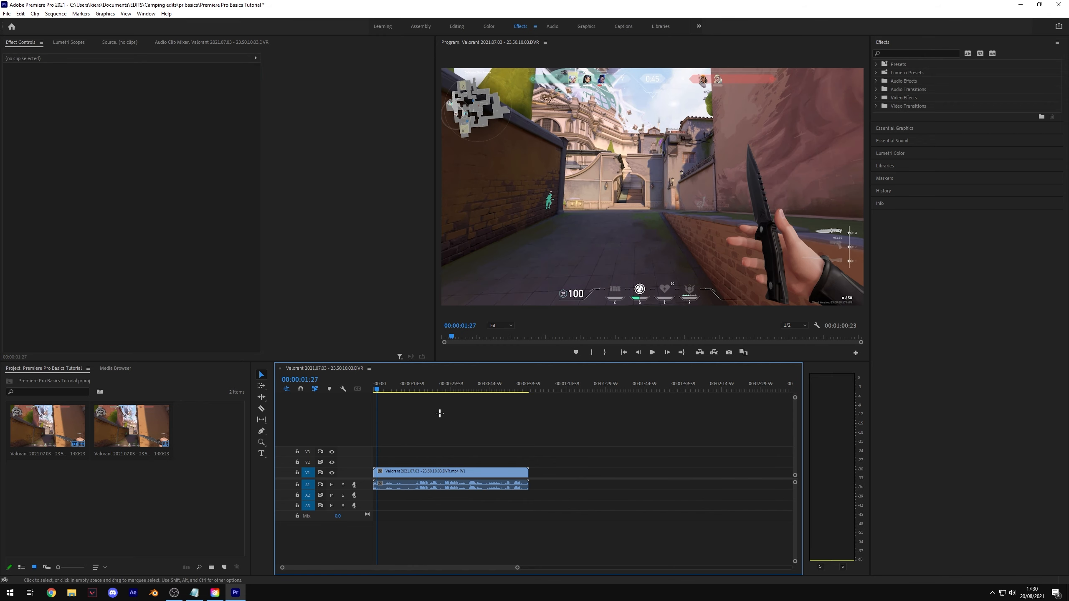
Inspect the gameplay clip's audio volume settings, deselect the clip, and return the playhead to the start of the sequence
{"action": "left_click", "coordinate": [405, 485]}
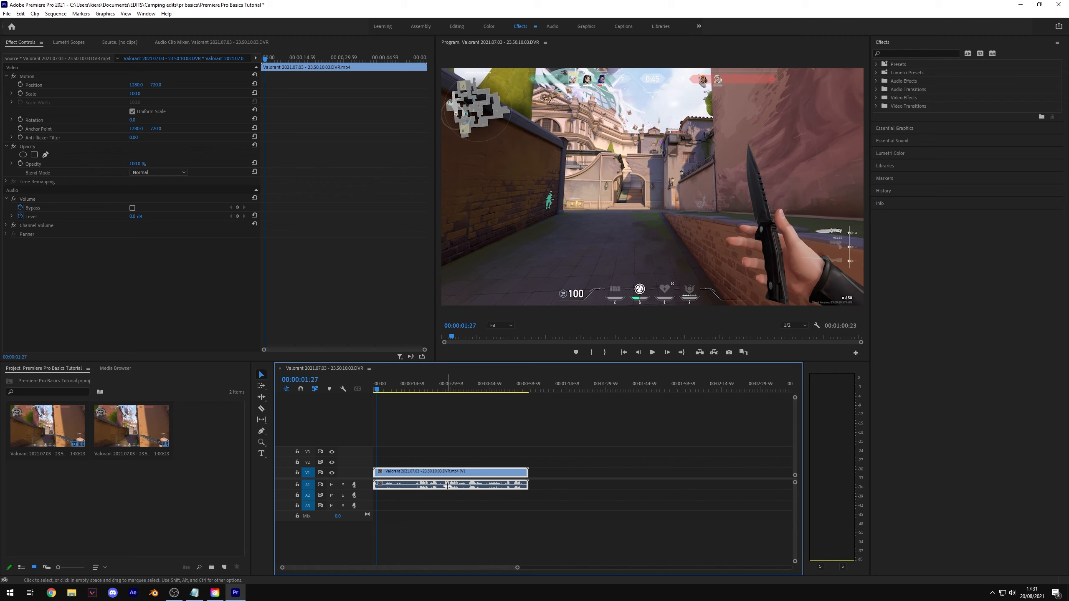
{"action": "left_click", "coordinate": [391, 500]}
{"action": "left_click", "coordinate": [434, 485]}
{"action": "left_click", "coordinate": [138, 217]}
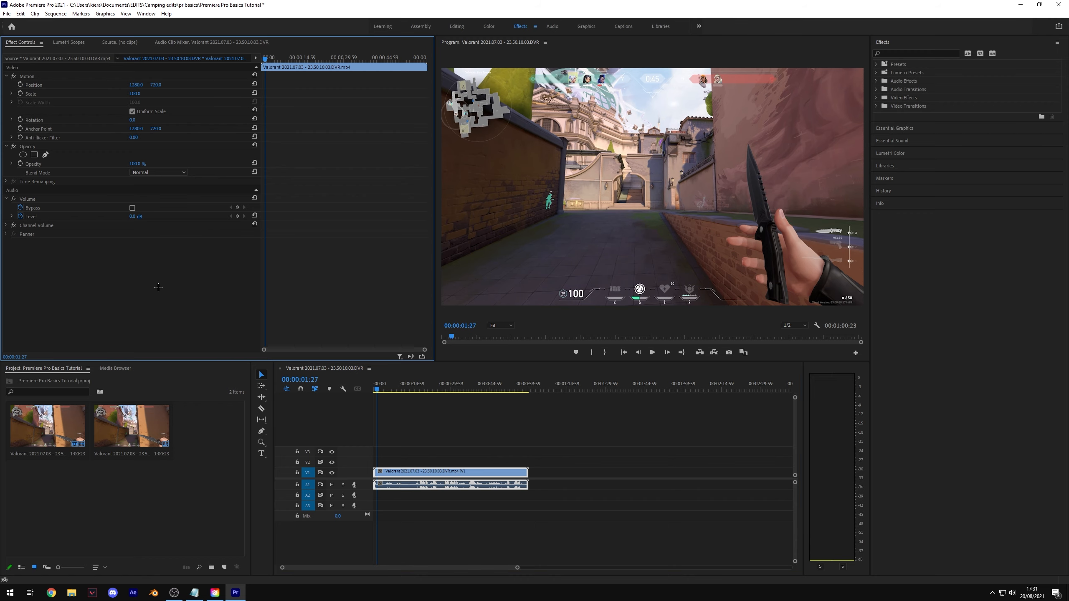
{"action": "left_click", "coordinate": [473, 429]}
{"action": "key", "text": "Home"}
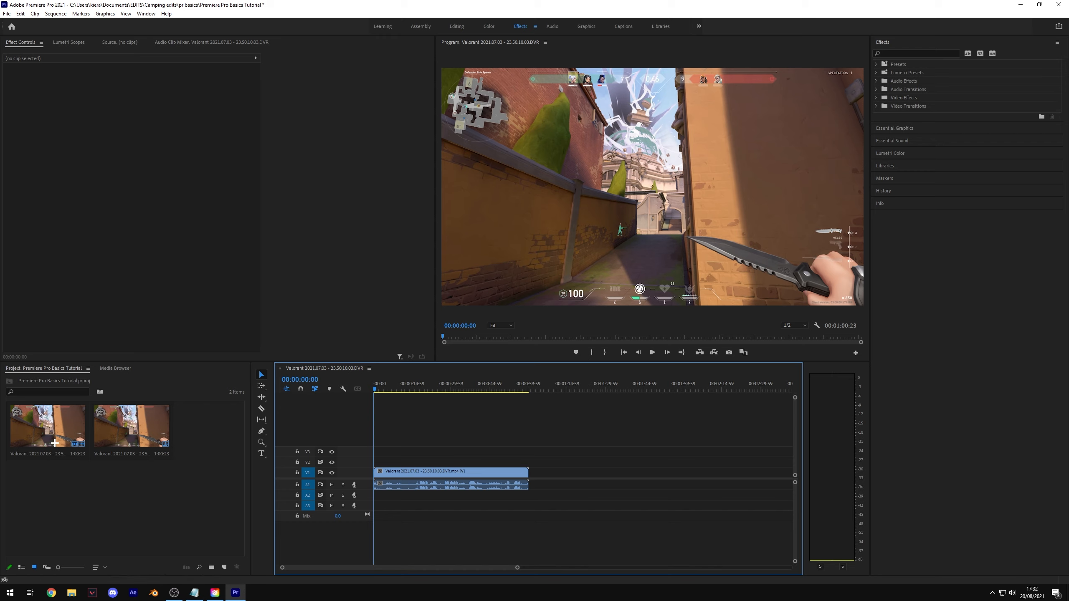
Import the Dumb Luck music file from File Explorer into the project, and place it on track A2 at the sequence start
{"action": "left_click", "coordinate": [71, 593]}
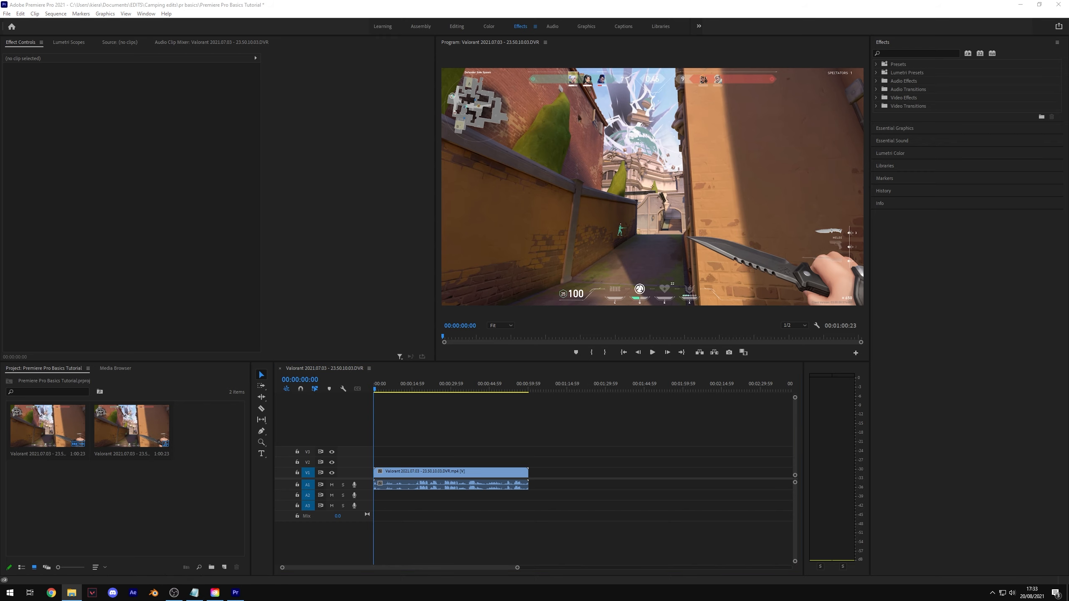
{"action": "left_click_drag", "start_coordinate": [92, 505], "coordinate": [209, 444]}
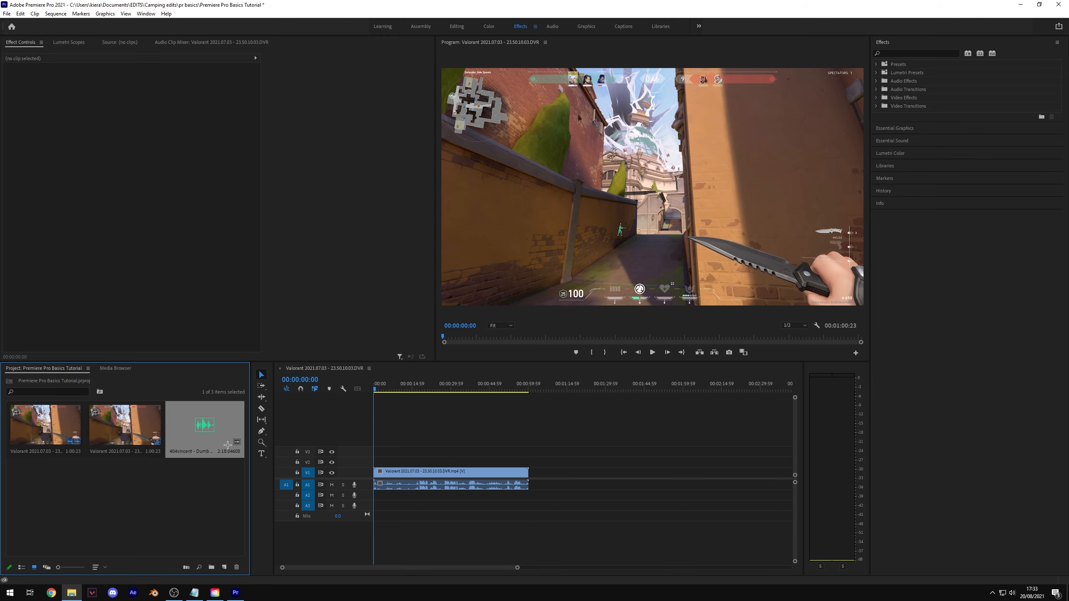
{"action": "left_click", "coordinate": [169, 502]}
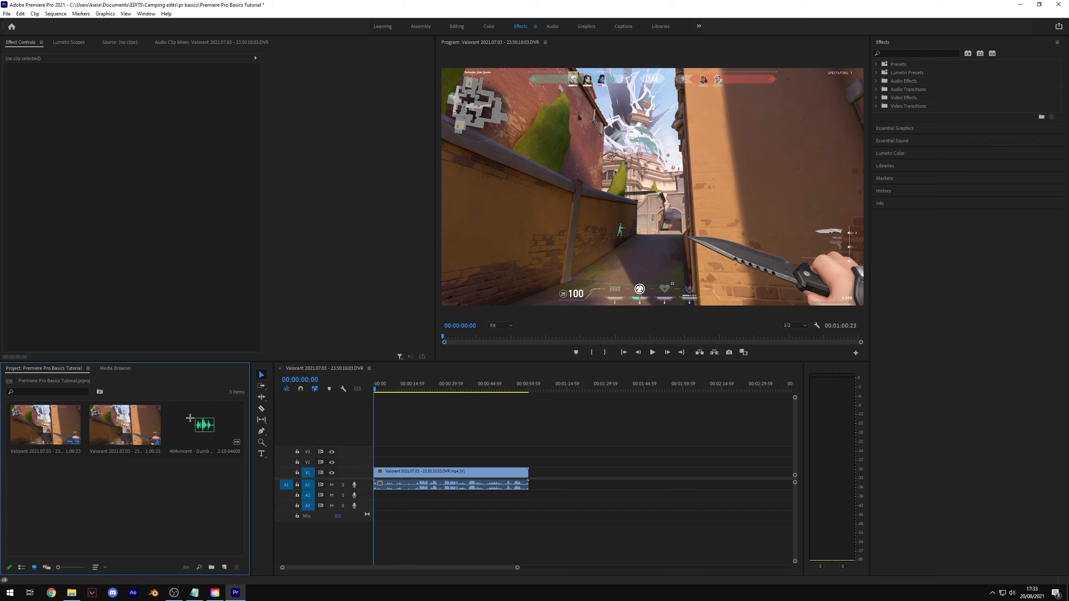
{"action": "left_click", "coordinate": [186, 436]}
{"action": "mouse_move", "coordinate": [194, 440]}
{"action": "left_mouse_down"}
{"action": "mouse_move", "coordinate": [373, 513]}
{"action": "mouse_move", "coordinate": [378, 500]}
{"action": "left_mouse_up"}
Mute audio track A1 under the gameplay video
{"action": "left_click", "coordinate": [393, 472]}
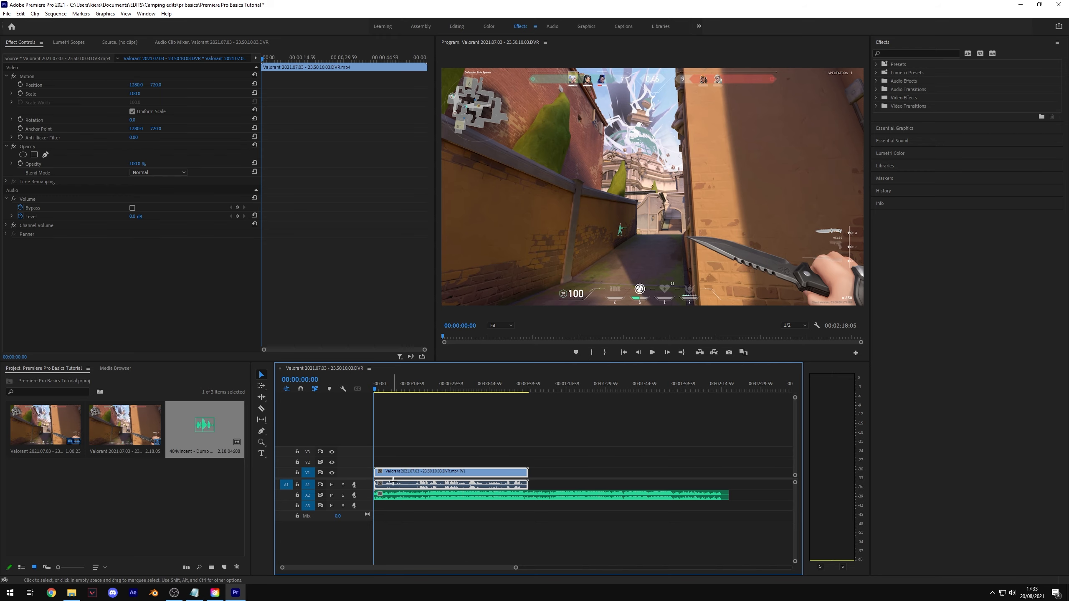
{"action": "left_click", "coordinate": [332, 485]}
{"action": "left_click", "coordinate": [481, 399]}
{"action": "left_click", "coordinate": [408, 489]}
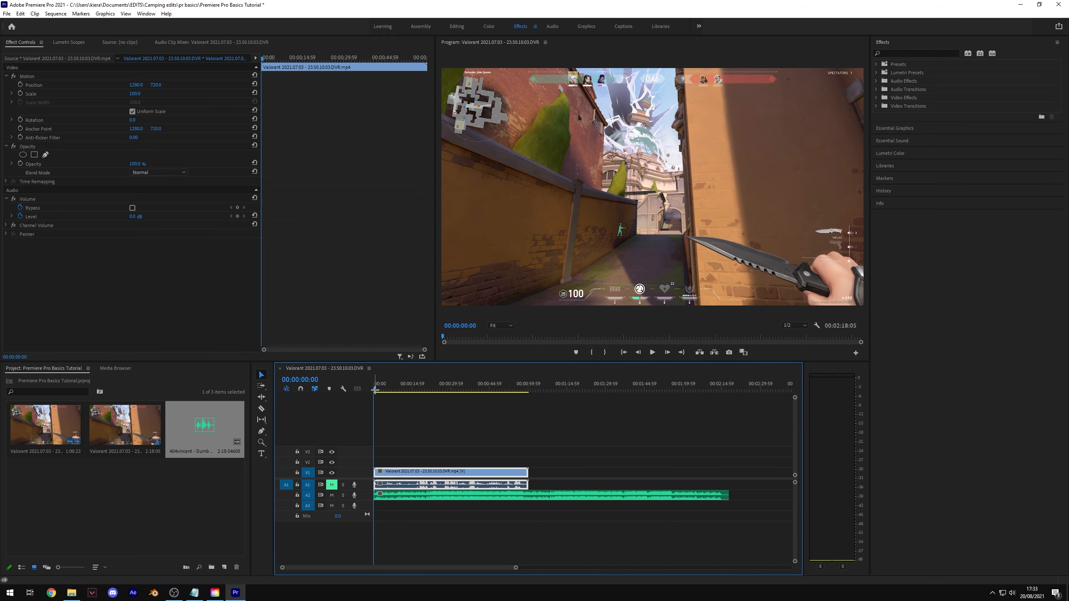
Add a sequence marker at 00:00:24:46 while no clip is selected
{"action": "left_click_drag", "start_coordinate": [375, 390], "coordinate": [410, 389]}
{"action": "left_click", "coordinate": [541, 548]}
{"action": "key", "text": "equal"}
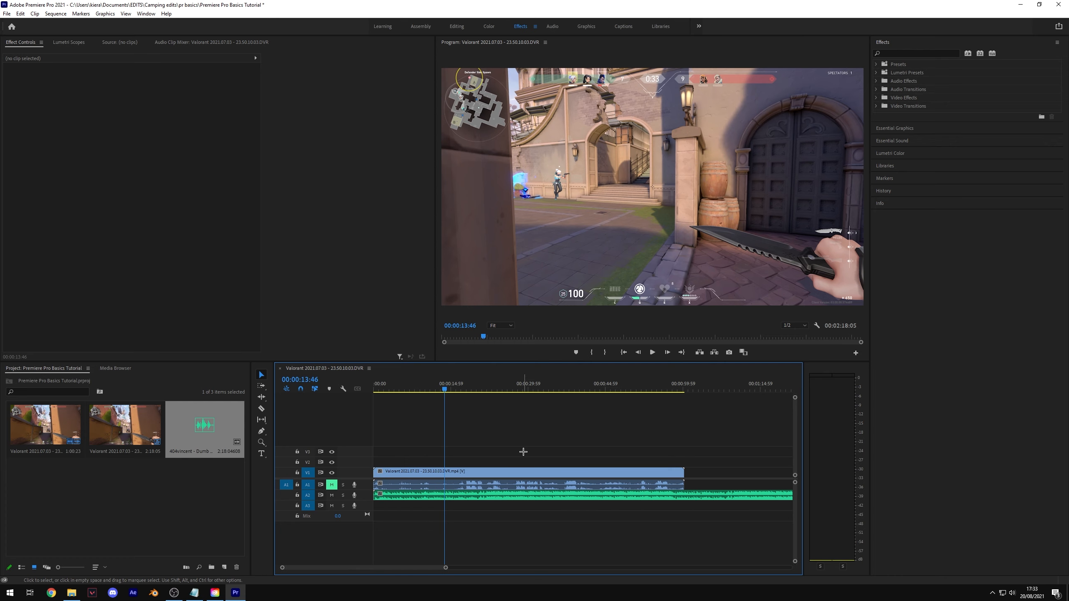
{"action": "left_click", "coordinate": [442, 390]}
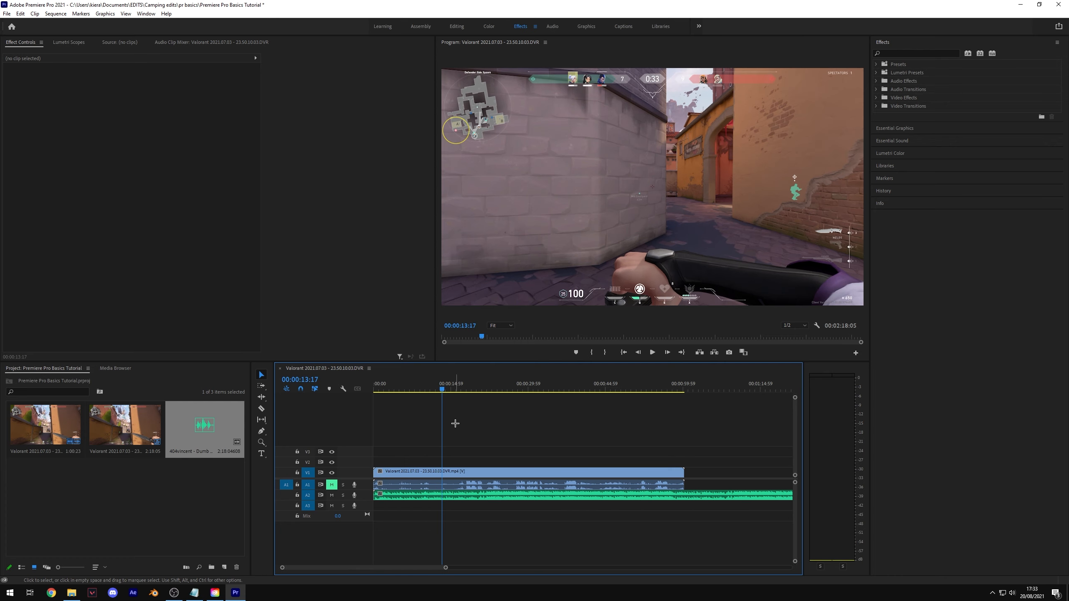
{"action": "left_click", "coordinate": [500, 389]}
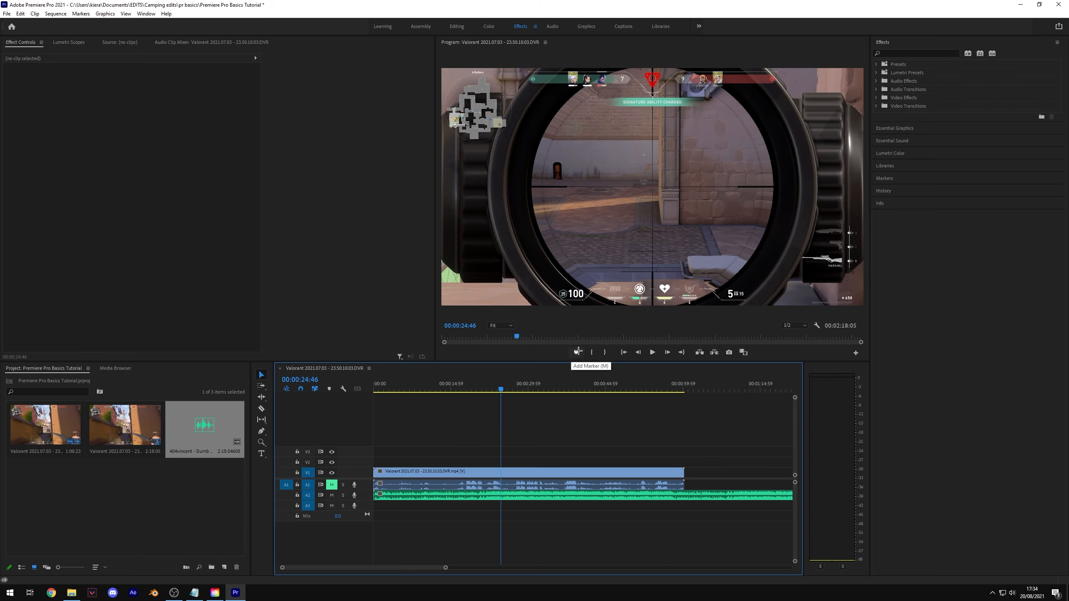
{"action": "left_click", "coordinate": [578, 352]}
Shift the sequence marker slightly earlier to 00:00:24:22, and clear it
{"action": "left_click", "coordinate": [459, 389]}
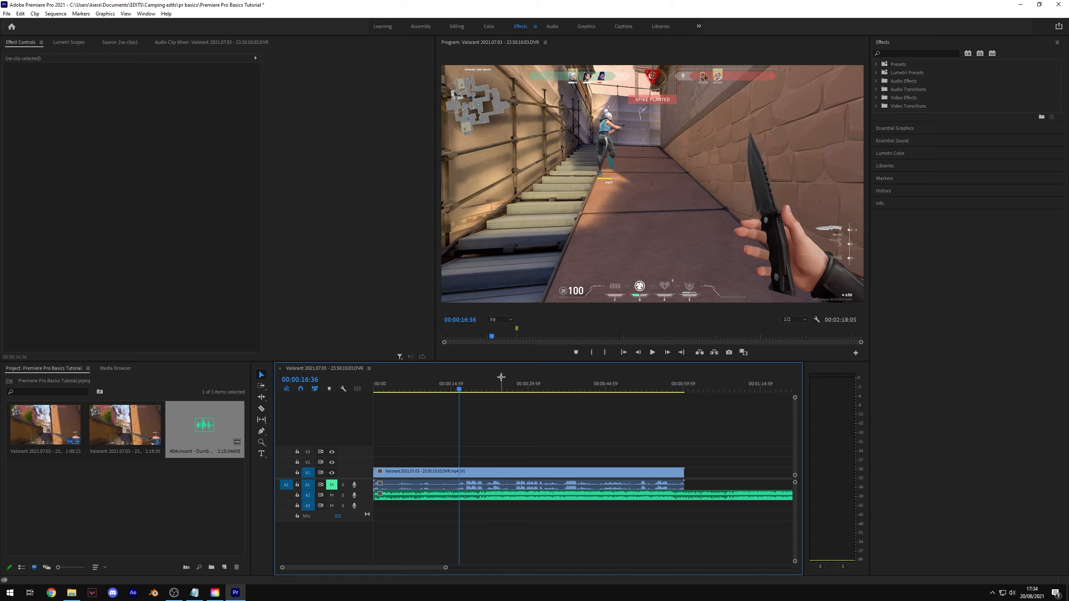
{"action": "left_click_drag", "start_coordinate": [500, 377], "coordinate": [501, 381]}
{"action": "key", "text": "minus"}
{"action": "key", "text": "minus"}
{"action": "left_click_drag", "start_coordinate": [426, 567], "coordinate": [377, 567]}
{"action": "key", "text": "equal"}
{"action": "key", "text": "equal"}
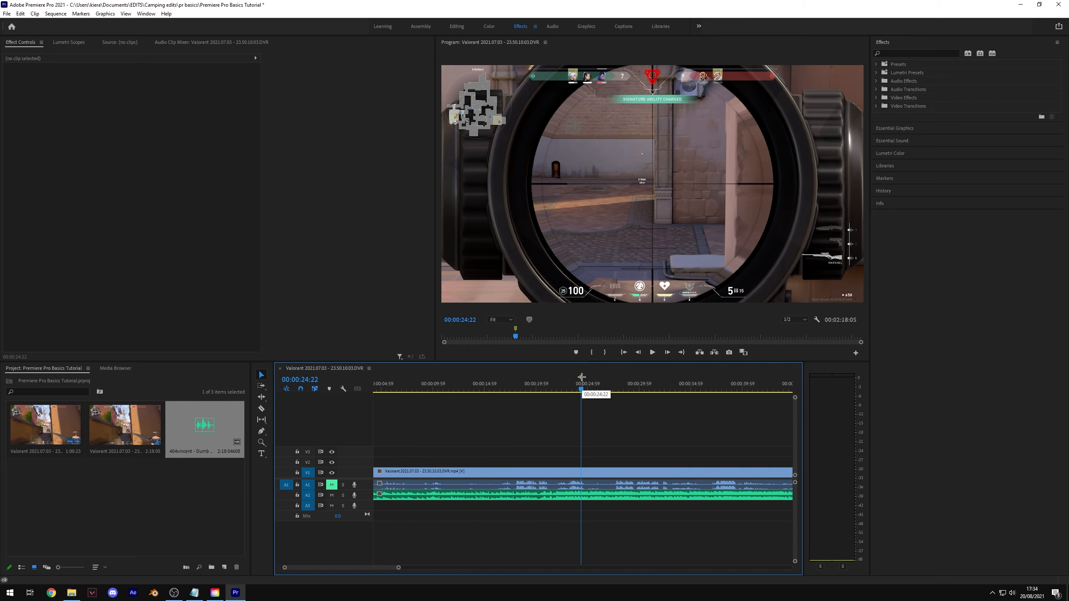
{"action": "right_click", "coordinate": [580, 377]}
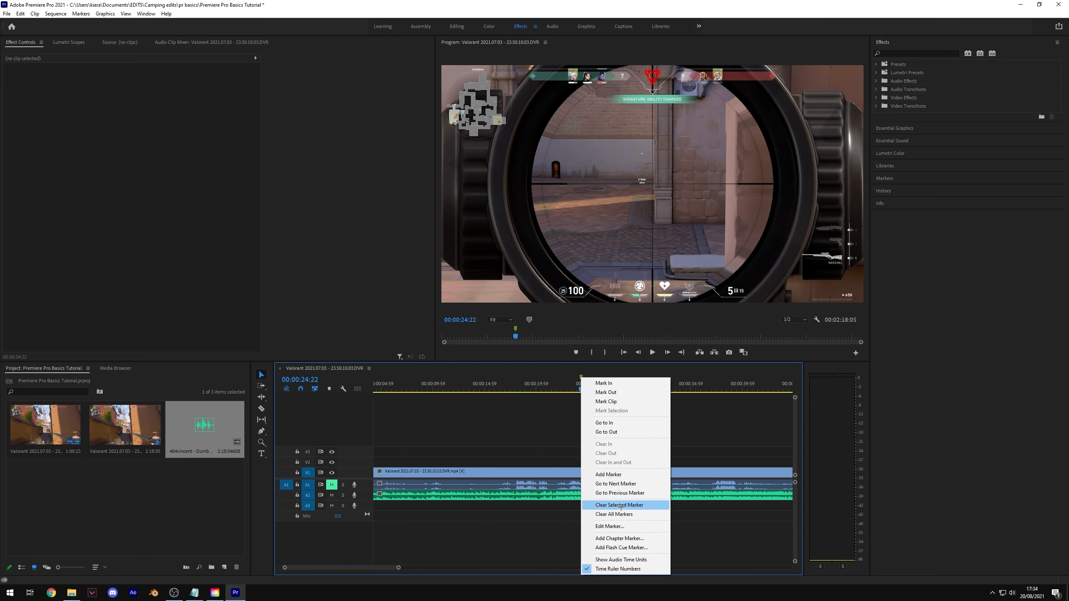
{"action": "left_click", "coordinate": [605, 505]}
{"action": "key", "text": "minus"}
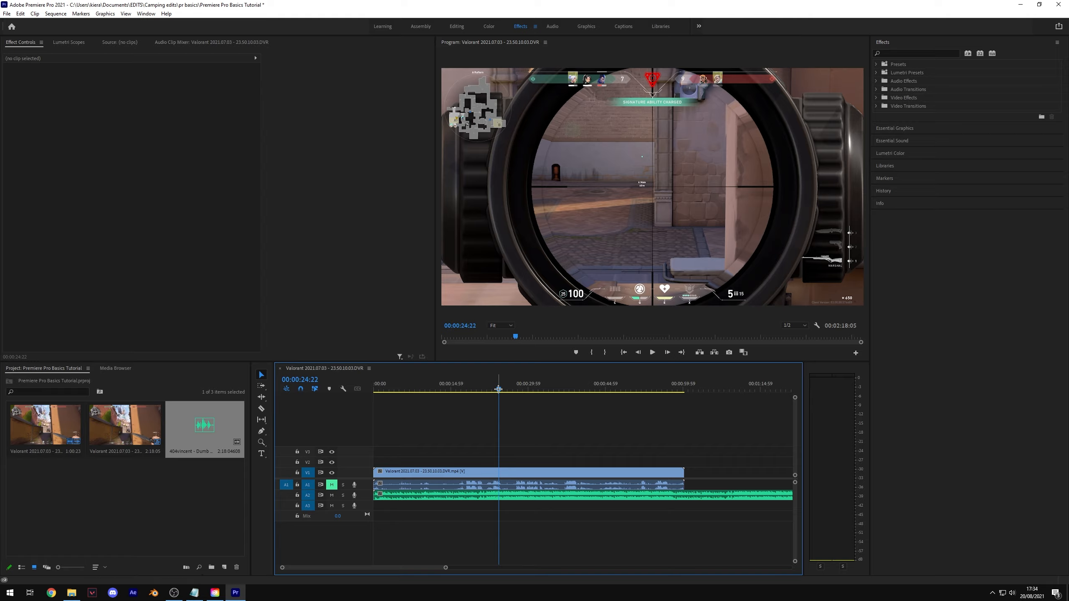
Mute track A2, and add a marker on the gameplay clip itself at the gunshot, 00:00:44:54
{"action": "left_click_drag", "start_coordinate": [498, 389], "coordinate": [587, 391]}
{"action": "scroll", "coordinate": [628, 451], "scroll_direction": "up", "scroll_amount": 3}
{"action": "scroll", "coordinate": [627, 451], "scroll_direction": "up", "scroll_amount": 3}
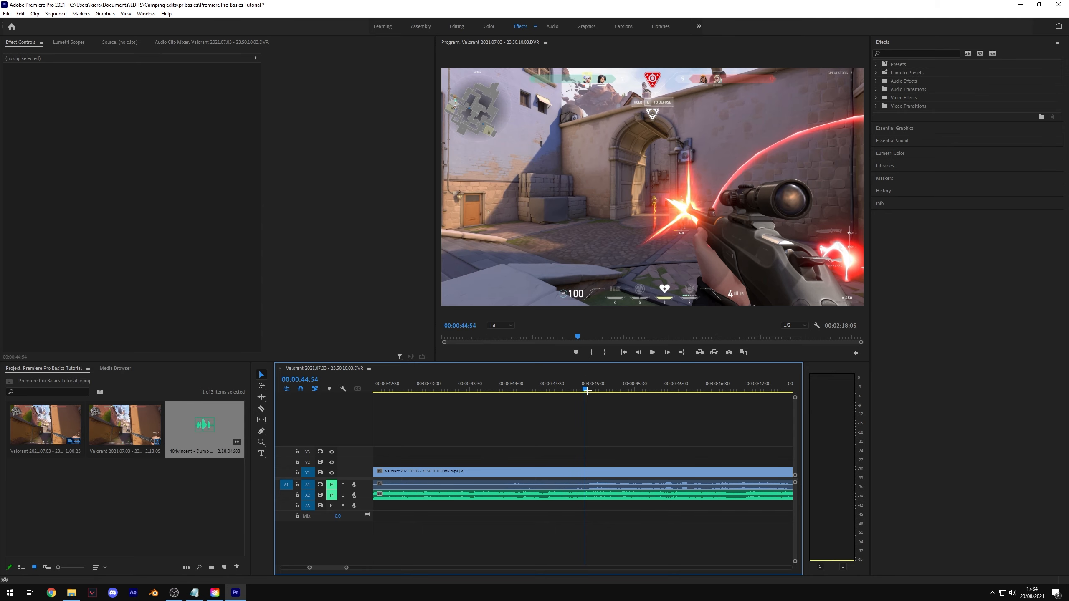
{"action": "left_click", "coordinate": [577, 476]}
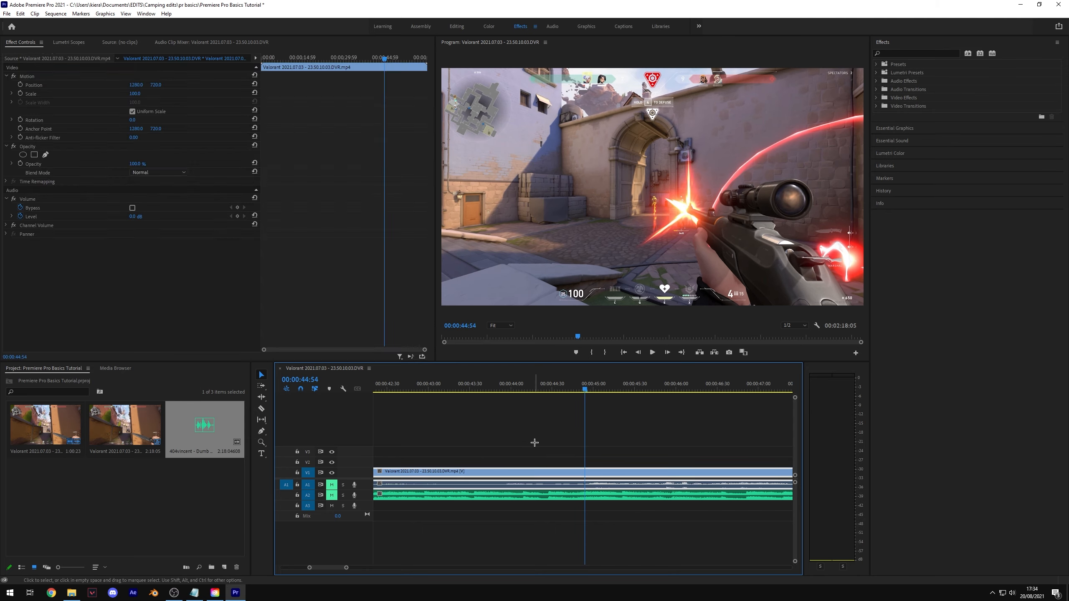
{"action": "left_click", "coordinate": [585, 456]}
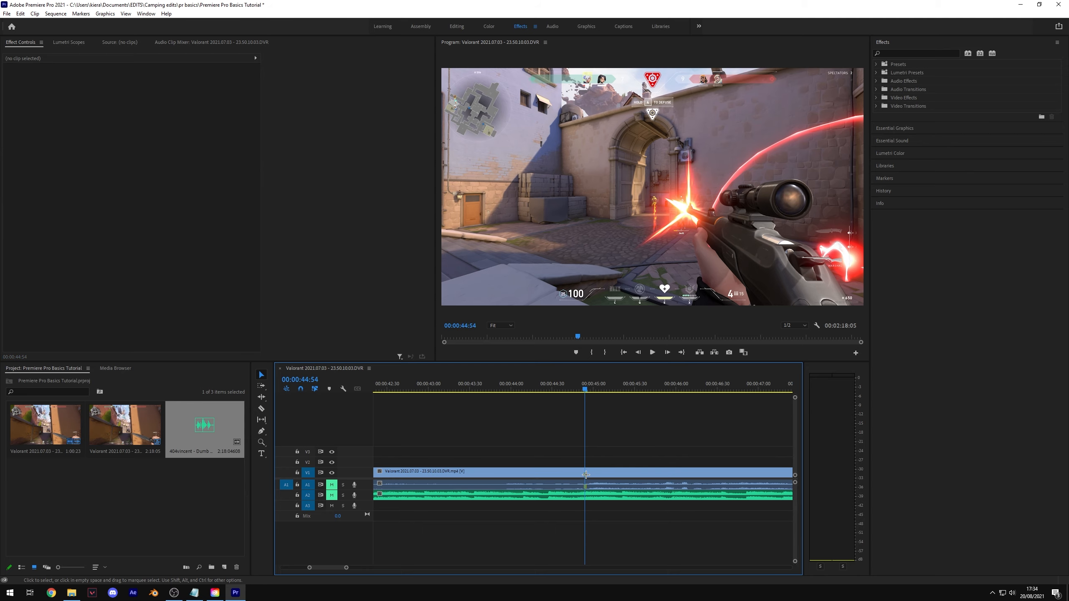
{"action": "left_click", "coordinate": [585, 477]}
{"action": "left_click", "coordinate": [581, 457]}
Try moving the marked gameplay clip several seconds along the timeline, and undo the move
{"action": "scroll", "coordinate": [581, 459], "scroll_direction": "down", "scroll_amount": 3}
{"action": "left_click", "coordinate": [601, 477]}
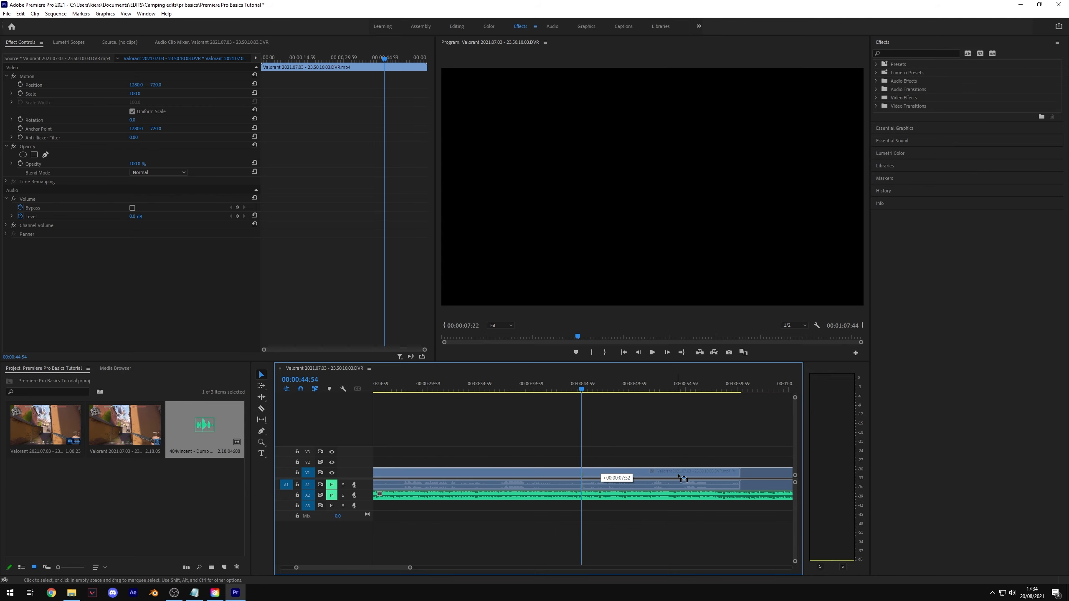
{"action": "left_click_drag", "start_coordinate": [545, 492], "coordinate": [643, 496]}
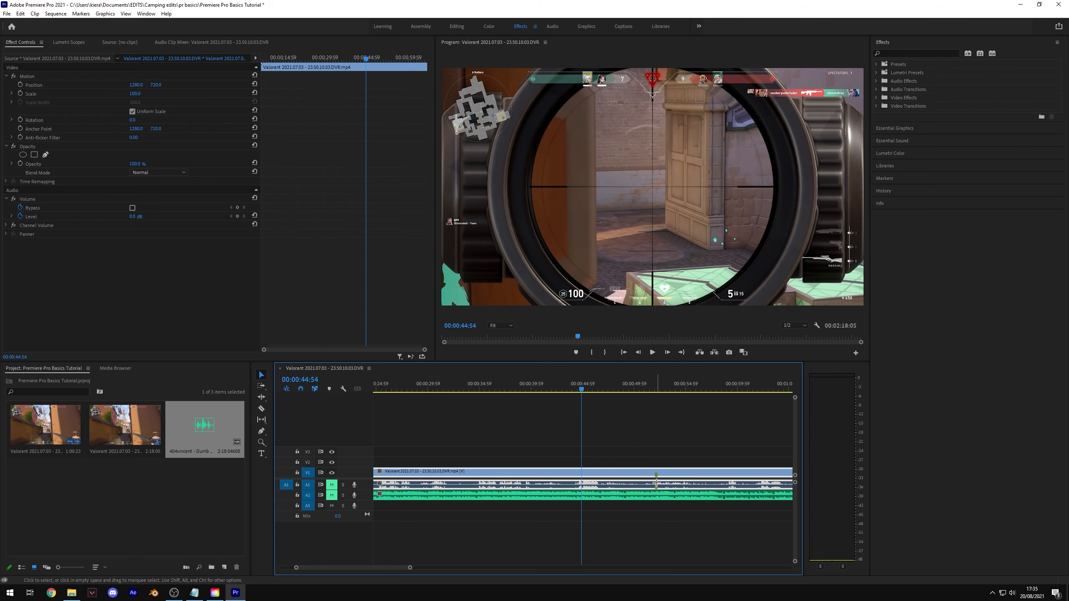
{"action": "key", "text": "minus"}
{"action": "key", "text": "minus"}
{"action": "key", "text": "ctrl+z"}
{"action": "key", "text": "equal"}
{"action": "key", "text": "equal"}
{"action": "key", "text": "equal"}
{"action": "left_click", "coordinate": [593, 475]}
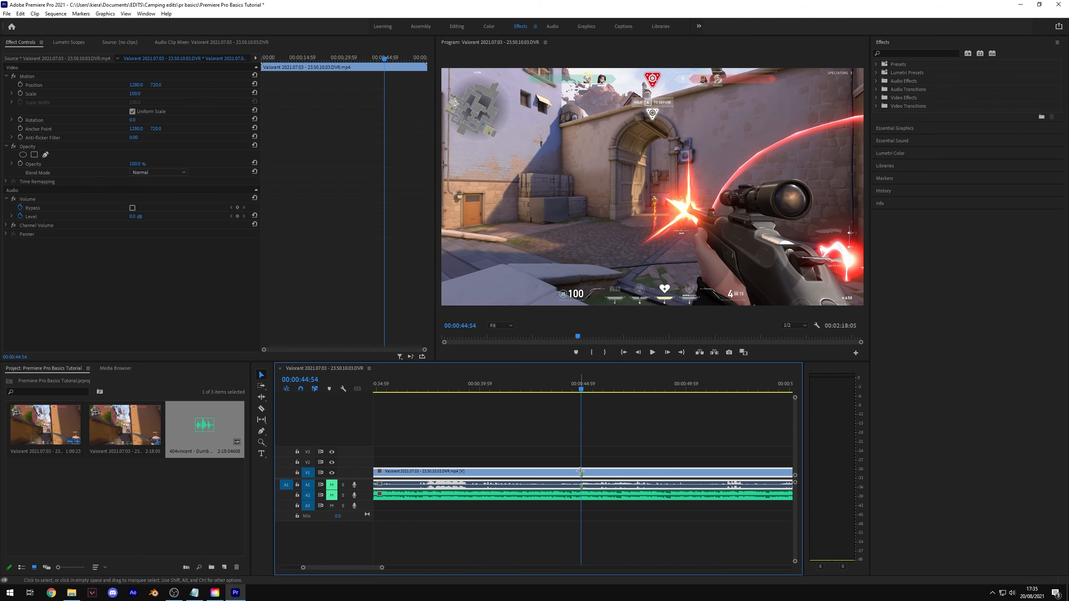
Turn off the V1 video output, unmute track A2, and place the playhead at 00:00:16:31
{"action": "left_click", "coordinate": [576, 497]}
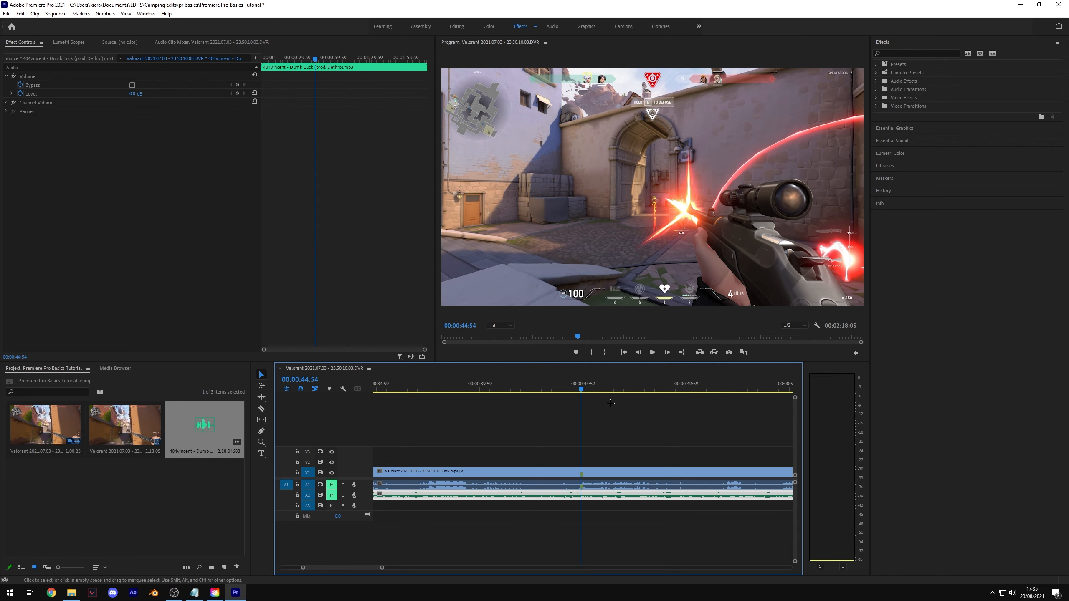
{"action": "left_click", "coordinate": [332, 472]}
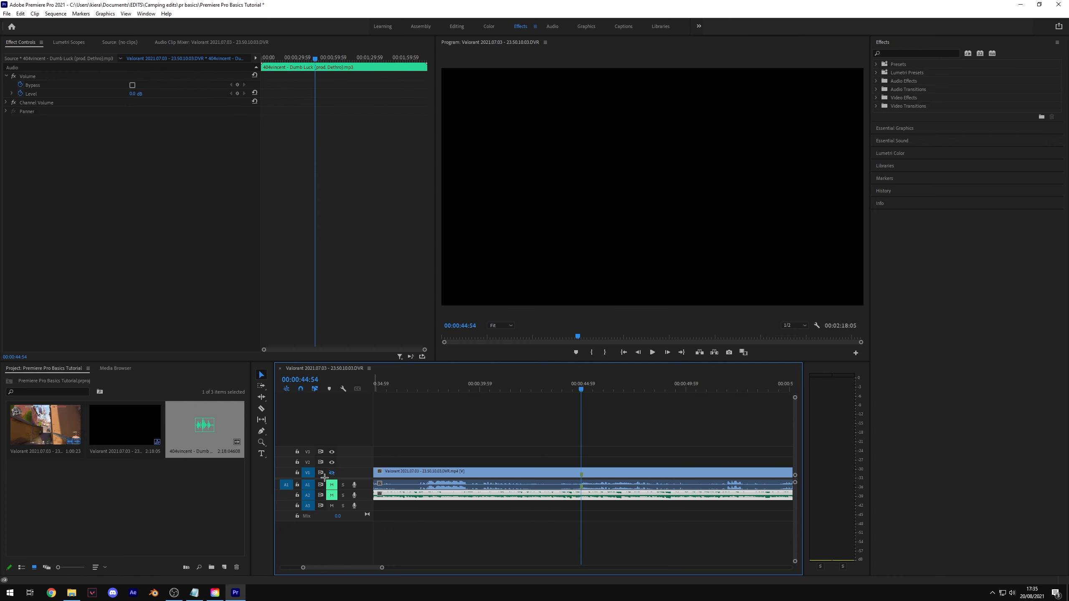
{"action": "left_click", "coordinate": [332, 495]}
{"action": "scroll", "coordinate": [459, 457], "scroll_direction": "down", "scroll_amount": 5}
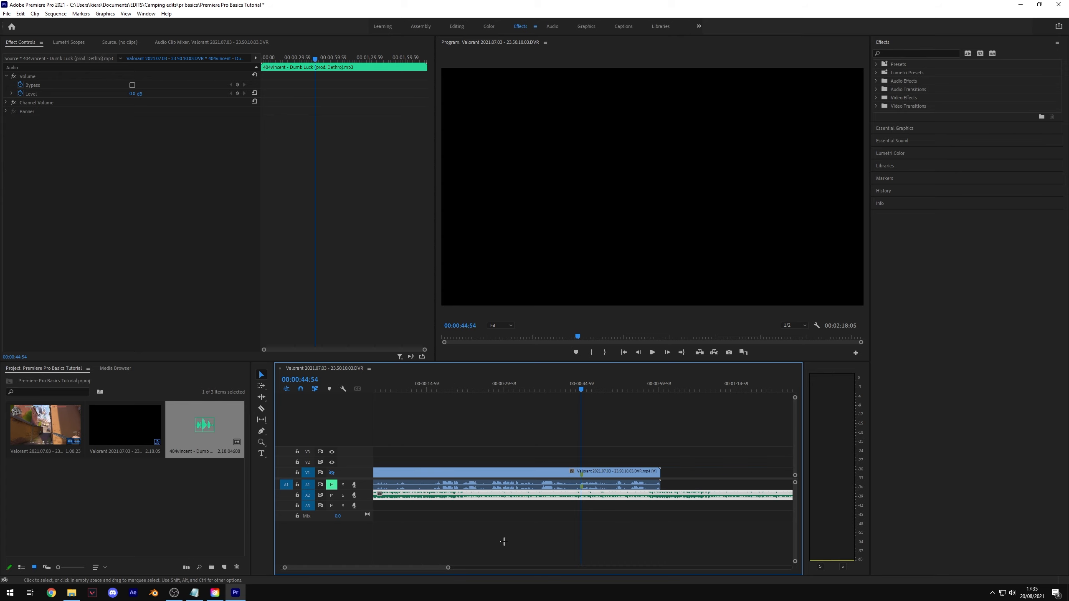
{"action": "left_click", "coordinate": [415, 386]}
{"action": "left_click", "coordinate": [469, 427]}
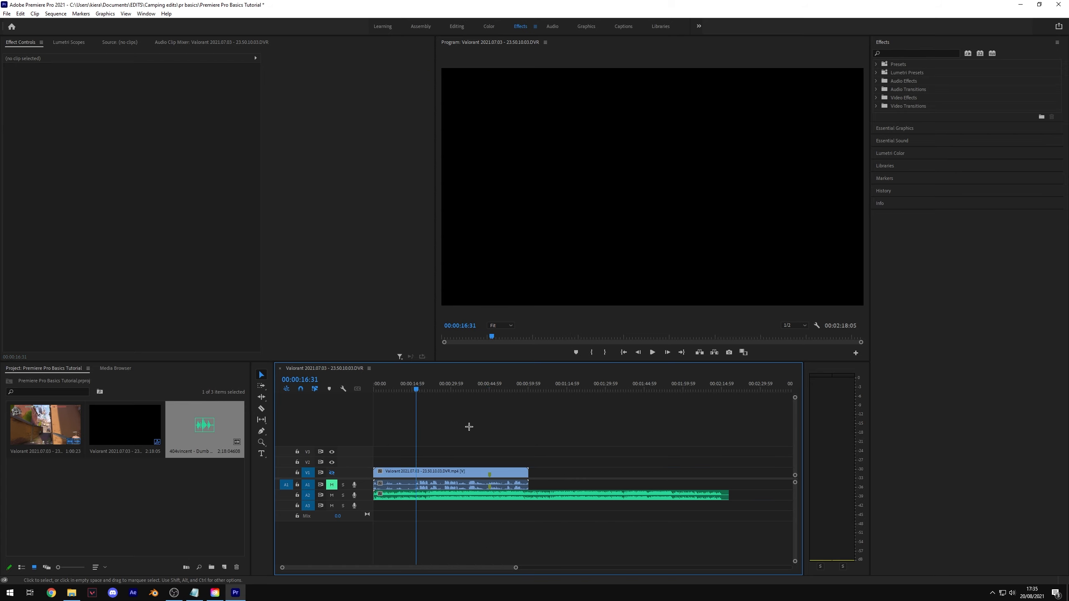
{"action": "scroll", "coordinate": [445, 534], "scroll_direction": "up", "scroll_amount": 4}
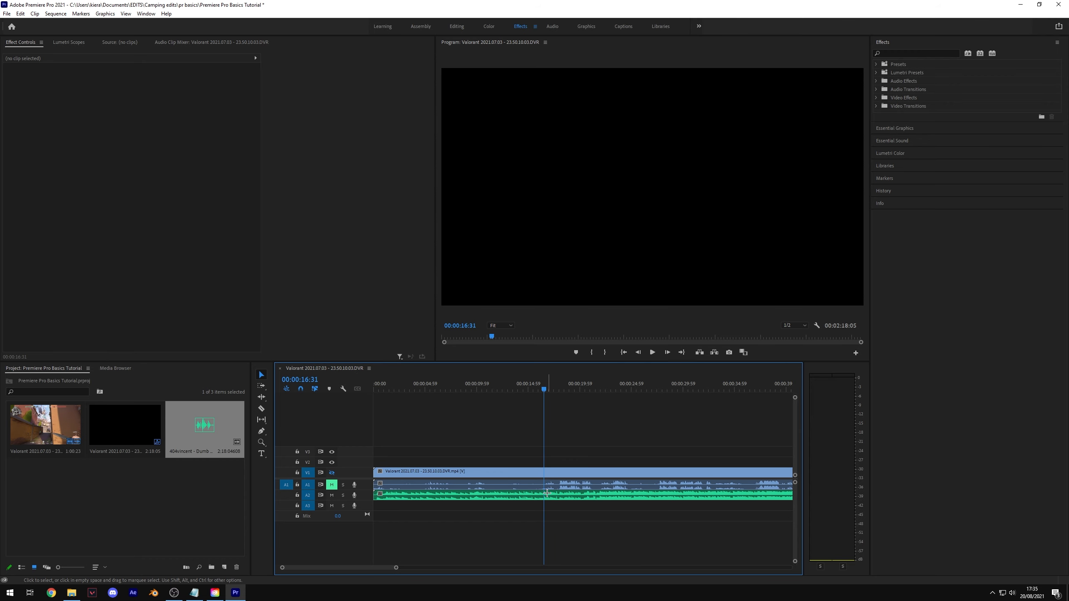
Turn the V1 video output back on, and increase the height of track A2 to show the music waveform
{"action": "left_click", "coordinate": [421, 496]}
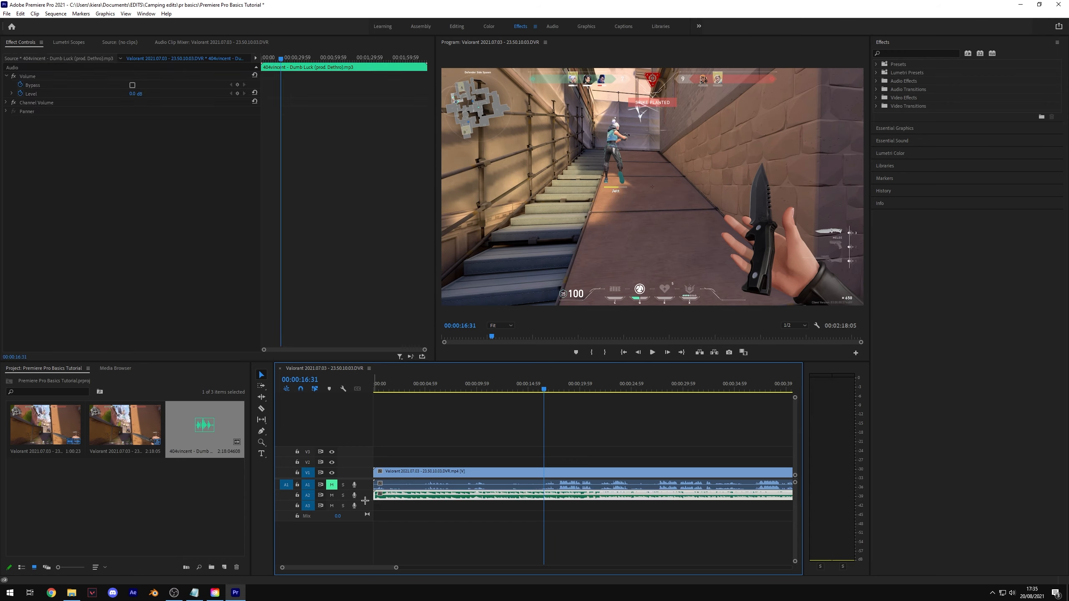
{"action": "left_click_drag", "start_coordinate": [364, 500], "coordinate": [378, 534]}
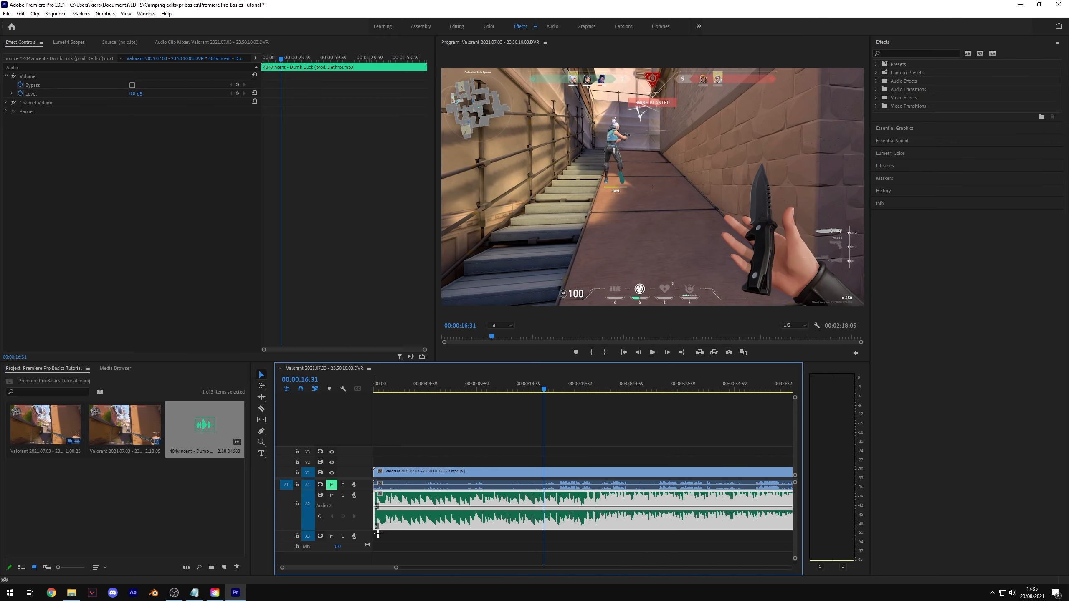
{"action": "left_click", "coordinate": [529, 563]}
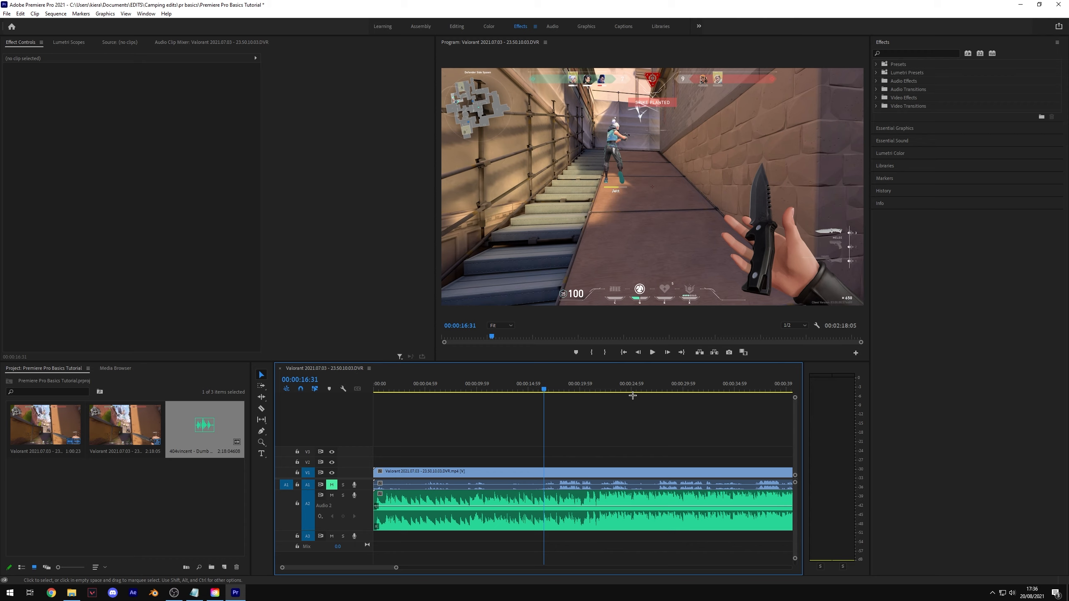
Play the sequence from about 10 seconds to 00:00:17:22 to listen to the music
{"action": "left_click", "coordinate": [475, 387]}
{"action": "key", "text": "space"}
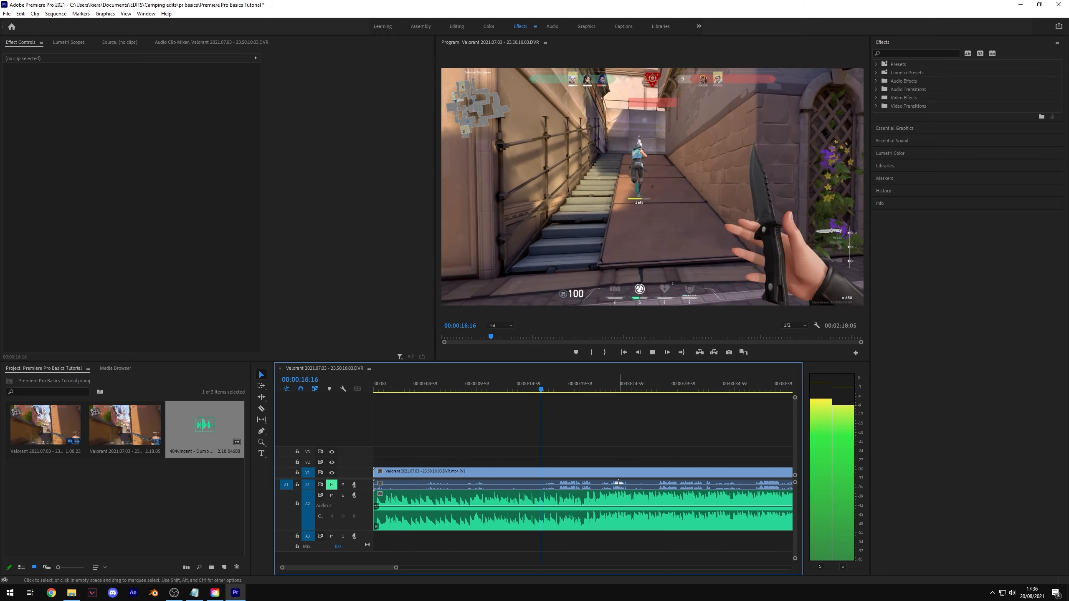
{"action": "key", "text": "space"}
Set the music clip's volume level to -10 dB at 00:00:17:22
{"action": "left_click", "coordinate": [586, 501]}
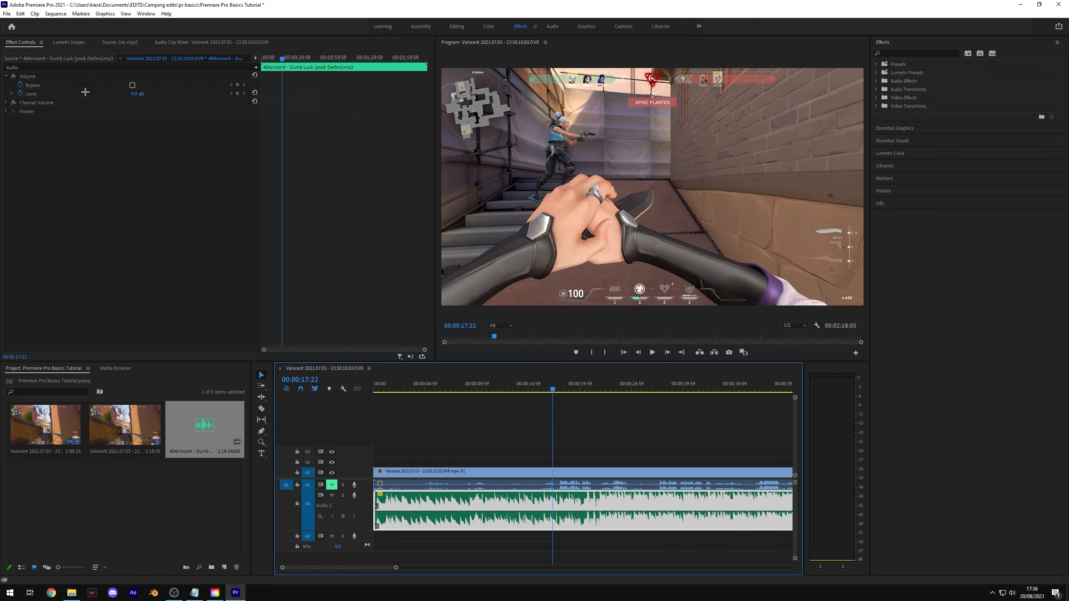
{"action": "left_click", "coordinate": [140, 94]}
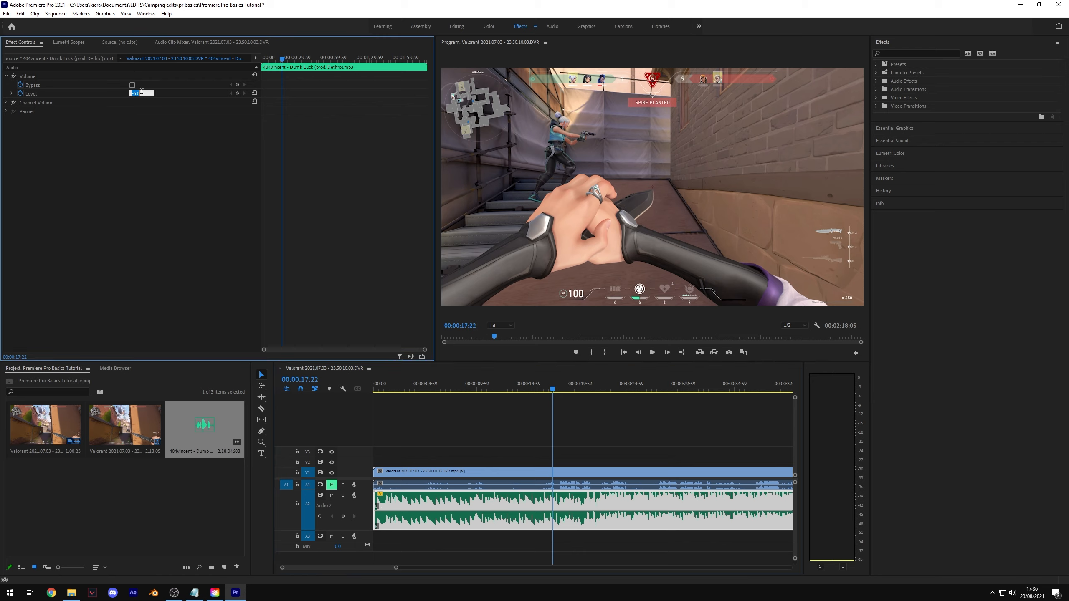
{"action": "type", "text": "-10"}
{"action": "key", "text": "Return"}
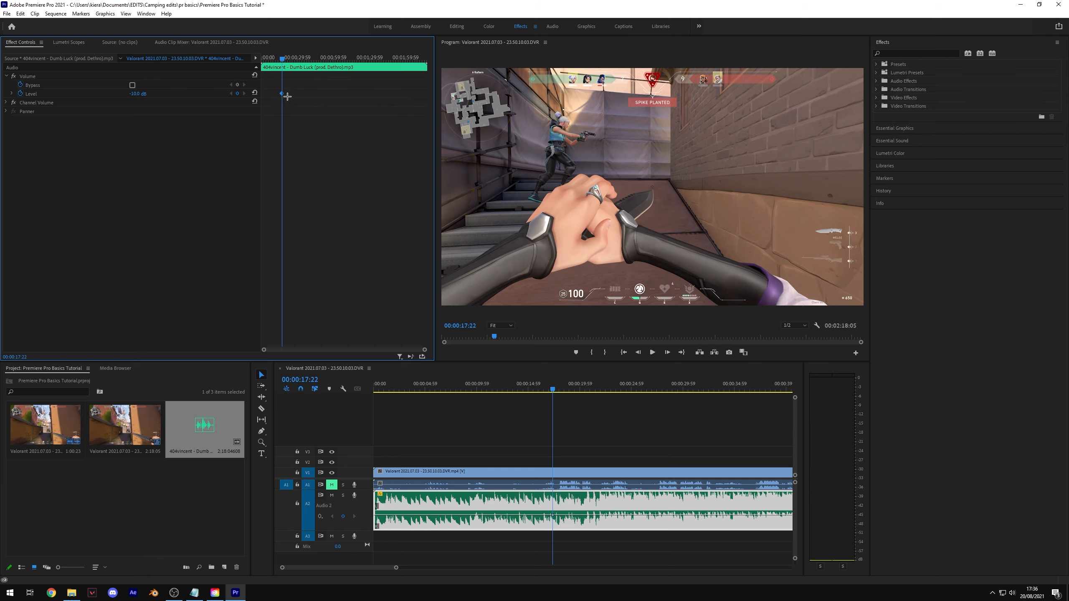
{"action": "left_click", "coordinate": [600, 445]}
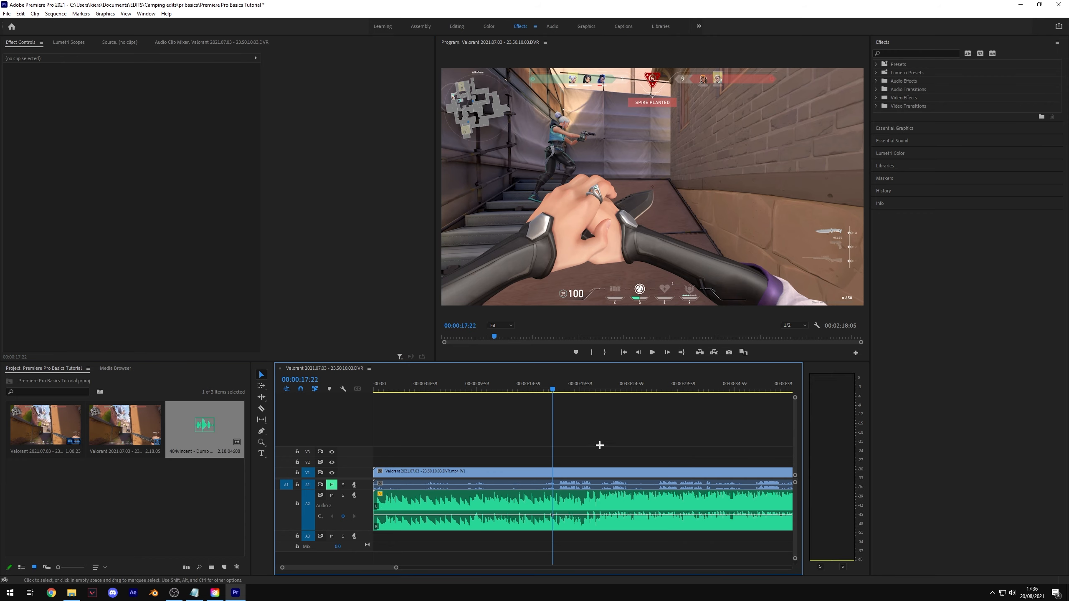
Add a marker to the music clip on the beat at 00:00:21:57, and reduce the height of track A2
{"action": "scroll", "coordinate": [600, 445], "scroll_direction": "up", "scroll_amount": 4}
{"action": "left_click", "coordinate": [582, 386]}
{"action": "left_click", "coordinate": [568, 387]}
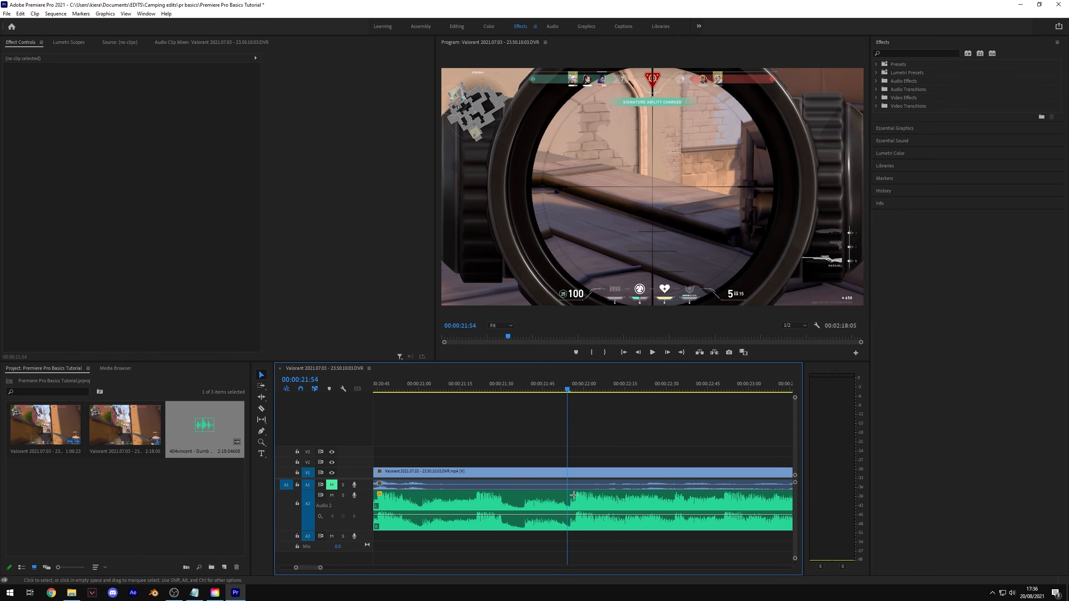
{"action": "left_click", "coordinate": [575, 390]}
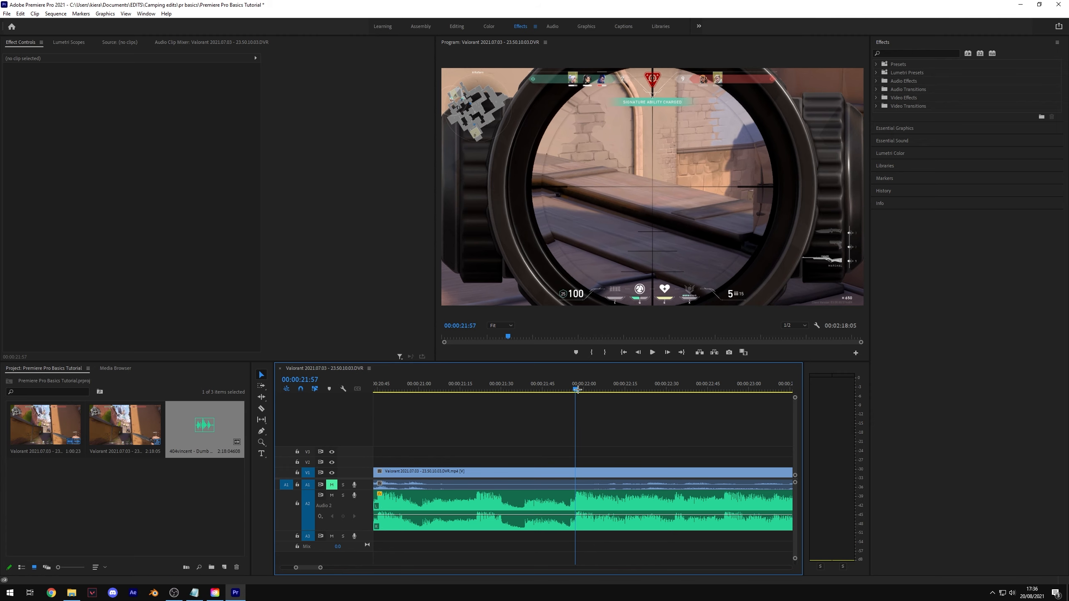
{"action": "left_click", "coordinate": [584, 504]}
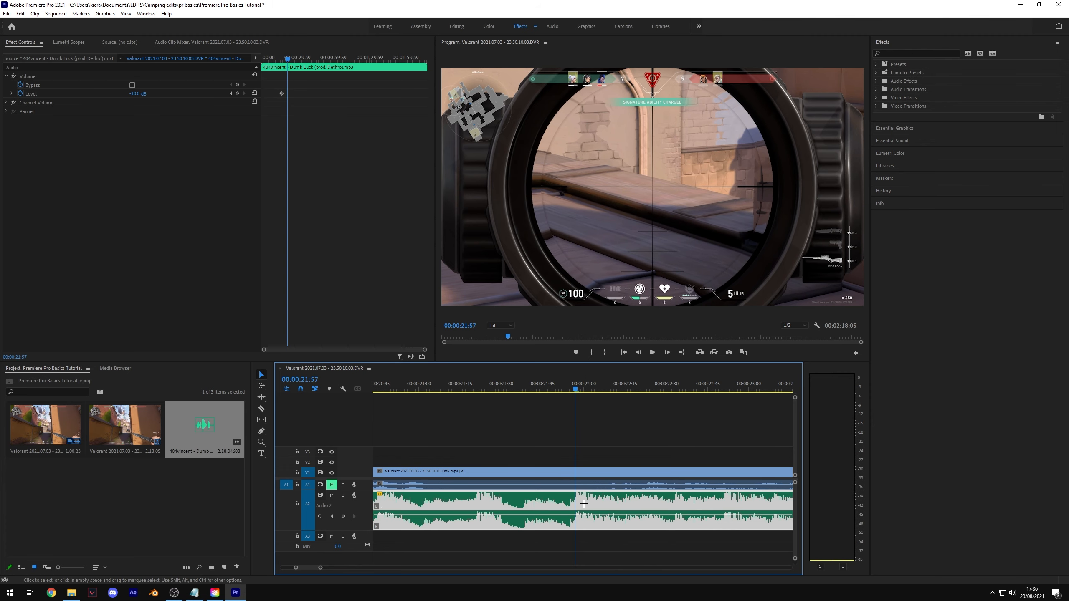
{"action": "left_click", "coordinate": [517, 428]}
{"action": "left_click_drag", "start_coordinate": [366, 507], "coordinate": [366, 499]}
Trim the start of the Valorant clip on V1 to a point shortly before its marker
{"action": "key", "text": "minus"}
{"action": "key", "text": "minus"}
{"action": "key", "text": "minus"}
{"action": "key", "text": "minus"}
{"action": "key", "text": "minus"}
{"action": "key", "text": "minus"}
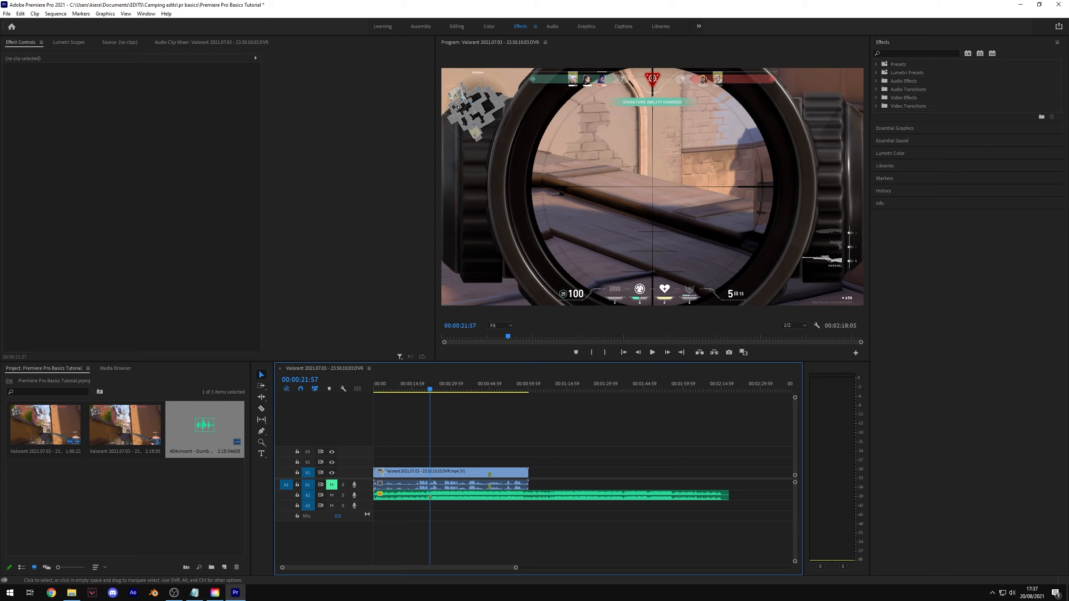
{"action": "left_click_drag", "start_coordinate": [382, 472], "coordinate": [470, 474]}
Move the trimmed Valorant clip earlier so that its marker lines up with the music marker at 00:00:21:57
{"action": "key", "text": "equal"}
{"action": "left_click_drag", "start_coordinate": [617, 474], "coordinate": [495, 480]}
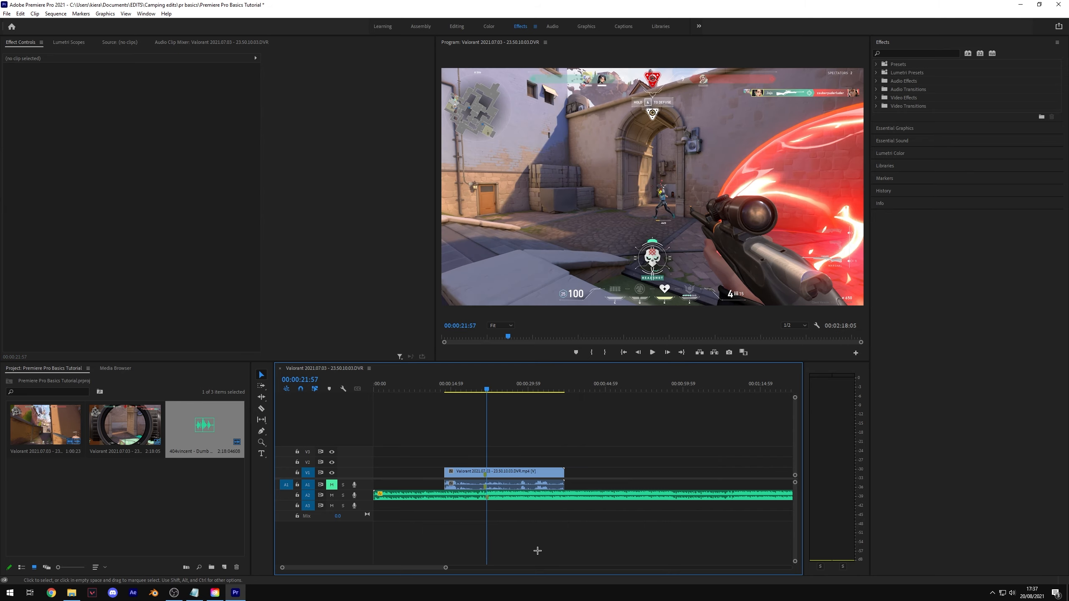
{"action": "key", "text": "equal"}
{"action": "key", "text": "equal"}
{"action": "key", "text": "equal"}
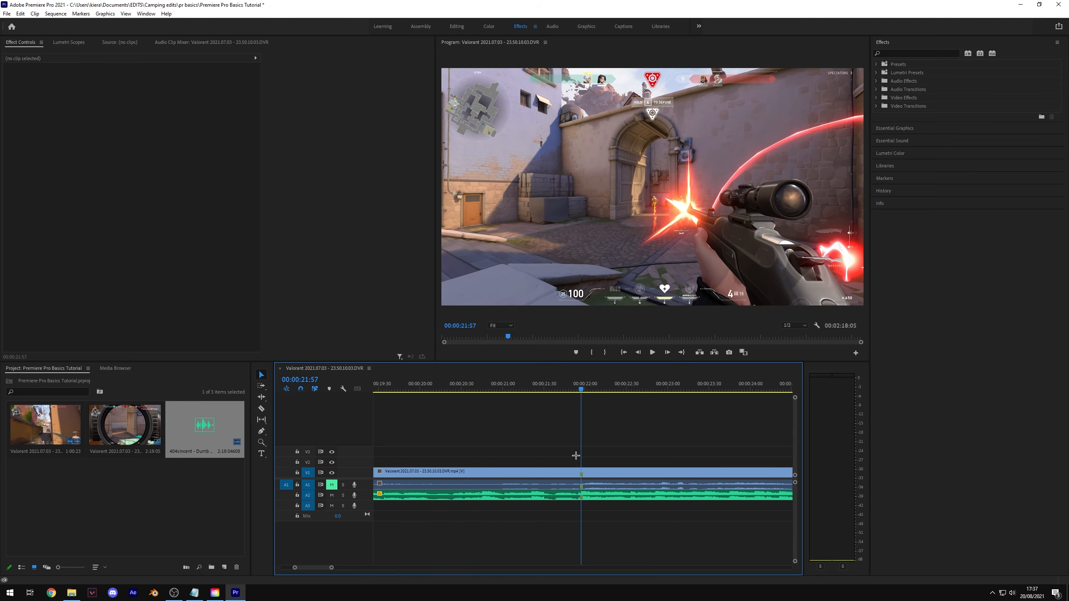
Extend the start of the Valorant clip back to the beginning of the sequence at 00:00:00:00
{"action": "key", "text": "minus"}
{"action": "key", "text": "minus"}
{"action": "key", "text": "minus"}
{"action": "key", "text": "minus"}
{"action": "left_click_drag", "start_coordinate": [450, 471], "coordinate": [374, 472]}
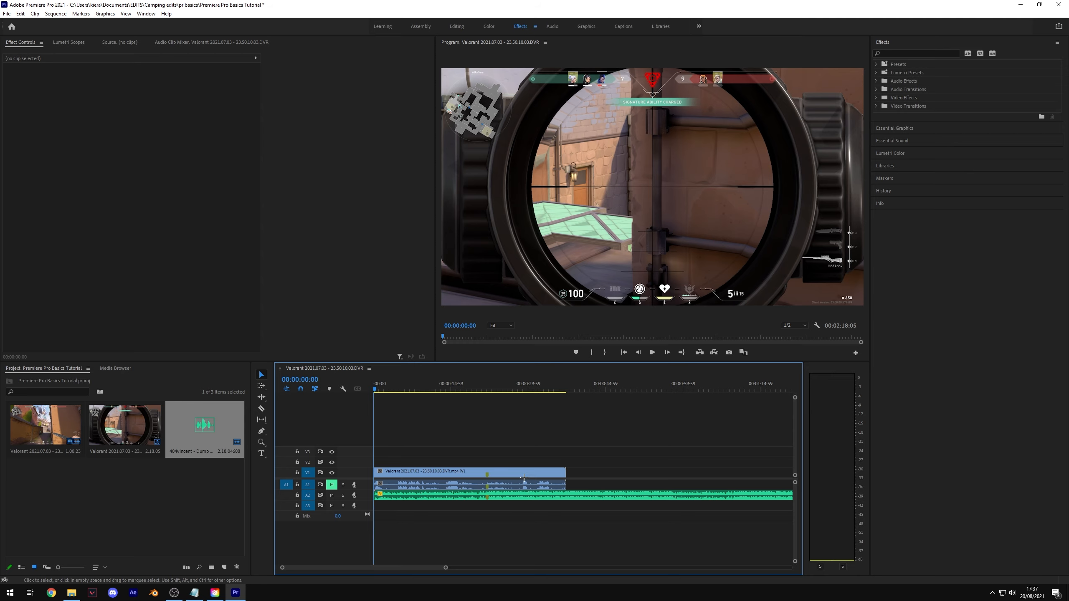
Play the sequence from 00:00:19:17 to 00:00:23:00 to check the shot against the beat, and return the playhead to 00:00:21:51
{"action": "left_click", "coordinate": [481, 391]}
{"action": "key", "text": "equal"}
{"action": "key", "text": "equal"}
{"action": "key", "text": "equal"}
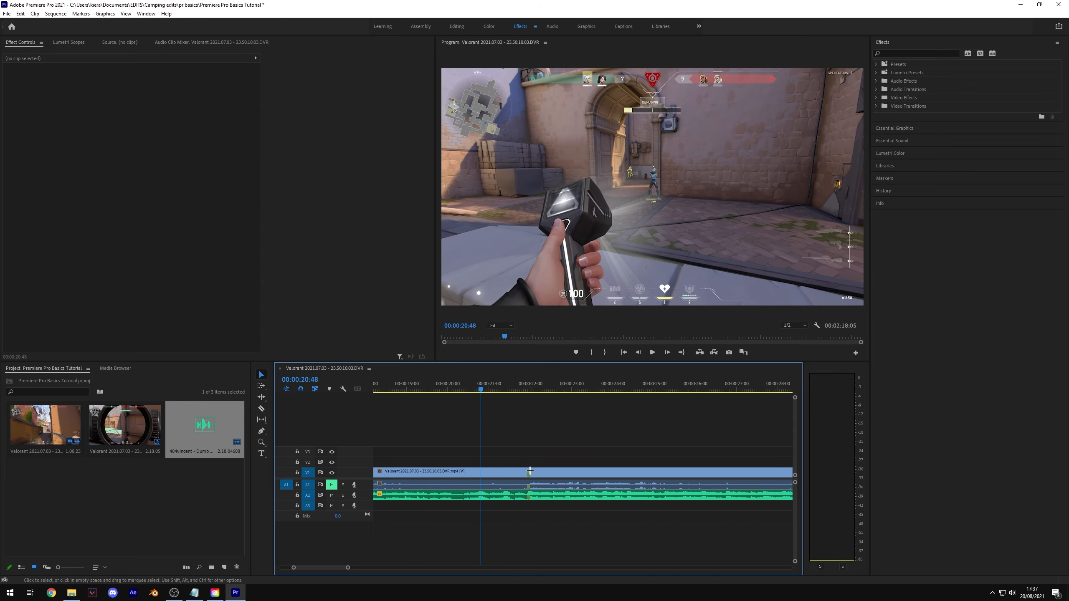
{"action": "left_click", "coordinate": [418, 389]}
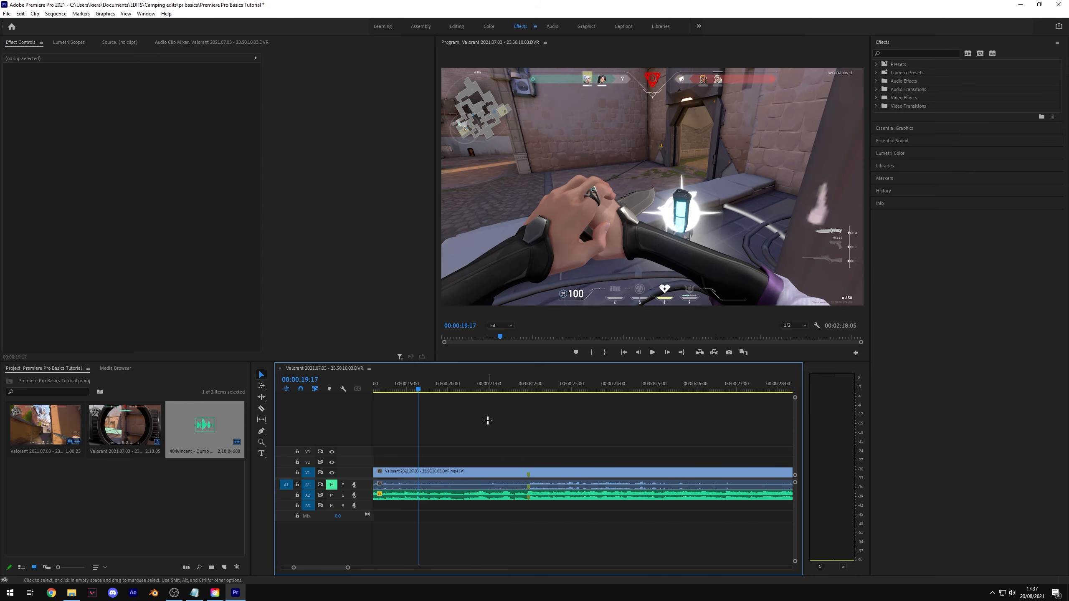
{"action": "key", "text": "space"}
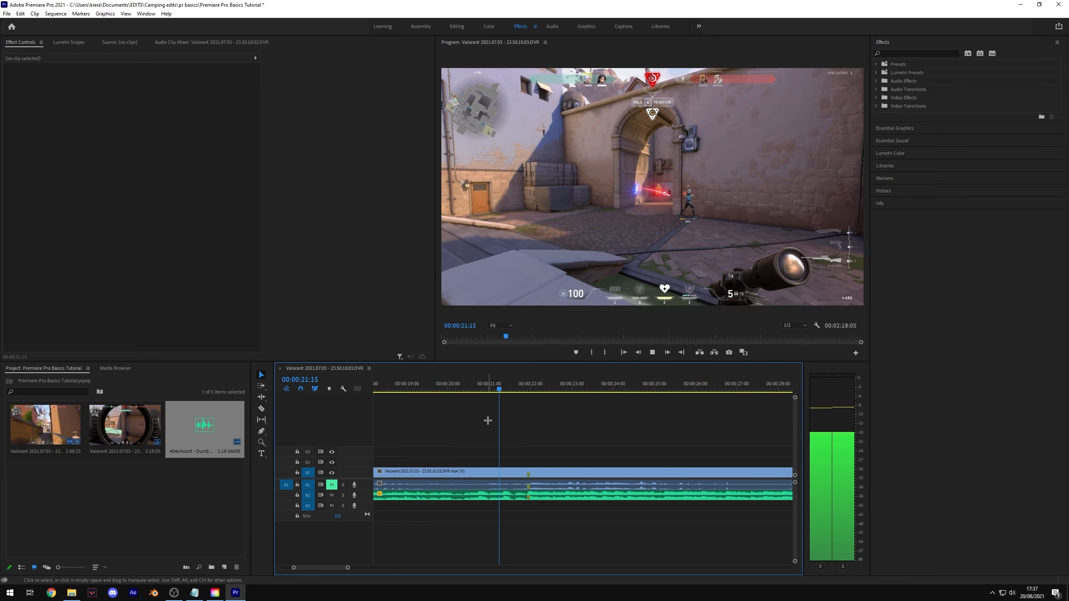
{"action": "key", "text": "space"}
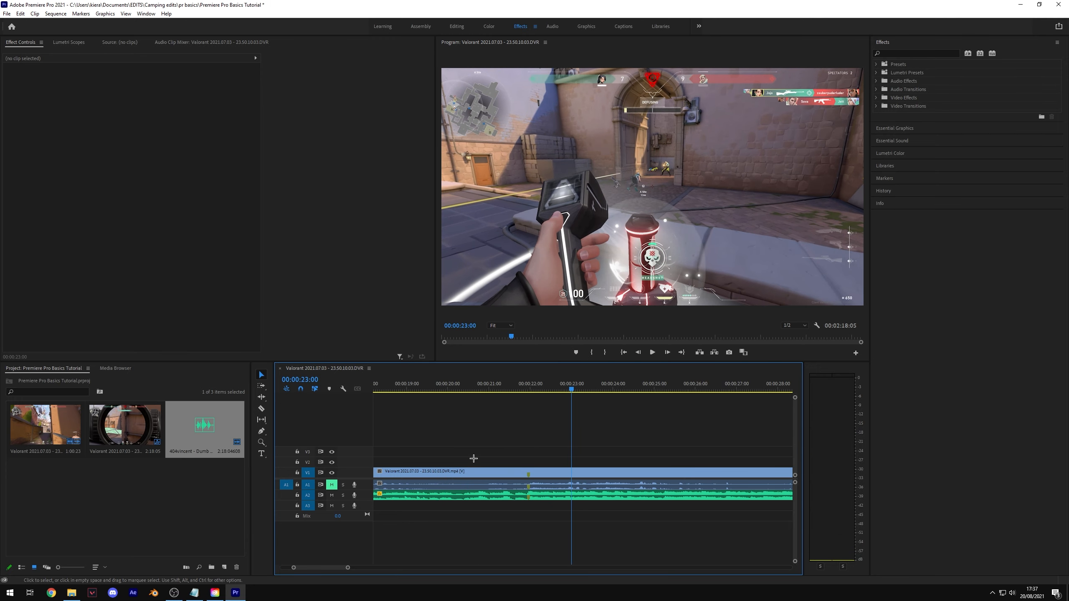
{"action": "left_click_drag", "start_coordinate": [538, 389], "coordinate": [525, 389]}
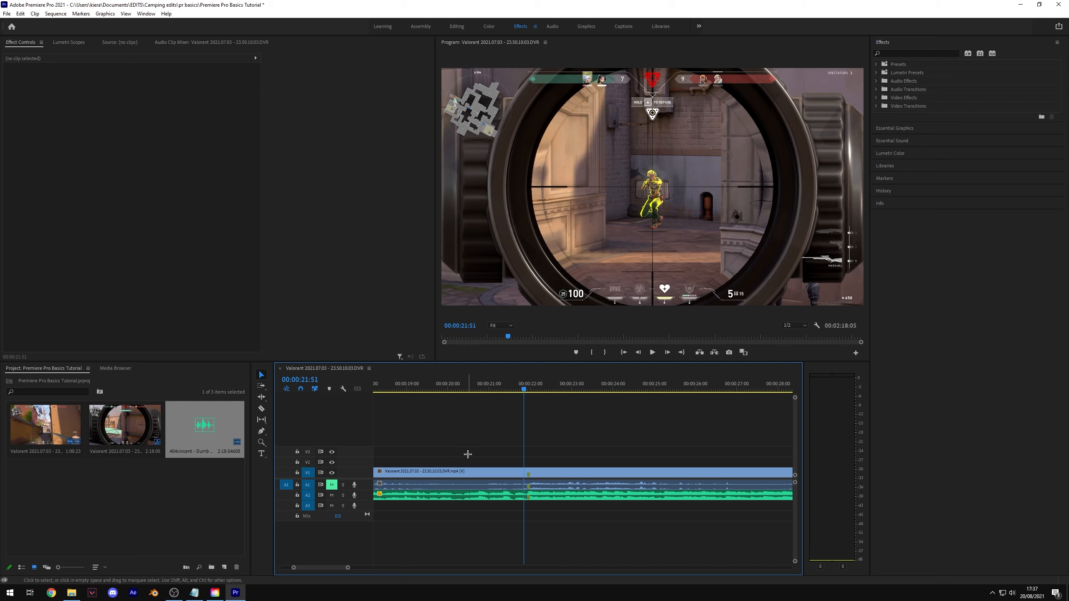
{"action": "left_click", "coordinate": [484, 474]}
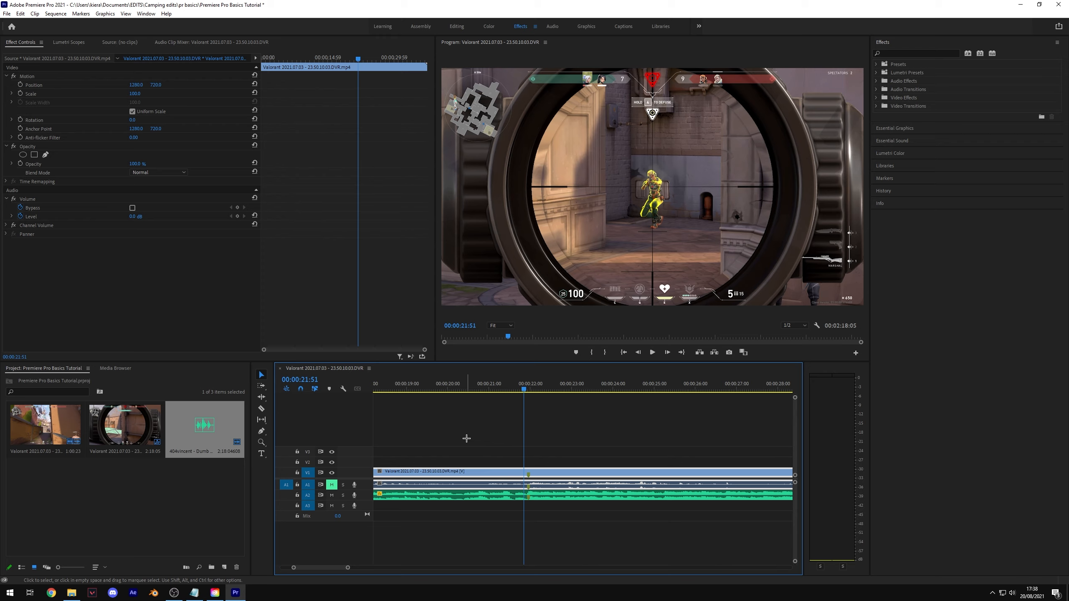
{"action": "left_click", "coordinate": [390, 453]}
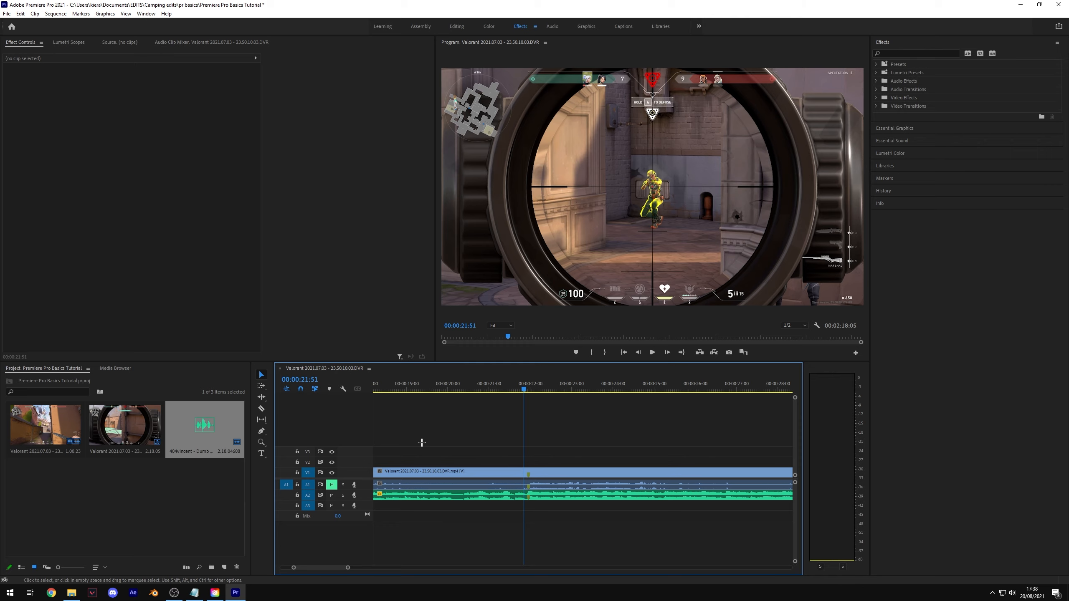
{"action": "left_click", "coordinate": [143, 489]}
{"action": "right_click", "coordinate": [124, 483]}
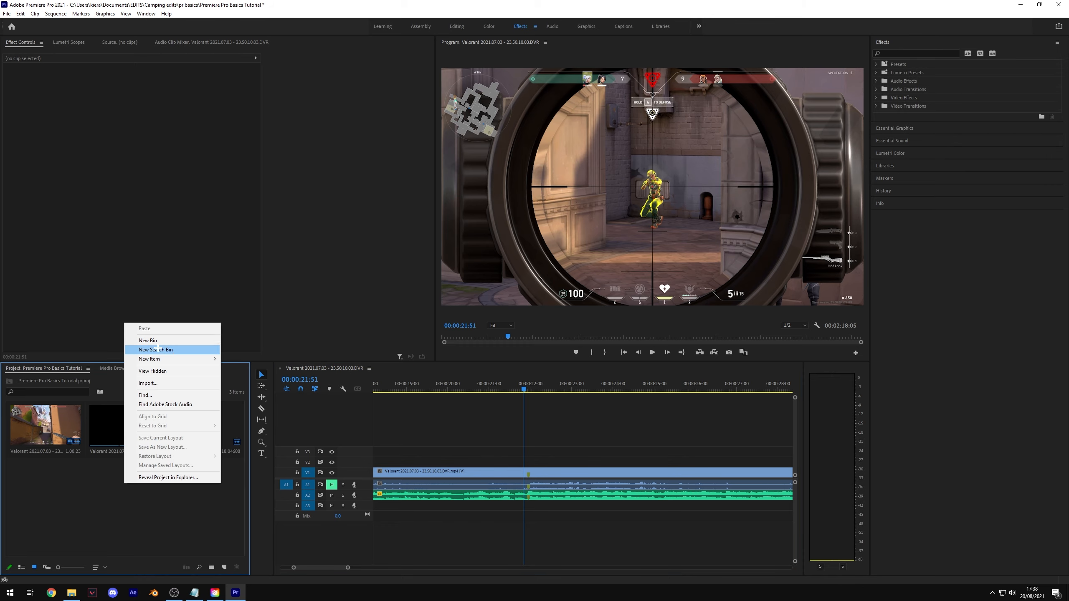
{"action": "mouse_move", "coordinate": [175, 359]}
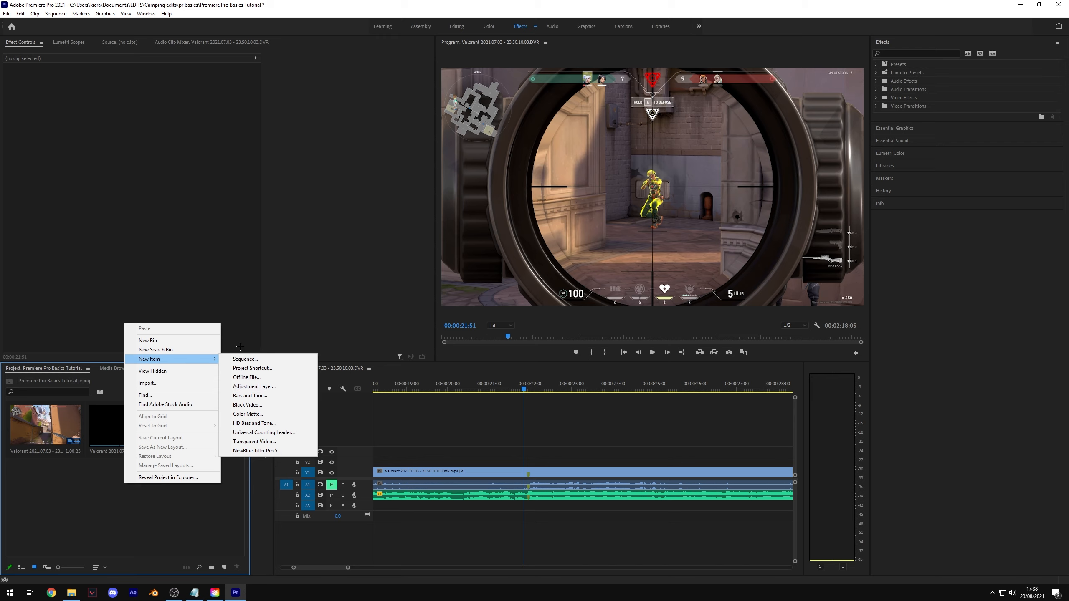
{"action": "left_click", "coordinate": [7, 14]}
{"action": "mouse_move", "coordinate": [63, 23]}
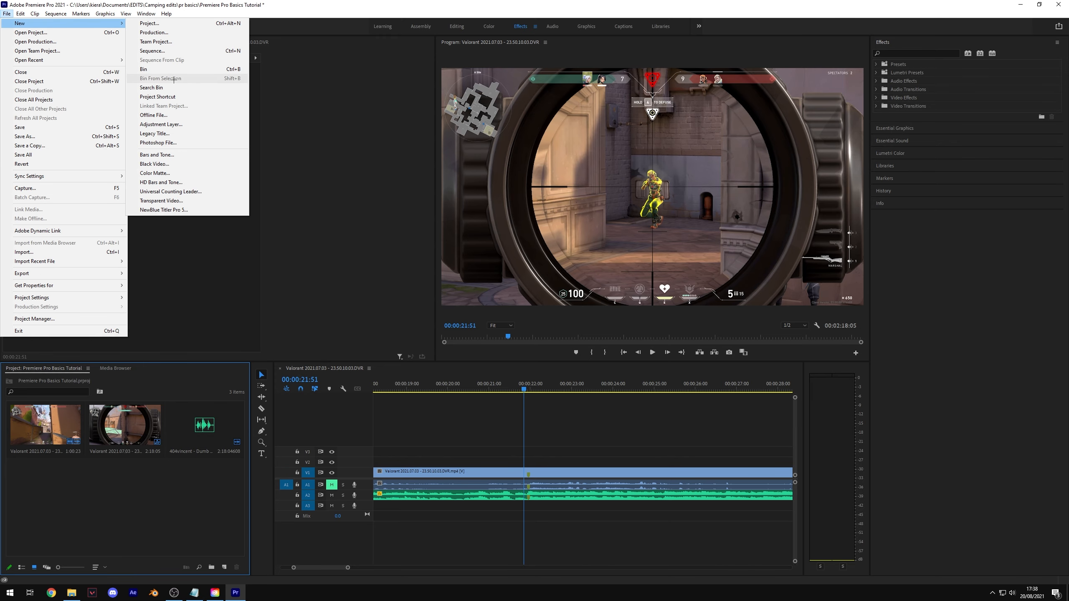
{"action": "left_click", "coordinate": [172, 124]}
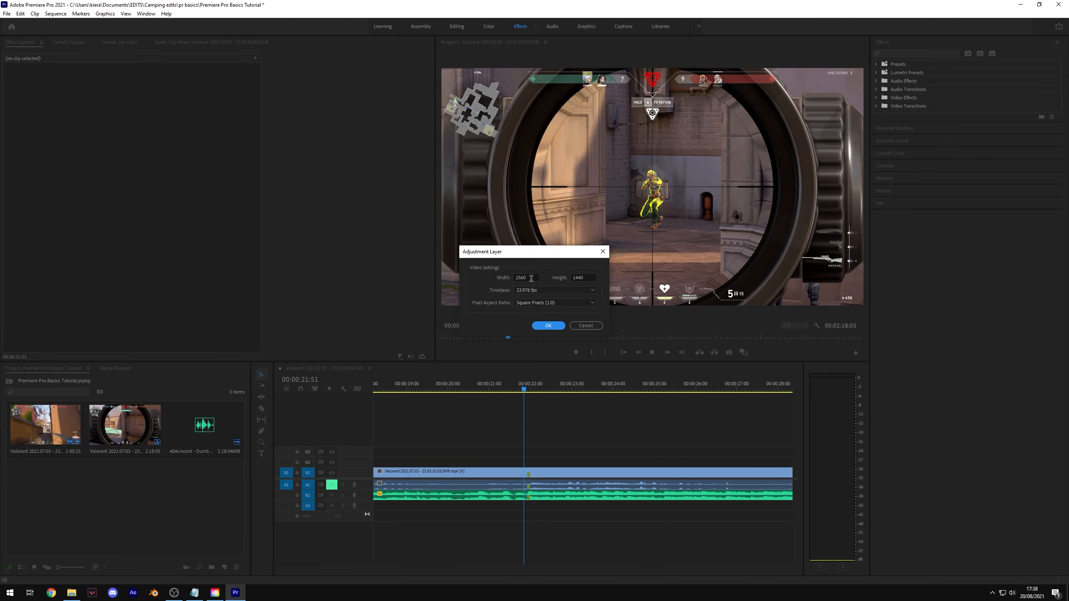
{"action": "left_click_drag", "start_coordinate": [531, 278], "coordinate": [515, 277]}
{"action": "left_click", "coordinate": [501, 277]}
{"action": "left_click_drag", "start_coordinate": [587, 279], "coordinate": [563, 278]}
{"action": "left_click", "coordinate": [566, 274]}
{"action": "key", "text": "Return"}
Look up the frame rate in the Valorant sequence's properties, and close the properties
{"action": "right_click", "coordinate": [122, 425]}
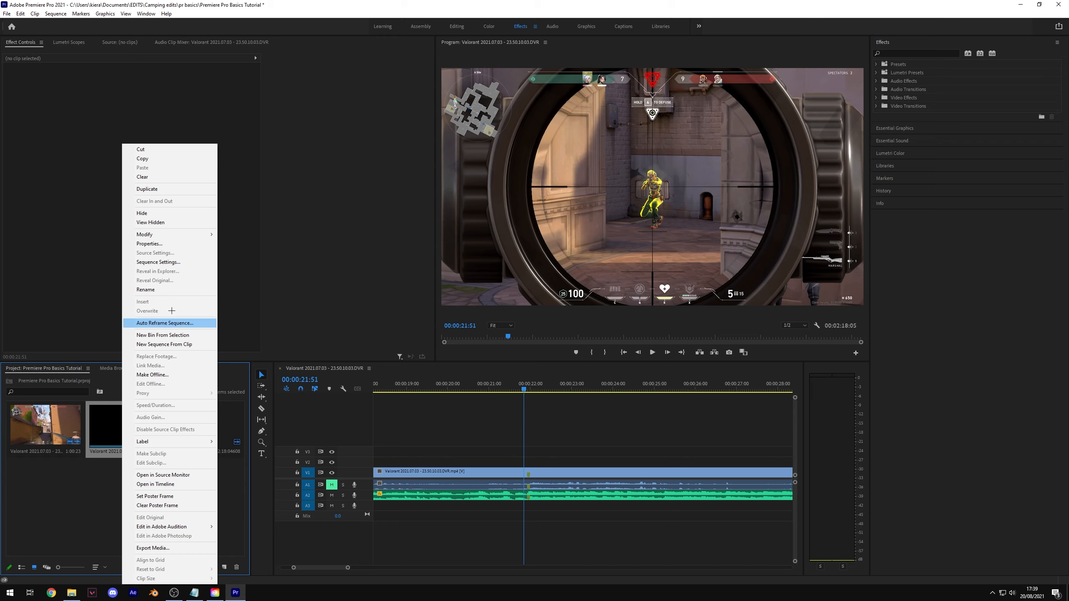
{"action": "left_click", "coordinate": [171, 243]}
{"action": "mouse_move", "coordinate": [83, 83]}
{"action": "left_mouse_down"}
{"action": "mouse_move", "coordinate": [52, 83]}
{"action": "mouse_move", "coordinate": [90, 89]}
{"action": "mouse_move", "coordinate": [51, 84]}
{"action": "mouse_move", "coordinate": [80, 88]}
{"action": "left_mouse_up"}
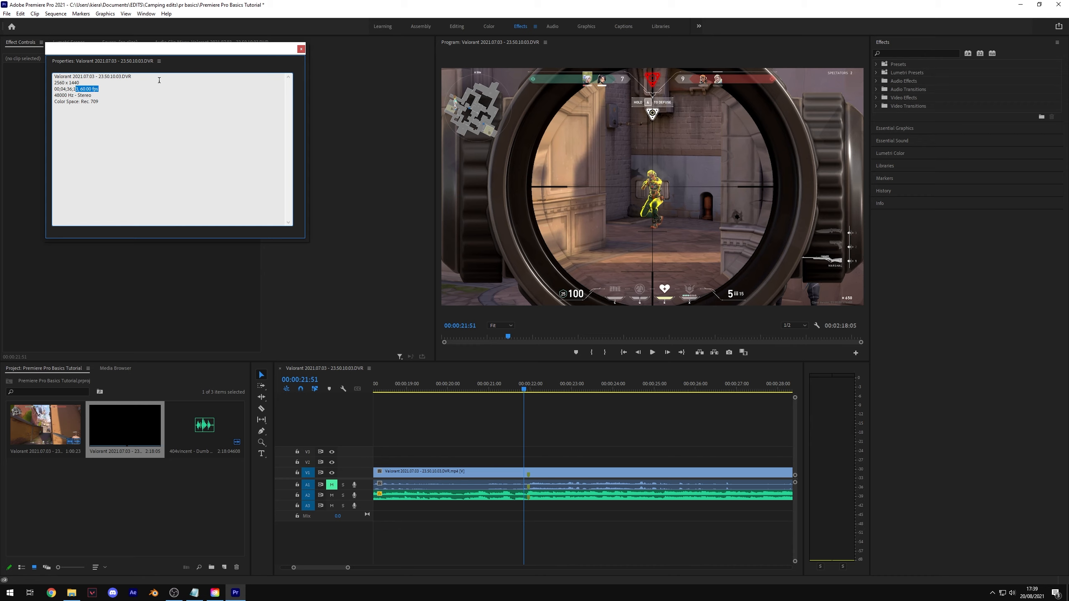
{"action": "left_click", "coordinate": [301, 48]}
{"action": "left_click", "coordinate": [7, 13]}
{"action": "mouse_move", "coordinate": [63, 23]}
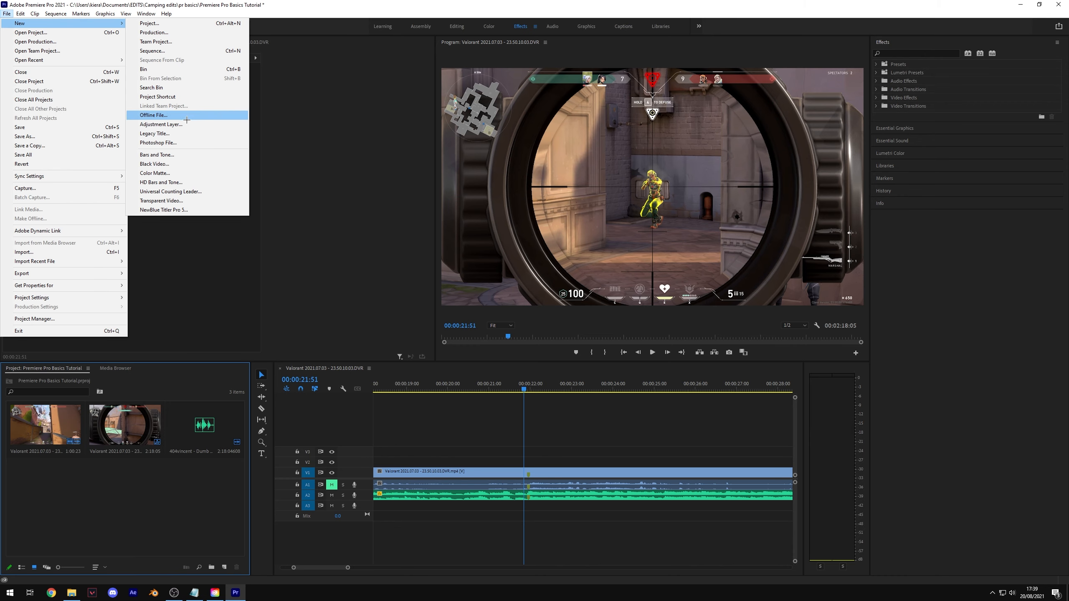
{"action": "left_click", "coordinate": [194, 287]}
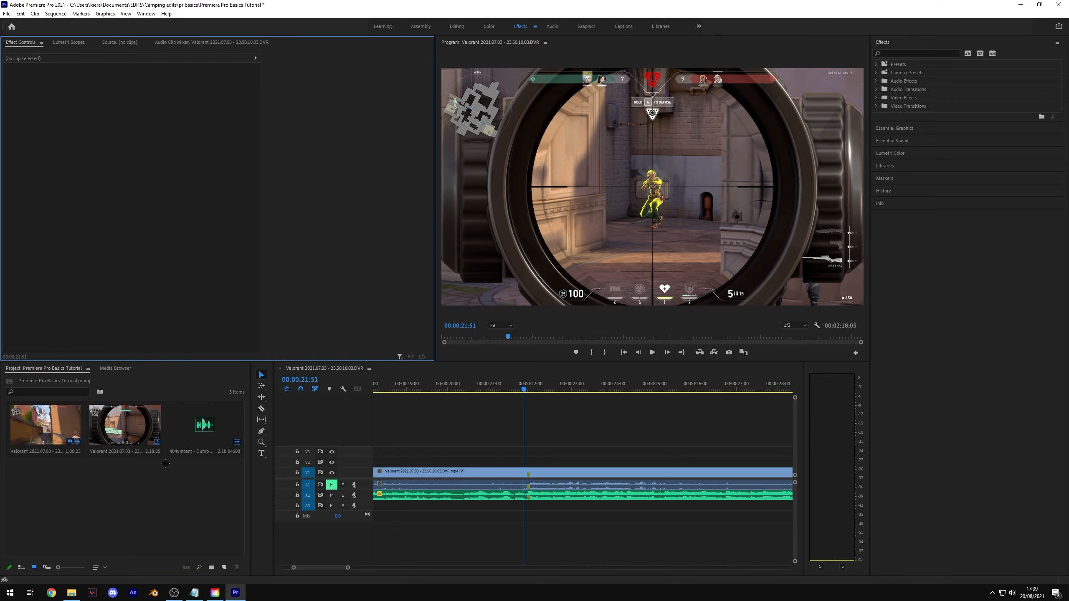
{"action": "left_click", "coordinate": [7, 14]}
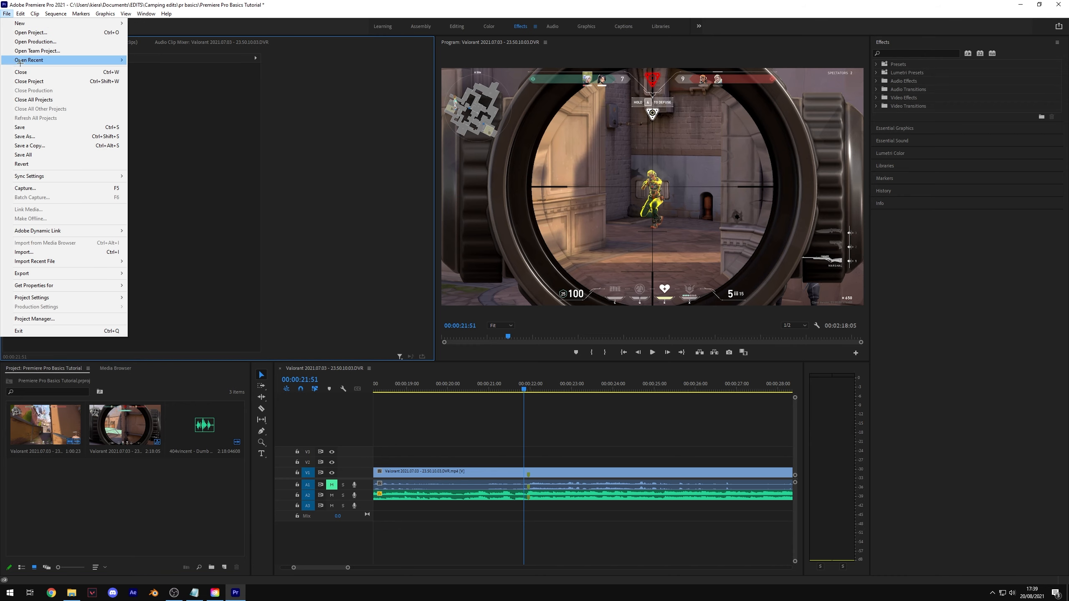
{"action": "mouse_move", "coordinate": [40, 22]}
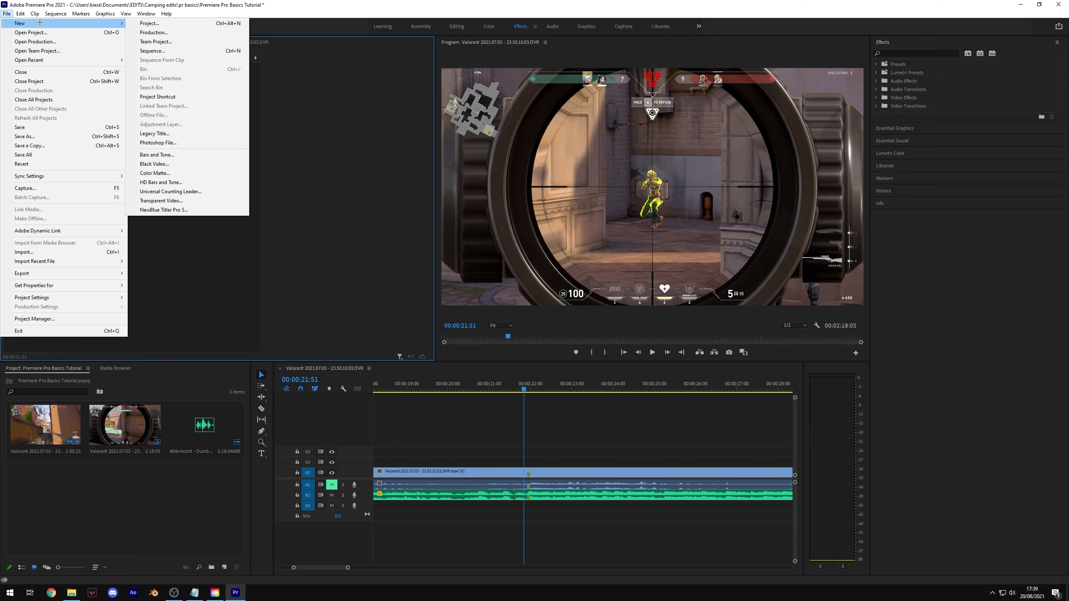
{"action": "left_click", "coordinate": [177, 500]}
Create a 2560 x 1440 adjustment layer with a 60.00 fps timebase and Square Pixels (1.0) aspect ratio
{"action": "left_click", "coordinate": [7, 13]}
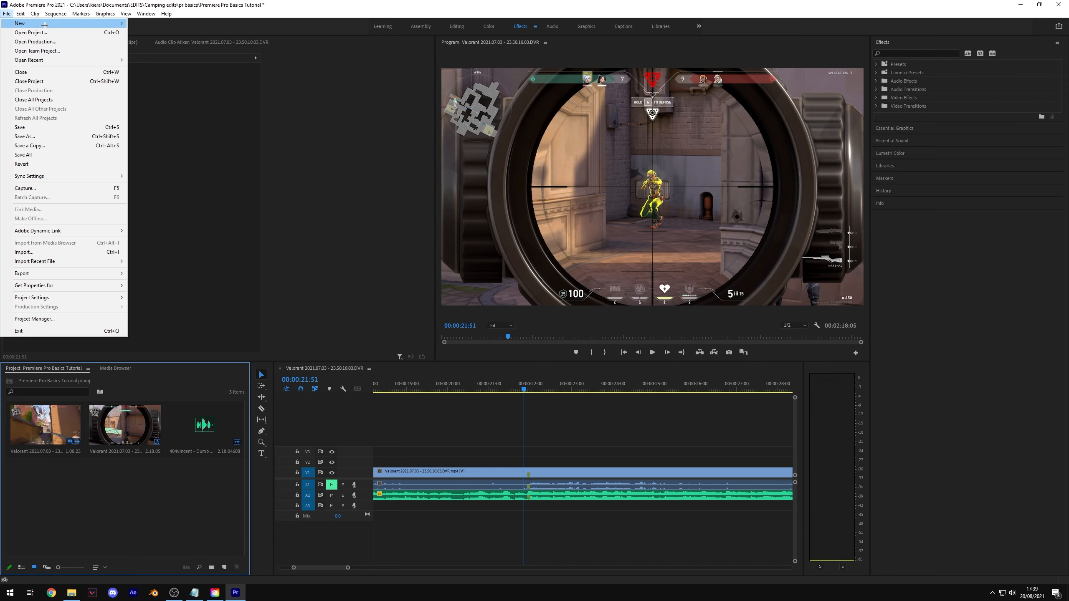
{"action": "mouse_move", "coordinate": [45, 25]}
{"action": "left_click", "coordinate": [168, 123]}
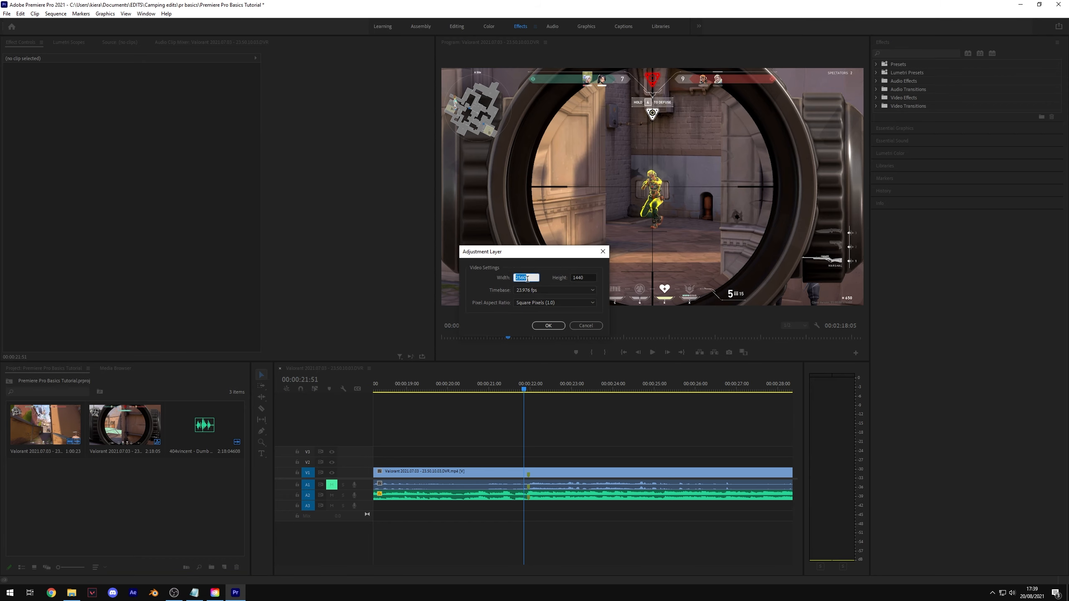
{"action": "left_click", "coordinate": [554, 291]}
{"action": "left_click", "coordinate": [547, 389]}
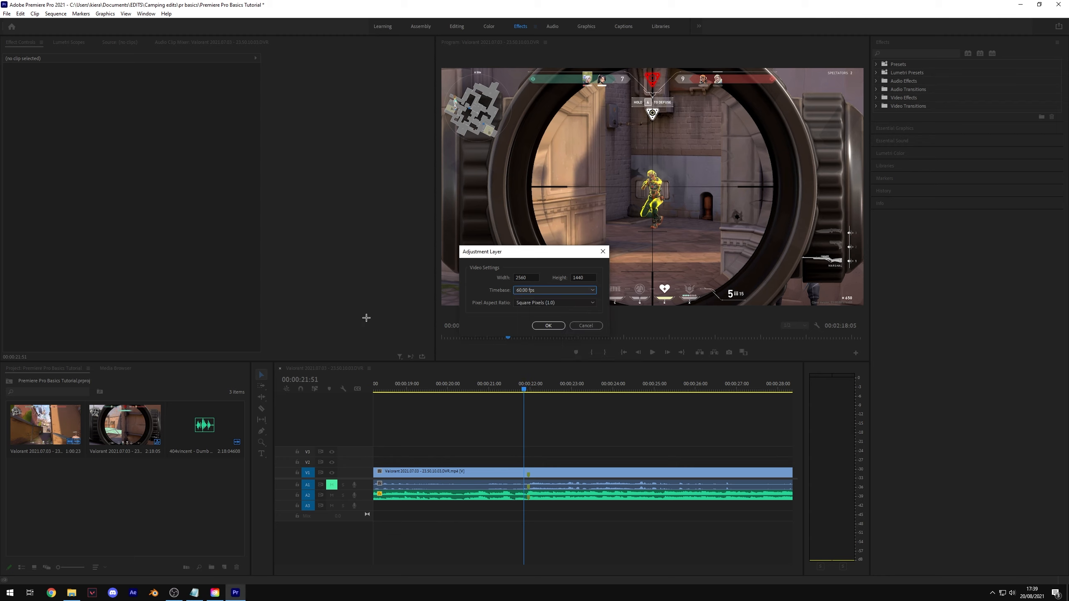
{"action": "left_click", "coordinate": [555, 302]}
{"action": "left_click", "coordinate": [547, 301]}
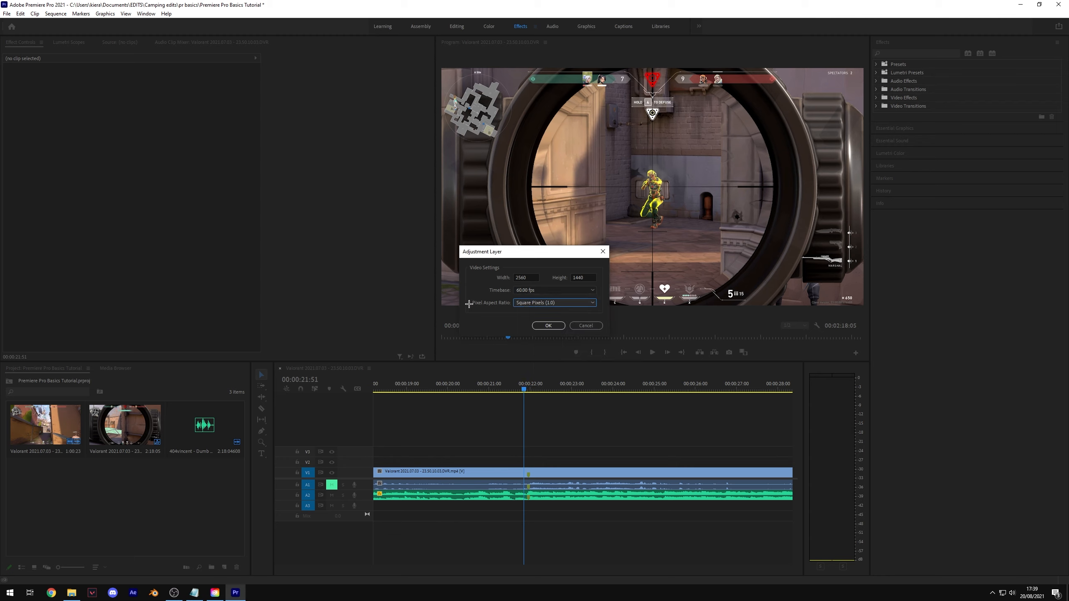
{"action": "left_click", "coordinate": [548, 324]}
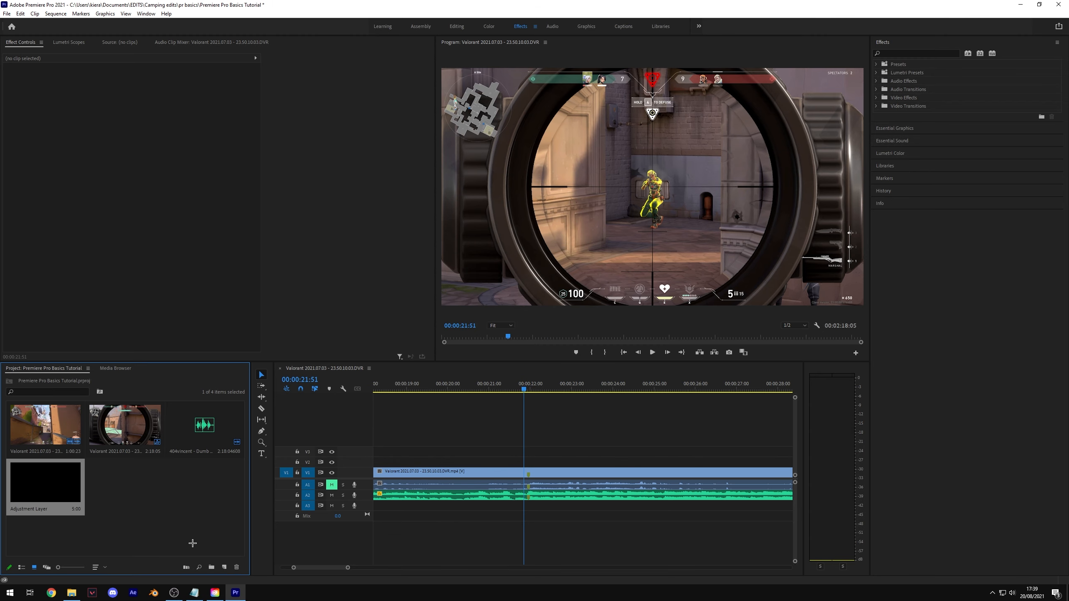
Place the adjustment layer on V2 starting at about 19.6 seconds, and move the playhead to the markers at 00:00:21:57
{"action": "left_click", "coordinate": [57, 496]}
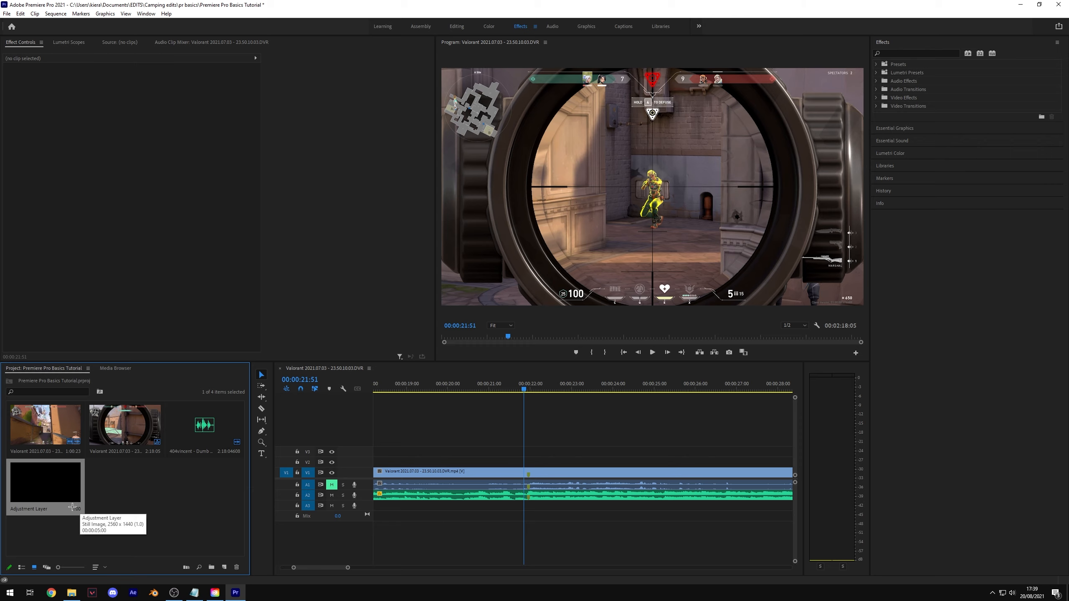
{"action": "left_click_drag", "start_coordinate": [80, 469], "coordinate": [434, 464]}
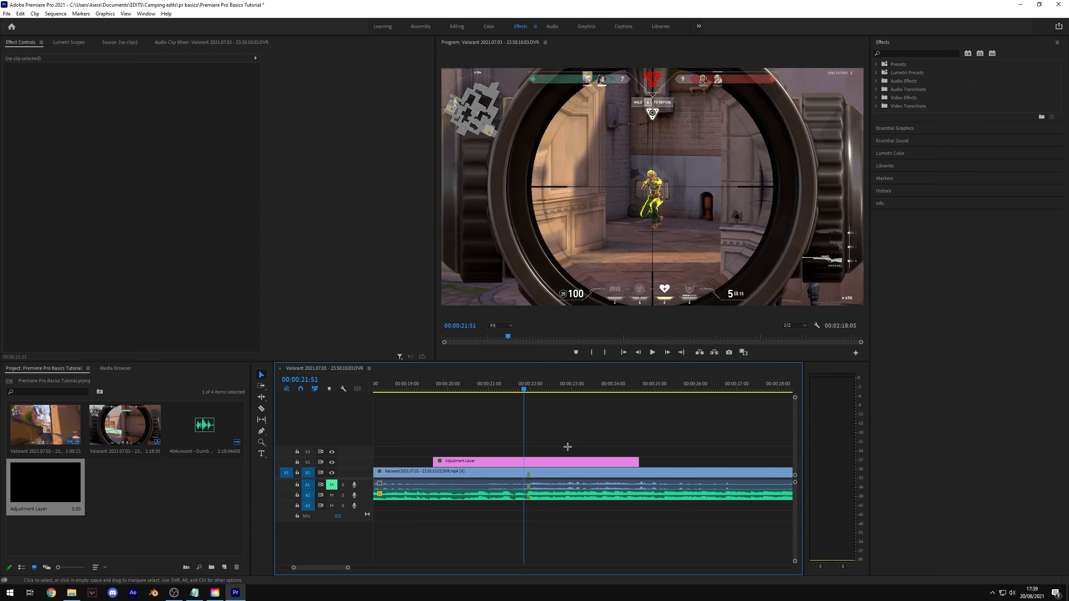
{"action": "key", "text": "equal"}
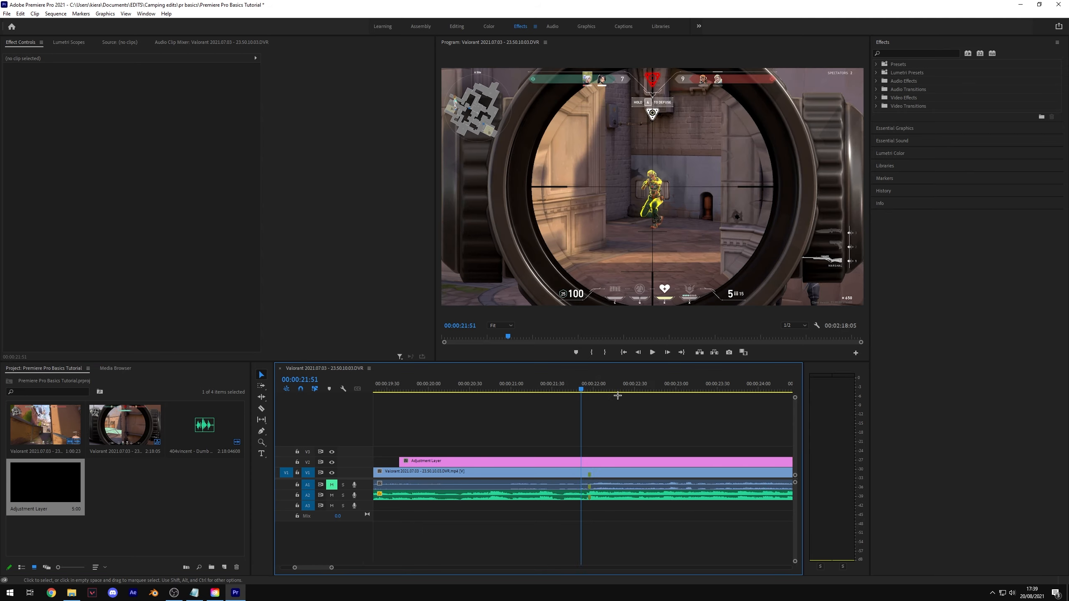
{"action": "left_click_drag", "start_coordinate": [584, 387], "coordinate": [590, 386]}
{"action": "key", "text": "minus"}
{"action": "key", "text": "minus"}
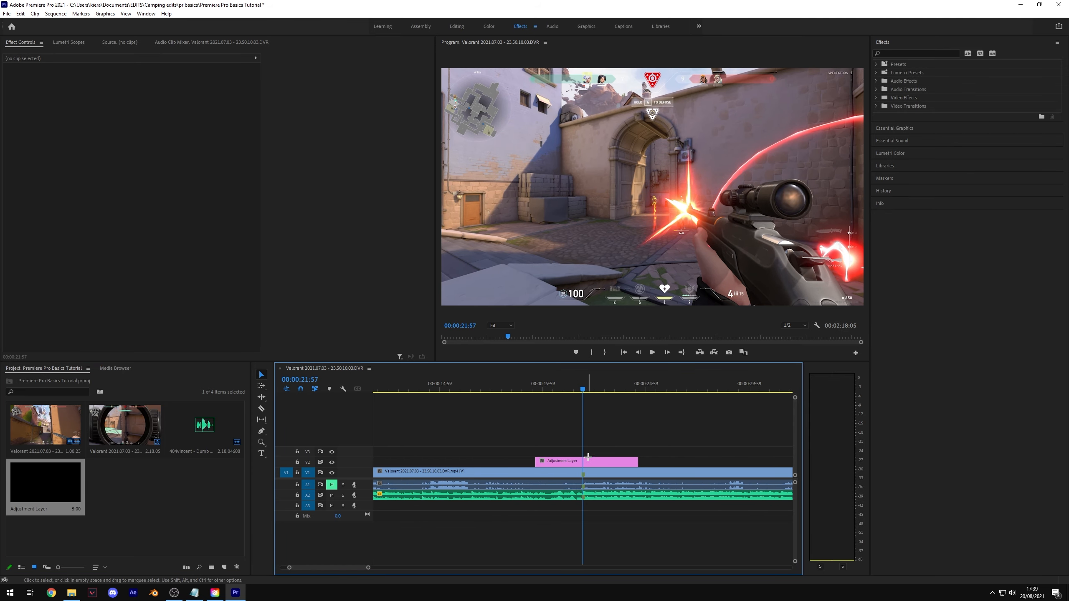
Select the adjustment layer on V2 around the 00:00:21:57 markers
{"action": "left_click", "coordinate": [603, 461]}
{"action": "key", "text": "equal"}
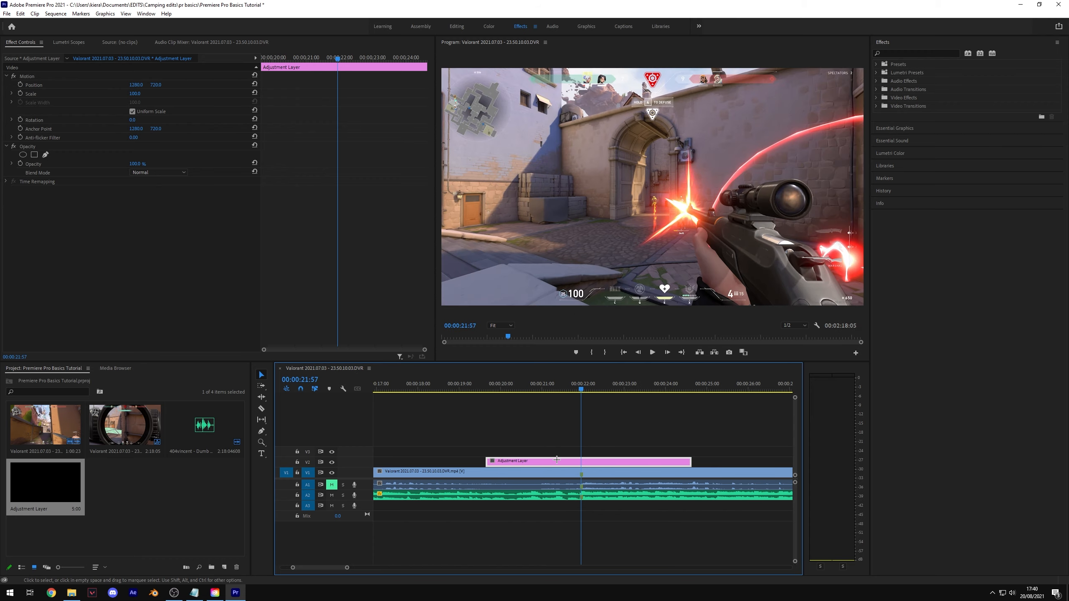
{"action": "key", "text": "equal"}
{"action": "key", "text": "equal"}
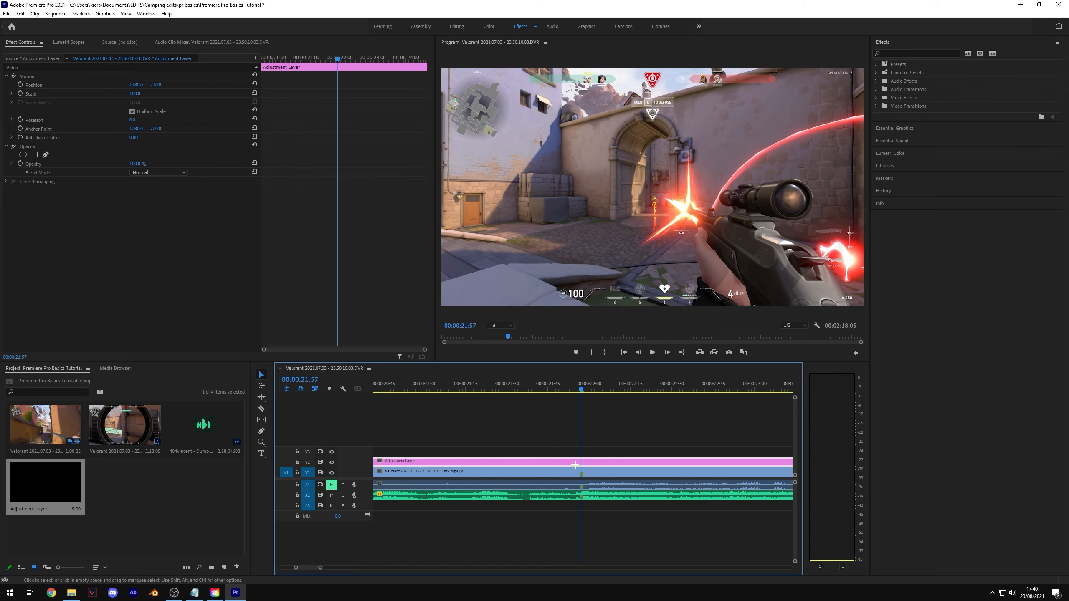
{"action": "key", "text": "minus"}
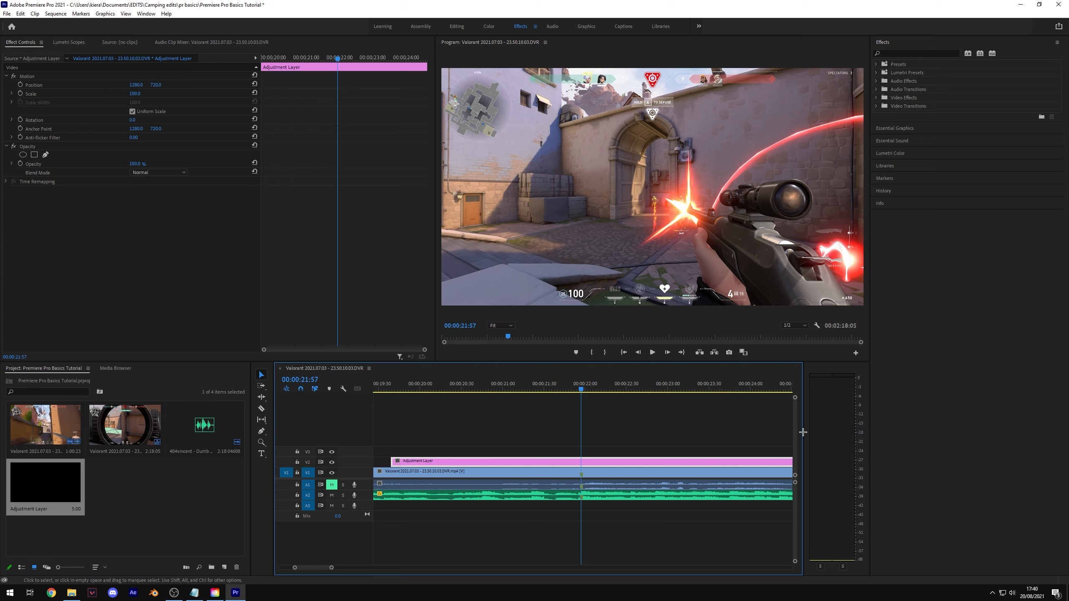
Search the effects for "bright", clear the search, and browse the Video Effects categories
{"action": "left_click", "coordinate": [902, 53]}
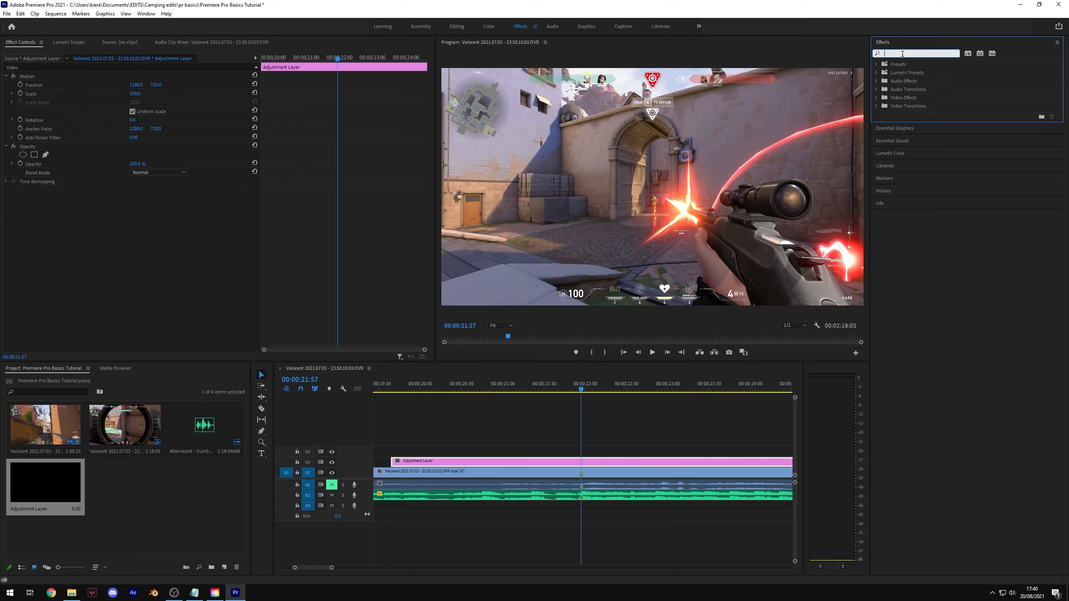
{"action": "type", "text": "bright"}
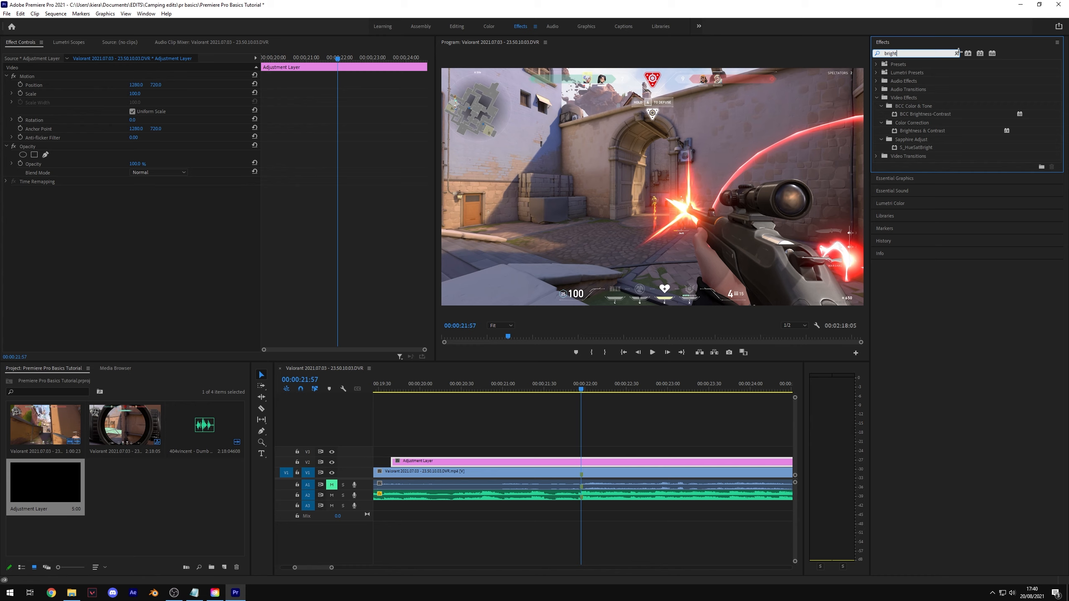
{"action": "left_click", "coordinate": [957, 53]}
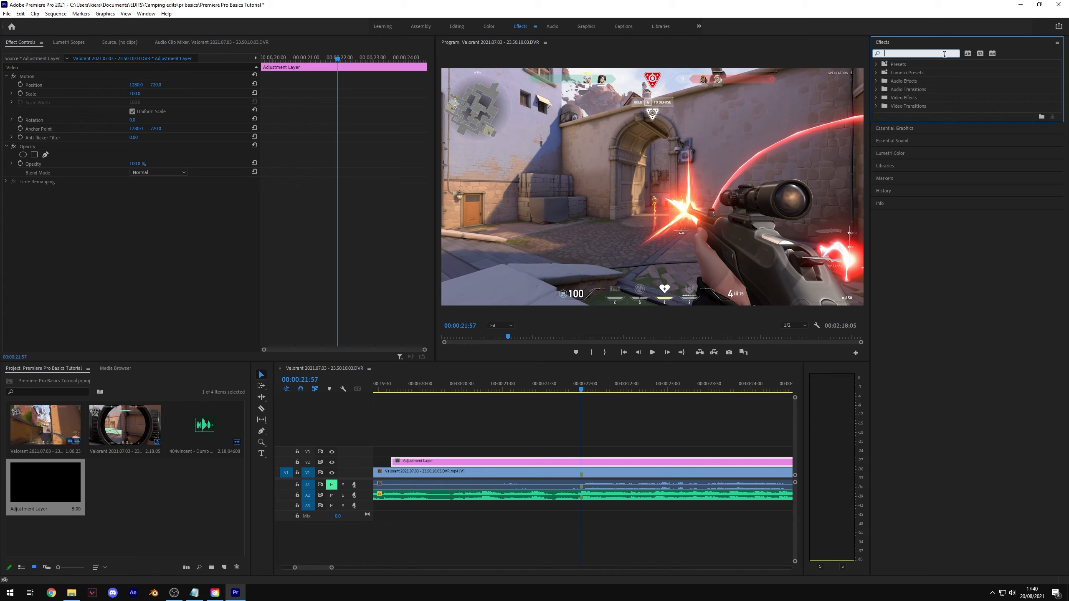
{"action": "left_click", "coordinate": [877, 98]}
{"action": "scroll", "coordinate": [932, 146], "scroll_direction": "down", "scroll_amount": 2}
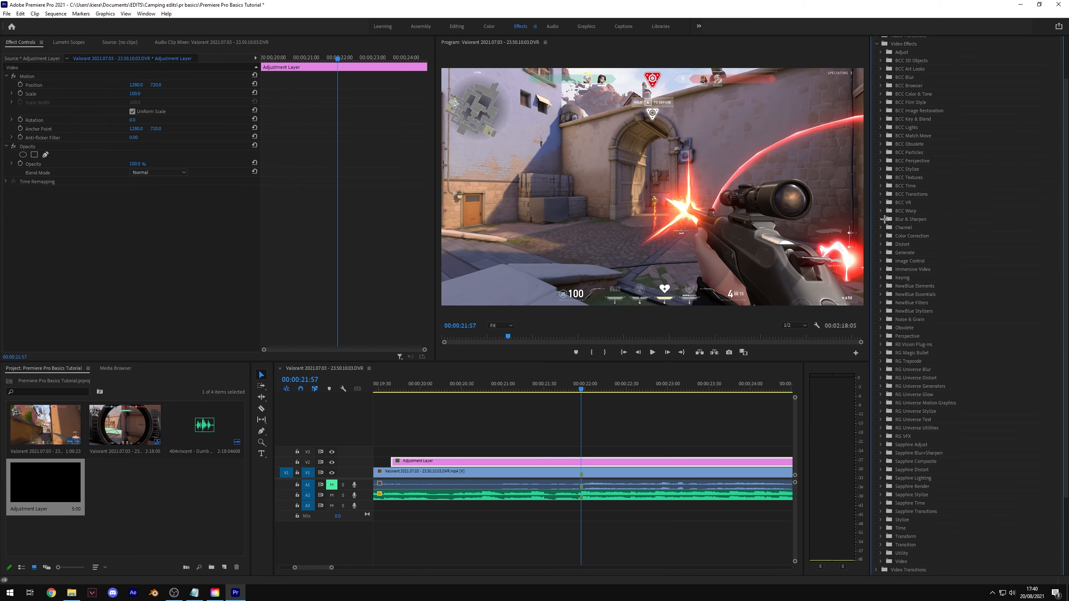
{"action": "scroll", "coordinate": [884, 218], "scroll_direction": "up", "scroll_amount": 2}
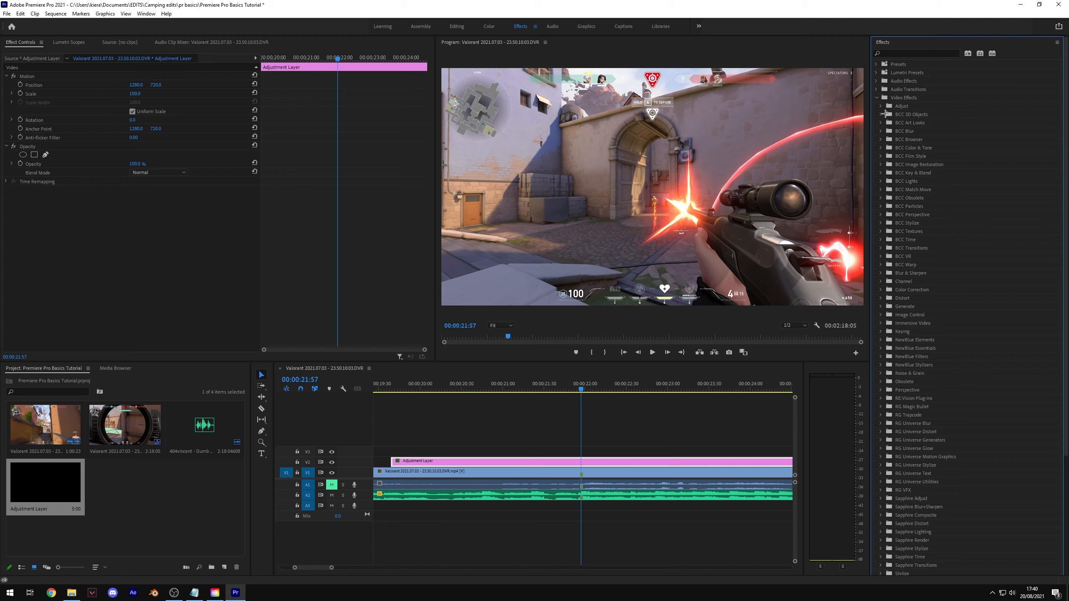
{"action": "left_click", "coordinate": [877, 98]}
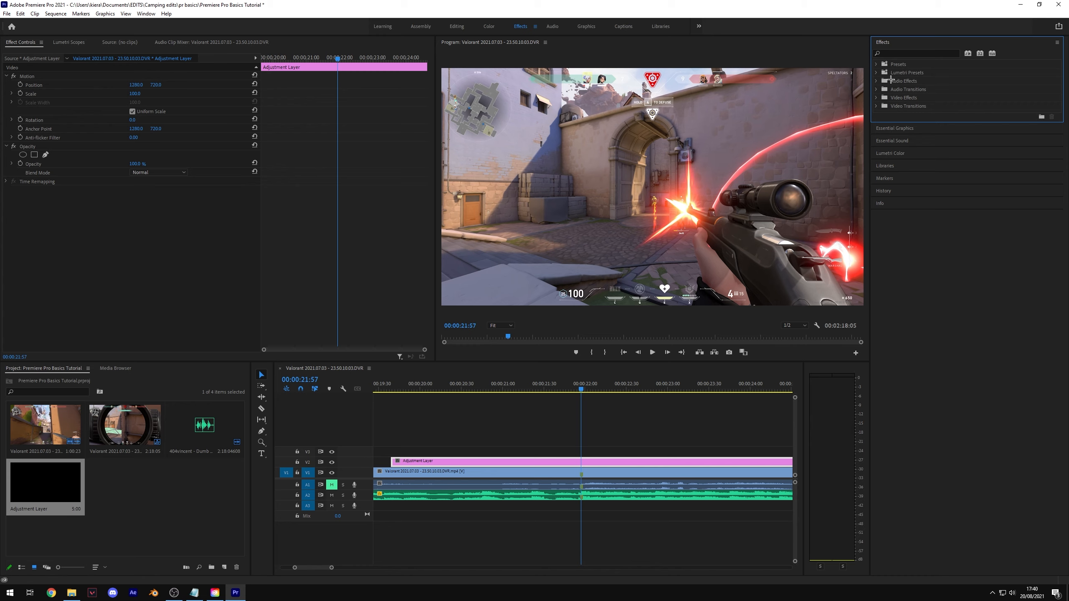
Search the effects for "bright" and apply Brightness & Contrast from Color Correction to the adjustment layer
{"action": "left_click", "coordinate": [907, 55]}
{"action": "type", "text": "bright"}
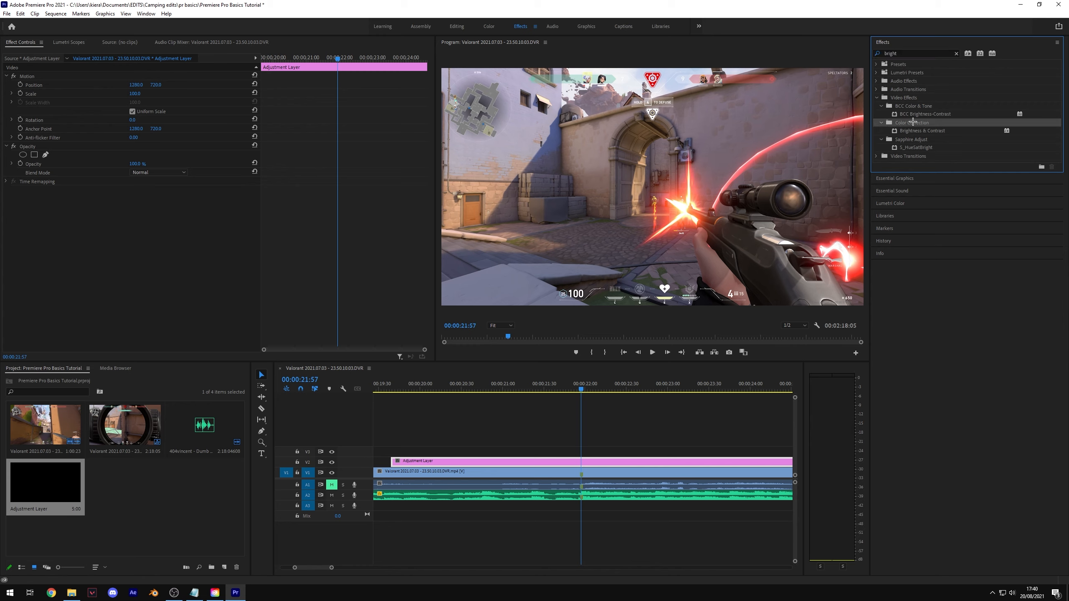
{"action": "left_click", "coordinate": [937, 133]}
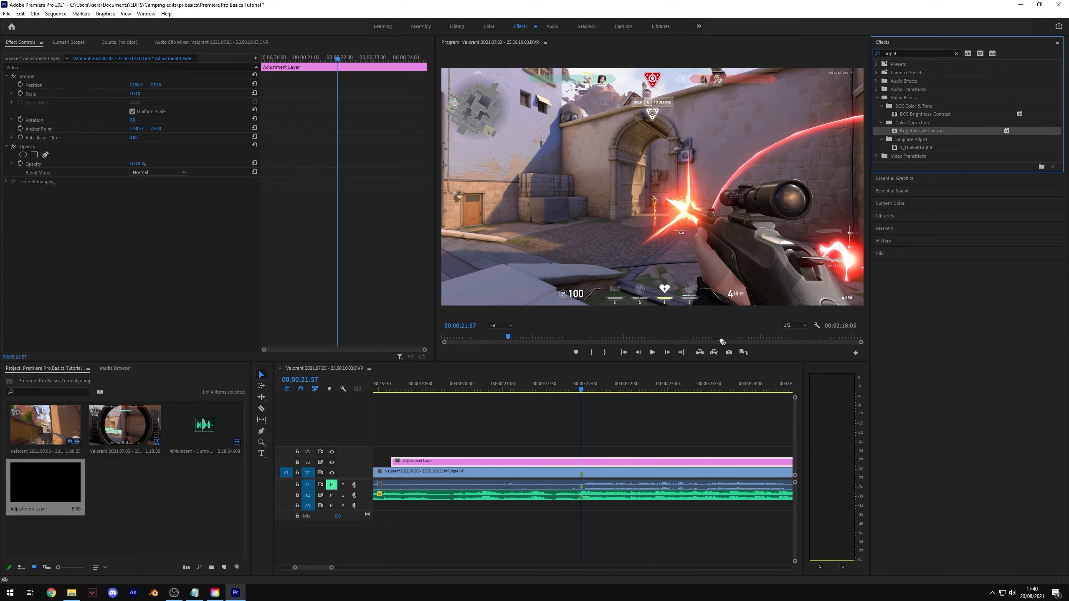
{"action": "left_click_drag", "start_coordinate": [722, 342], "coordinate": [591, 461]}
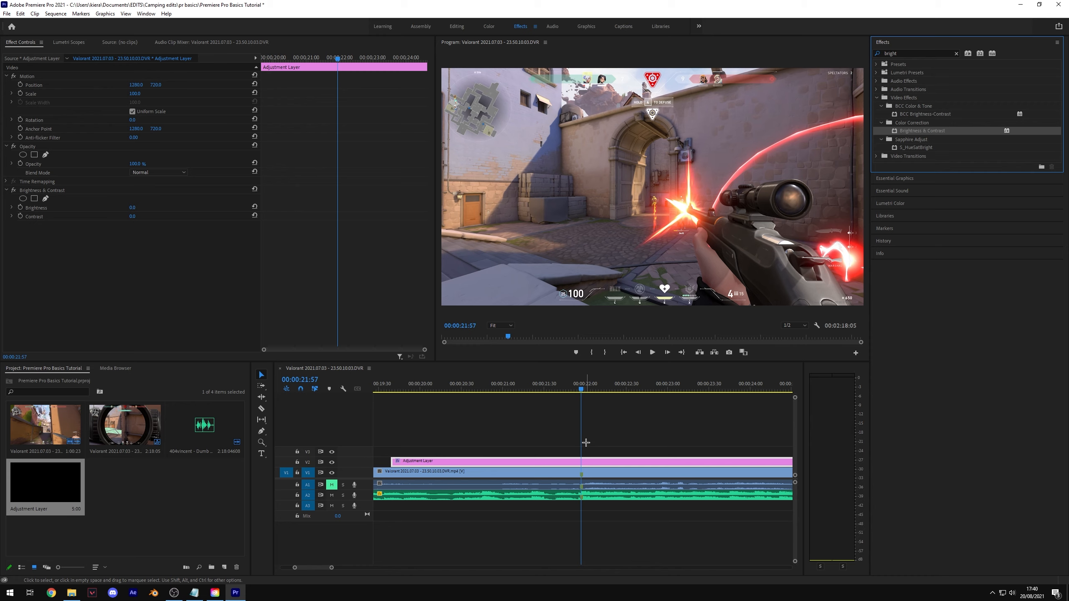
Review the adjustment layer's effect controls and collapse its Opacity and Motion groups, leaving Brightness & Contrast expanded
{"action": "left_click", "coordinate": [20, 42]}
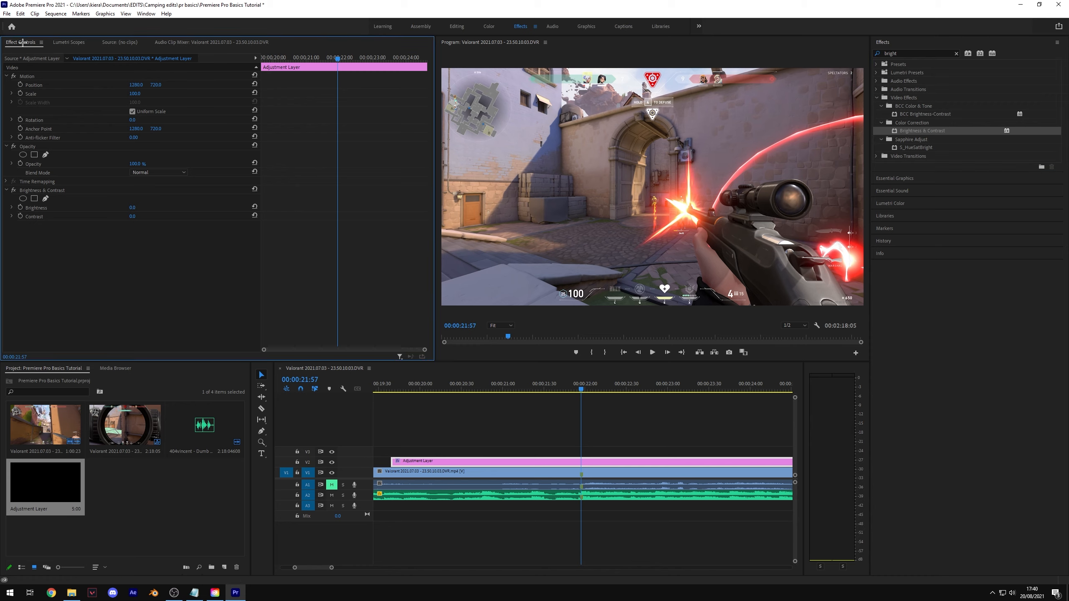
{"action": "left_click", "coordinate": [33, 59]}
{"action": "left_click", "coordinate": [137, 58]}
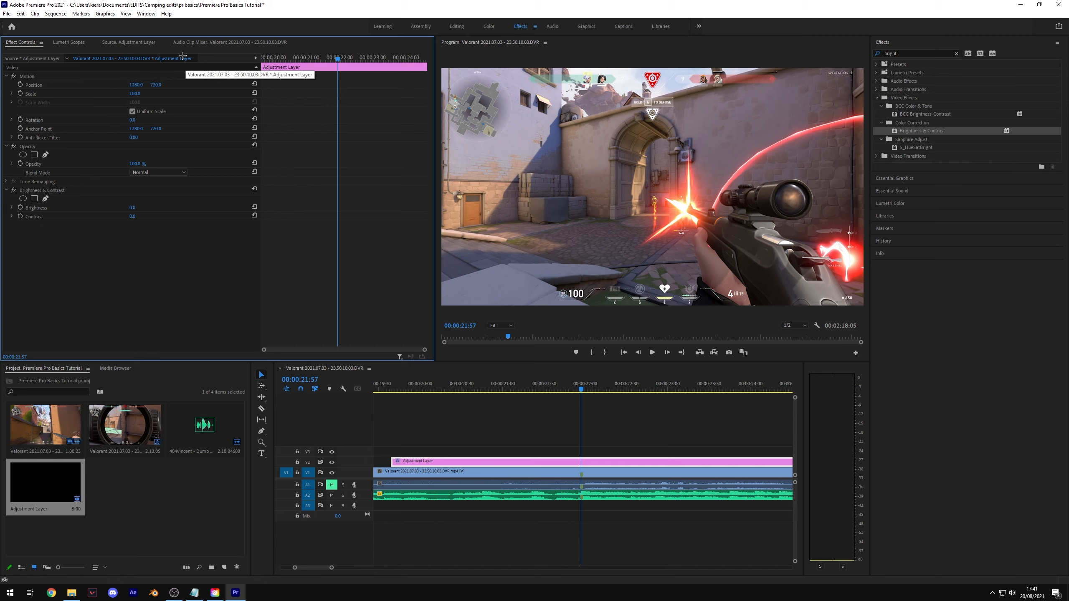
{"action": "left_click", "coordinate": [48, 190]}
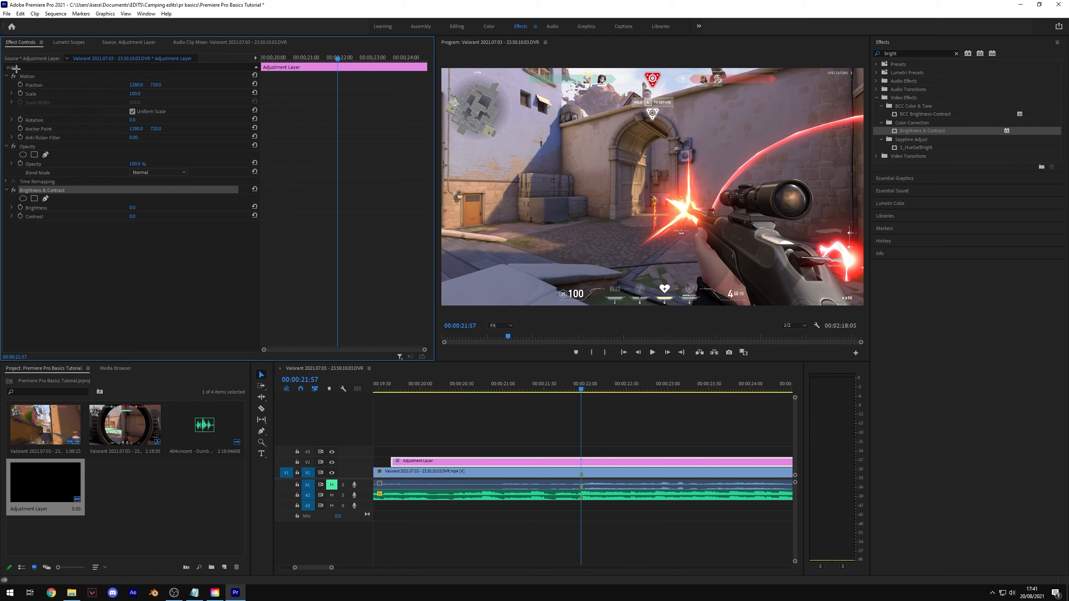
{"action": "left_click", "coordinate": [28, 75]}
{"action": "left_click", "coordinate": [19, 67]}
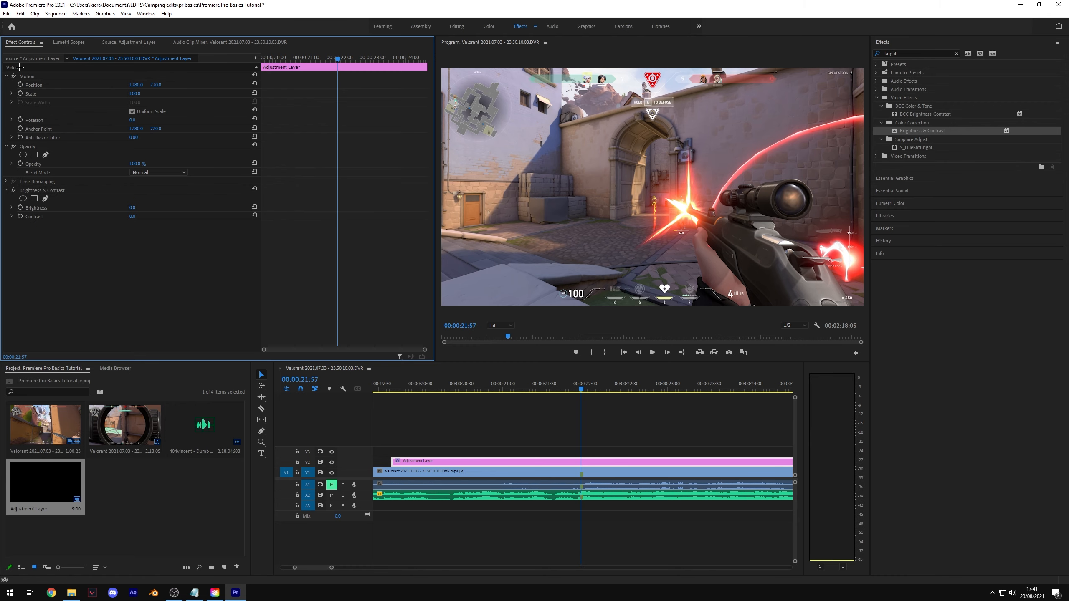
{"action": "left_click", "coordinate": [29, 147]}
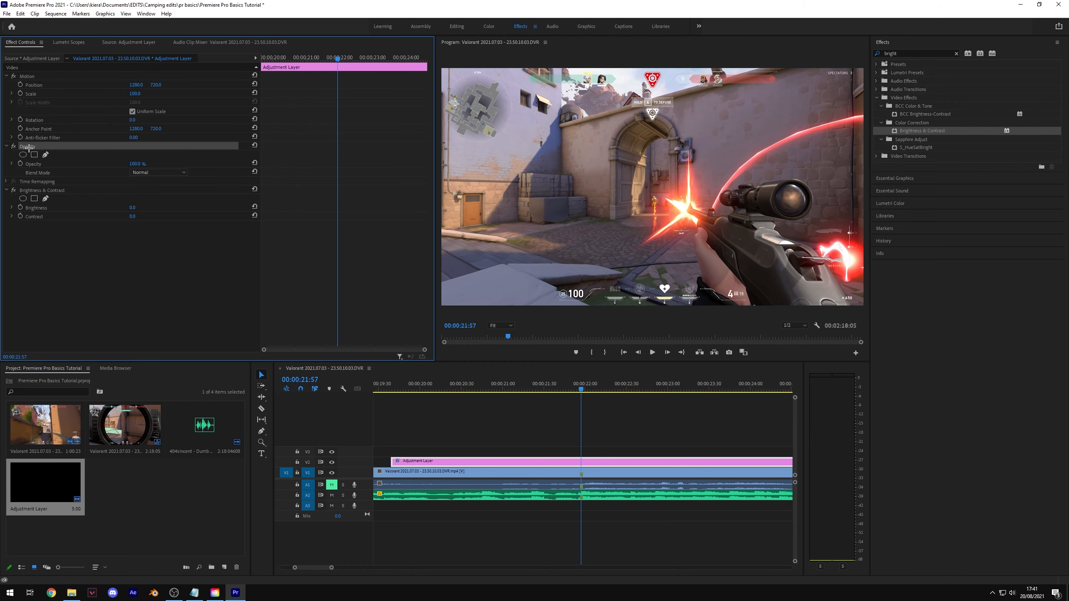
{"action": "left_click", "coordinate": [7, 146]}
{"action": "left_click", "coordinate": [6, 77]}
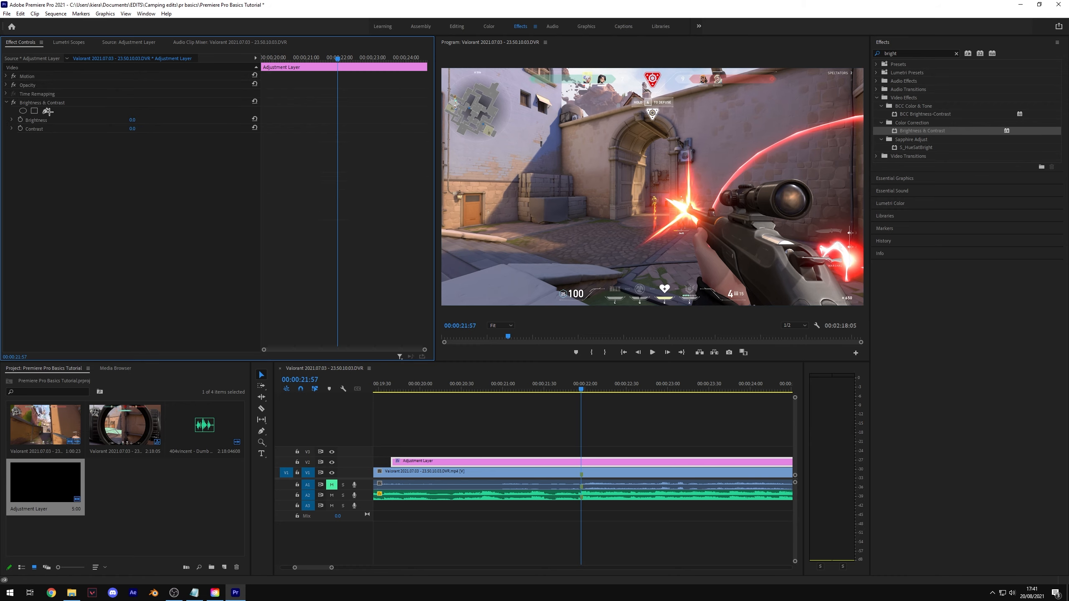
{"action": "left_click", "coordinate": [43, 101]}
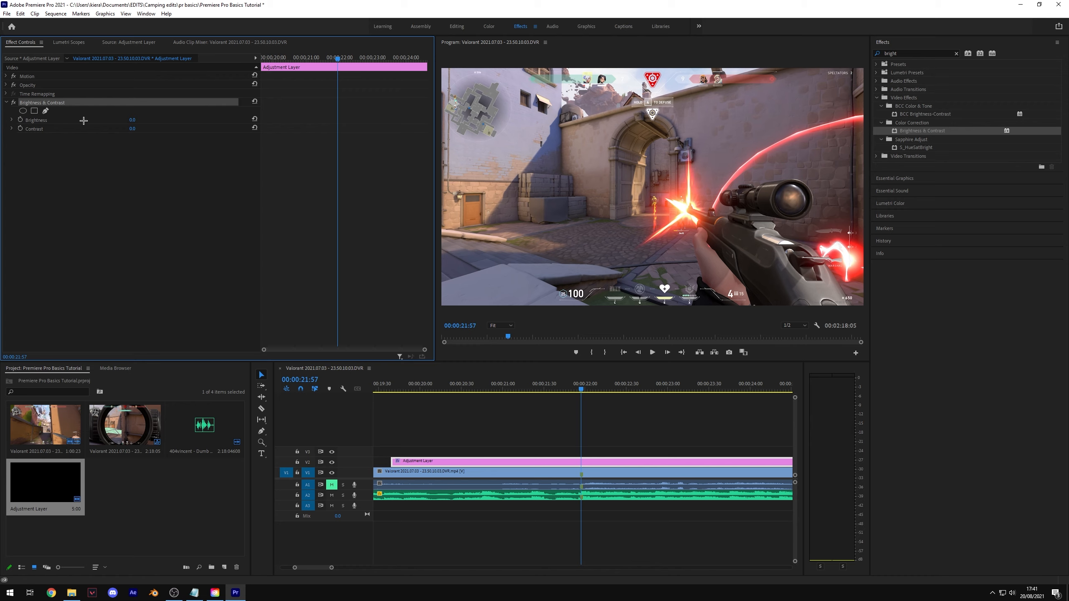
{"action": "left_click", "coordinate": [158, 231]}
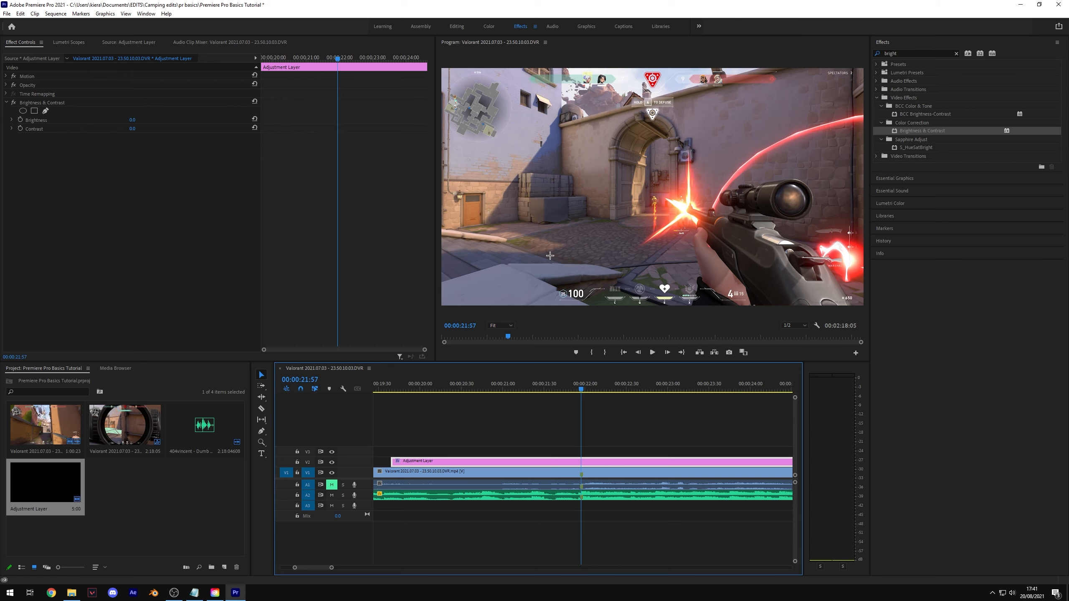
Try Brightness values of 100 and 30 on the adjustment layer with the playhead at 00:00:21:57
{"action": "key", "text": "equal"}
{"action": "key", "text": "equal"}
{"action": "left_click", "coordinate": [575, 390]}
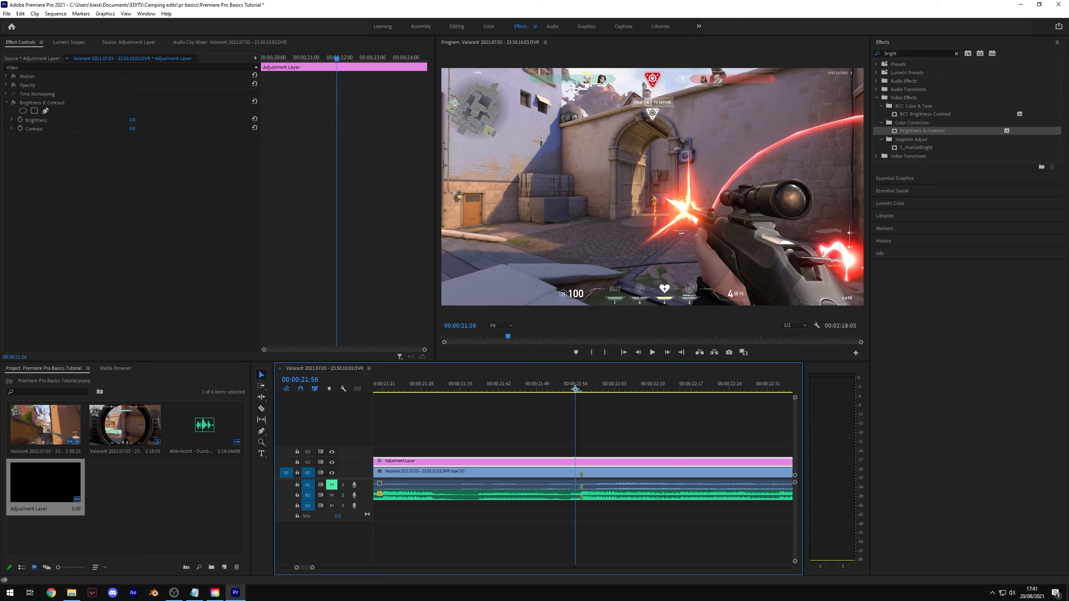
{"action": "left_click_drag", "start_coordinate": [575, 389], "coordinate": [581, 389]}
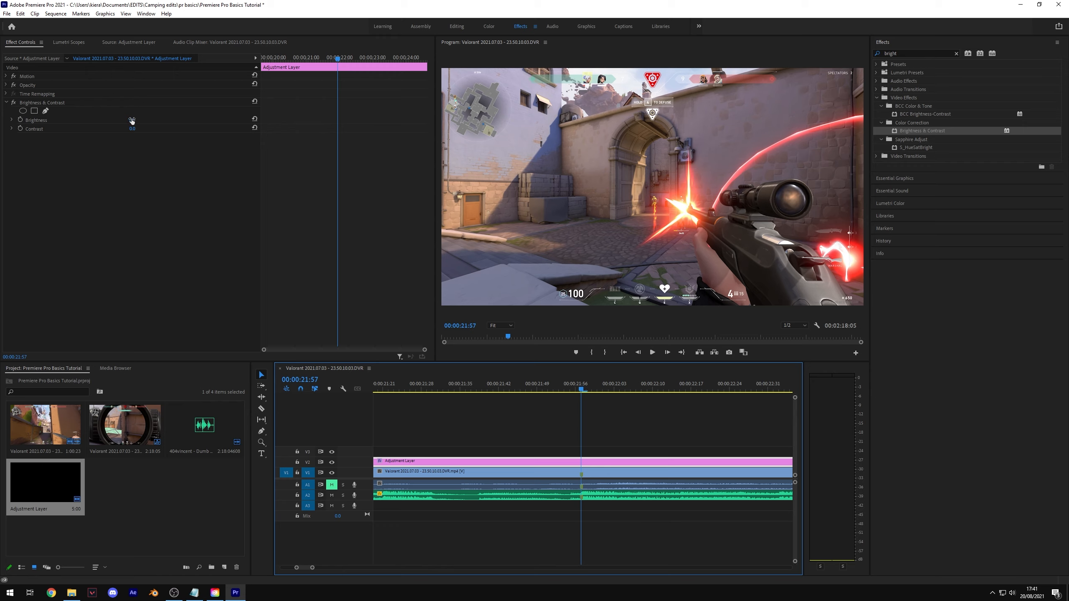
{"action": "left_click_drag", "start_coordinate": [132, 120], "coordinate": [175, 120]}
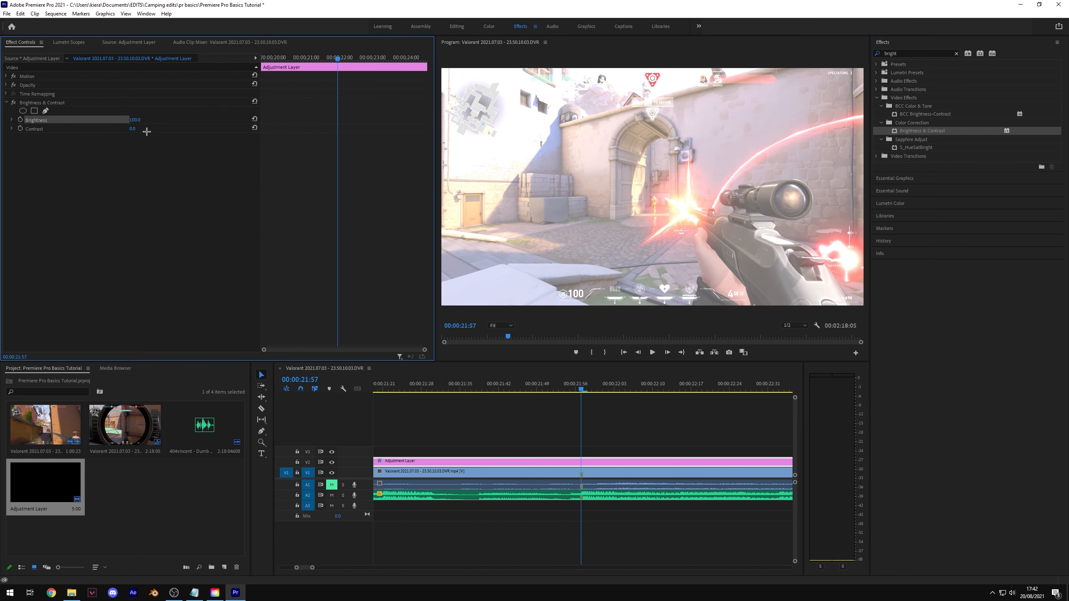
{"action": "left_click", "coordinate": [136, 120]}
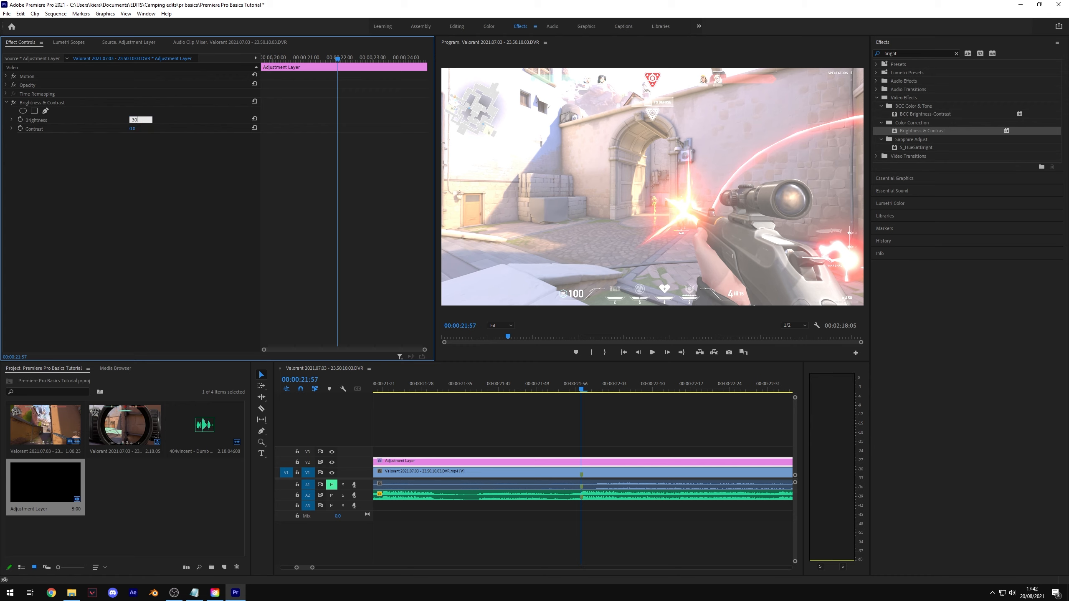
{"action": "key", "text": "Return"}
Set the adjustment layer's Brightness to 100 and turn on its animation to create a keyframe at 00:00:21:57
{"action": "left_click", "coordinate": [133, 120]}
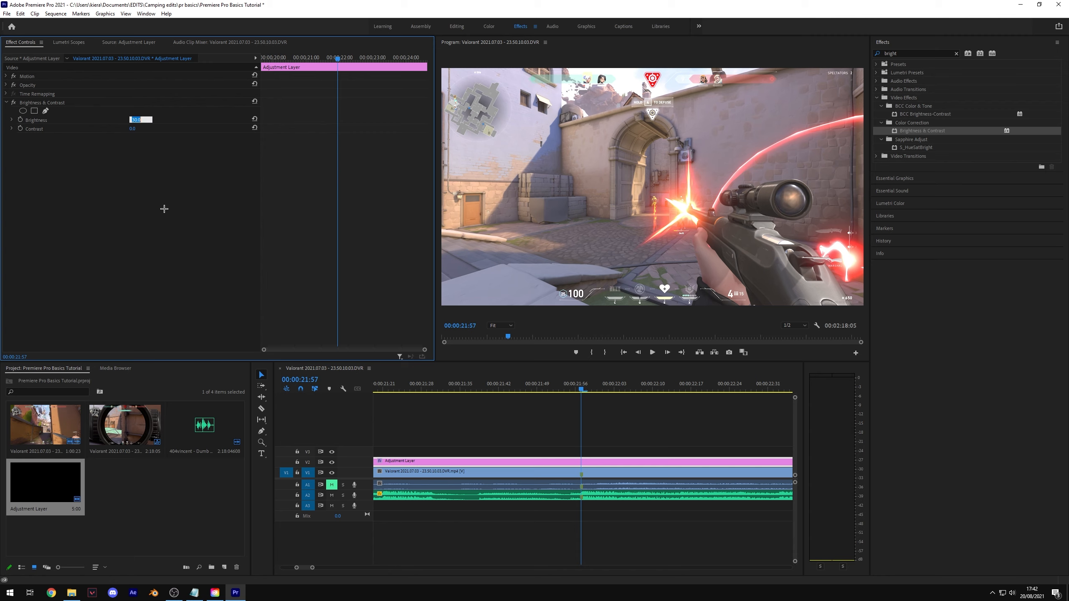
{"action": "type", "text": "100"}
{"action": "key", "text": "Return"}
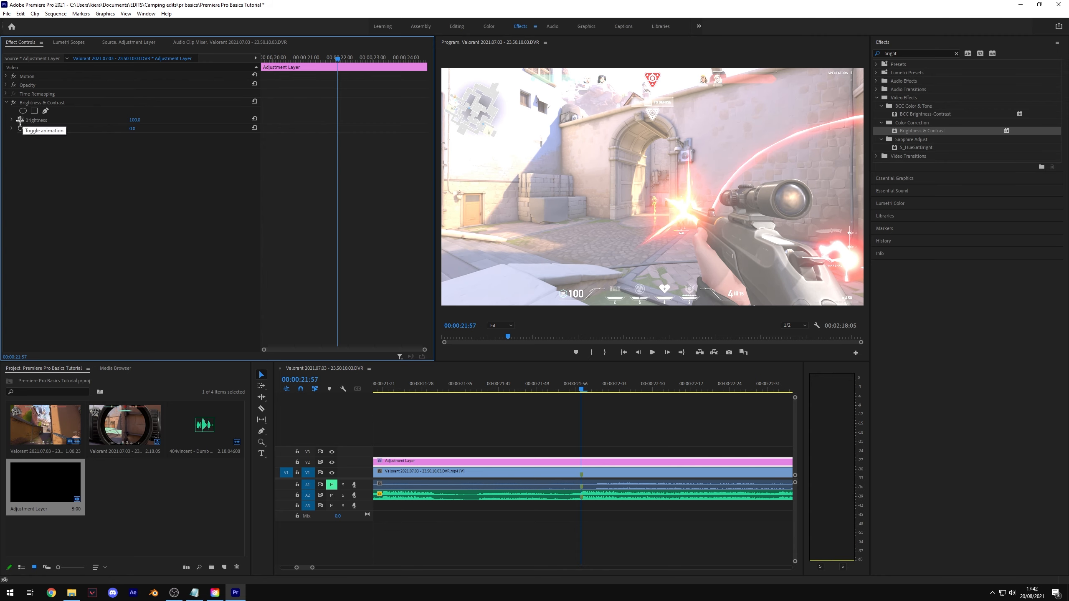
{"action": "left_click", "coordinate": [20, 120]}
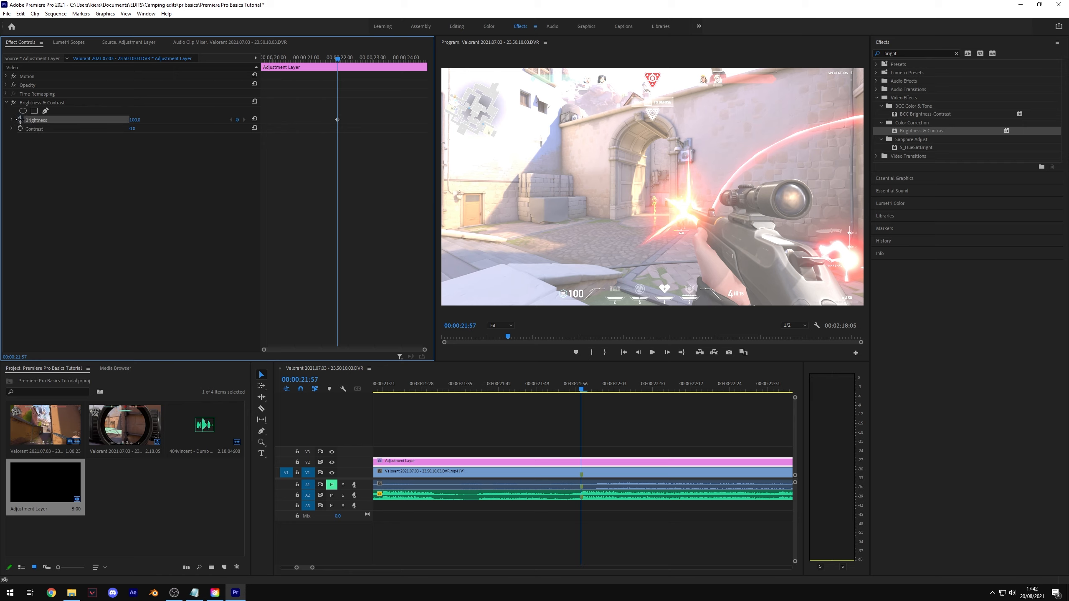
{"action": "left_click", "coordinate": [337, 119]}
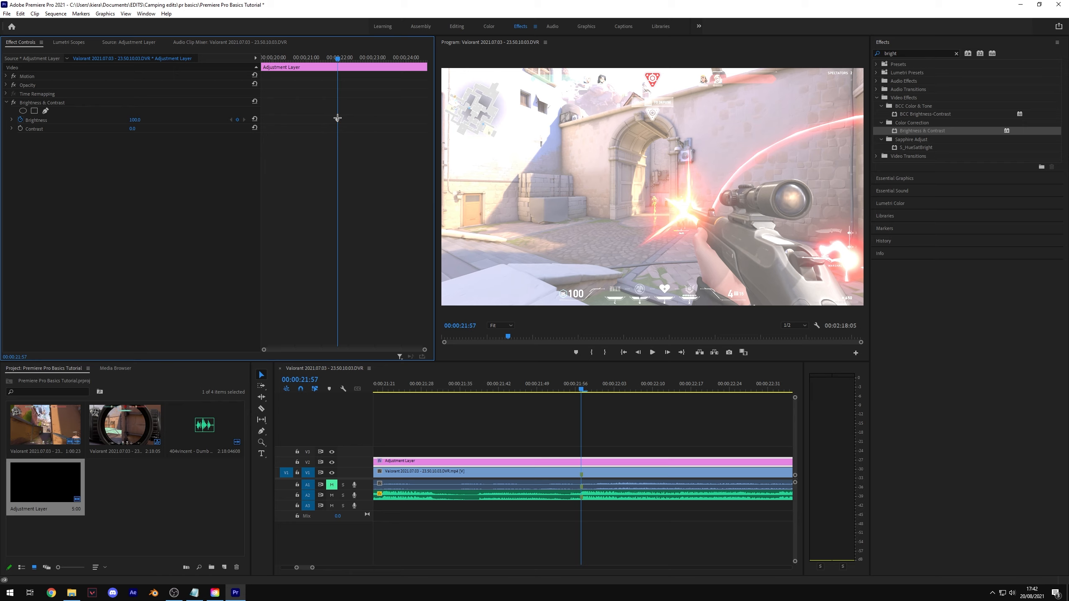
{"action": "left_click", "coordinate": [63, 102]}
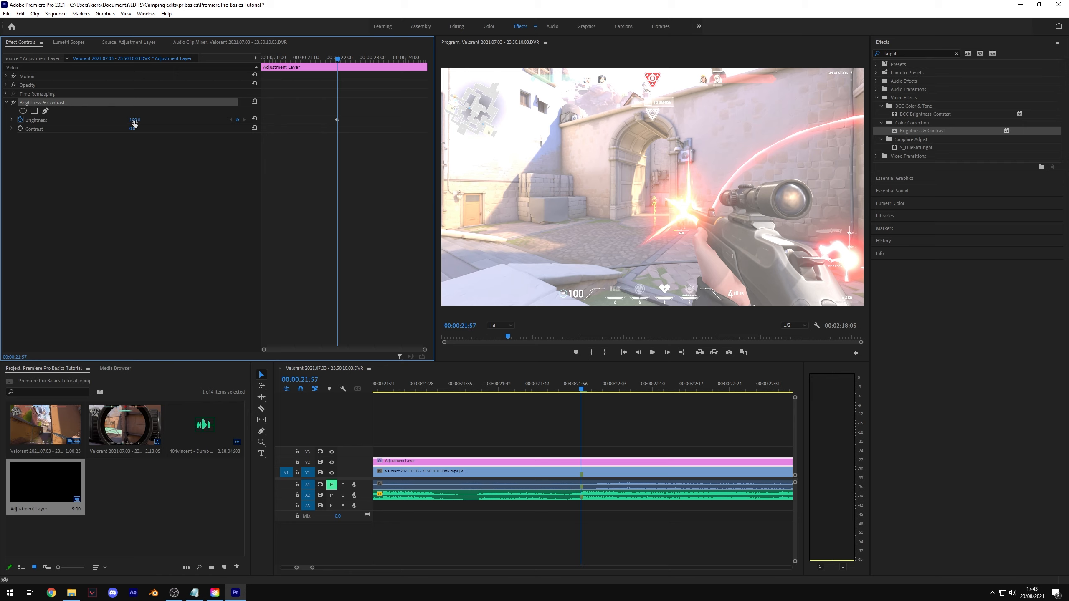
{"action": "left_click", "coordinate": [185, 187]}
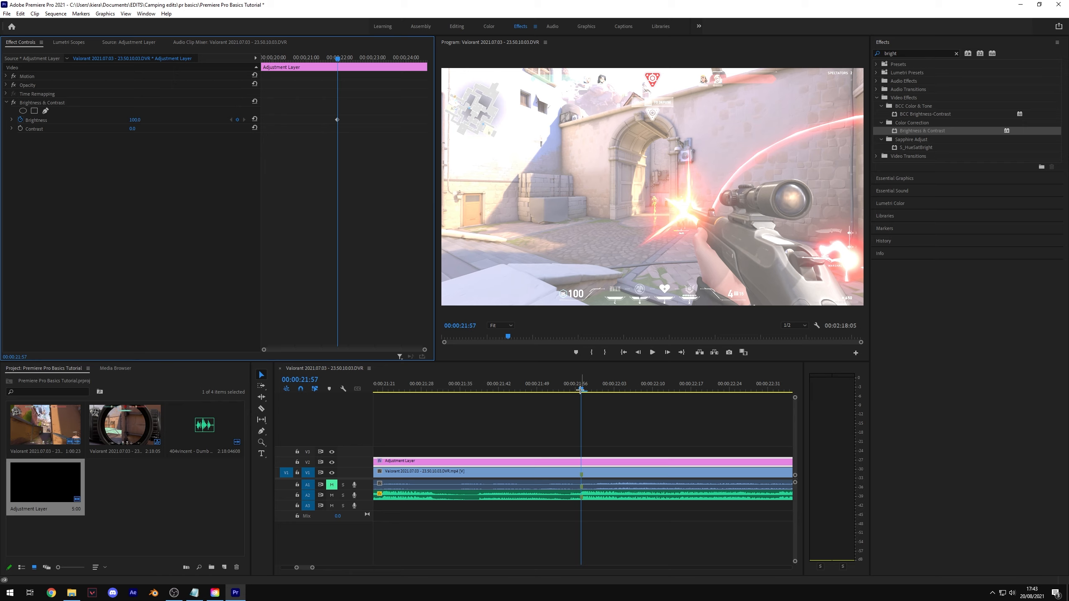
Add a Brightness keyframe of 0 at 00:00:21:56, one frame before the 100 keyframe
{"action": "mouse_move", "coordinate": [581, 390]}
{"action": "left_mouse_down"}
{"action": "mouse_move", "coordinate": [531, 391]}
{"action": "mouse_move", "coordinate": [628, 400]}
{"action": "mouse_move", "coordinate": [575, 400]}
{"action": "left_mouse_up"}
{"action": "left_click_drag", "start_coordinate": [425, 350], "coordinate": [363, 350]}
{"action": "left_click_drag", "start_coordinate": [341, 58], "coordinate": [343, 58]}
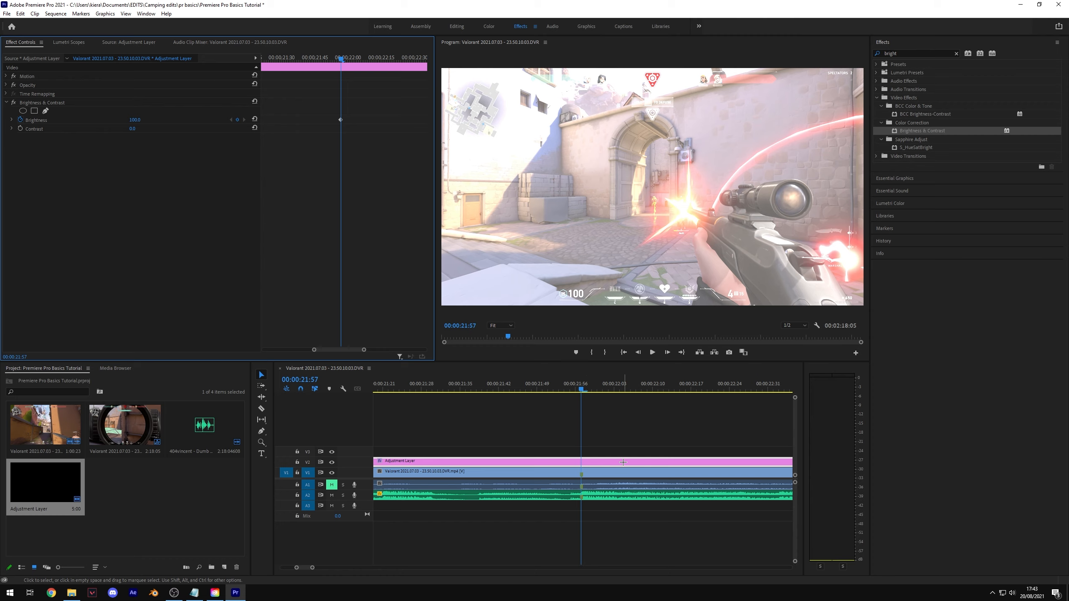
{"action": "key", "text": "Left"}
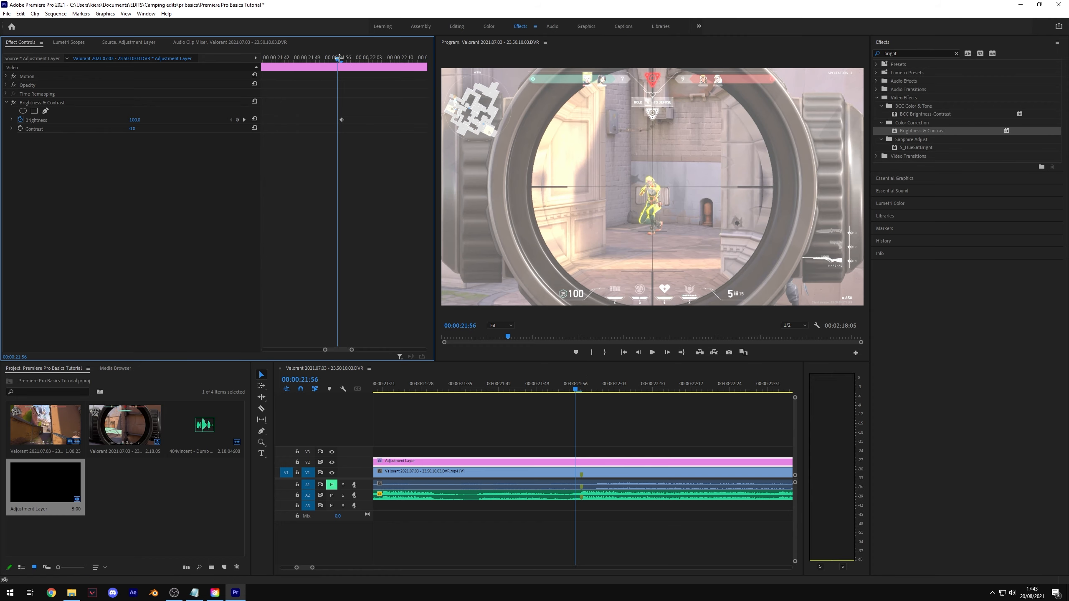
{"action": "left_click", "coordinate": [558, 401]}
{"action": "left_click", "coordinate": [579, 392]}
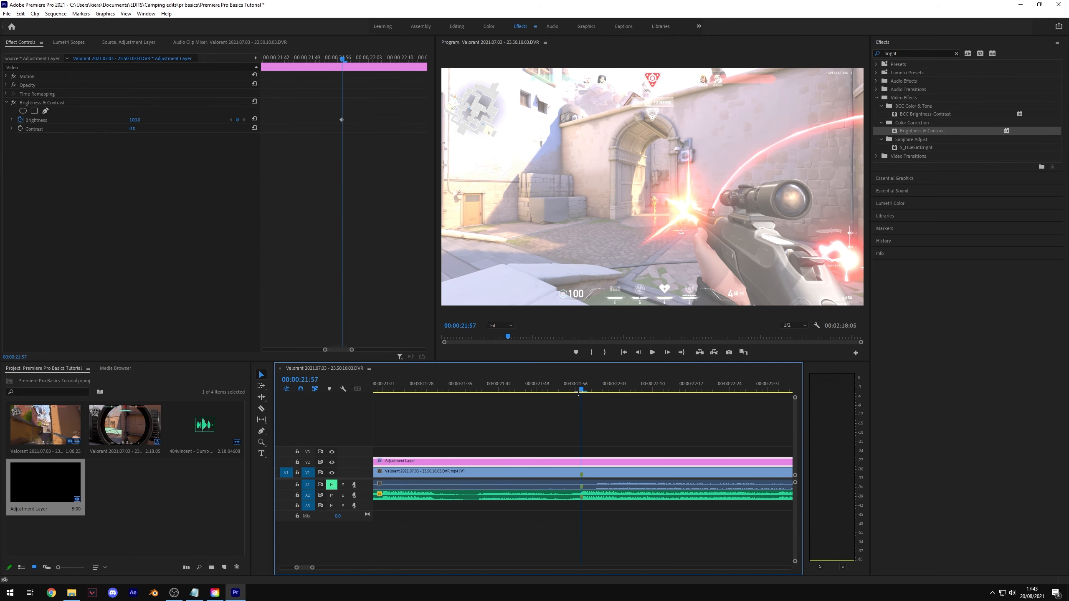
{"action": "left_click", "coordinate": [575, 391]}
{"action": "left_click", "coordinate": [137, 120]}
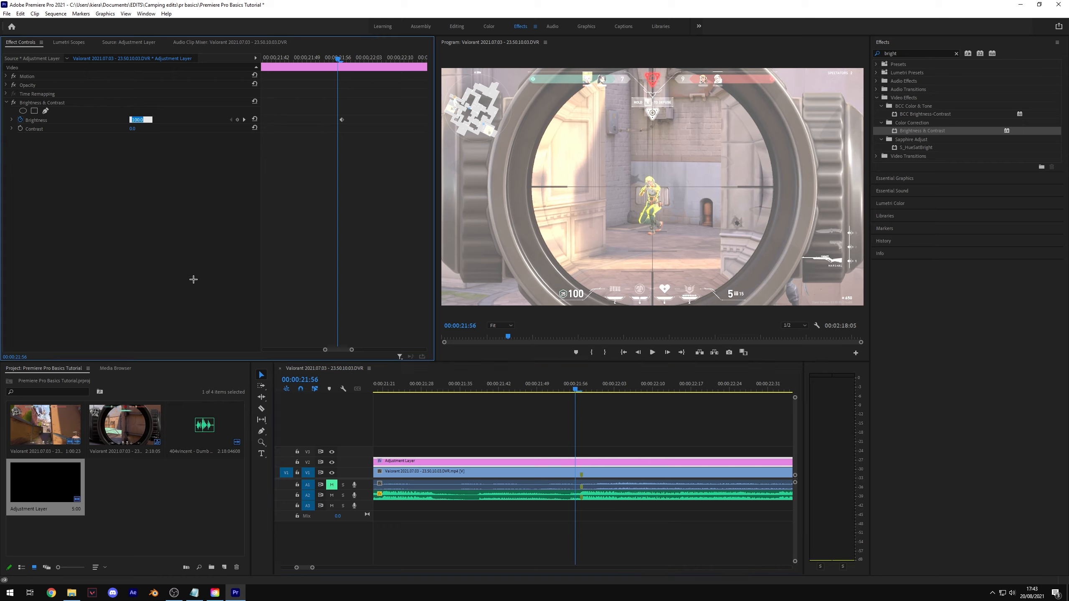
{"action": "type", "text": "0"}
{"action": "key", "text": "Return"}
Scrub across the Brightness keyframes to check the flash, and move the playhead past them to 00:00:22:46
{"action": "left_click_drag", "start_coordinate": [313, 59], "coordinate": [359, 61]}
{"action": "key", "text": "minus"}
{"action": "left_click_drag", "start_coordinate": [598, 390], "coordinate": [572, 405]}
{"action": "key", "text": "minus"}
{"action": "key", "text": "minus"}
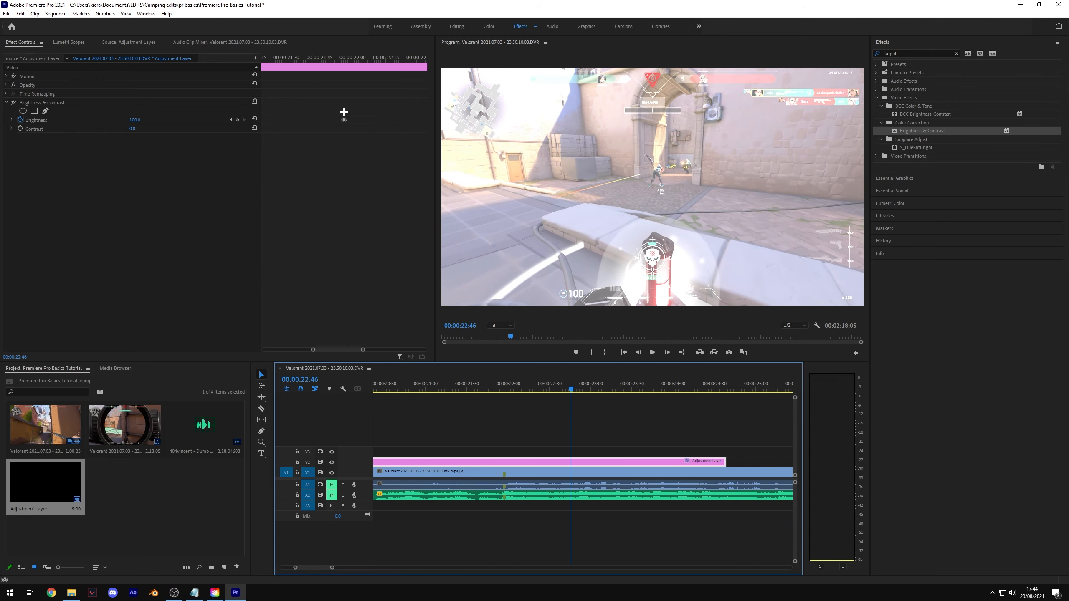
Add a Brightness keyframe of 0 on the adjustment layer at 00:00:22:46
{"action": "left_click", "coordinate": [346, 122]}
{"action": "mouse_move", "coordinate": [340, 350]}
{"action": "left_mouse_down"}
{"action": "mouse_move", "coordinate": [363, 351]}
{"action": "mouse_move", "coordinate": [342, 350]}
{"action": "left_mouse_up"}
{"action": "scroll", "coordinate": [365, 285], "scroll_direction": "down", "scroll_amount": 3}
{"action": "scroll", "coordinate": [366, 284], "scroll_direction": "up", "scroll_amount": 2}
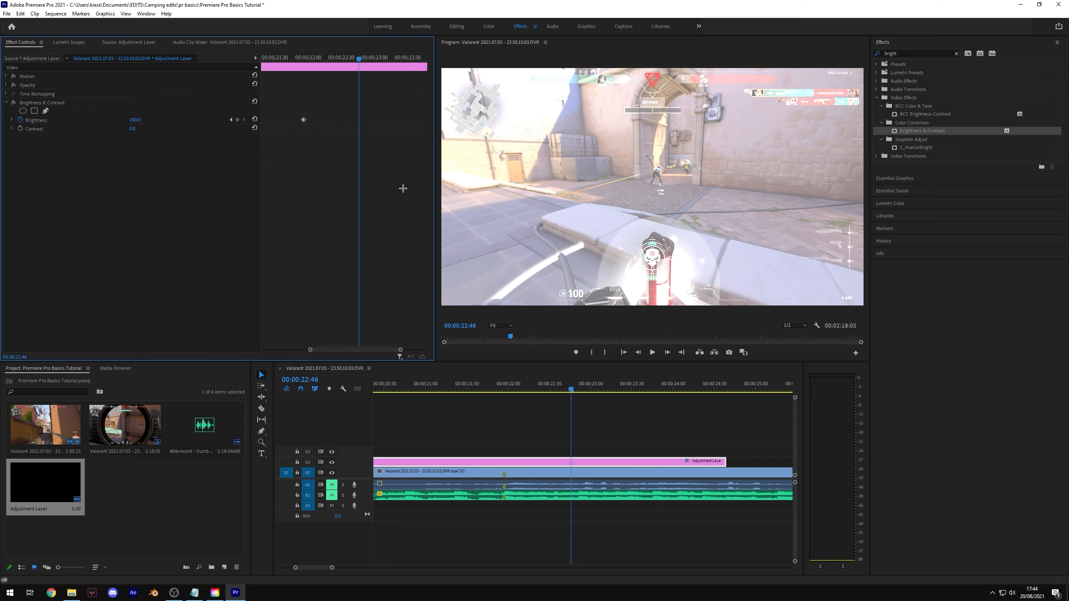
{"action": "left_click", "coordinate": [134, 121]}
{"action": "type", "text": "0"}
{"action": "key", "text": "Return"}
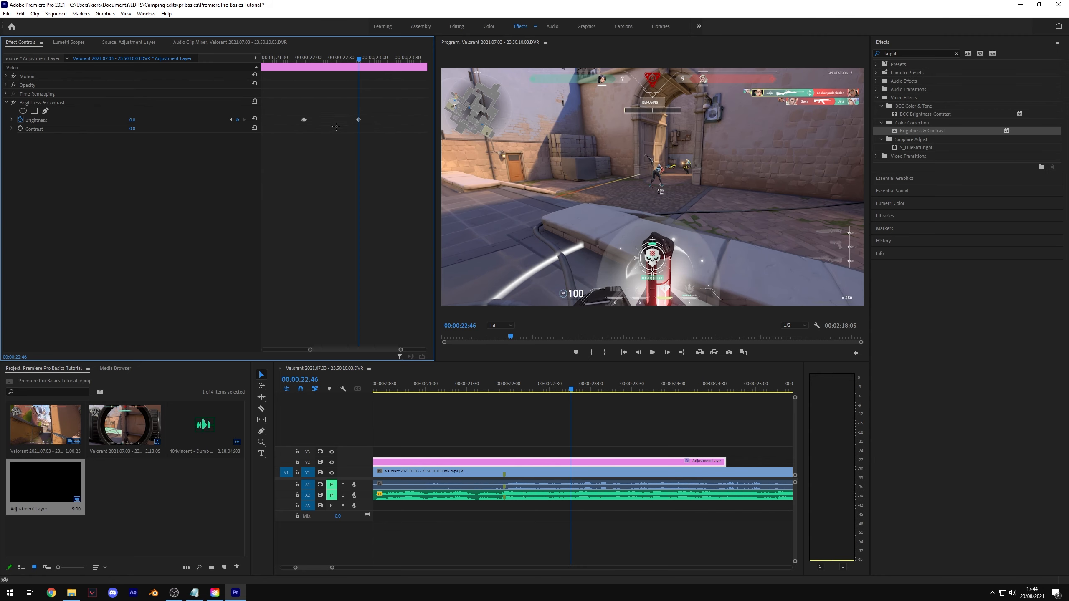
Scrub between the Brightness keyframes at 00:00:21:57 and 00:00:22:46 to check the fade
{"action": "left_click_drag", "start_coordinate": [379, 108], "coordinate": [306, 134]}
{"action": "left_click_drag", "start_coordinate": [292, 62], "coordinate": [304, 58]}
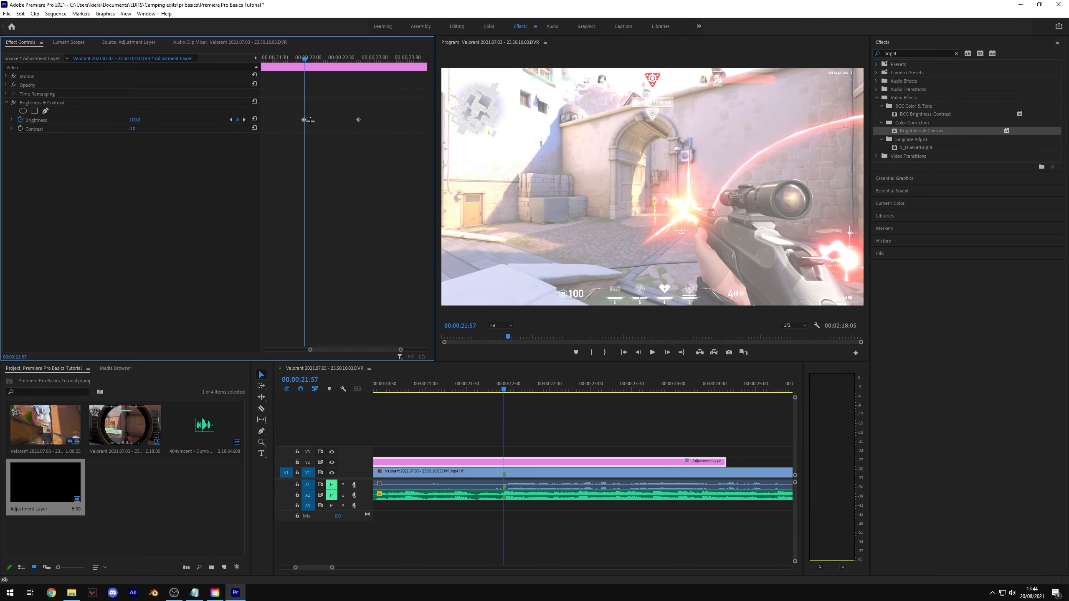
{"action": "left_click_drag", "start_coordinate": [374, 116], "coordinate": [323, 131]}
{"action": "left_click", "coordinate": [304, 120]}
{"action": "left_click_drag", "start_coordinate": [305, 58], "coordinate": [361, 69]}
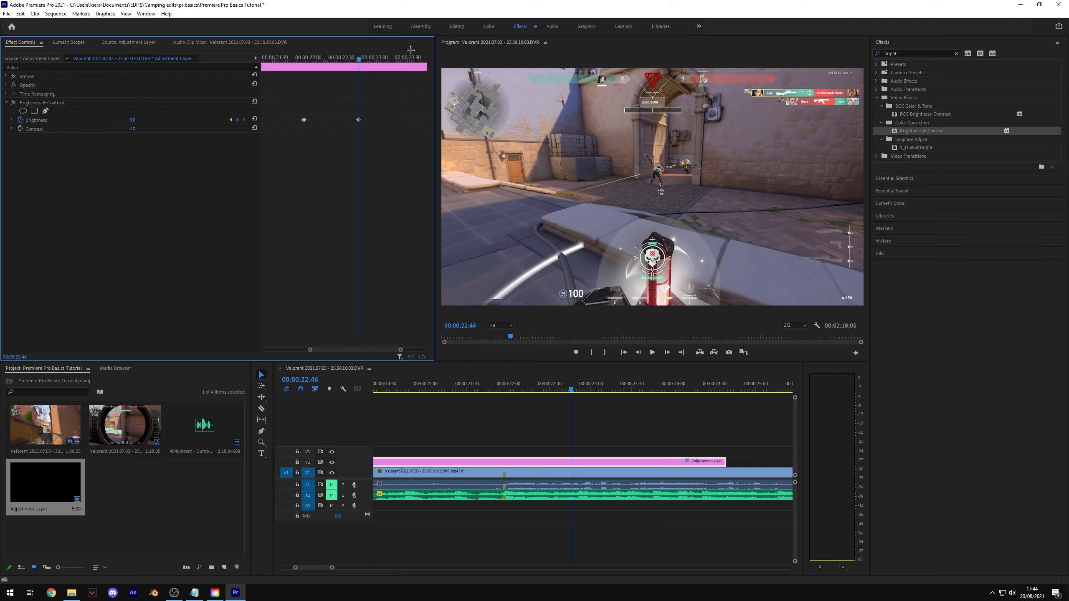
{"action": "left_click_drag", "start_coordinate": [321, 60], "coordinate": [358, 61]}
Unmute audio track A2 and play the sequence from 00:00:20:59 to check the flash against the music
{"action": "left_click_drag", "start_coordinate": [508, 389], "coordinate": [424, 388]}
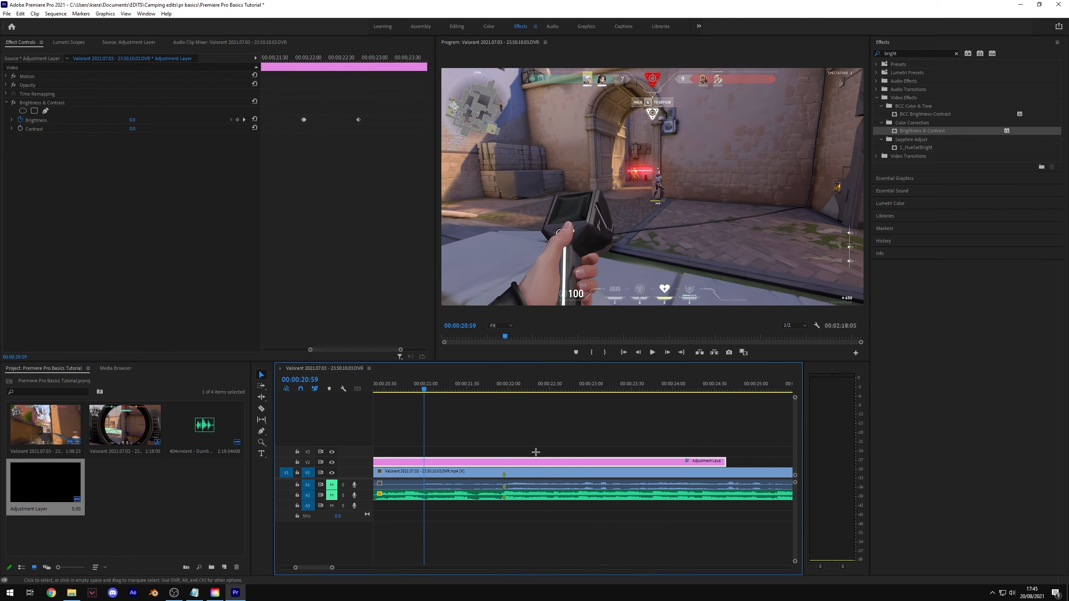
{"action": "left_click", "coordinate": [331, 495]}
{"action": "key", "text": "space"}
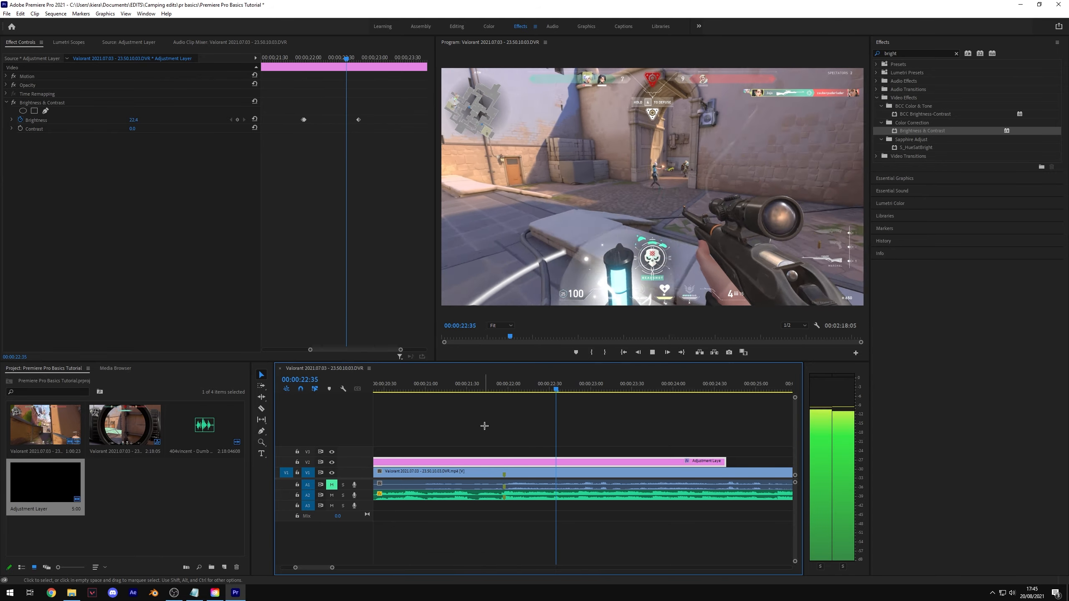
{"action": "key", "text": "space"}
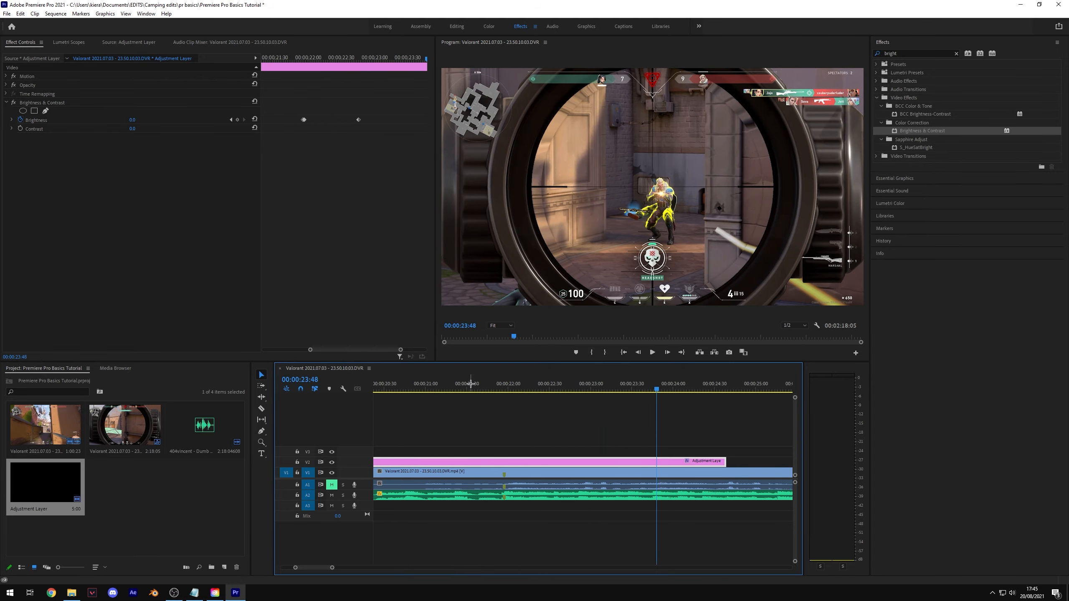
Return the playhead to 00:00:21:57 and apply the Transform effect from the Distort group to the adjustment layer
{"action": "left_click", "coordinate": [504, 389]}
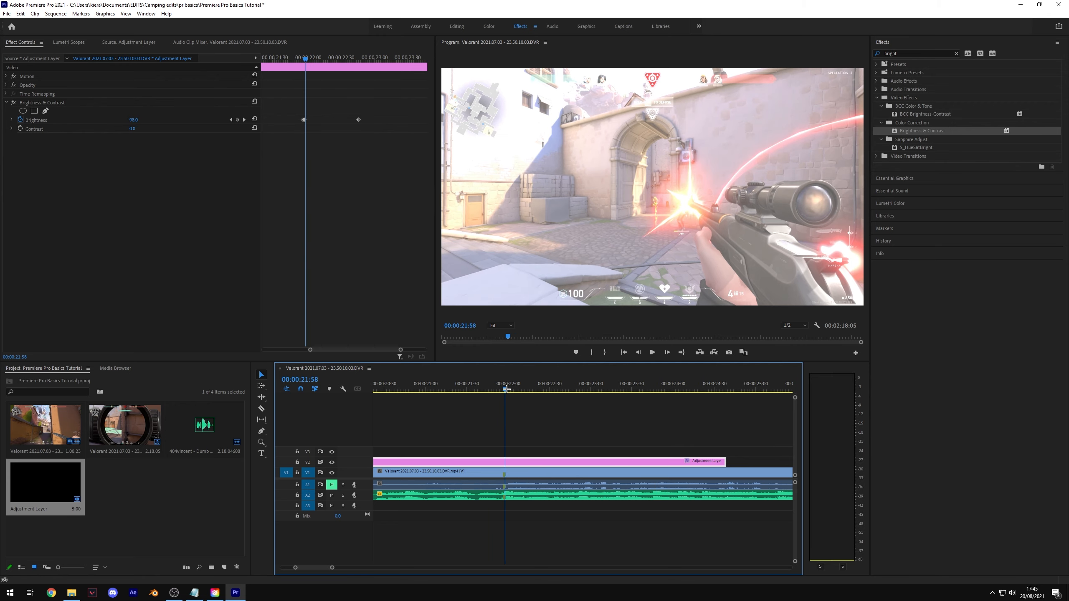
{"action": "left_click", "coordinate": [591, 416]}
{"action": "key", "text": "="}
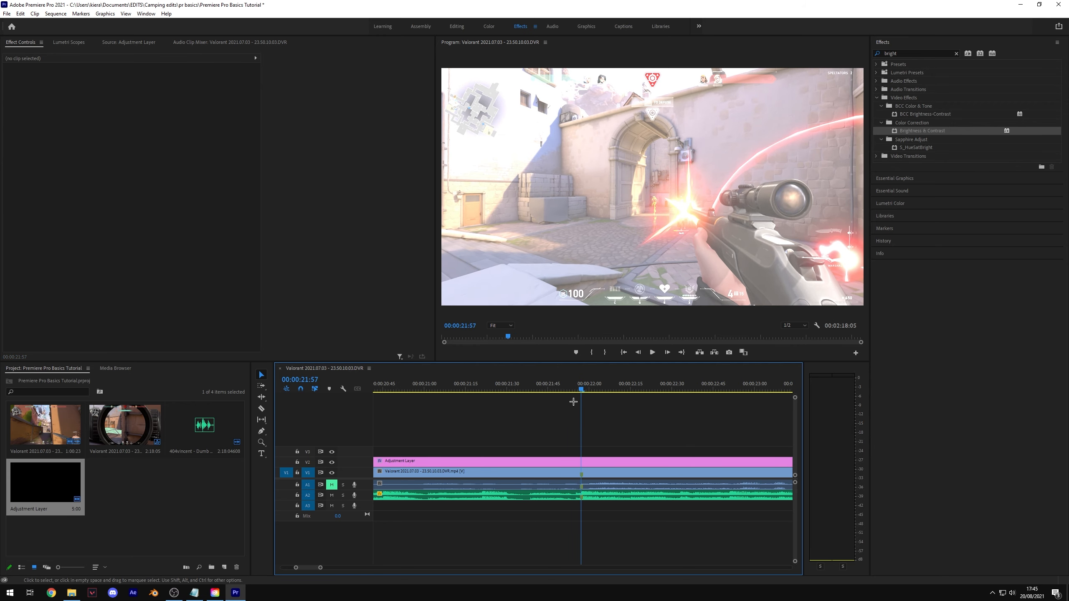
{"action": "key", "text": "minus"}
{"action": "left_click", "coordinate": [600, 463]}
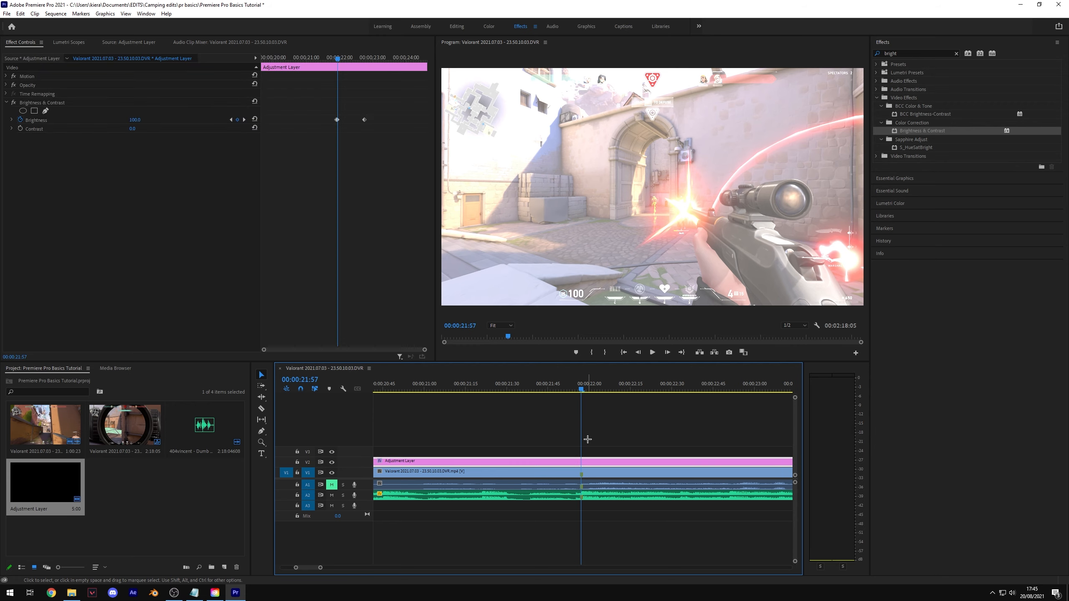
{"action": "left_click", "coordinate": [477, 440]}
{"action": "left_click", "coordinate": [547, 460]}
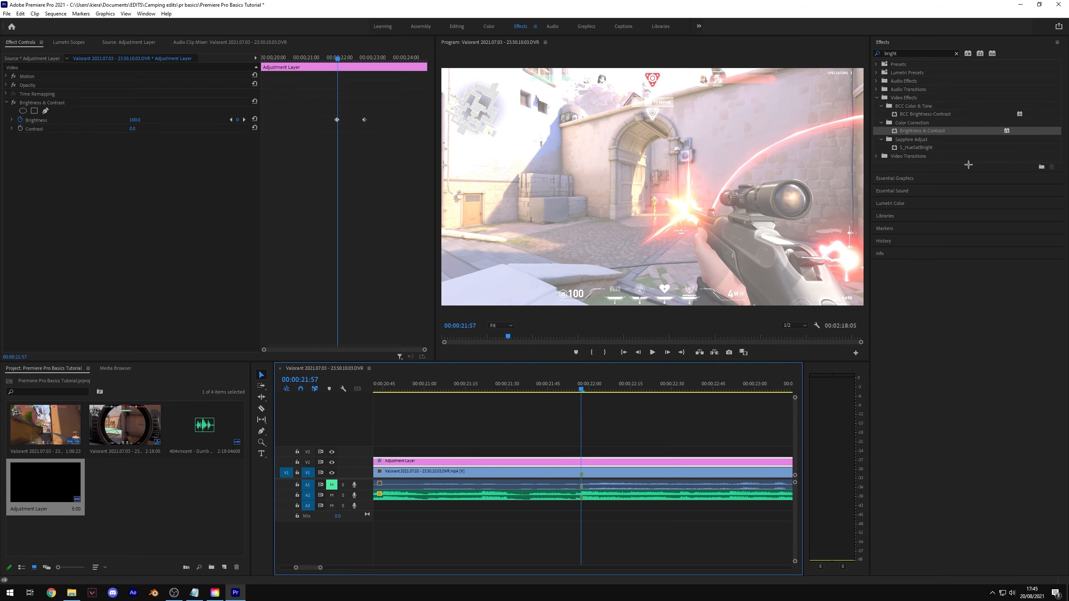
{"action": "double_click", "coordinate": [911, 53]}
{"action": "type", "text": "transform"}
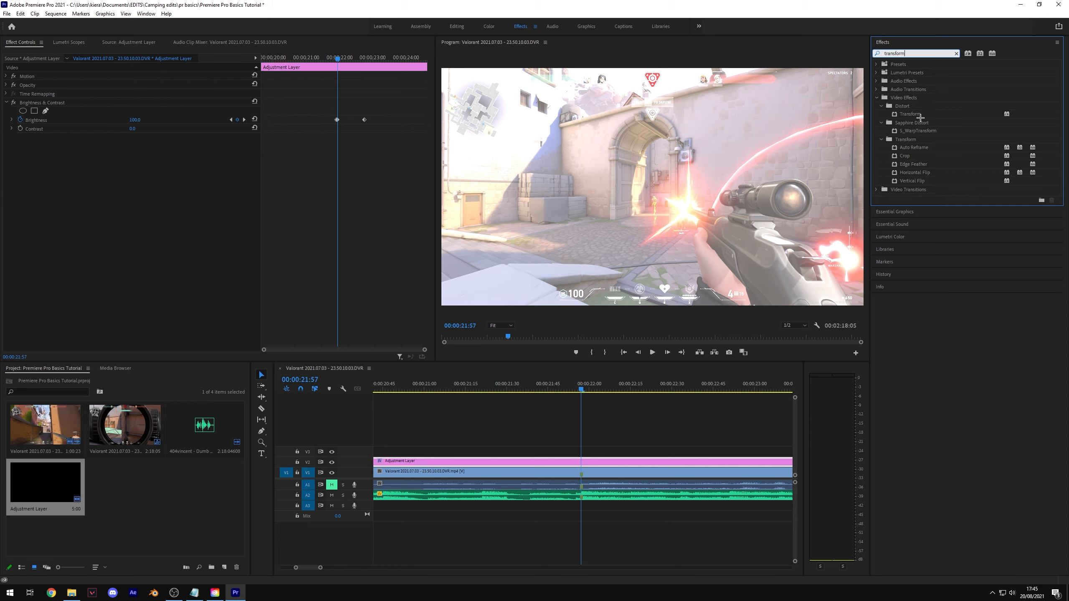
{"action": "left_click_drag", "start_coordinate": [921, 116], "coordinate": [580, 463]}
Try changing the adjustment layer's Motion Scale and its Transform effect Scale, undoing each change
{"action": "left_click", "coordinate": [6, 77]}
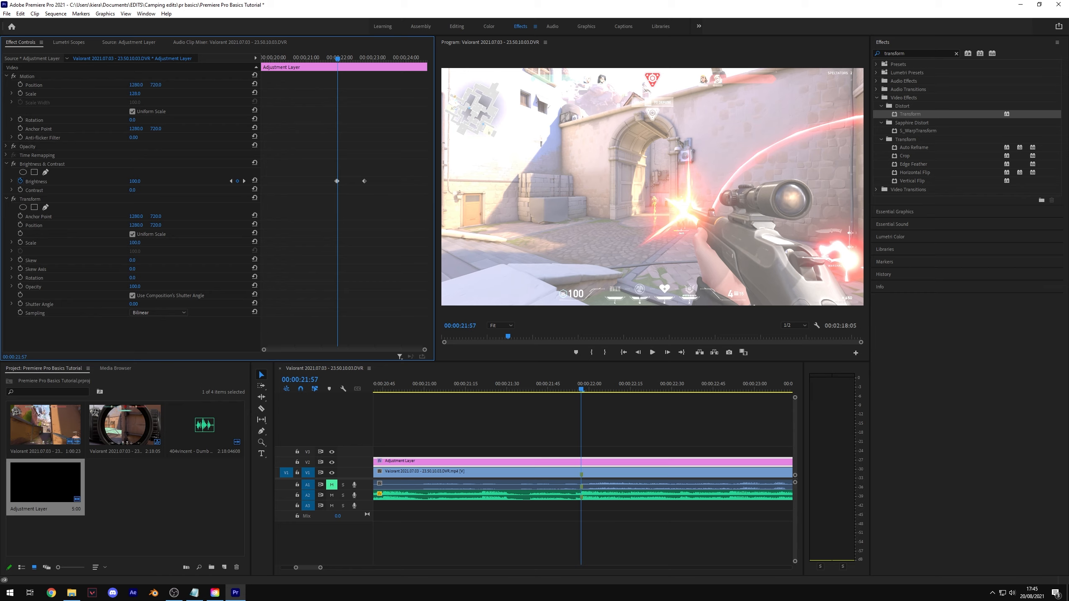
{"action": "left_click_drag", "start_coordinate": [147, 94], "coordinate": [111, 93]}
{"action": "key", "text": "ctrl+z"}
{"action": "left_click", "coordinate": [17, 199]}
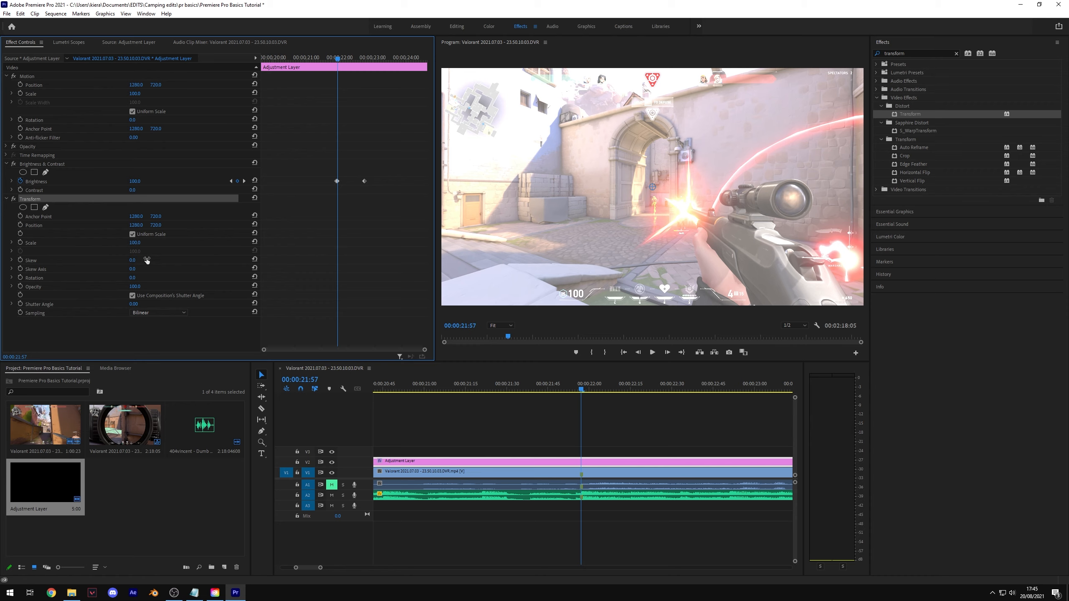
{"action": "mouse_move", "coordinate": [135, 242]}
{"action": "left_mouse_down"}
{"action": "mouse_move", "coordinate": [208, 243]}
{"action": "mouse_move", "coordinate": [122, 242]}
{"action": "mouse_move", "coordinate": [135, 242]}
{"action": "left_mouse_up"}
{"action": "key", "text": "ctrl+z"}
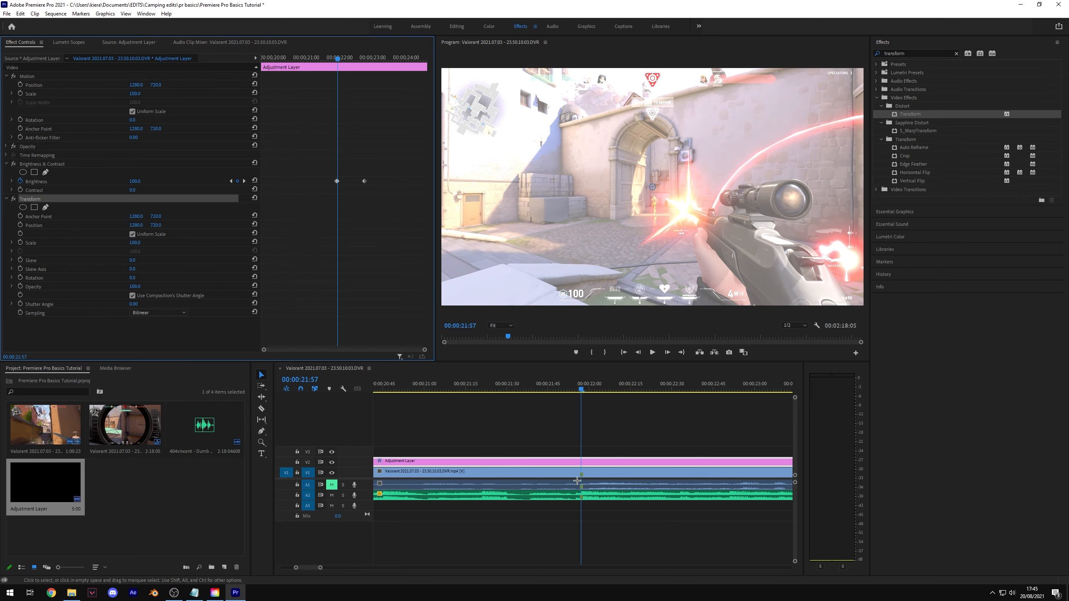
Set the Transform effect's Scale to 150 and turn on its animation to create a keyframe at 00:00:21:57
{"action": "left_click", "coordinate": [374, 326]}
{"action": "key", "text": "equal"}
{"action": "key", "text": "equal"}
{"action": "key", "text": "equal"}
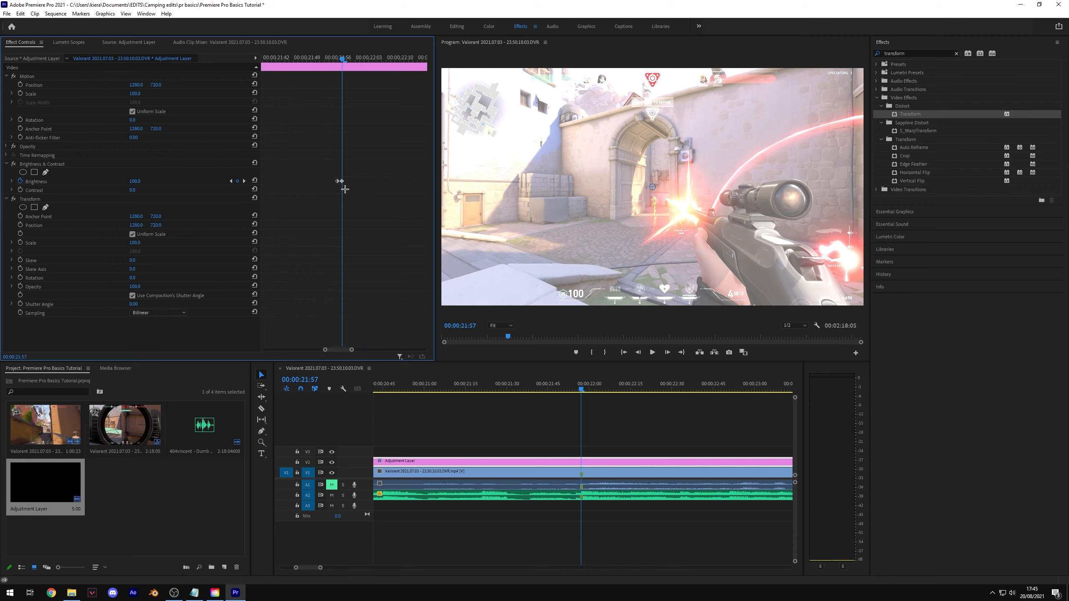
{"action": "left_click", "coordinate": [141, 245]}
{"action": "type", "text": "150"}
{"action": "key", "text": "Return"}
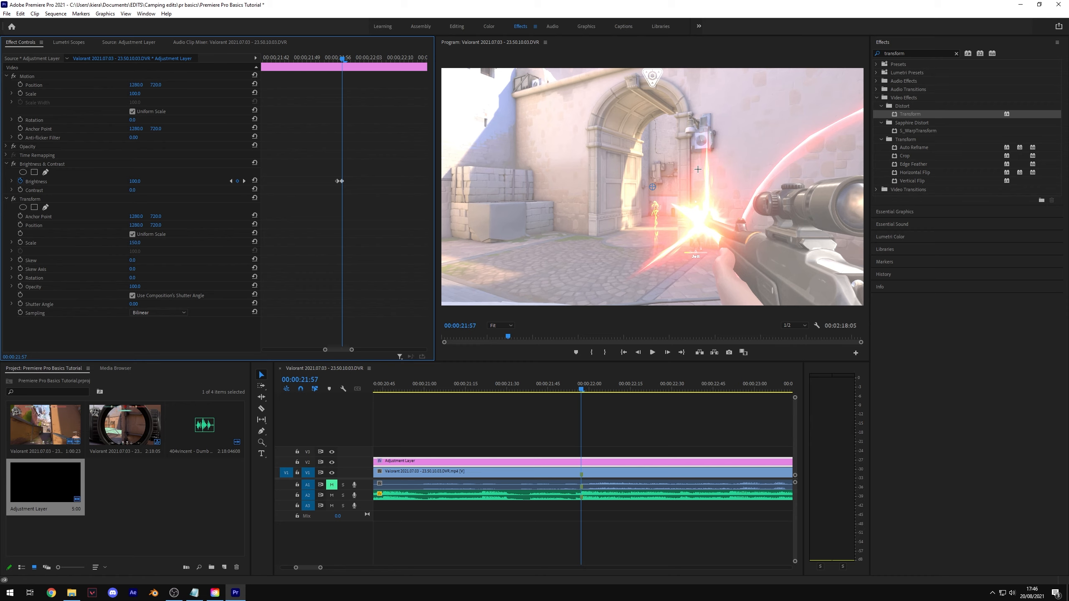
{"action": "left_click", "coordinate": [20, 243]}
Mute audio track A2 and add a Transform Scale keyframe of 100 at 00:00:21:56
{"action": "left_click_drag", "start_coordinate": [342, 59], "coordinate": [339, 59]}
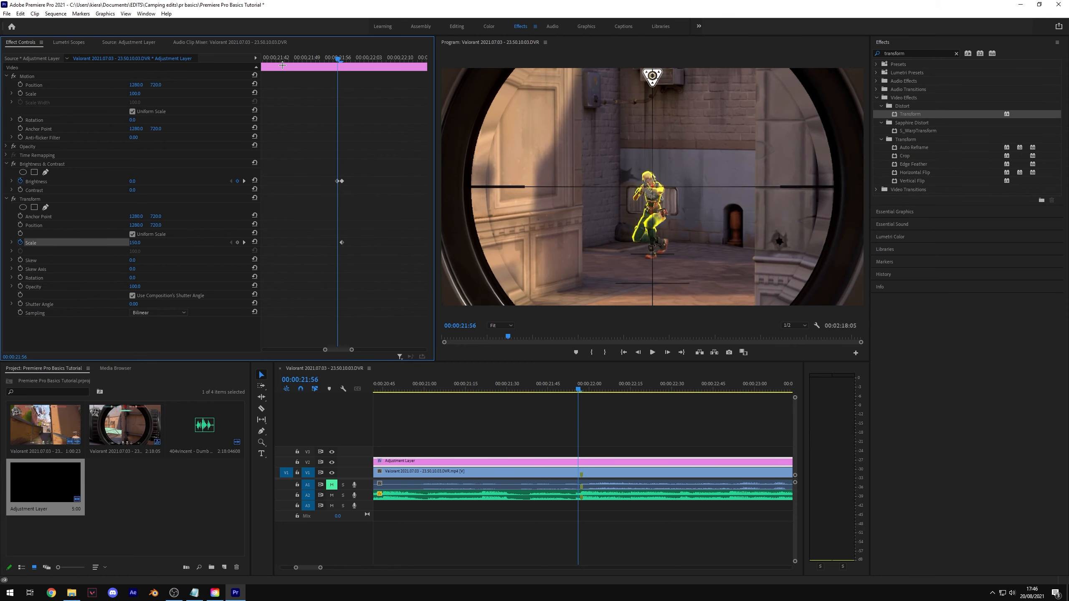
{"action": "left_click", "coordinate": [331, 495]}
{"action": "left_click", "coordinate": [135, 243]}
{"action": "type", "text": "100"}
{"action": "key", "text": "Return"}
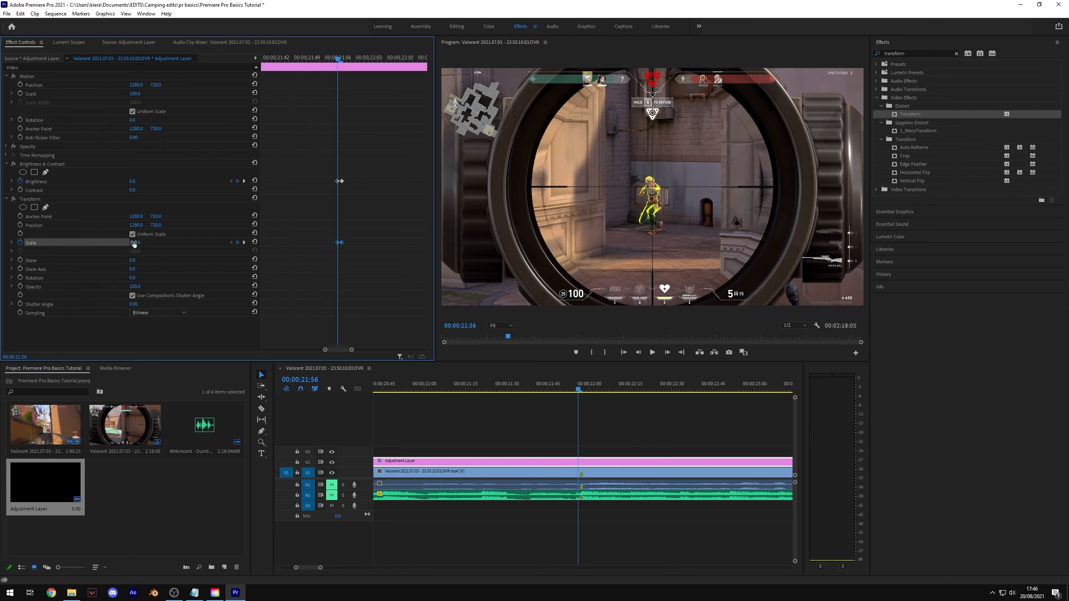
Try a Transform Scale of 0 at 00:00:21:56, and undo it
{"action": "left_click", "coordinate": [134, 243]}
{"action": "type", "text": "0"}
{"action": "key", "text": "Return"}
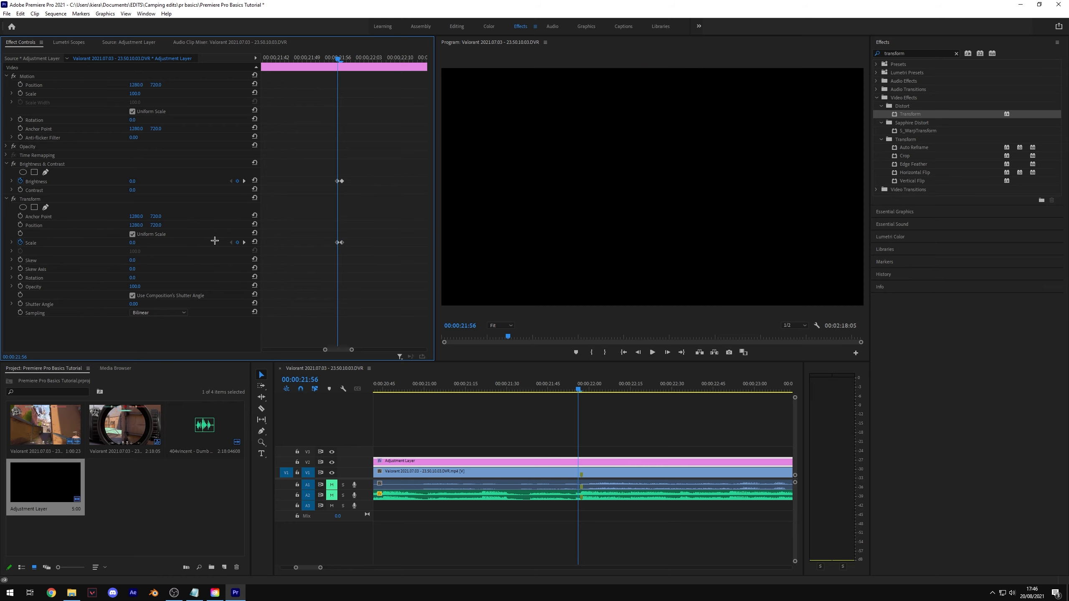
{"action": "key", "text": "ctrl+z"}
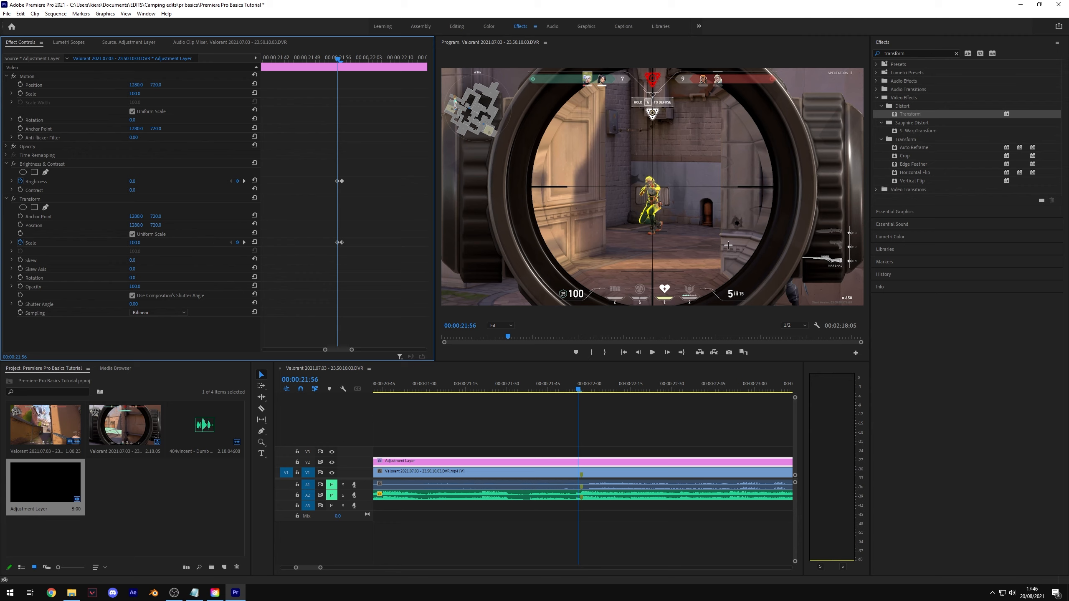
Add a Transform Scale keyframe of 100 at 00:00:22:46, in line with the last Brightness keyframe
{"action": "key", "text": "minus"}
{"action": "key", "text": "minus"}
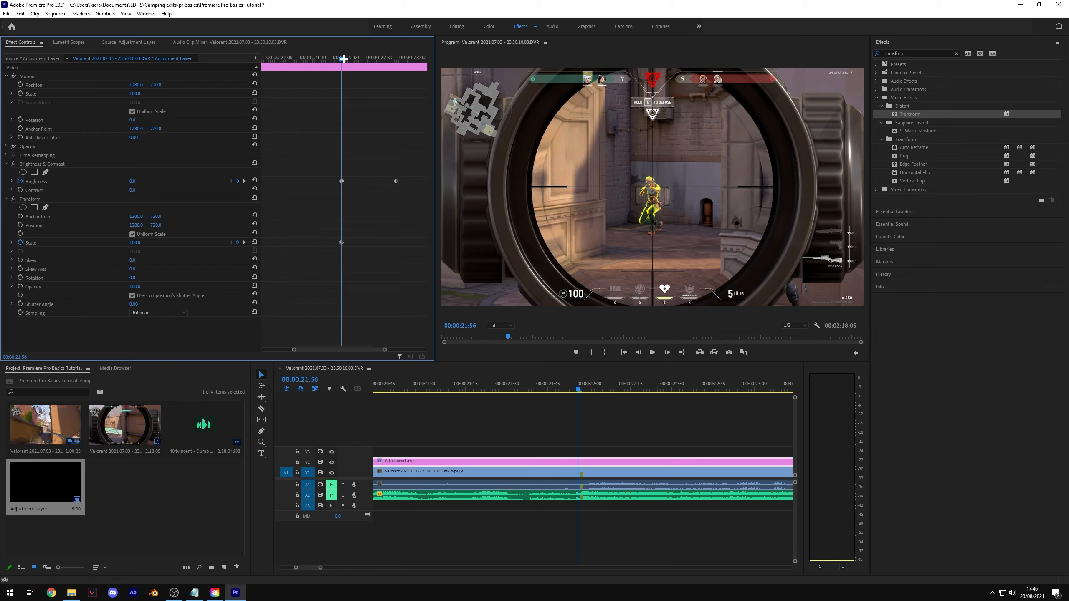
{"action": "left_click_drag", "start_coordinate": [343, 59], "coordinate": [368, 66]}
{"action": "key", "text": "equal"}
{"action": "key", "text": "equal"}
{"action": "key", "text": "equal"}
{"action": "key", "text": "minus"}
{"action": "left_click", "coordinate": [135, 243]}
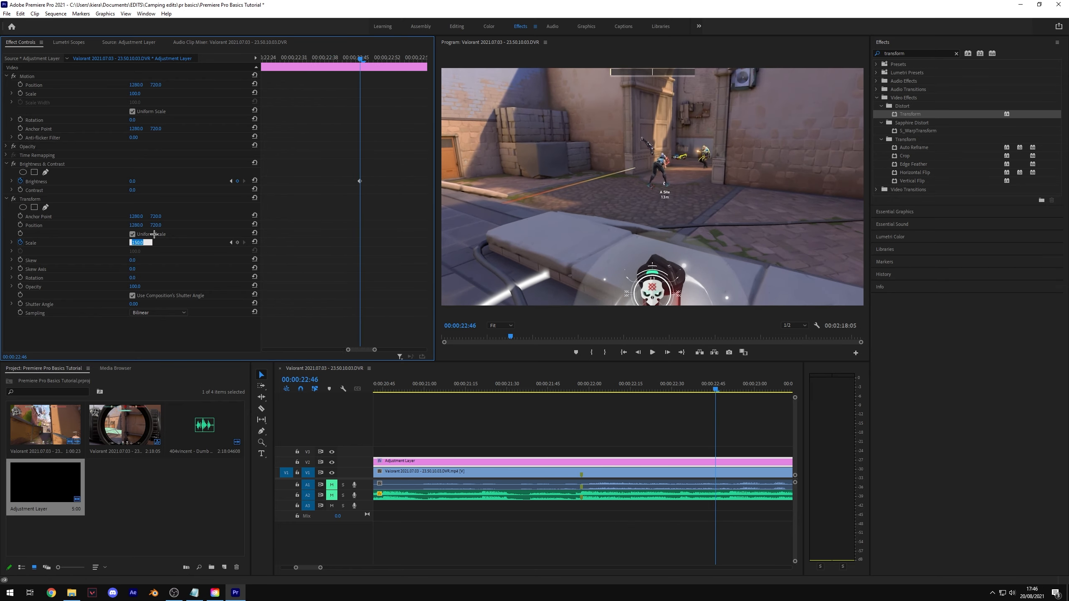
{"action": "type", "text": "100"}
{"action": "key", "text": "Return"}
{"action": "key", "text": "minus"}
{"action": "key", "text": "minus"}
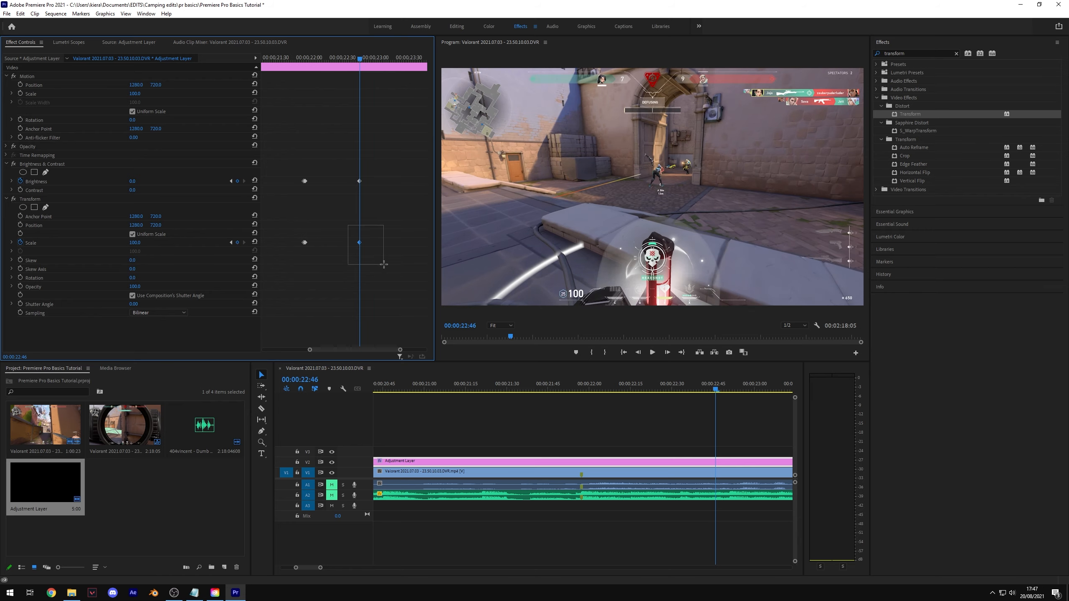
Play the flash and zoom from 00:00:21:39, and return the playhead to 00:00:21:57
{"action": "left_click_drag", "start_coordinate": [716, 389], "coordinate": [532, 388]}
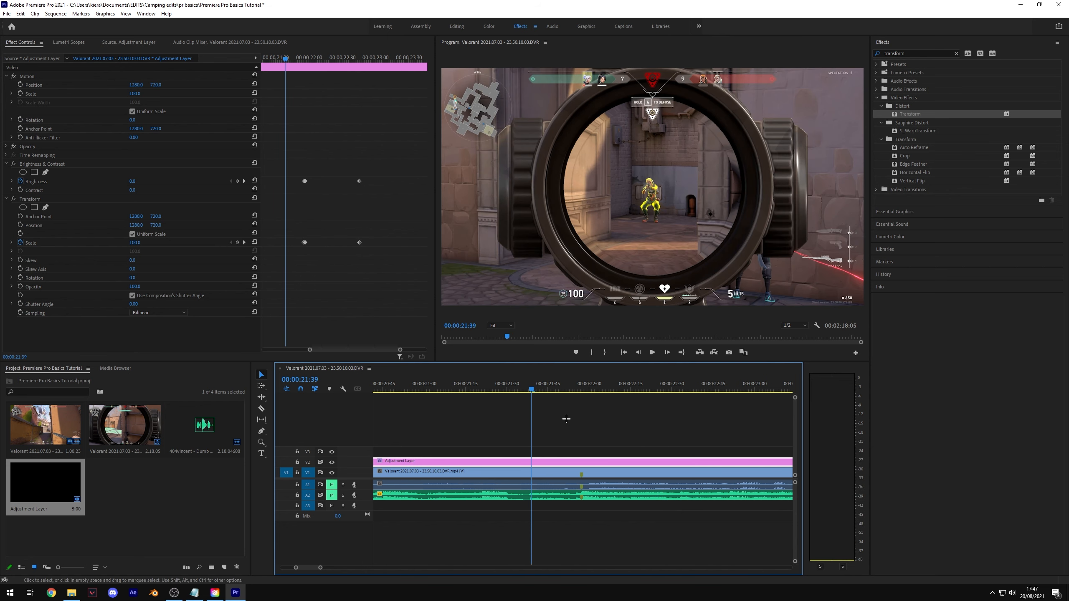
{"action": "key", "text": "space"}
{"action": "key", "text": "minus"}
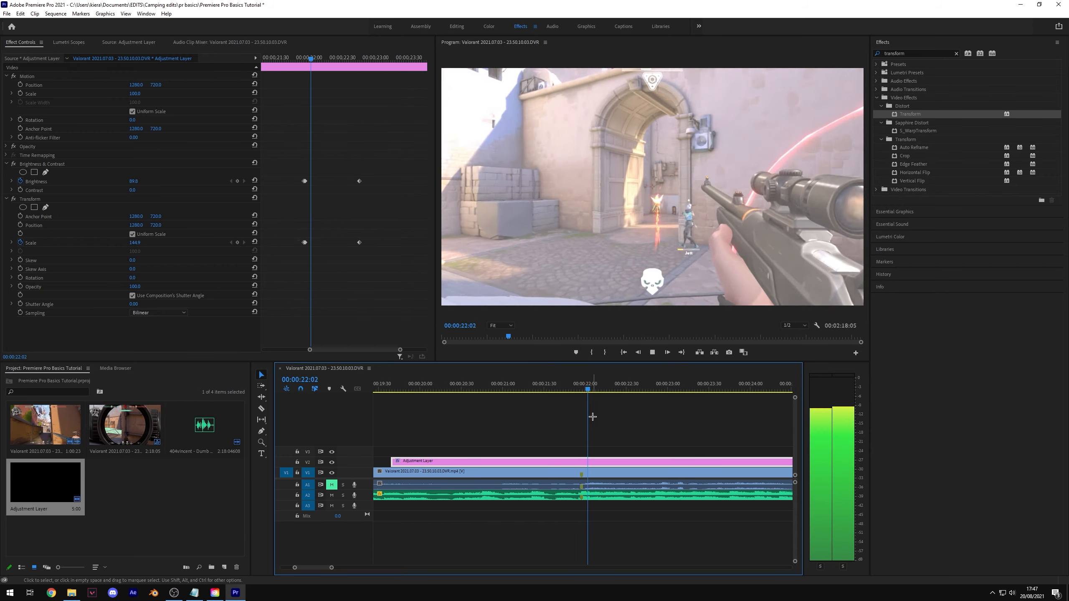
{"action": "left_click_drag", "start_coordinate": [572, 390], "coordinate": [580, 421]}
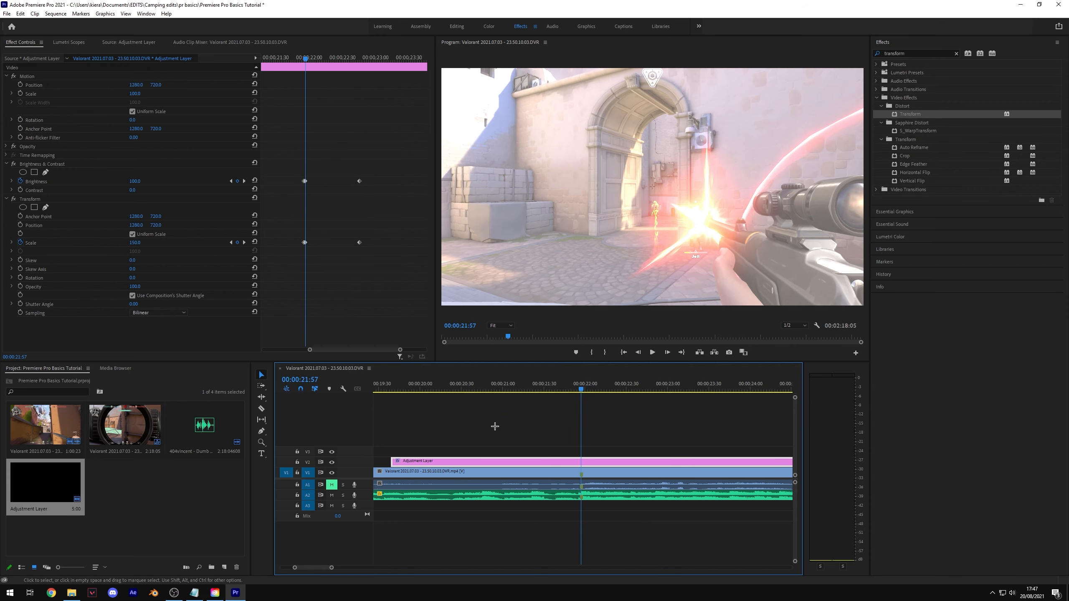
Search the effects for "blur", apply Gaussian Blur to the adjustment layer, and select the effect in the layer's controls
{"action": "left_click", "coordinate": [919, 54]}
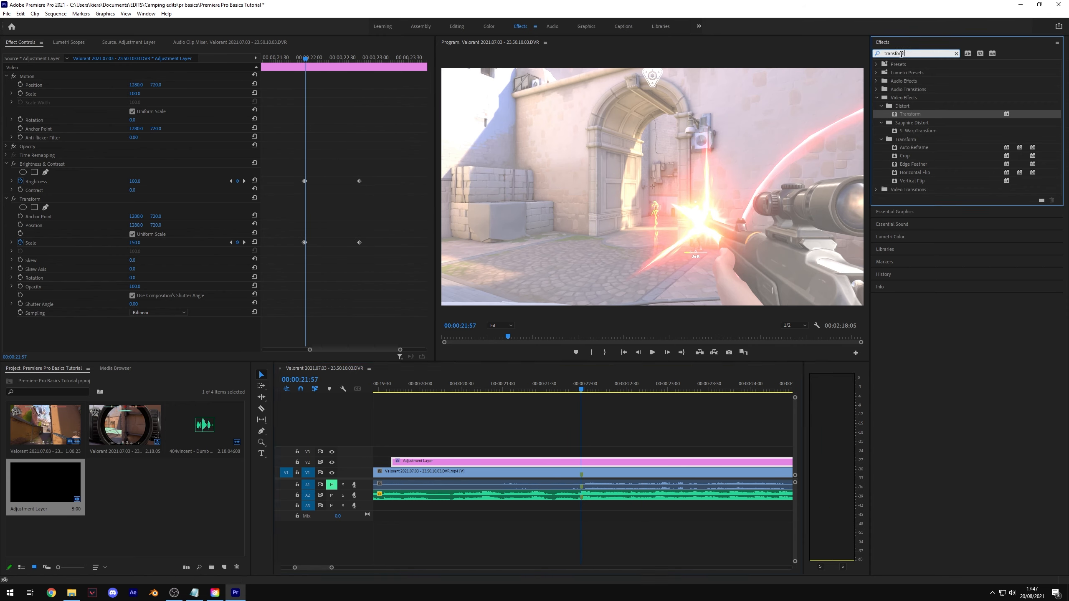
{"action": "left_click_drag", "start_coordinate": [901, 54], "coordinate": [883, 65]}
{"action": "key", "text": "BackSpace"}
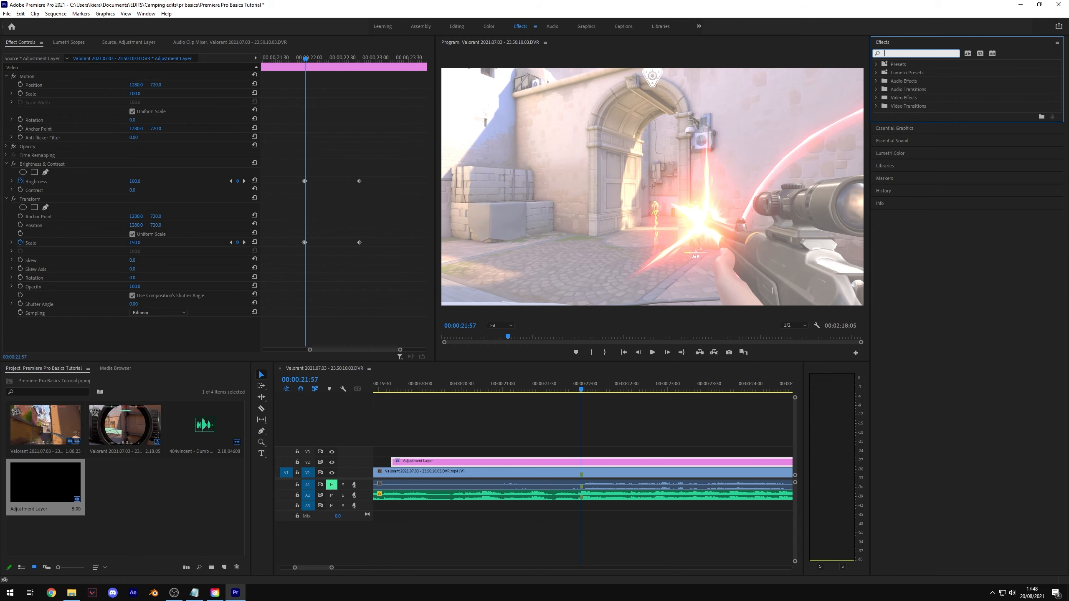
{"action": "type", "text": "blur"}
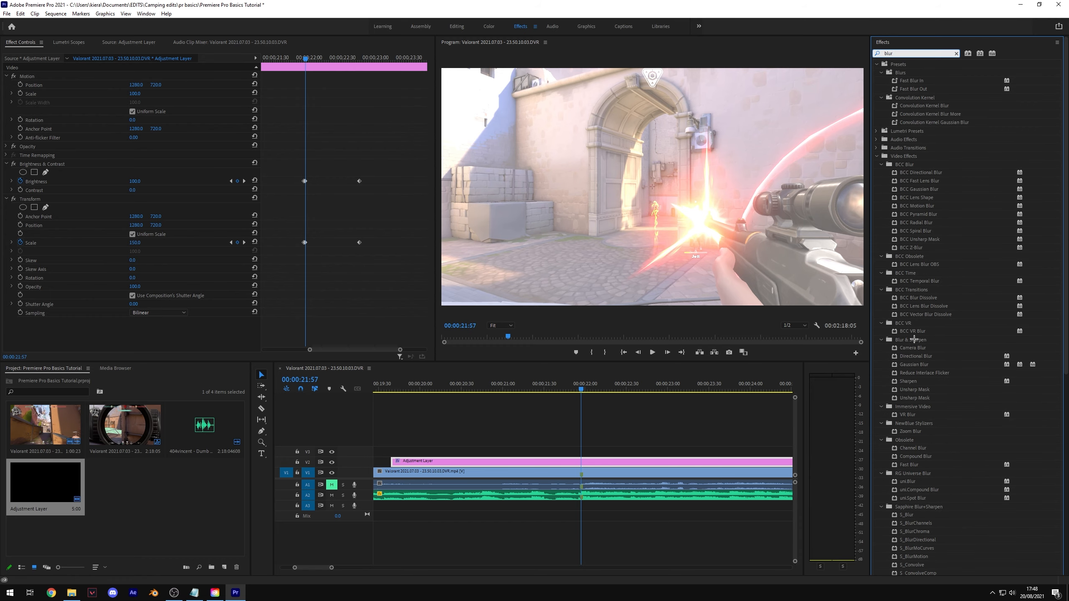
{"action": "left_click", "coordinate": [914, 340]}
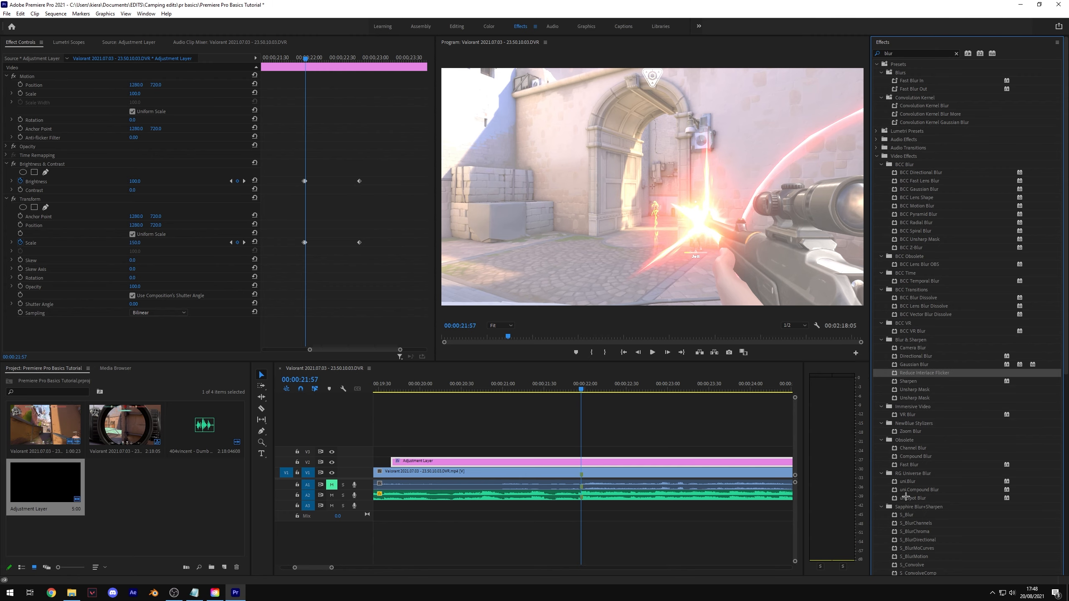
{"action": "scroll", "coordinate": [905, 496], "scroll_direction": "down", "scroll_amount": 3}
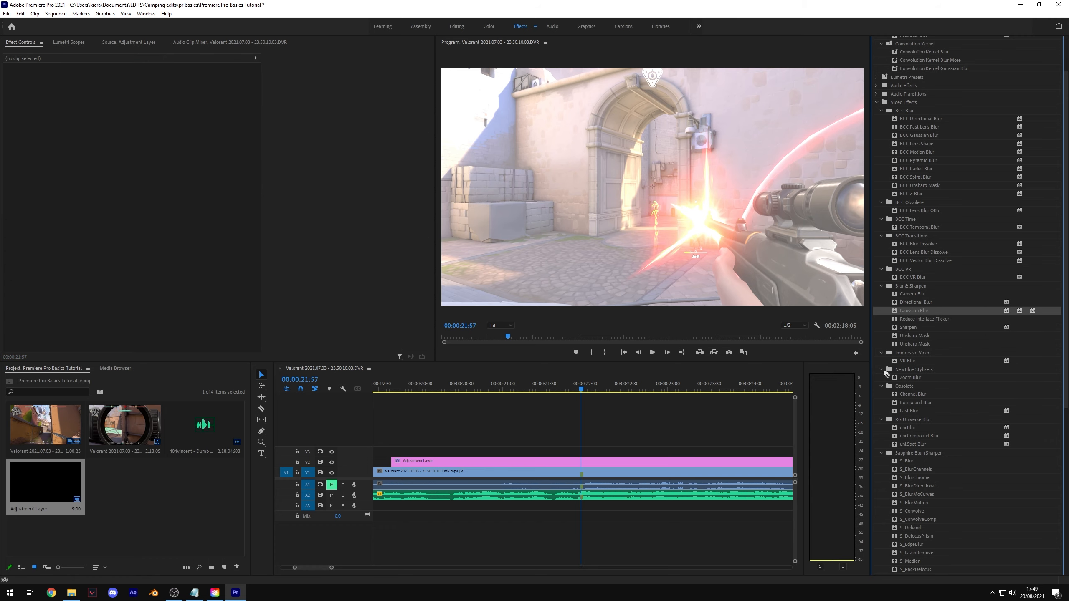
{"action": "left_click_drag", "start_coordinate": [909, 310], "coordinate": [581, 462]}
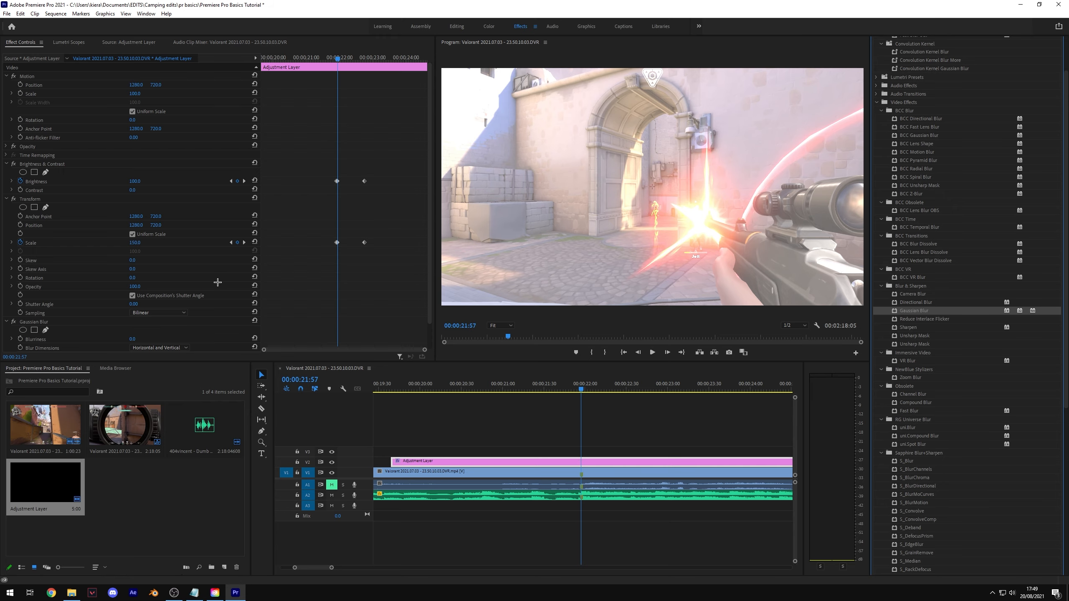
{"action": "scroll", "coordinate": [69, 231], "scroll_direction": "down", "scroll_amount": 3}
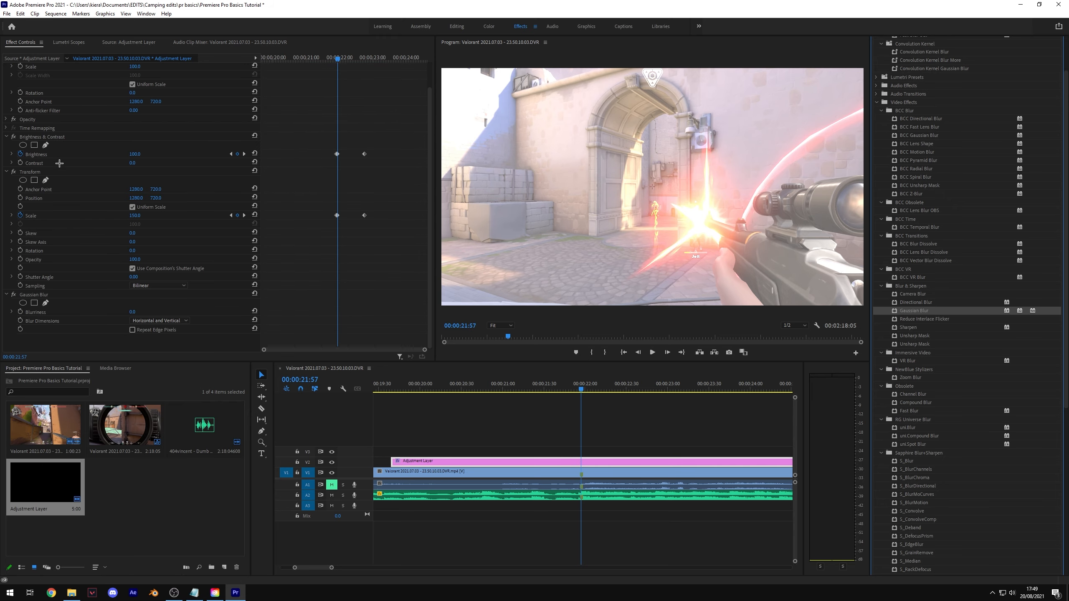
{"action": "left_click", "coordinate": [36, 296]}
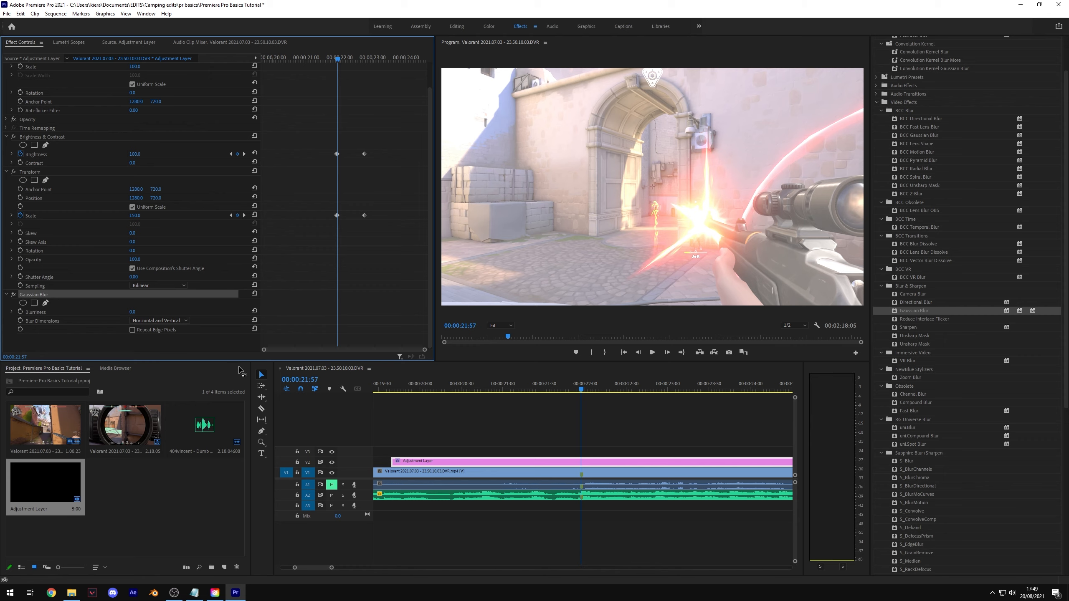
Set the Gaussian Blur Blurriness to 20 at 00:00:21:57 and start keyframing it there
{"action": "left_click", "coordinate": [355, 236]}
{"action": "scroll", "coordinate": [342, 194], "scroll_direction": "up", "scroll_amount": 2}
{"action": "scroll", "coordinate": [341, 194], "scroll_direction": "up", "scroll_amount": 3}
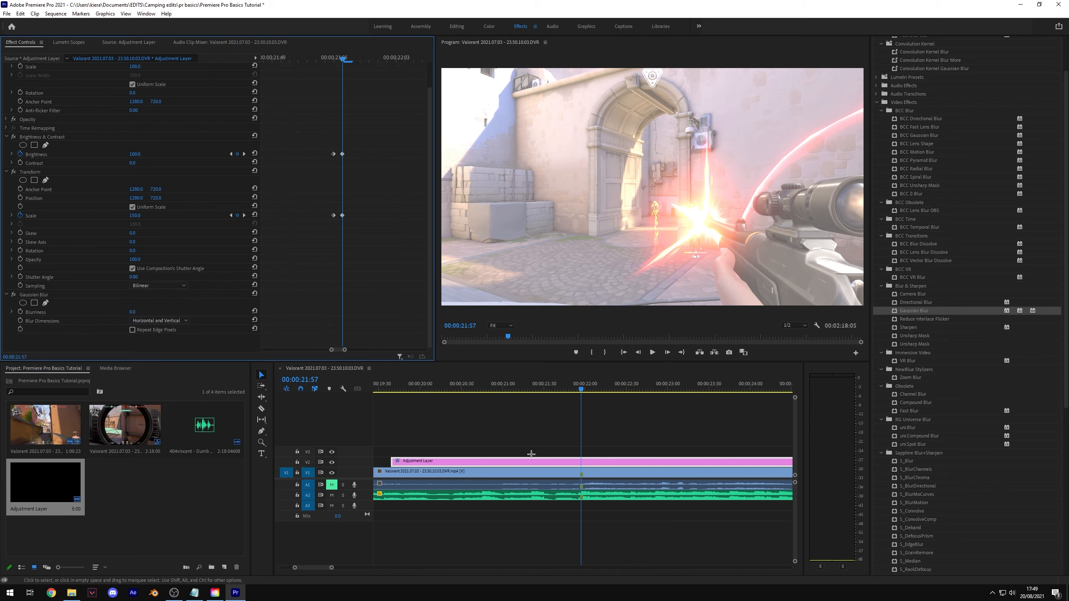
{"action": "mouse_move", "coordinate": [133, 312]}
{"action": "left_mouse_down"}
{"action": "mouse_move", "coordinate": [152, 312]}
{"action": "mouse_move", "coordinate": [142, 312]}
{"action": "left_mouse_up"}
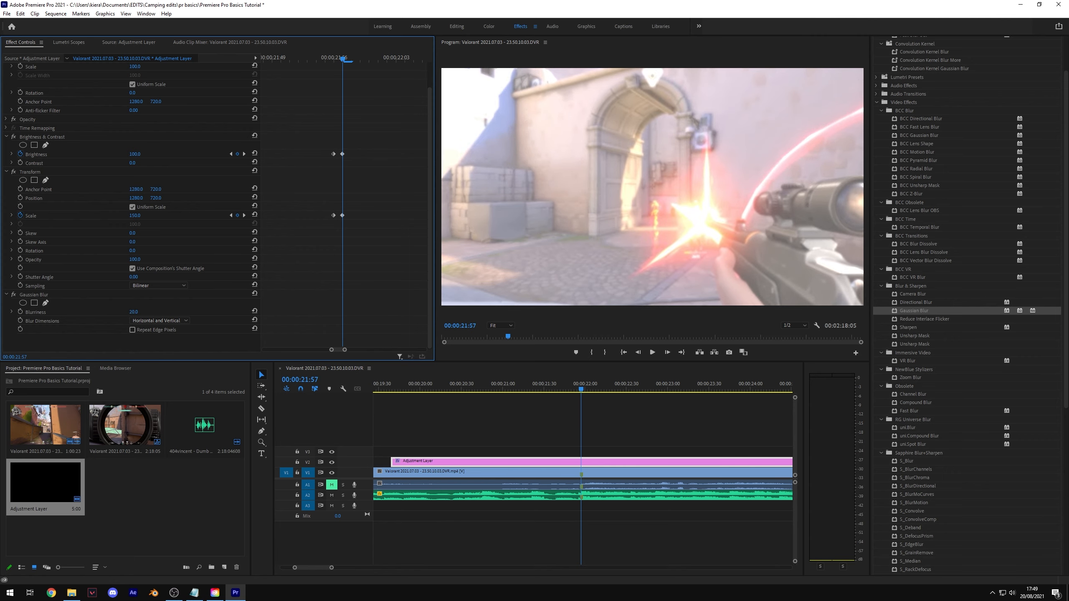
{"action": "left_click", "coordinate": [20, 311]}
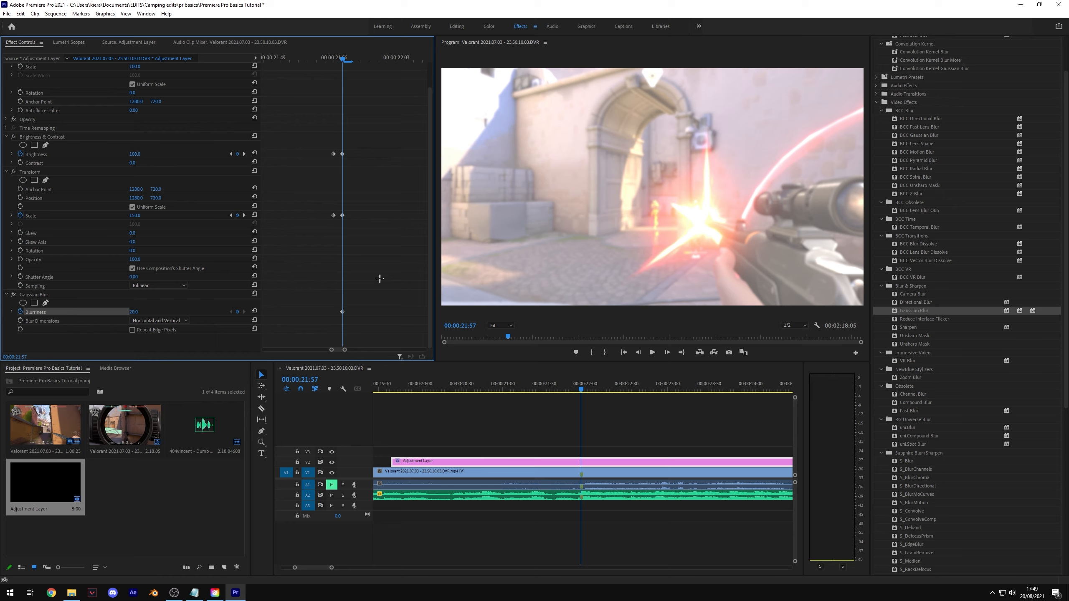
Add a Blurriness keyframe of 0 at 00:00:21:56, in line with the first Brightness and Scale keyframes
{"action": "left_click", "coordinate": [338, 59]}
{"action": "left_click", "coordinate": [135, 312]}
{"action": "type", "text": "0"}
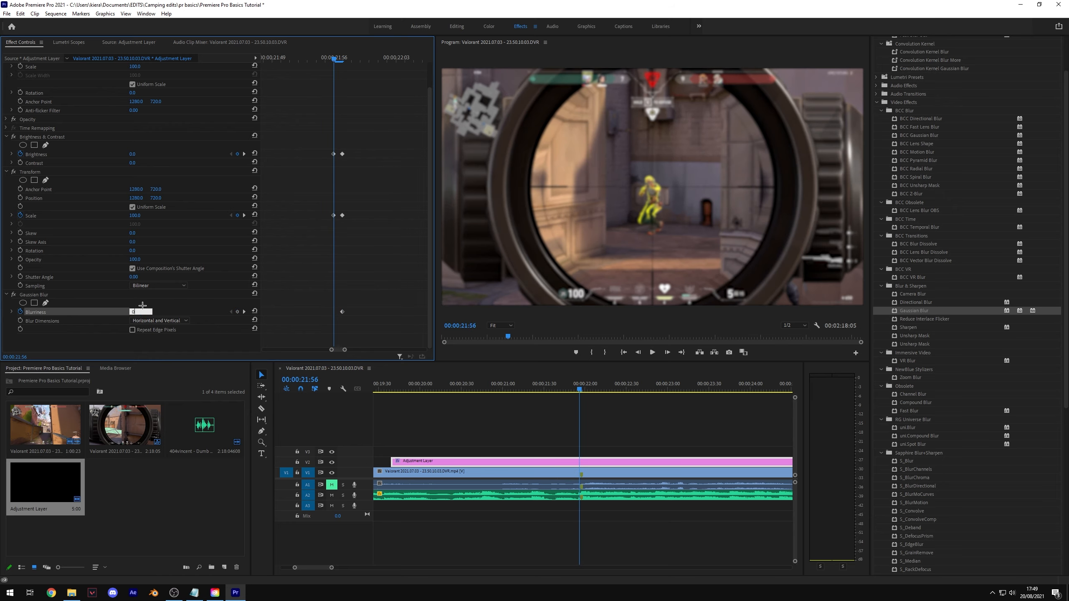
{"action": "left_click", "coordinate": [177, 310]}
Add a Blurriness keyframe of 0 at 00:00:22:46, in line with the last Brightness and Scale keyframes
{"action": "scroll", "coordinate": [349, 269], "scroll_direction": "down", "scroll_amount": 5}
{"action": "left_click_drag", "start_coordinate": [342, 60], "coordinate": [396, 68]}
{"action": "scroll", "coordinate": [272, 269], "scroll_direction": "up", "scroll_amount": 5}
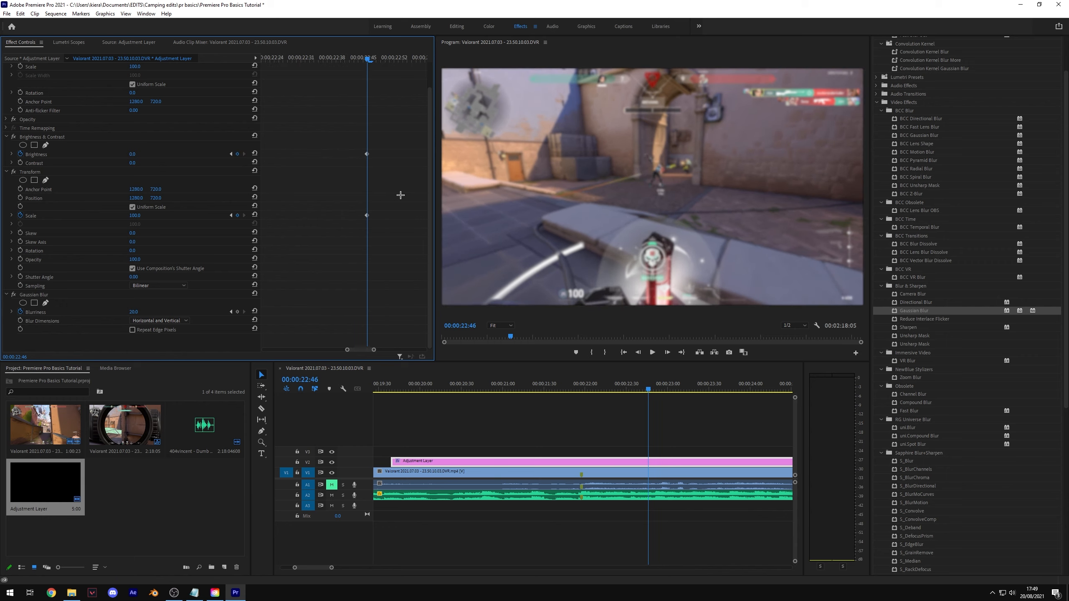
{"action": "left_click", "coordinate": [136, 312]}
{"action": "type", "text": "0"}
{"action": "key", "text": "Return"}
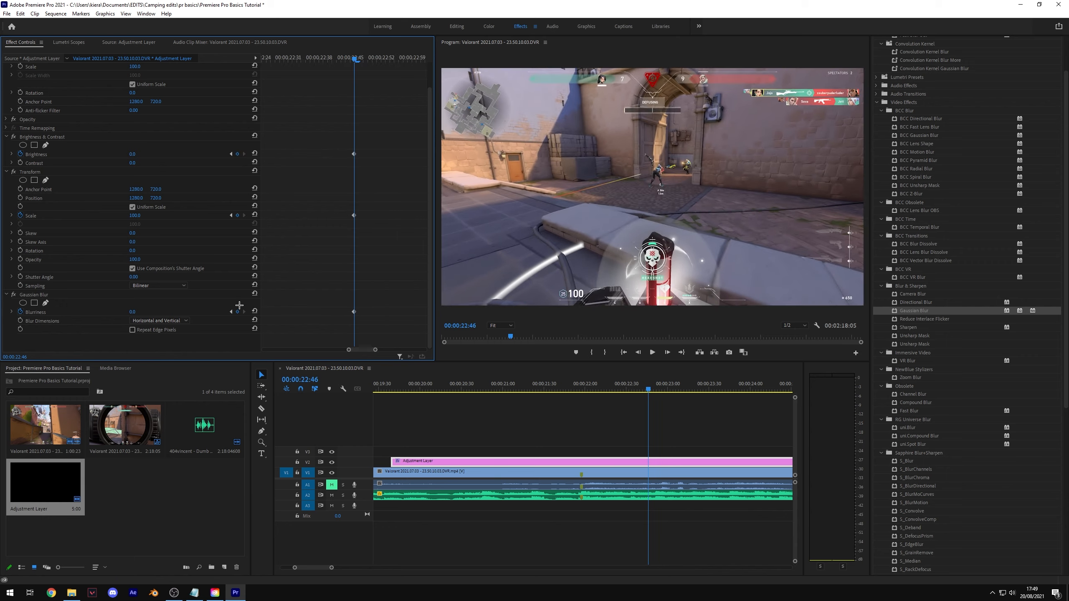
Play the combined flash, zoom and blur, and return the playhead to 00:00:21:57
{"action": "scroll", "coordinate": [325, 288], "scroll_direction": "down", "scroll_amount": 5}
{"action": "left_click", "coordinate": [330, 60]}
{"action": "key", "text": "space"}
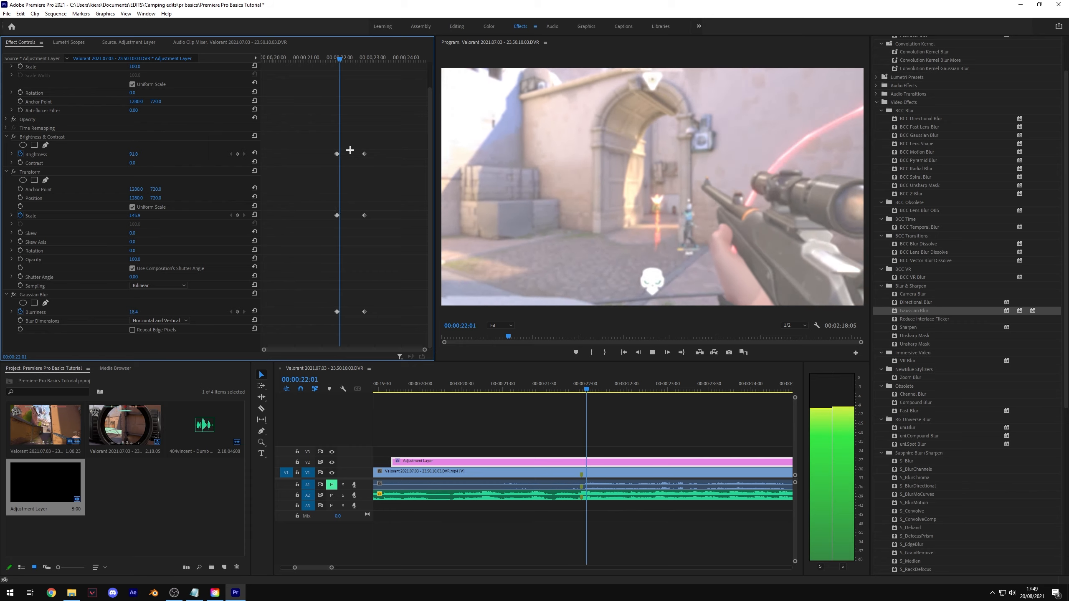
{"action": "key", "text": "space"}
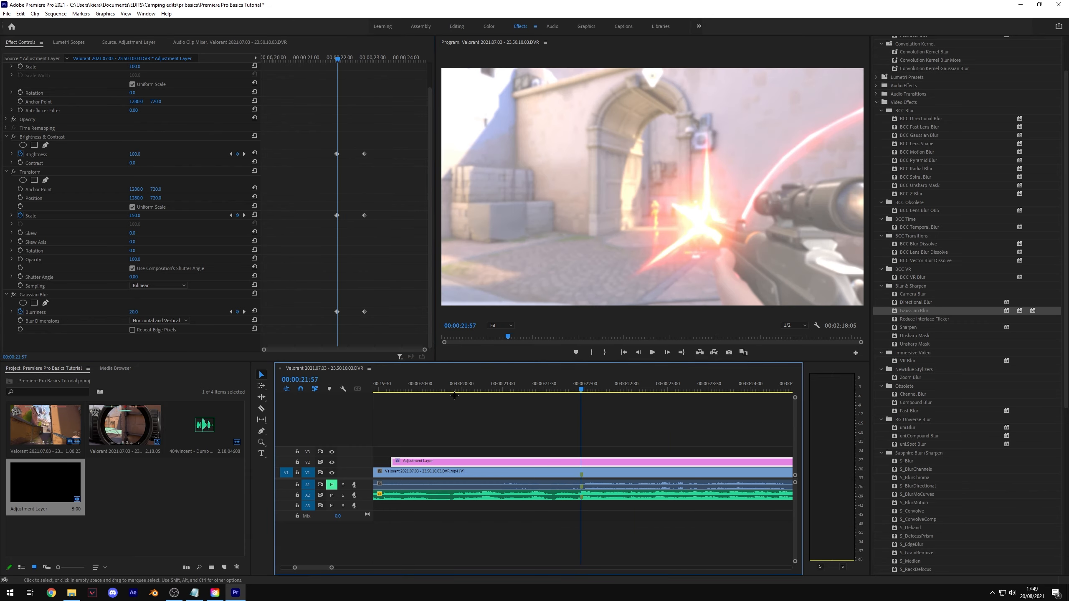
Search the effects for Lens Distortion and apply it to the adjustment layer
{"action": "left_click", "coordinate": [373, 265]}
{"action": "left_click", "coordinate": [586, 447]}
{"action": "scroll", "coordinate": [636, 444], "scroll_direction": "up", "scroll_amount": 3}
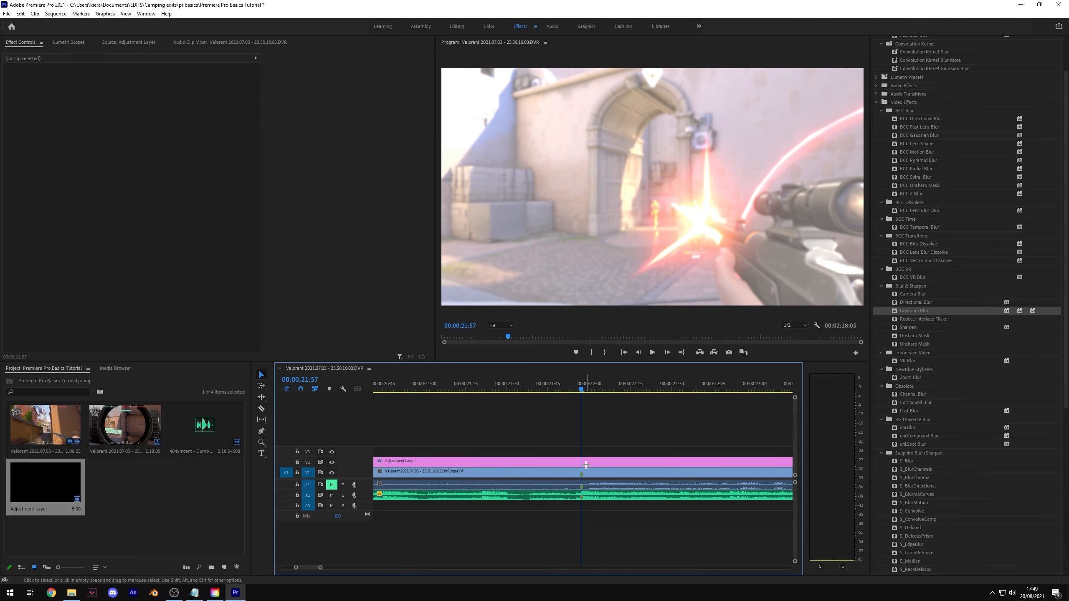
{"action": "left_click", "coordinate": [586, 464]}
{"action": "scroll", "coordinate": [911, 84], "scroll_direction": "up", "scroll_amount": 2}
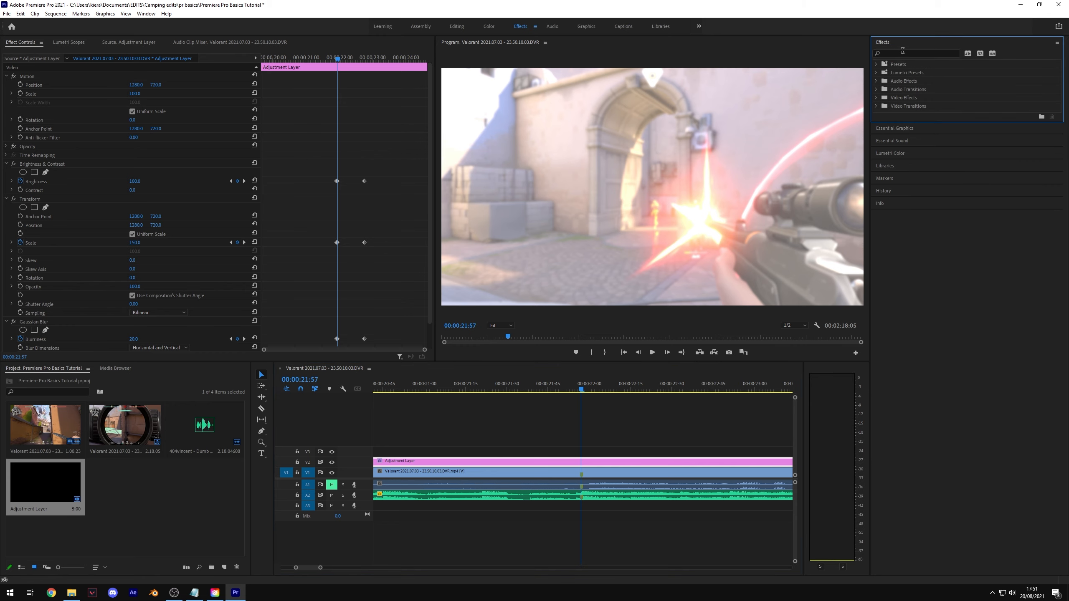
{"action": "left_click", "coordinate": [900, 51]}
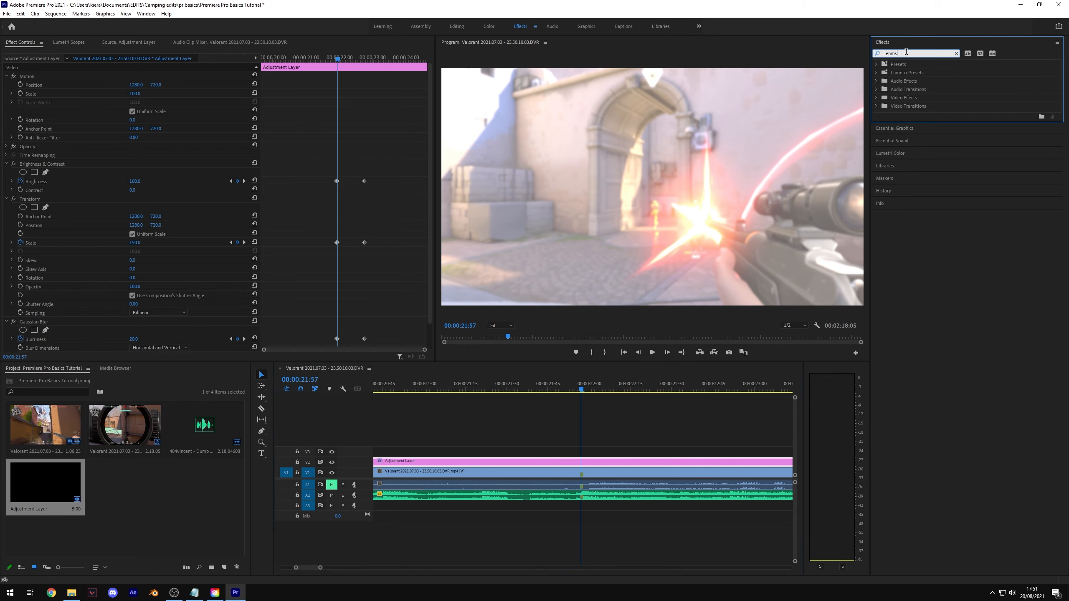
{"action": "type", "text": "lens distortio"}
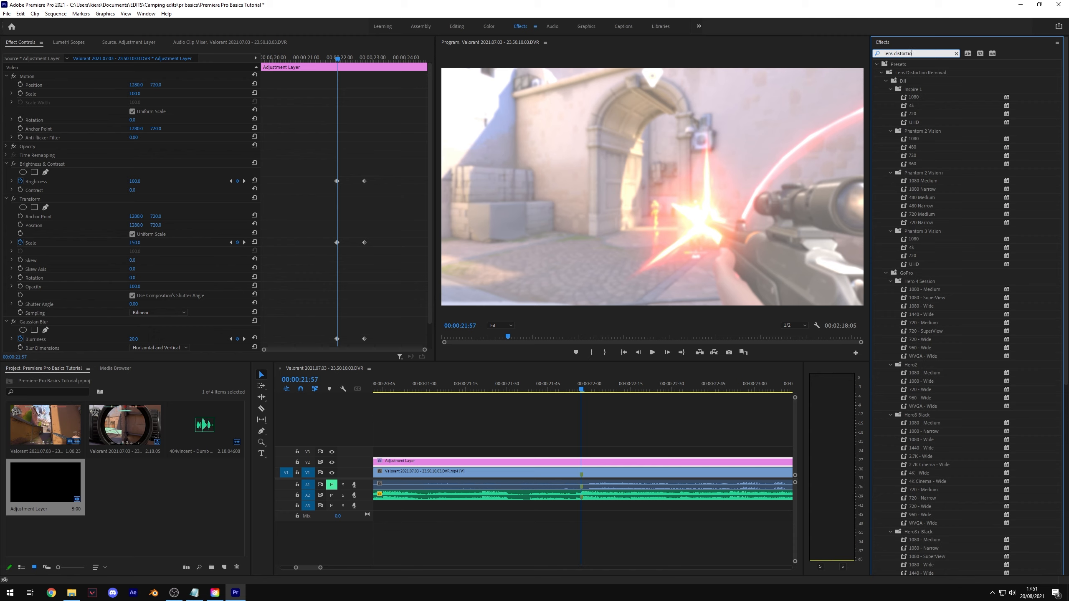
{"action": "left_click", "coordinate": [970, 155]}
{"action": "scroll", "coordinate": [964, 147], "scroll_direction": "down", "scroll_amount": 3}
{"action": "scroll", "coordinate": [922, 421], "scroll_direction": "down", "scroll_amount": 10}
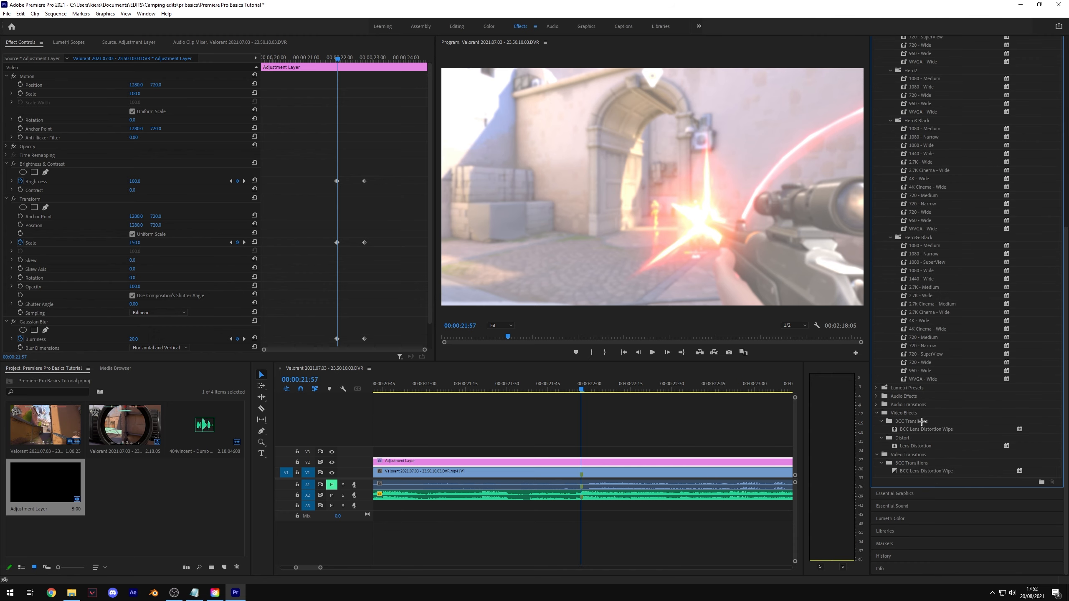
{"action": "left_click_drag", "start_coordinate": [917, 447], "coordinate": [586, 463]}
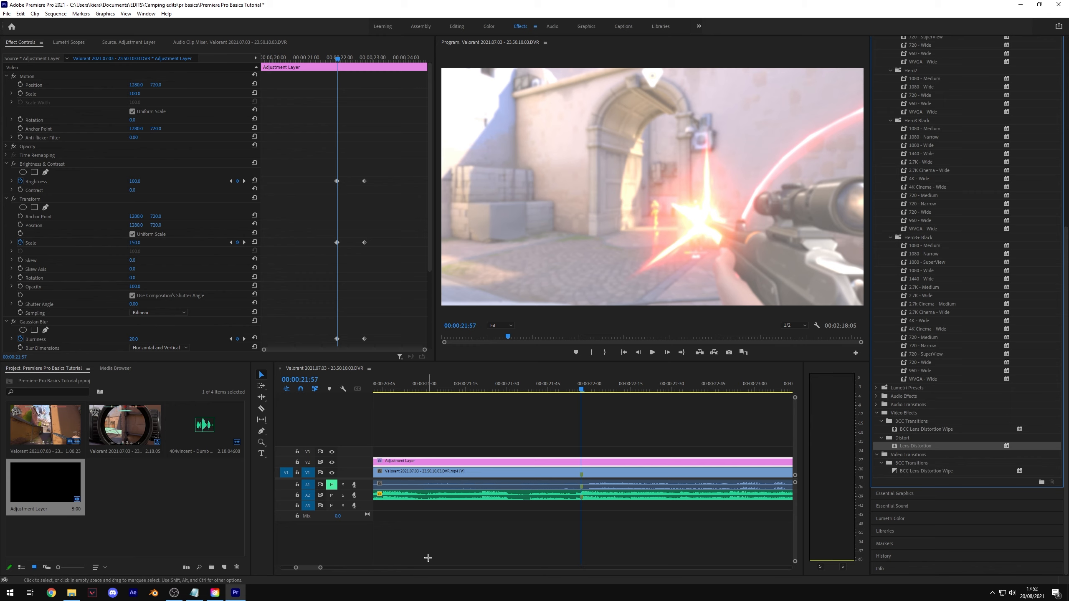
Start keyframing the Lens Distortion Curvature at 00:00:21:57 with a value of 0
{"action": "scroll", "coordinate": [194, 153], "scroll_direction": "down", "scroll_amount": 5}
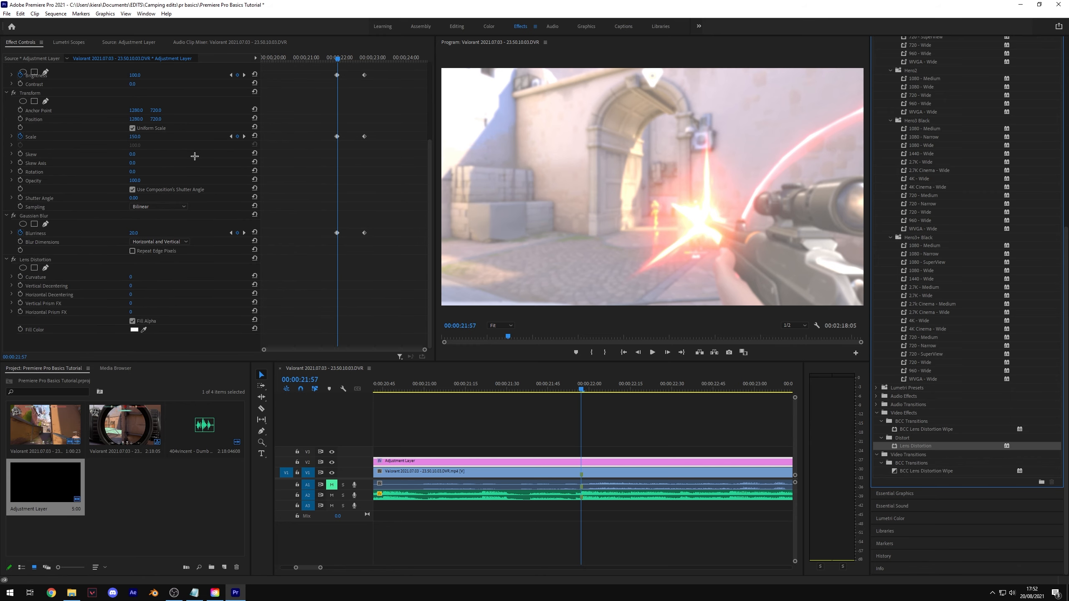
{"action": "left_click", "coordinate": [72, 261]}
{"action": "key", "text": "Delete"}
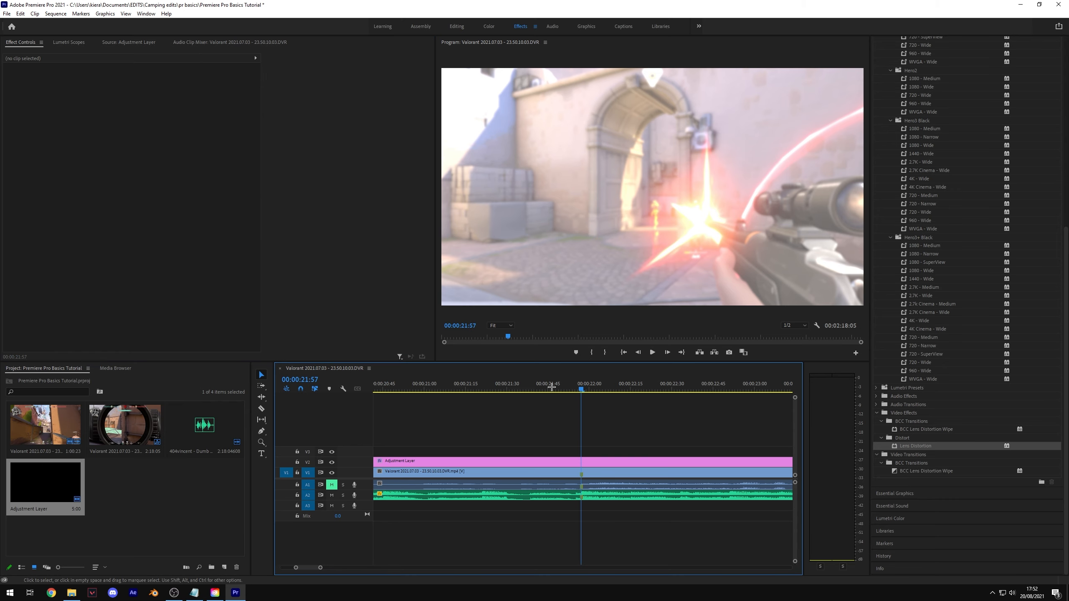
{"action": "scroll", "coordinate": [362, 274], "scroll_direction": "up", "scroll_amount": 3}
{"action": "scroll", "coordinate": [351, 277], "scroll_direction": "down", "scroll_amount": 5}
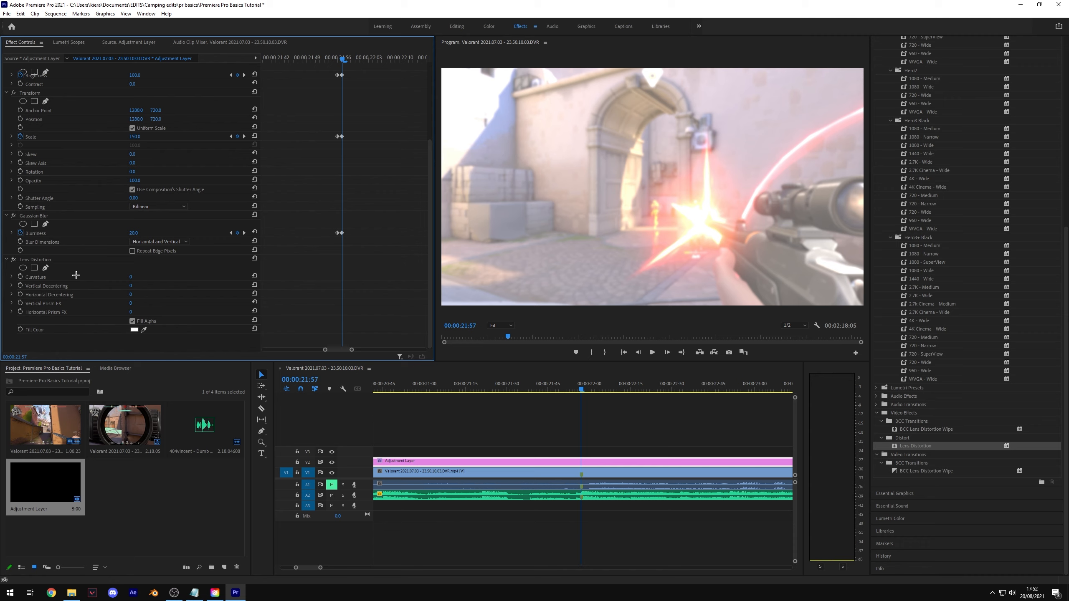
{"action": "left_click", "coordinate": [20, 277]}
Add a Curvature keyframe of -60 at 00:00:21:56
{"action": "left_click_drag", "start_coordinate": [343, 57], "coordinate": [337, 58]}
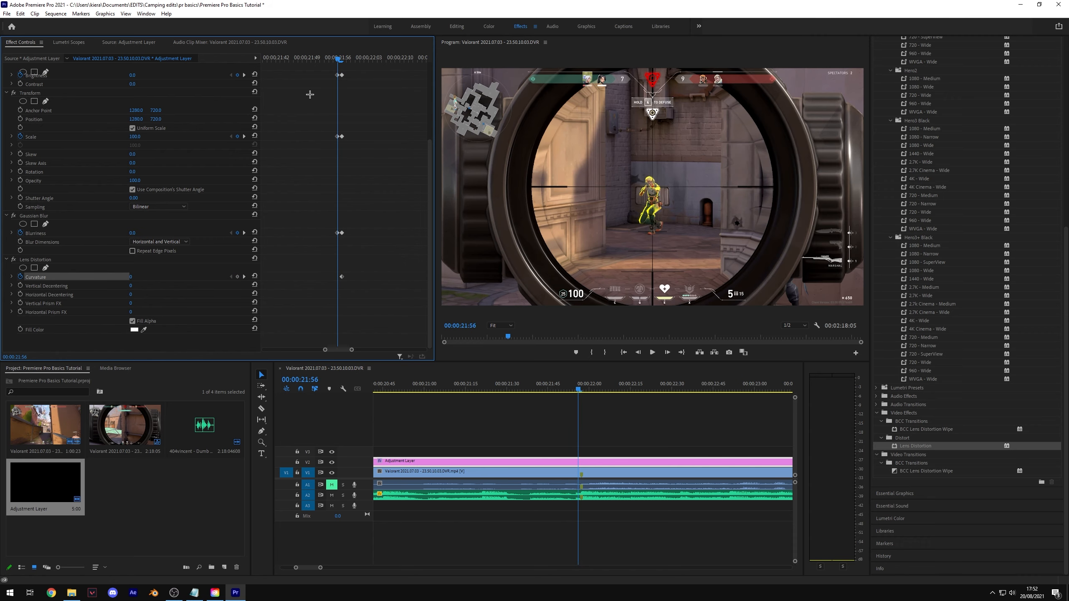
{"action": "left_click_drag", "start_coordinate": [130, 277], "coordinate": [106, 277]}
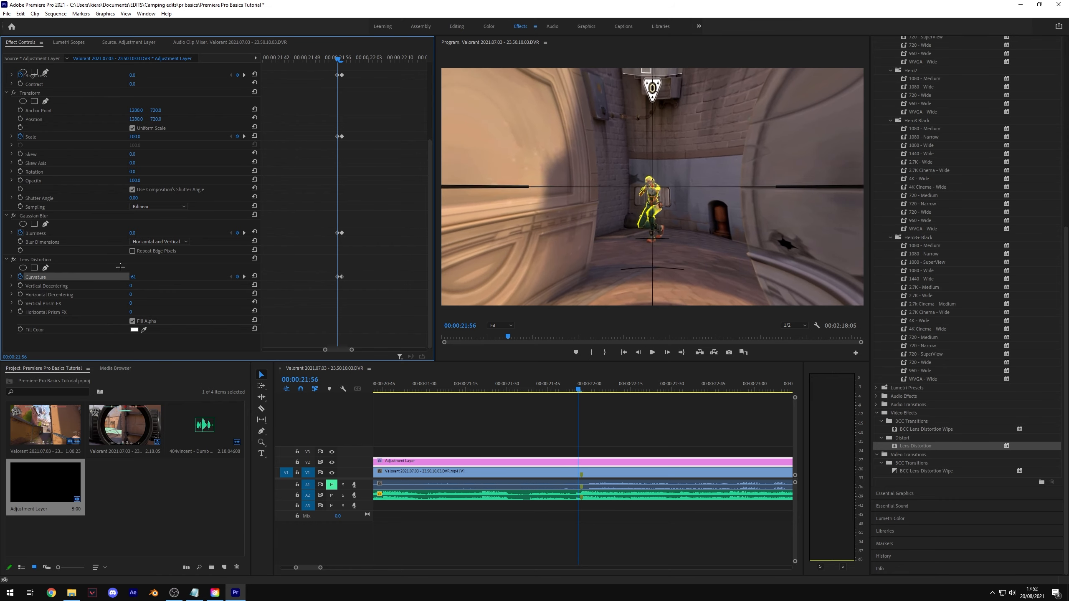
{"action": "left_click", "coordinate": [133, 278]}
{"action": "type", "text": "-60"}
{"action": "key", "text": "Return"}
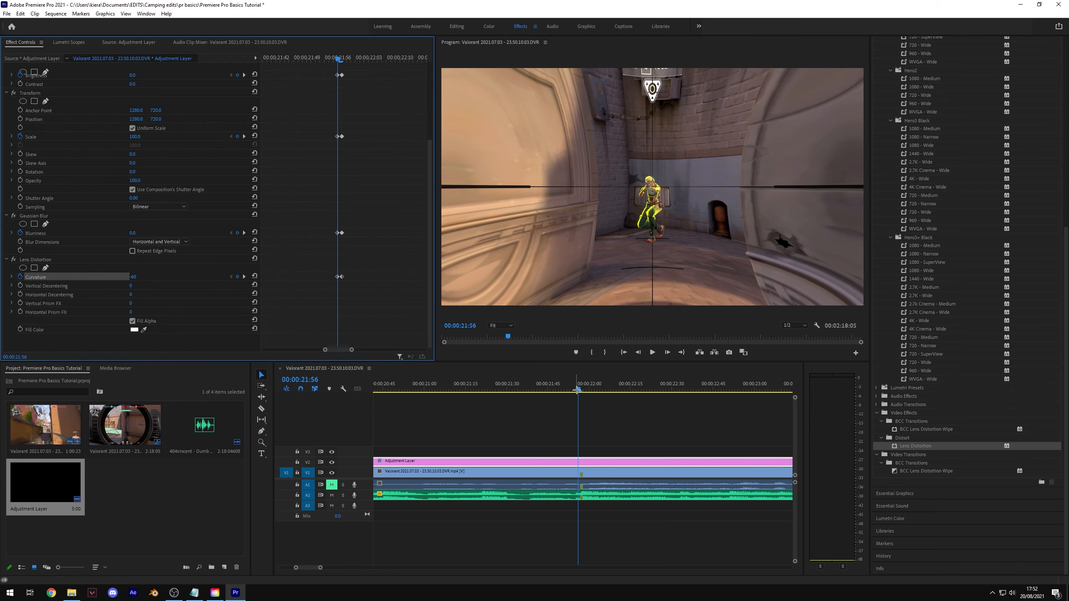
Mute audio track A2 and add a Curvature keyframe of 0 at 00:00:21:38
{"action": "left_click_drag", "start_coordinate": [580, 390], "coordinate": [528, 392]}
{"action": "left_click", "coordinate": [331, 495]}
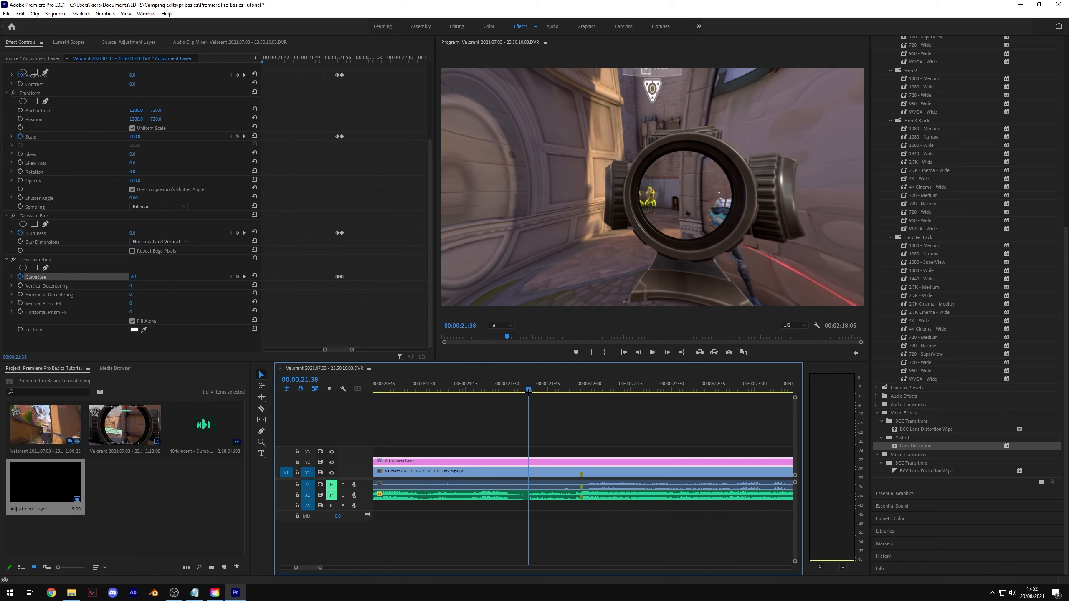
{"action": "left_click", "coordinate": [132, 277]}
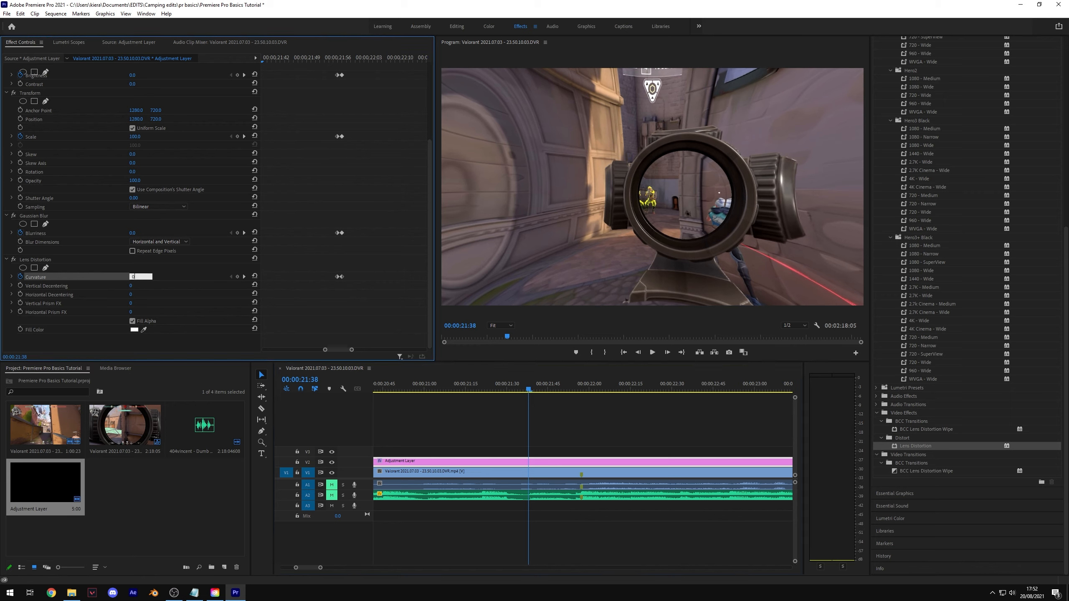
{"action": "key", "text": "Return"}
{"action": "left_click", "coordinate": [323, 316]}
{"action": "key", "text": "minus"}
{"action": "key", "text": "minus"}
{"action": "left_click_drag", "start_coordinate": [334, 350], "coordinate": [310, 352]}
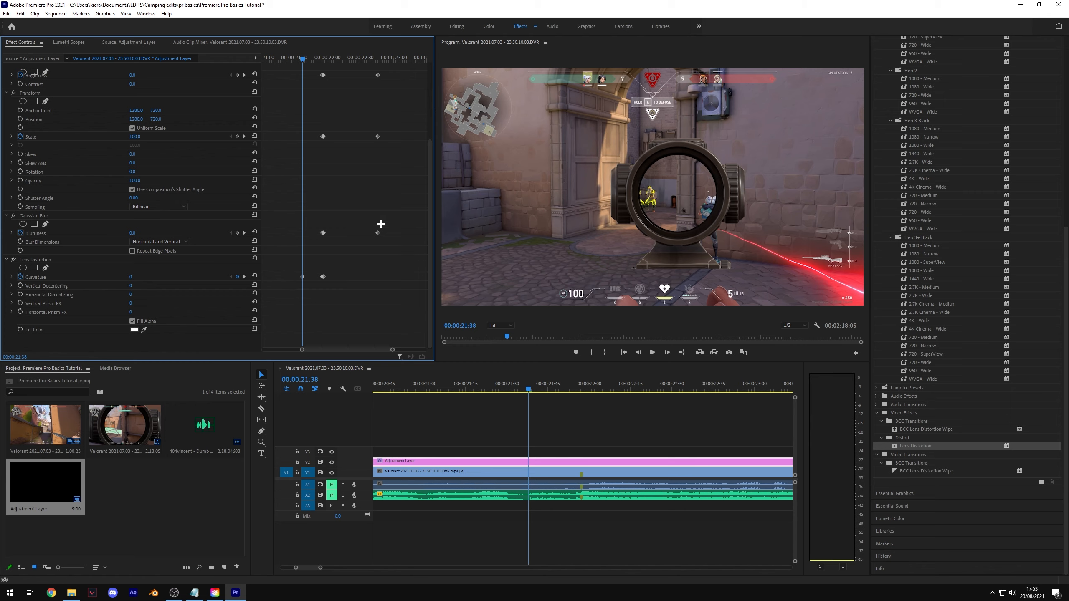
Unmute audio track A2, play the finished effects from 00:00:19:35, and move the playhead to 00:00:23:01
{"action": "left_click_drag", "start_coordinate": [528, 389], "coordinate": [484, 404]}
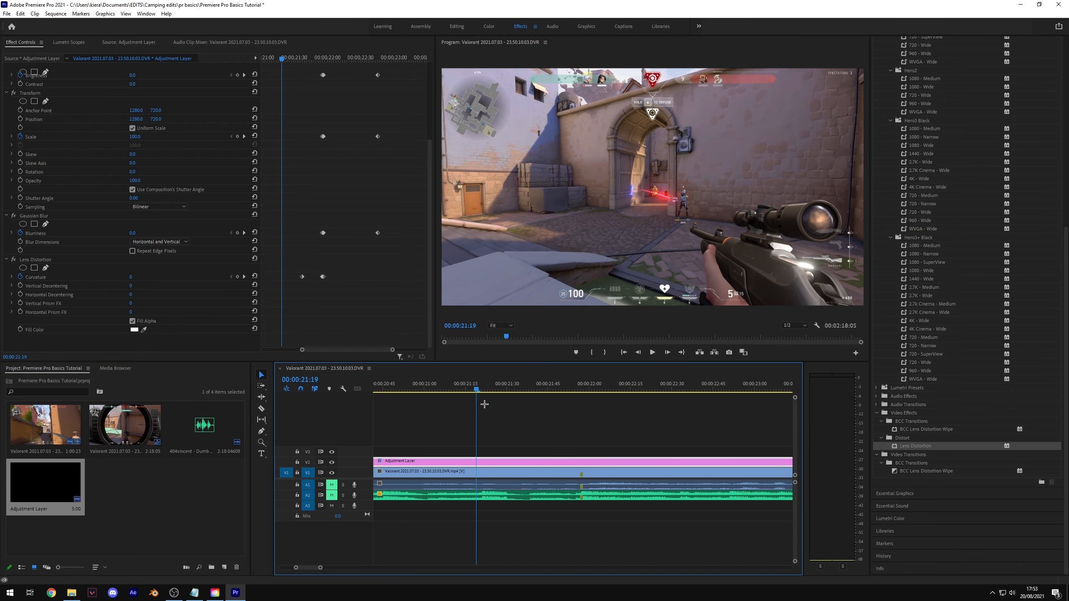
{"action": "left_click", "coordinate": [530, 430]}
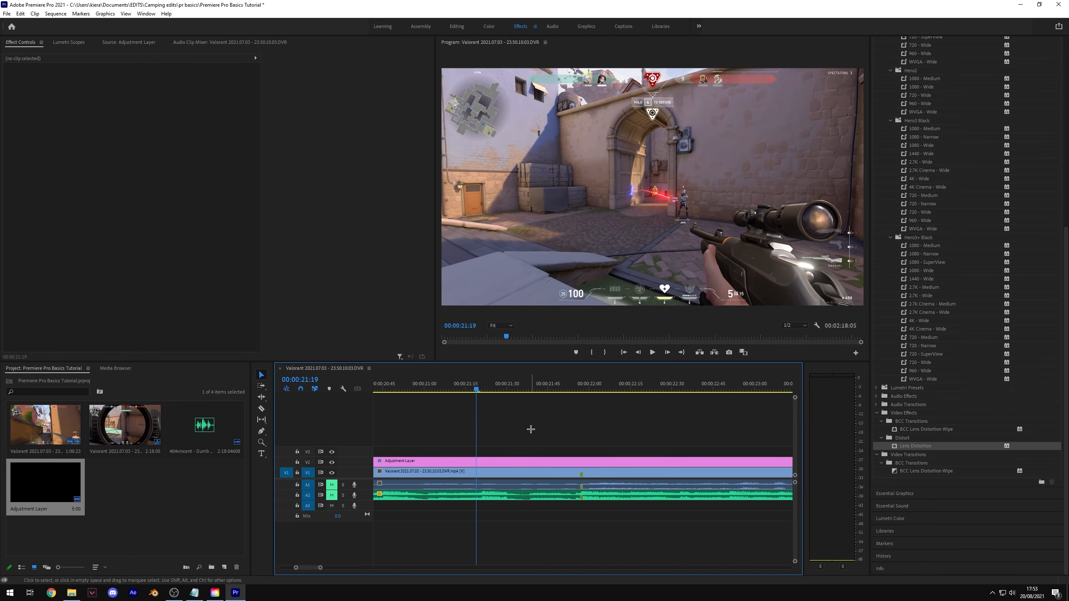
{"action": "left_click", "coordinate": [332, 496]}
{"action": "key", "text": "minus"}
{"action": "left_click", "coordinate": [498, 385]}
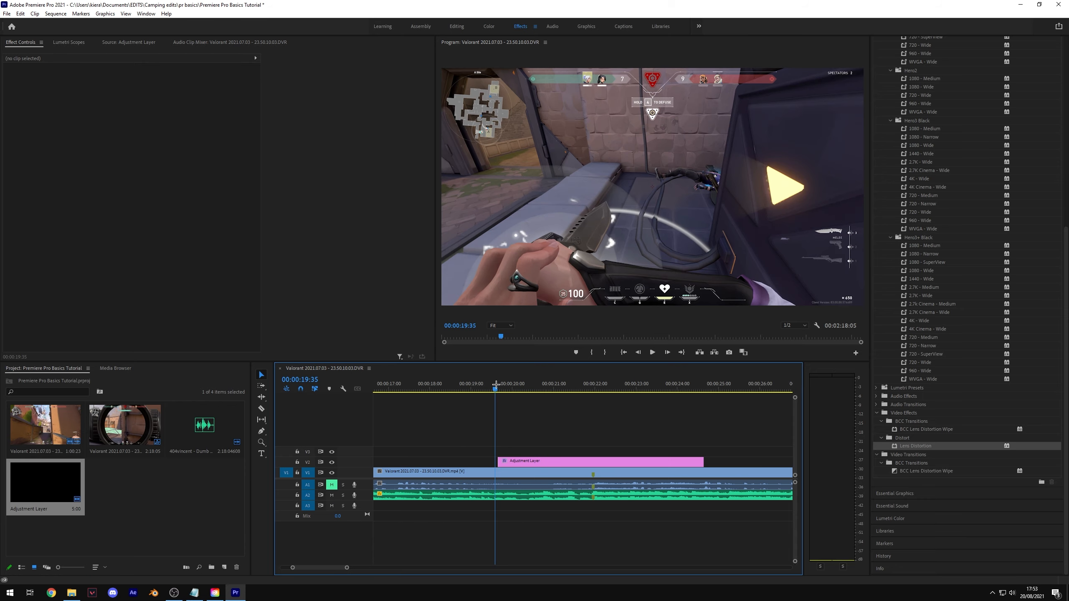
{"action": "key", "text": "space"}
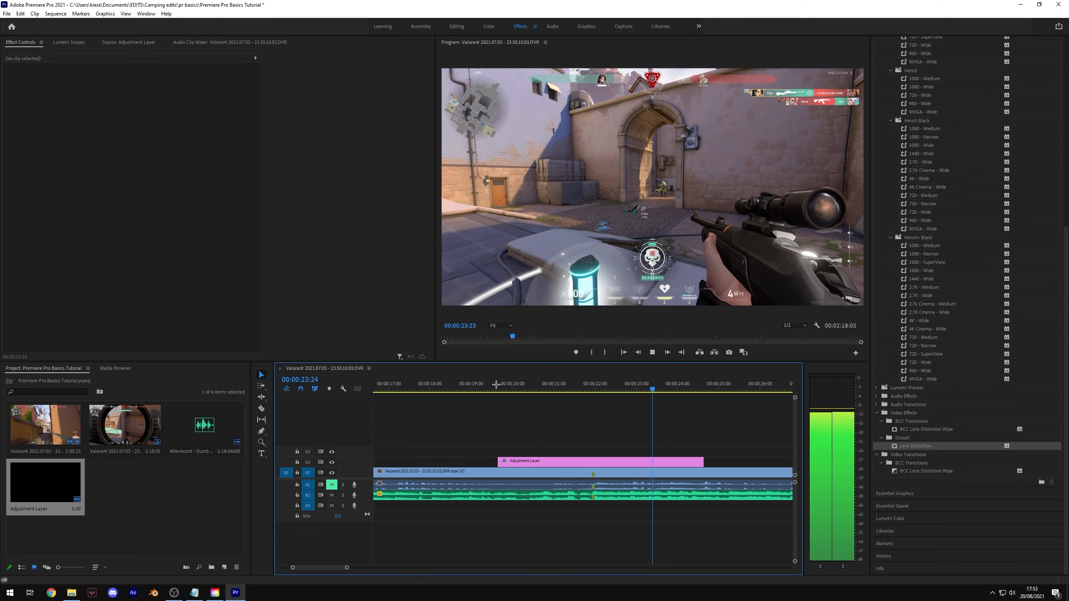
{"action": "key", "text": "space"}
{"action": "left_click", "coordinate": [498, 387]}
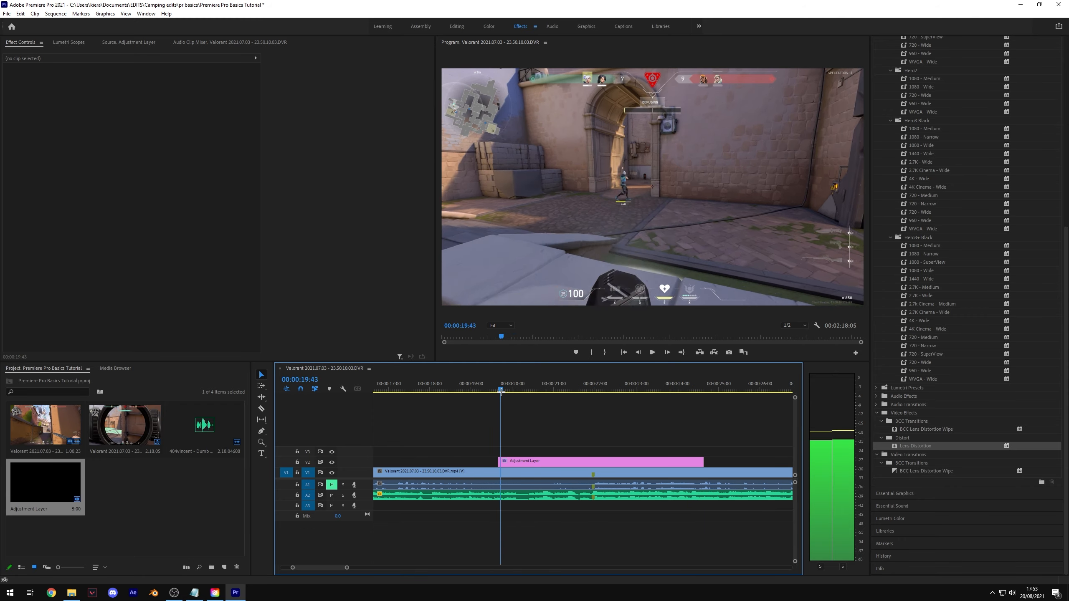
{"action": "left_click_drag", "start_coordinate": [497, 390], "coordinate": [637, 429]}
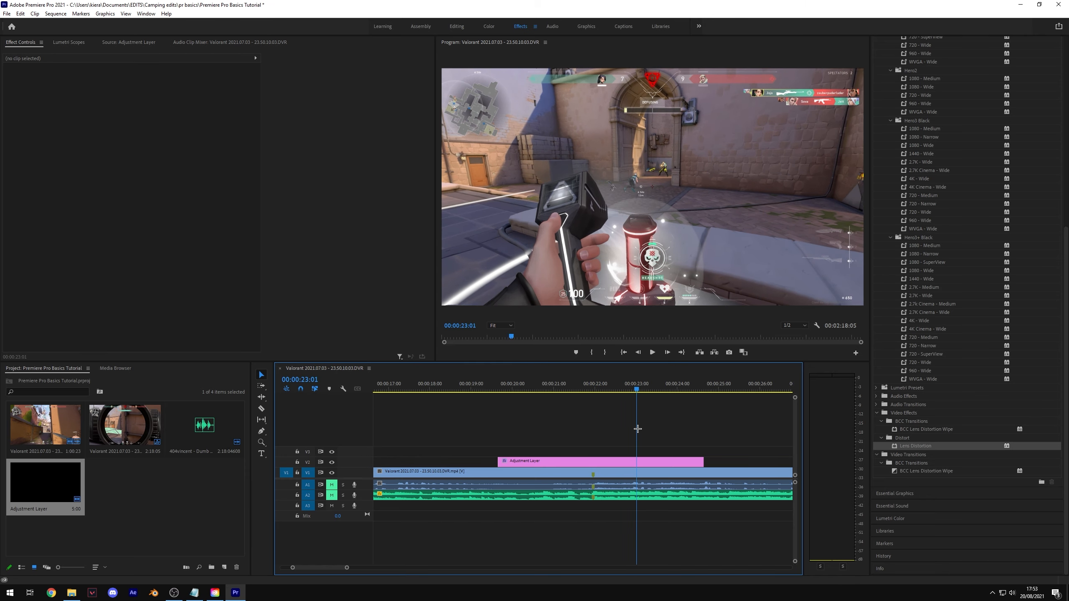
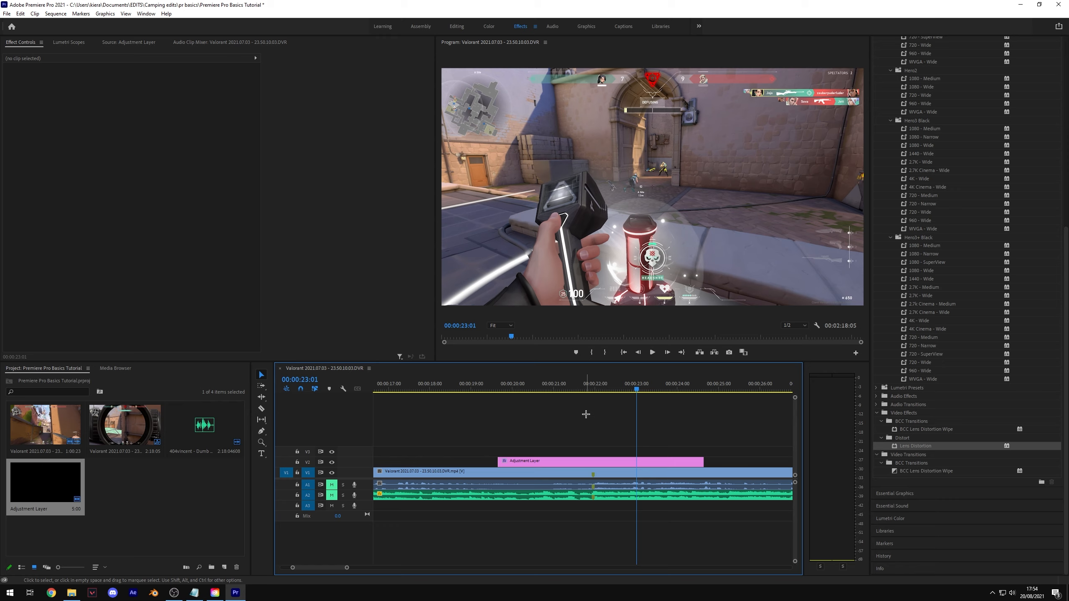
Trim the adjustment layer tightly around its keyframes, from just before the first Curvature keyframe to 00:00:22:48
{"action": "left_click", "coordinate": [600, 462]}
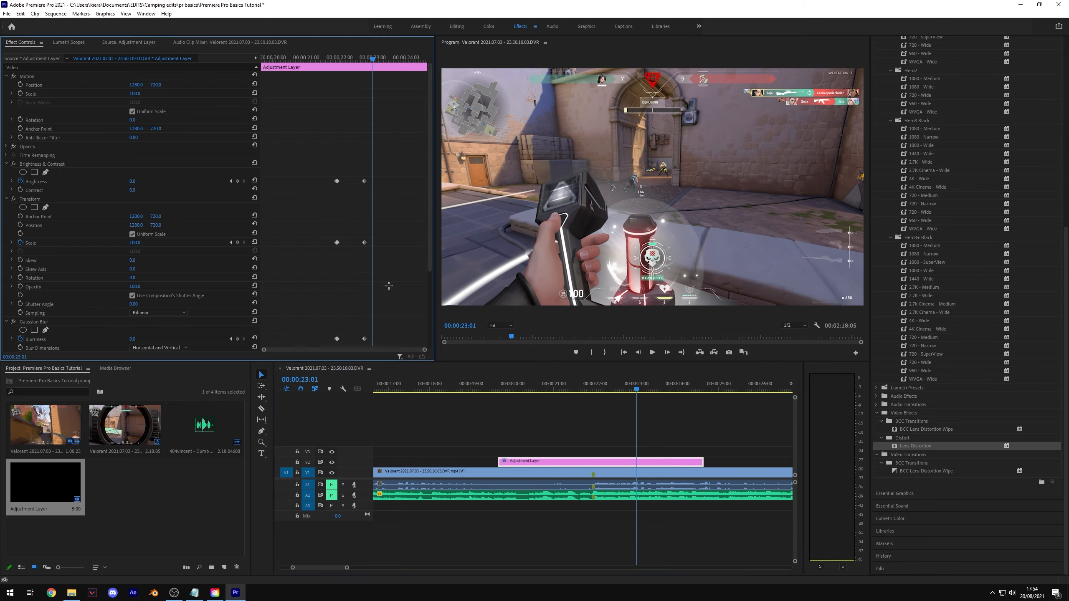
{"action": "left_click_drag", "start_coordinate": [372, 59], "coordinate": [324, 61]}
{"action": "scroll", "coordinate": [316, 184], "scroll_direction": "down", "scroll_amount": 3}
{"action": "scroll", "coordinate": [315, 184], "scroll_direction": "down", "scroll_amount": 2}
{"action": "left_click_drag", "start_coordinate": [498, 462], "coordinate": [577, 472]}
{"action": "left_click_drag", "start_coordinate": [265, 59], "coordinate": [327, 68]}
{"action": "left_click_drag", "start_coordinate": [702, 462], "coordinate": [627, 475]}
{"action": "left_click", "coordinate": [360, 263]}
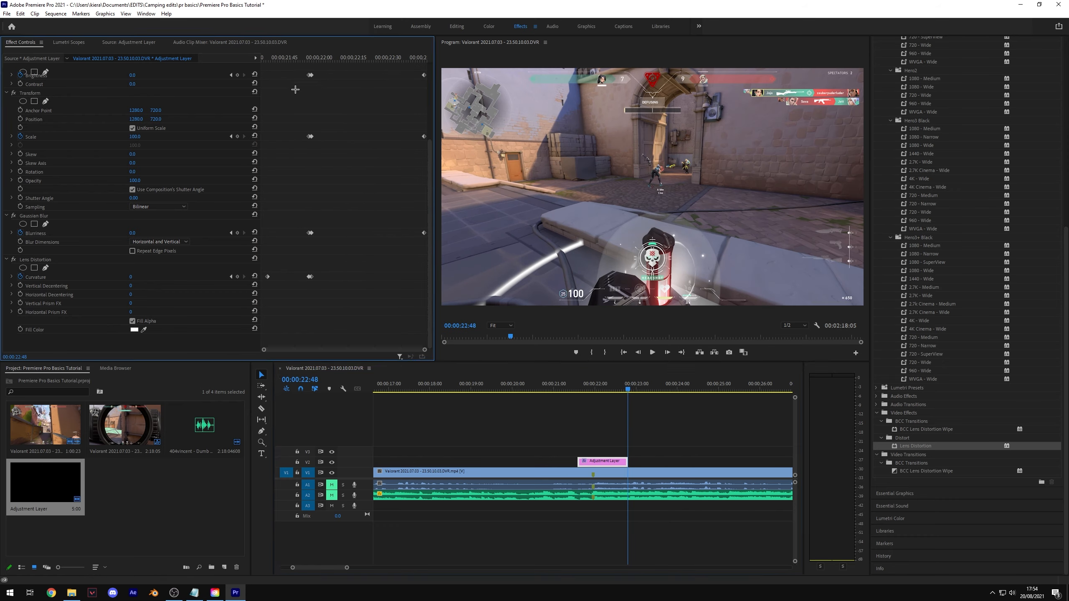
Scrub through the trimmed adjustment layer to 00:00:22:04 and check the playback resolution options
{"action": "left_click_drag", "start_coordinate": [575, 390], "coordinate": [597, 423]}
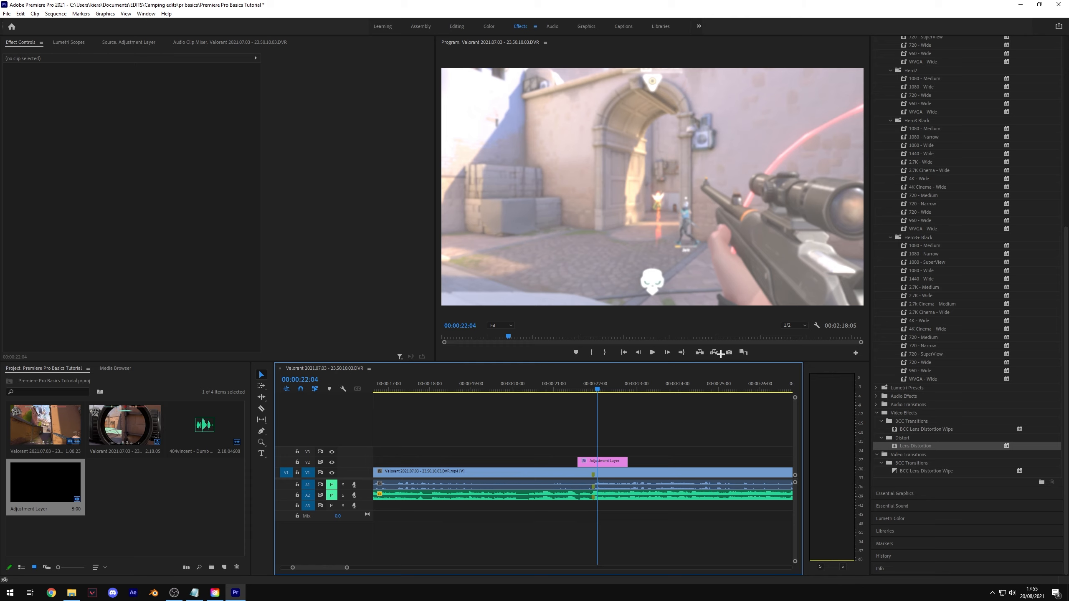
{"action": "left_click", "coordinate": [791, 324]}
{"action": "left_click", "coordinate": [669, 442]}
Mark the range around the adjustment layer with an In point at 00:00:20:29 and an Out point at 00:00:23:55
{"action": "left_click_drag", "start_coordinate": [597, 391], "coordinate": [532, 391]}
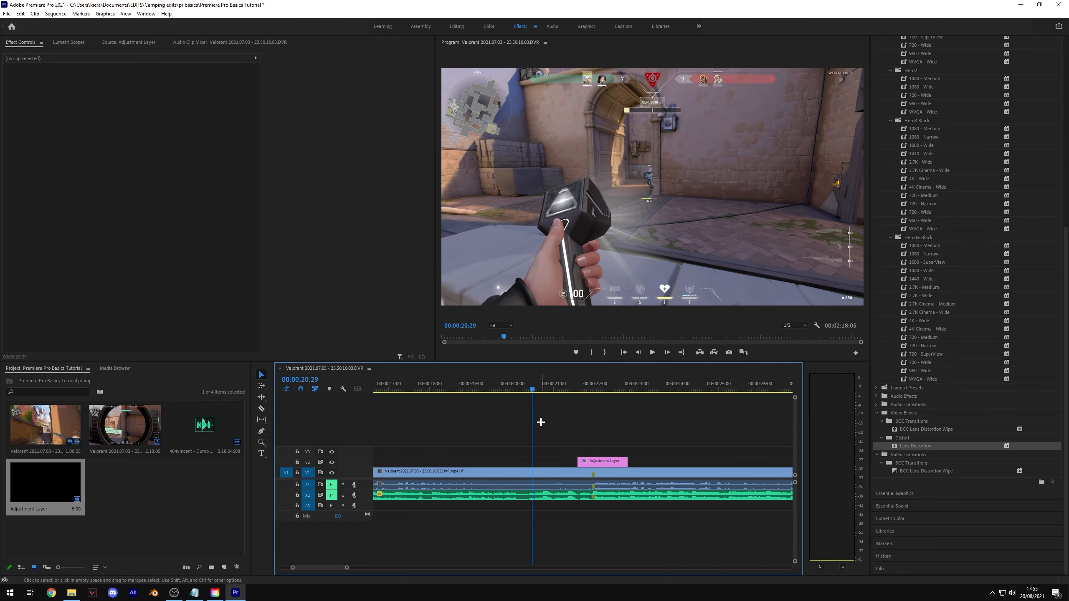
{"action": "key", "text": "i"}
{"action": "left_click_drag", "start_coordinate": [533, 390], "coordinate": [674, 422]}
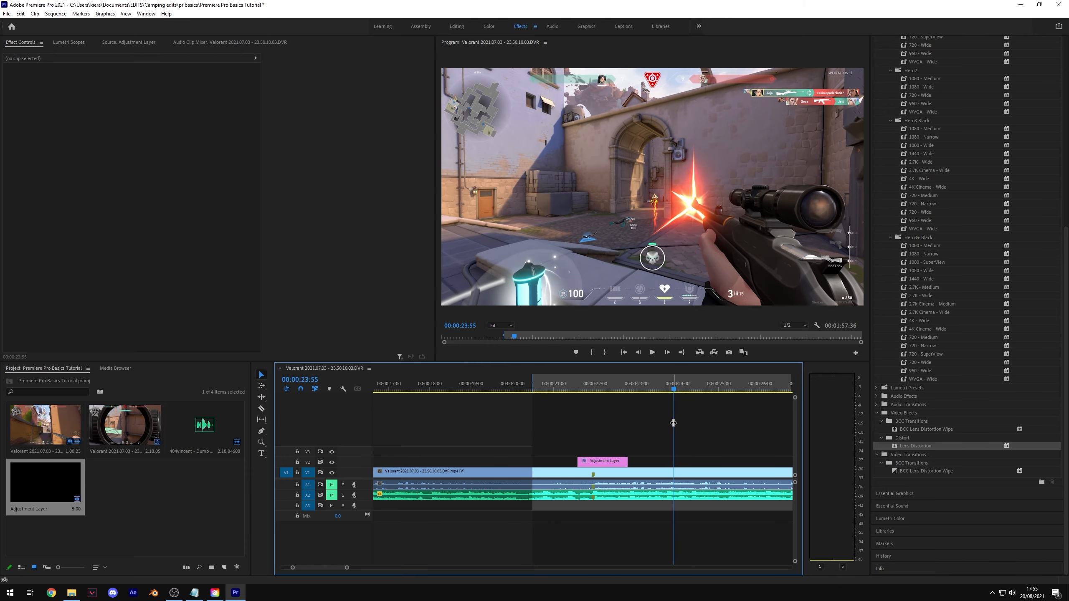
{"action": "key", "text": "o"}
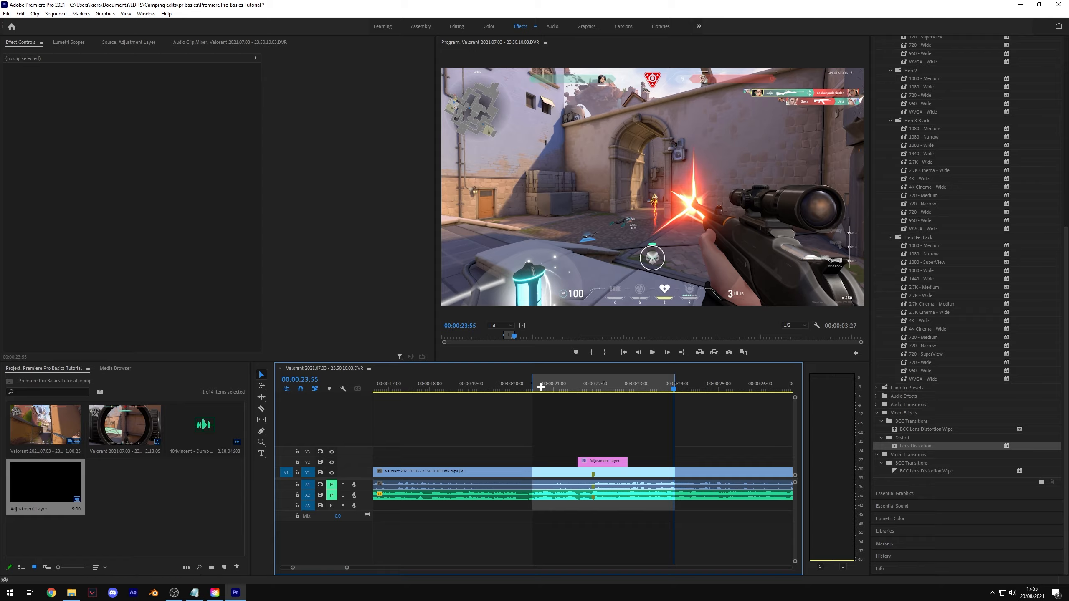
Render the effects between the In and Out points and replay the section from 00:00:20:31
{"action": "left_click_drag", "start_coordinate": [540, 386], "coordinate": [569, 395]}
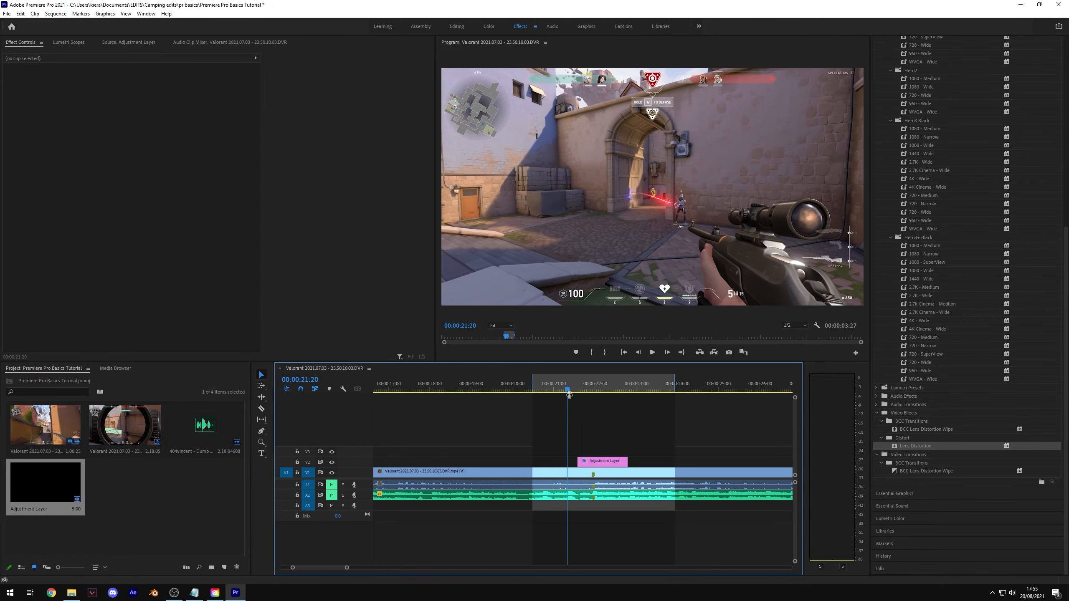
{"action": "left_click", "coordinate": [53, 14]}
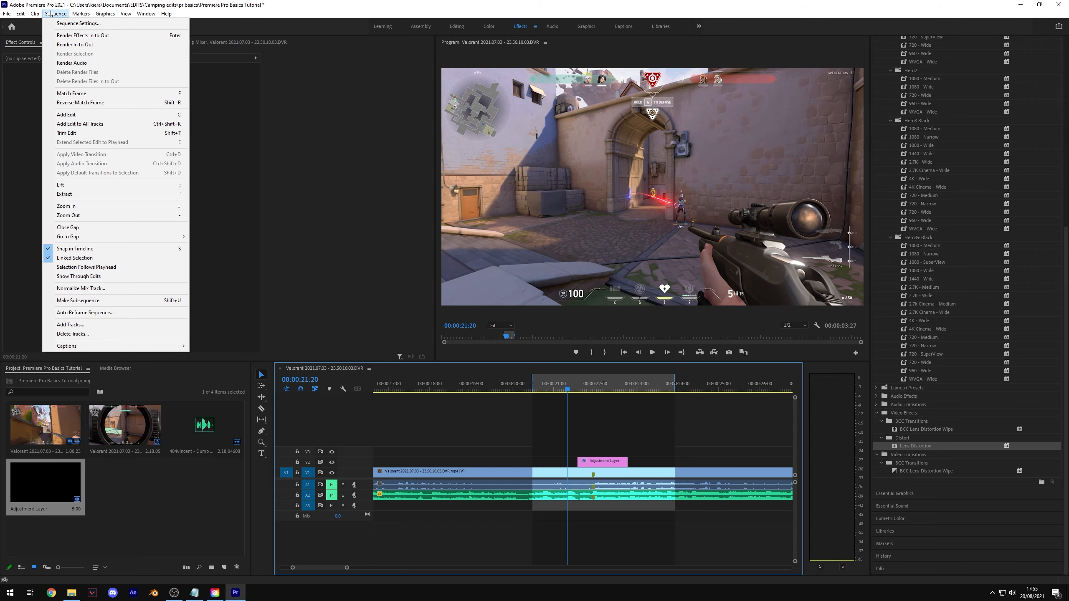
{"action": "left_click", "coordinate": [122, 35]}
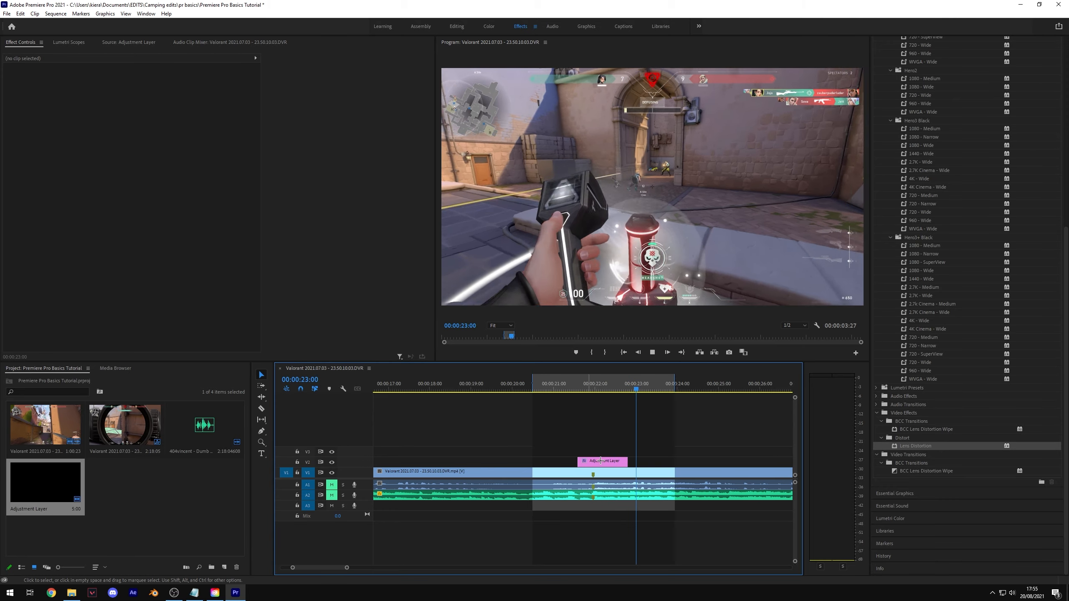
{"action": "left_click", "coordinate": [533, 386]}
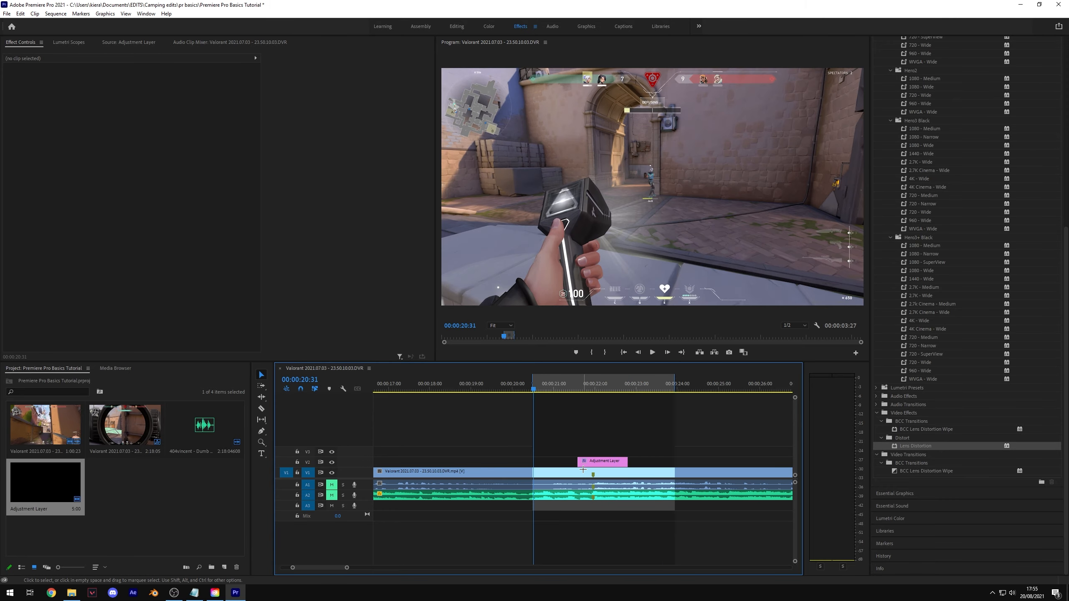
{"action": "key", "text": "space"}
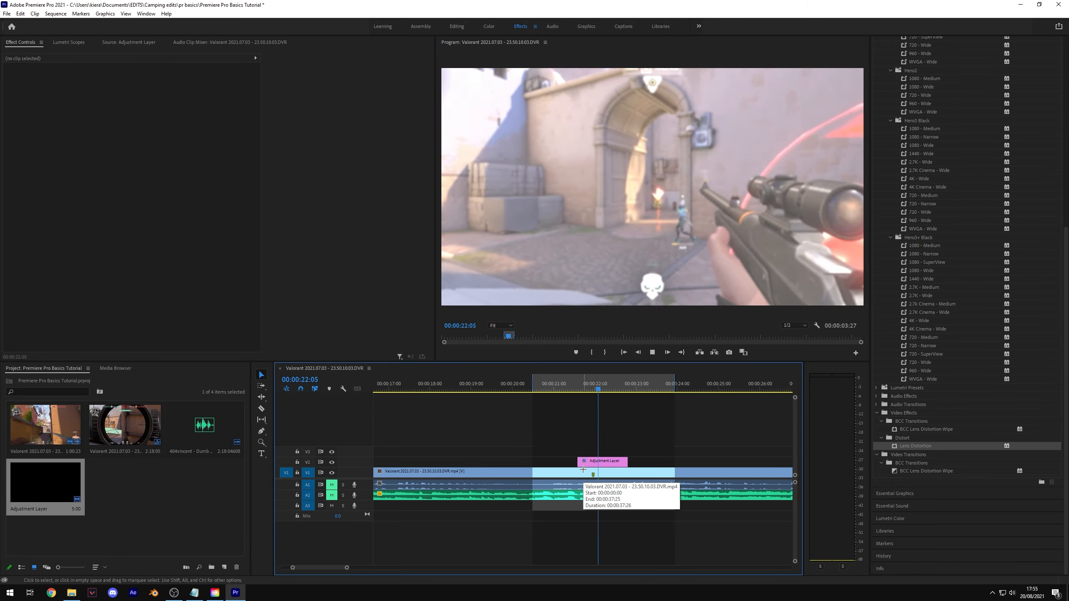
{"action": "key", "text": "space"}
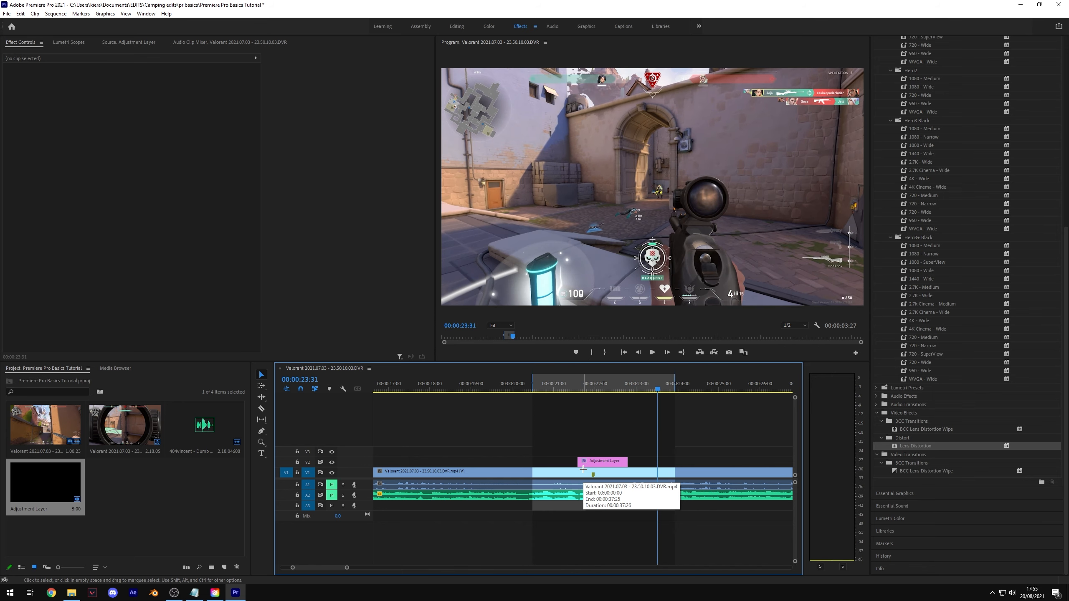
Clear the sequence's In and Out points
{"action": "right_click", "coordinate": [593, 384]}
{"action": "left_click", "coordinate": [640, 470]}
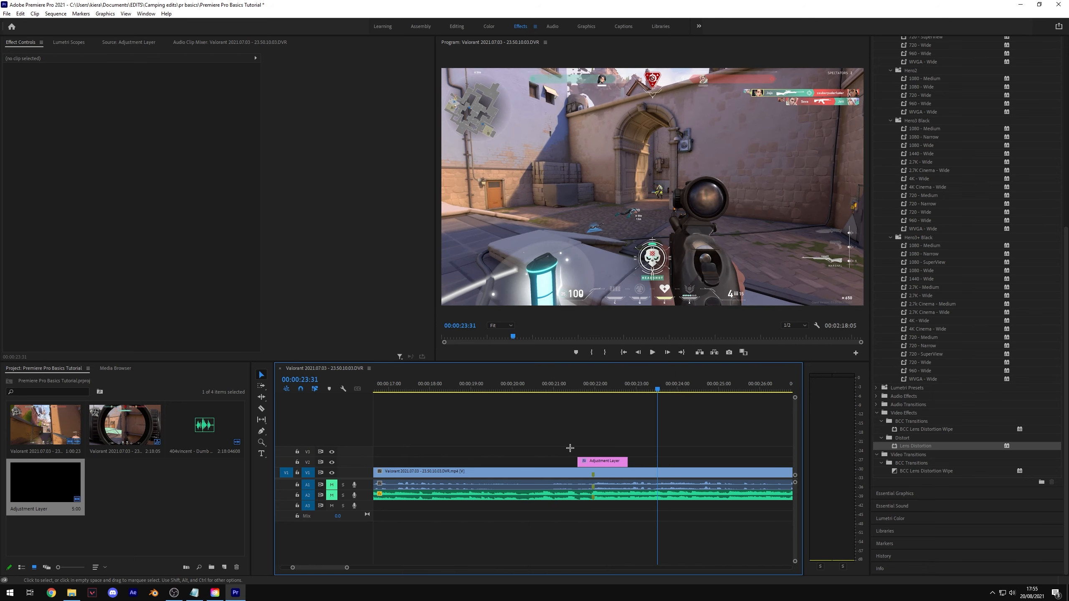
{"action": "scroll", "coordinate": [547, 450], "scroll_direction": "down", "scroll_amount": 3}
{"action": "scroll", "coordinate": [533, 450], "scroll_direction": "up", "scroll_amount": 3}
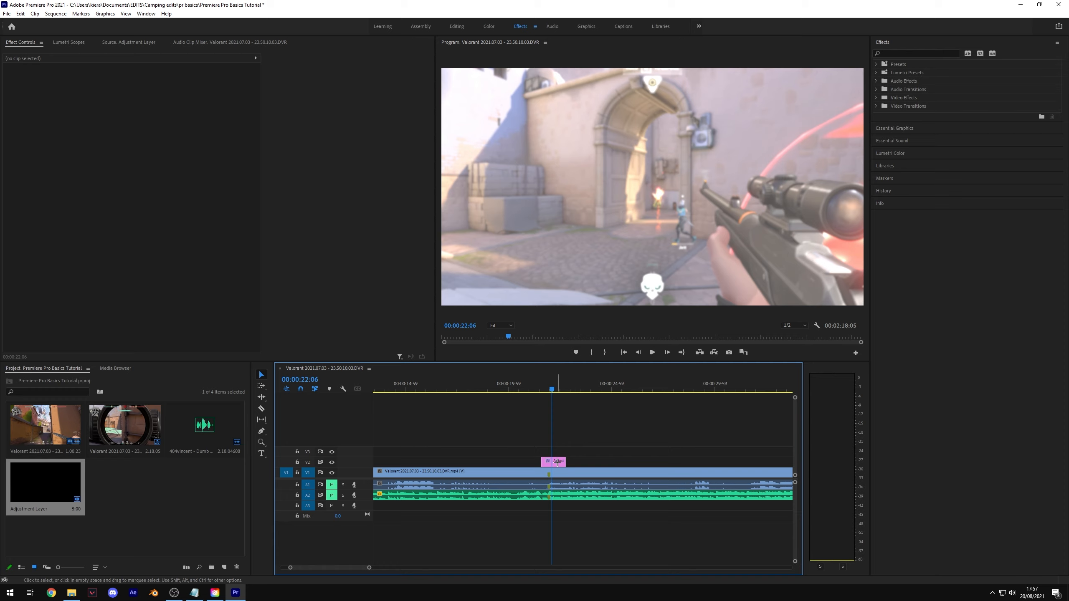
Save the adjustment layer's Brightness & Contrast, Transform, Gaussian Blur and Lens Distortion effects as "Tutorial Preset" with type Scale
{"action": "left_click", "coordinate": [556, 462]}
{"action": "scroll", "coordinate": [357, 123], "scroll_direction": "down", "scroll_amount": 5}
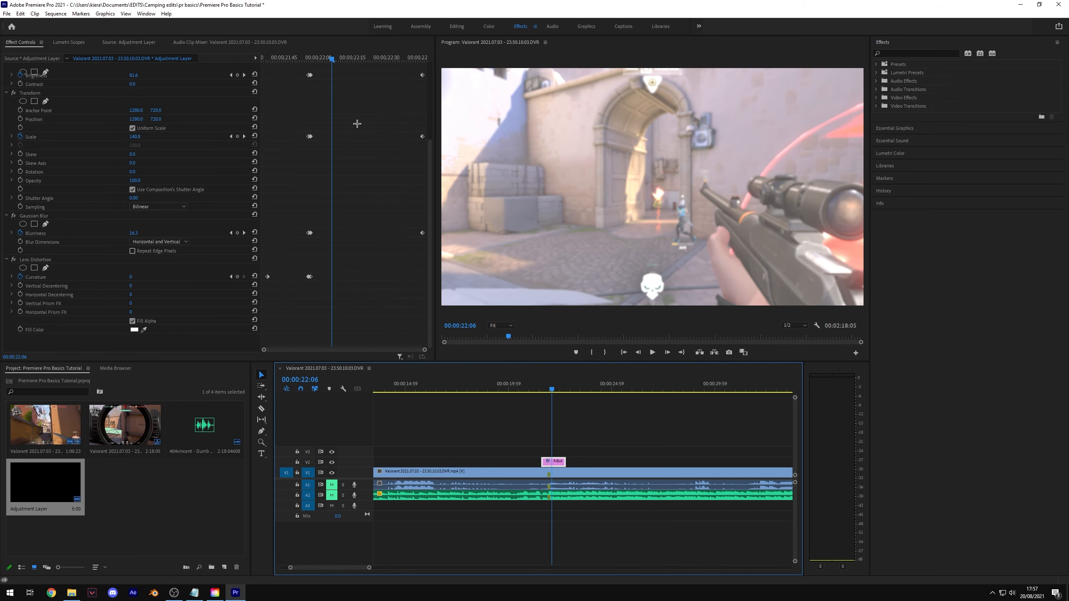
{"action": "scroll", "coordinate": [358, 154], "scroll_direction": "up", "scroll_amount": 4}
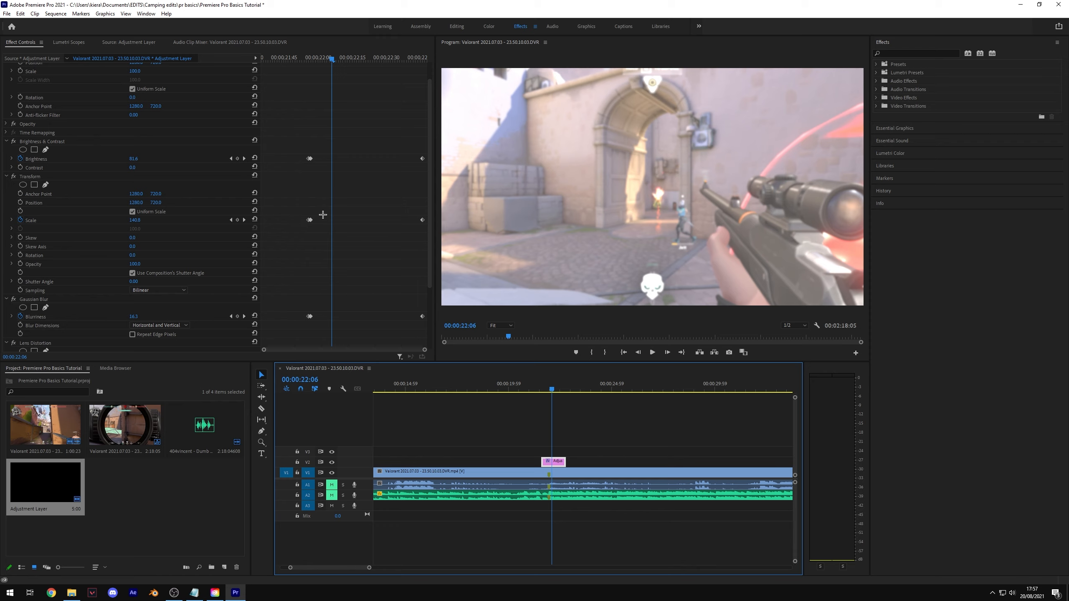
{"action": "left_click", "coordinate": [50, 141]}
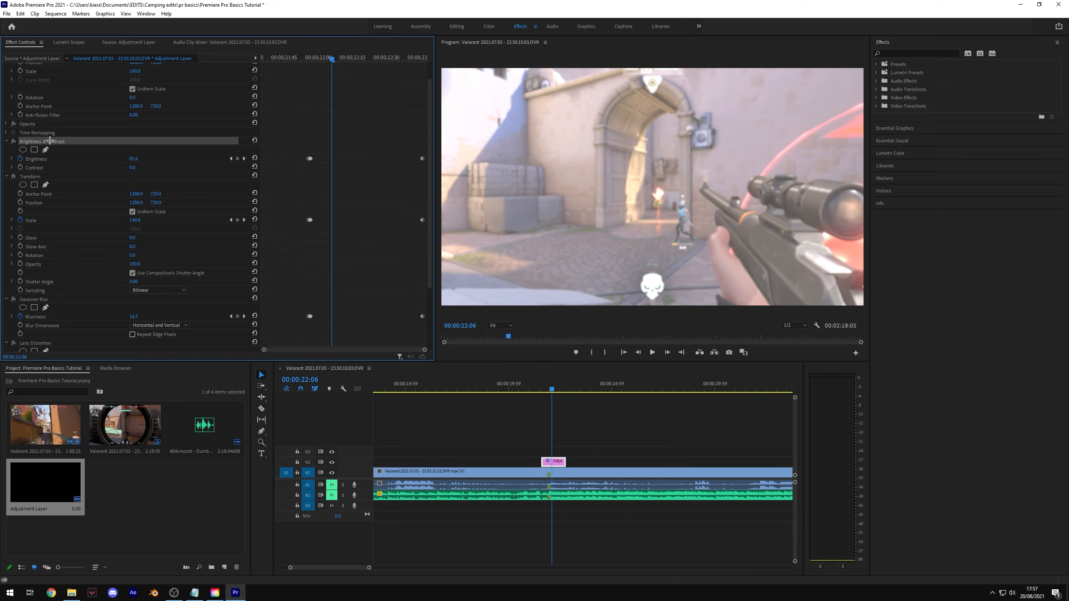
{"action": "left_click", "coordinate": [33, 177], "text": "ctrl"}
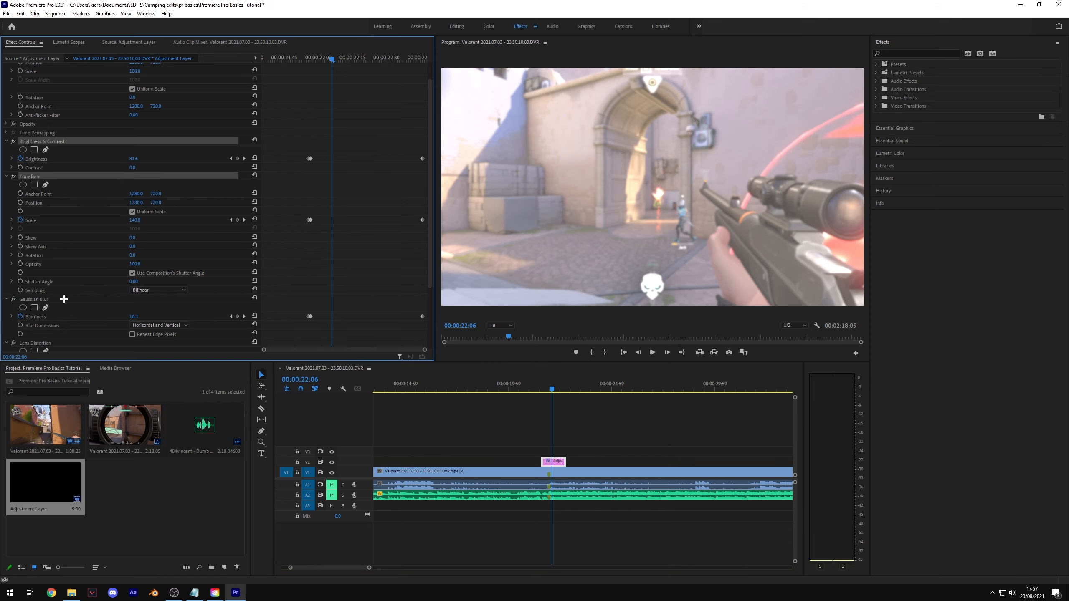
{"action": "left_click", "coordinate": [42, 299], "text": "ctrl"}
{"action": "scroll", "coordinate": [74, 219], "scroll_direction": "down", "scroll_amount": 3}
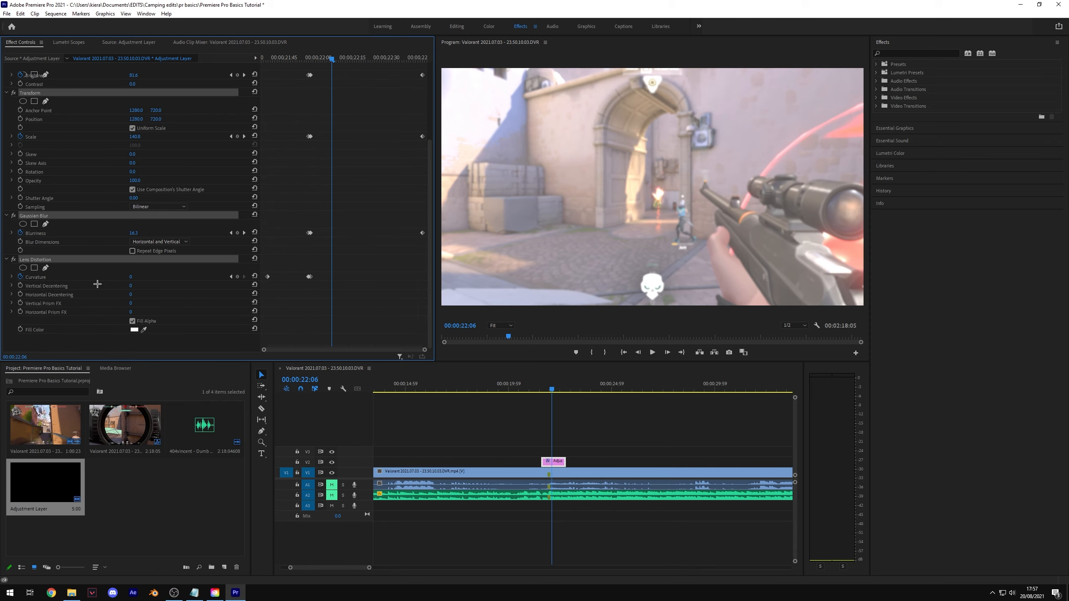
{"action": "scroll", "coordinate": [97, 284], "scroll_direction": "up", "scroll_amount": 3}
{"action": "right_click", "coordinate": [51, 134]}
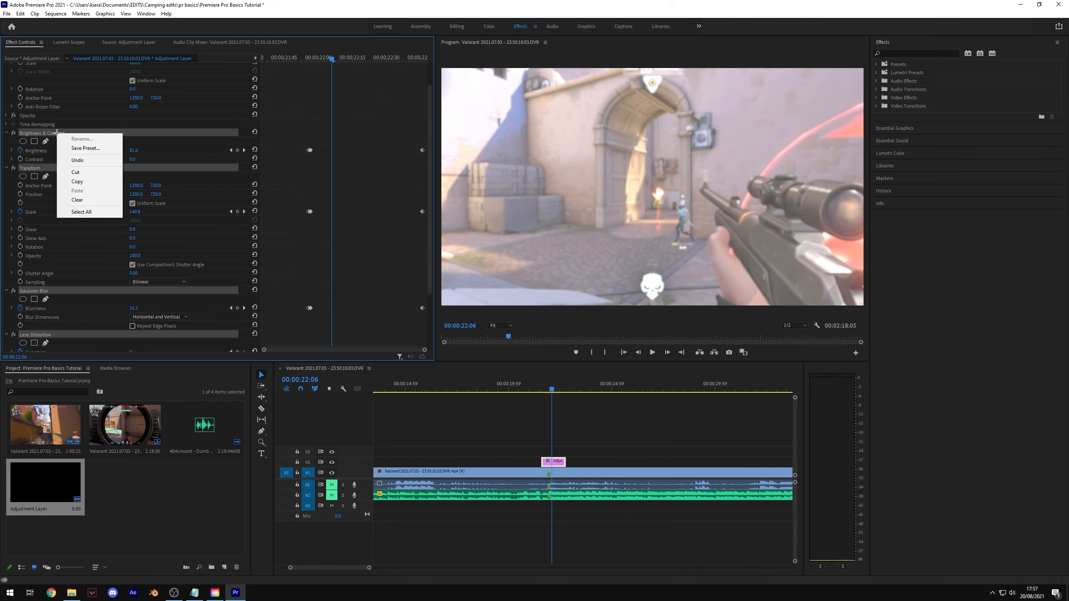
{"action": "left_click", "coordinate": [89, 148]}
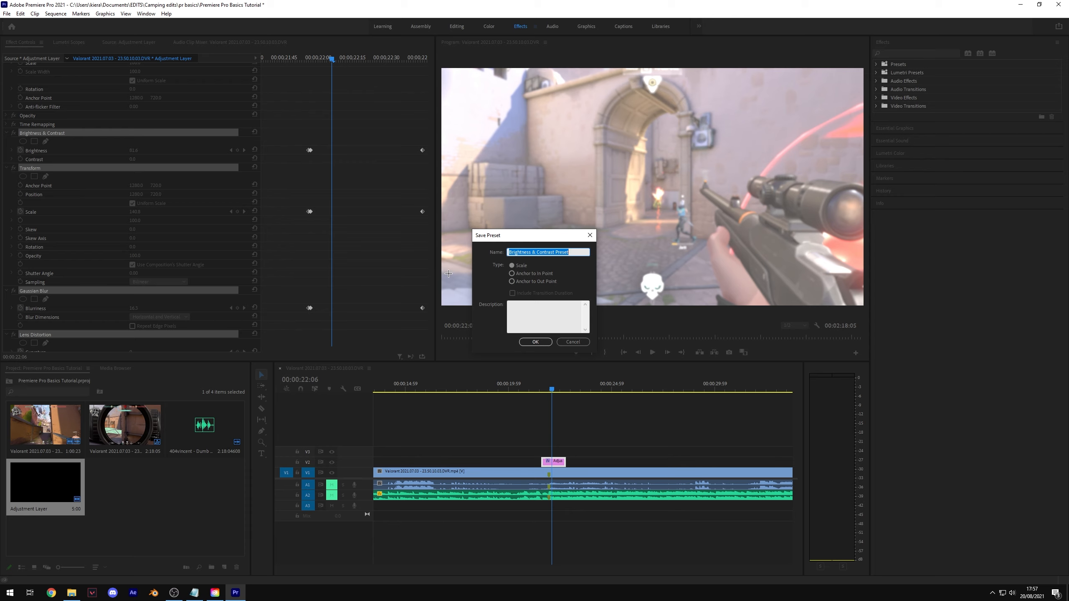
{"action": "type", "text": "Tutorial"}
{"action": "left_click", "coordinate": [513, 264]}
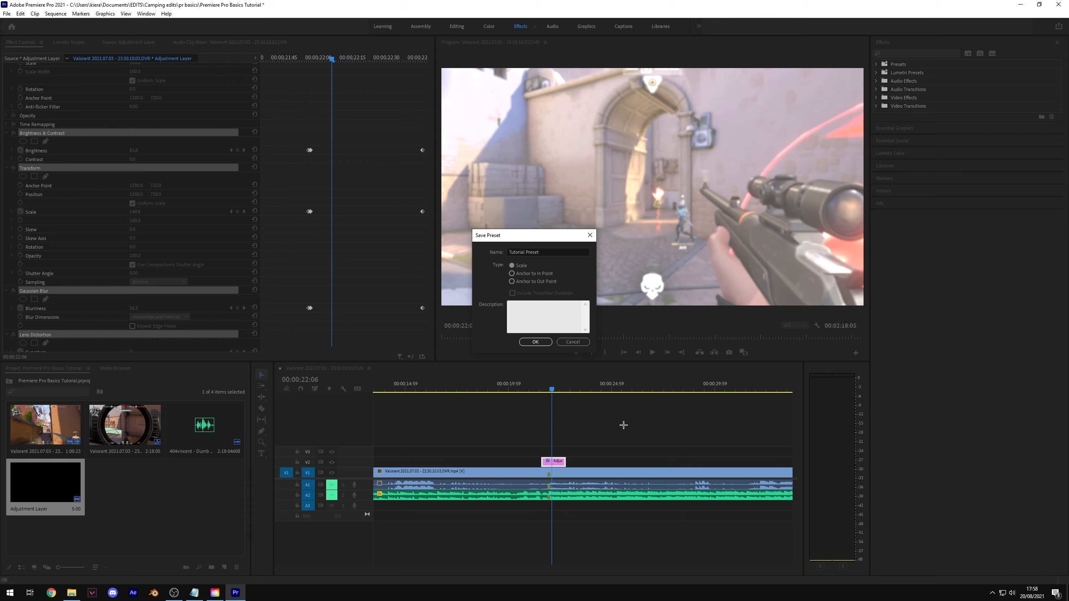
{"action": "left_click", "coordinate": [521, 301]}
{"action": "left_click", "coordinate": [535, 341]}
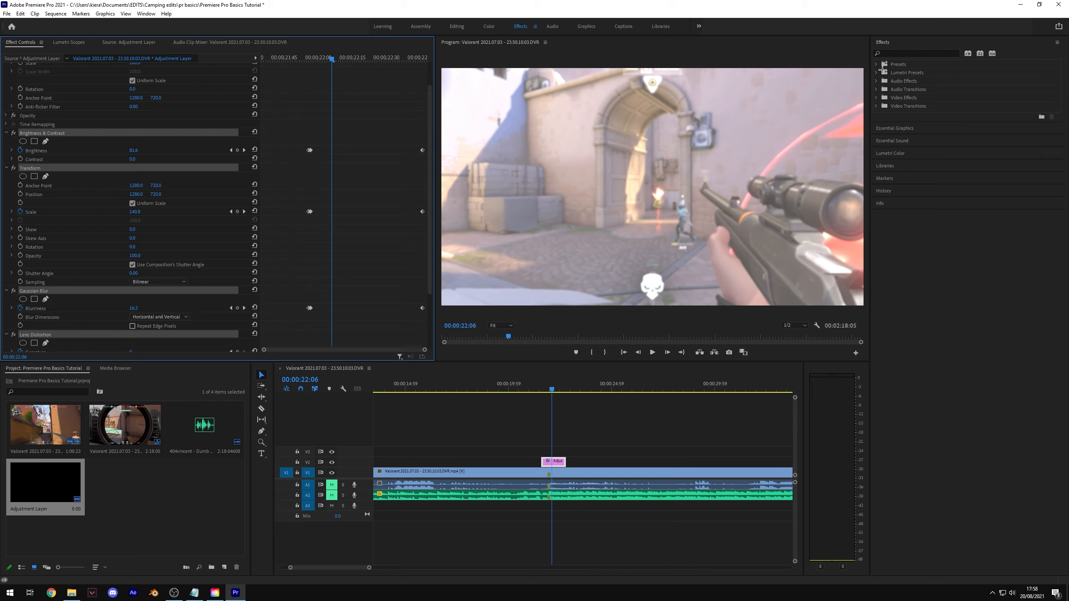
Locate Tutorial Preset among the effect presets and add a second, shortened adjustment layer on V2 around 00:00:24:57
{"action": "left_click", "coordinate": [877, 64]}
{"action": "left_click", "coordinate": [909, 72]}
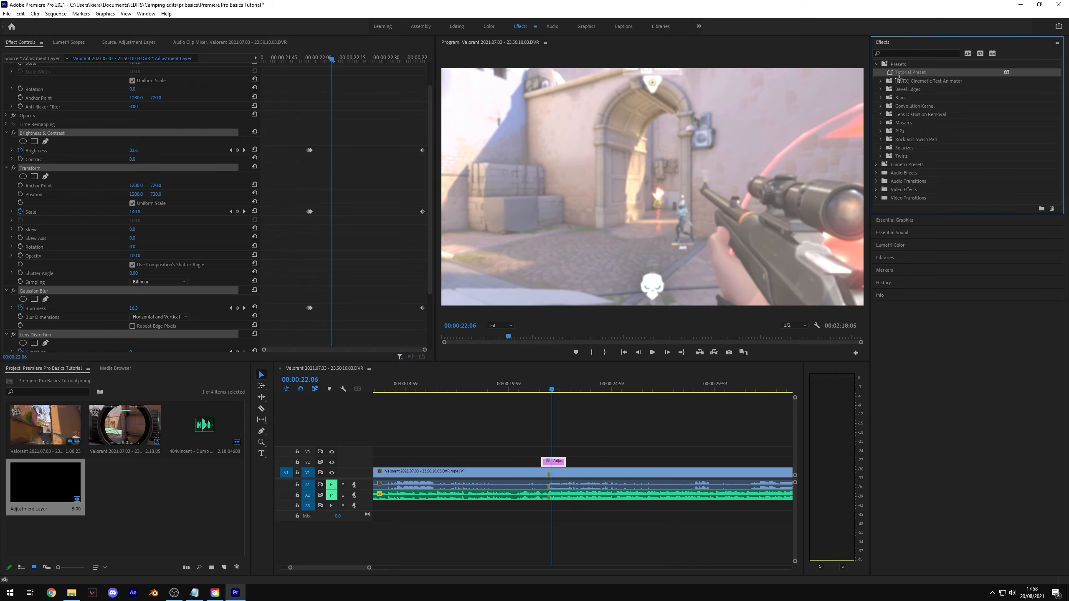
{"action": "left_click_drag", "start_coordinate": [45, 485], "coordinate": [602, 460]}
{"action": "left_click", "coordinate": [610, 387]}
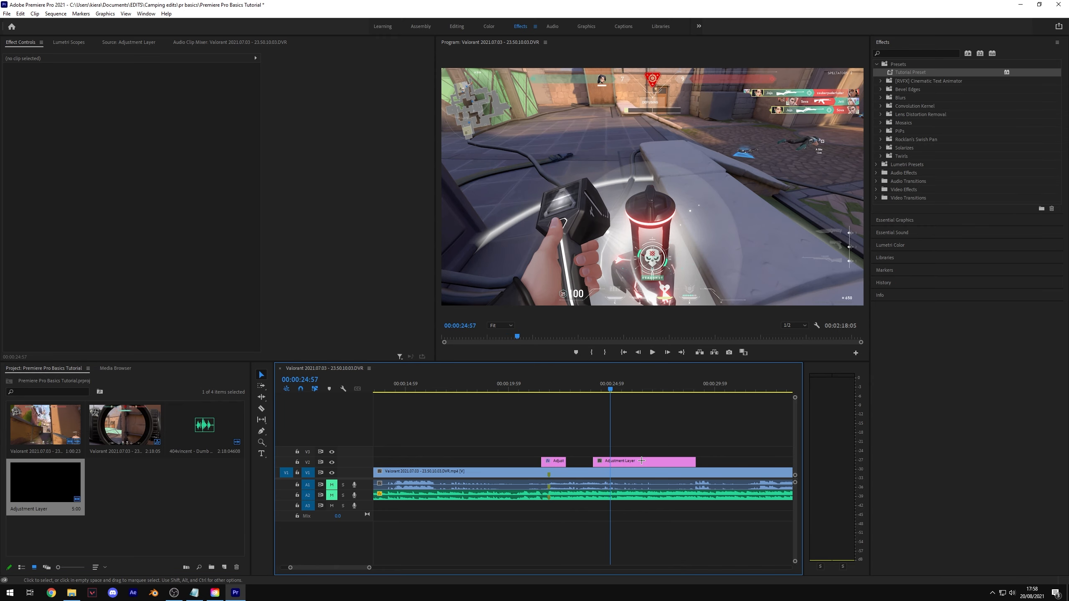
{"action": "left_click", "coordinate": [643, 460]}
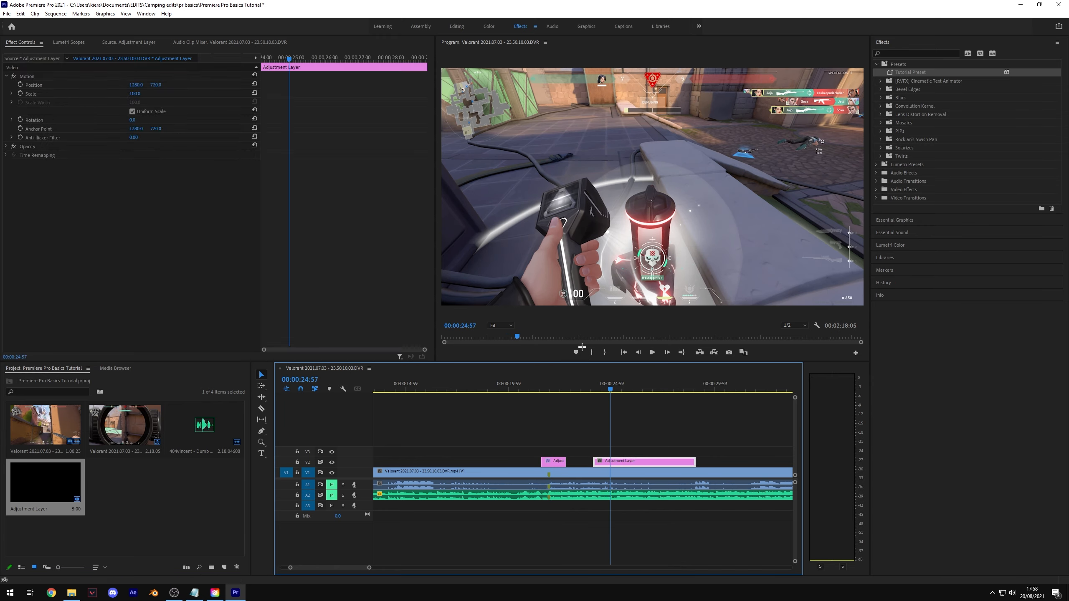
{"action": "left_click_drag", "start_coordinate": [593, 461], "coordinate": [621, 468]}
Apply Tutorial Preset to the second adjustment layer and review its effects and keyframes
{"action": "left_click_drag", "start_coordinate": [767, 326], "coordinate": [614, 461]}
{"action": "scroll", "coordinate": [334, 108], "scroll_direction": "down", "scroll_amount": 5}
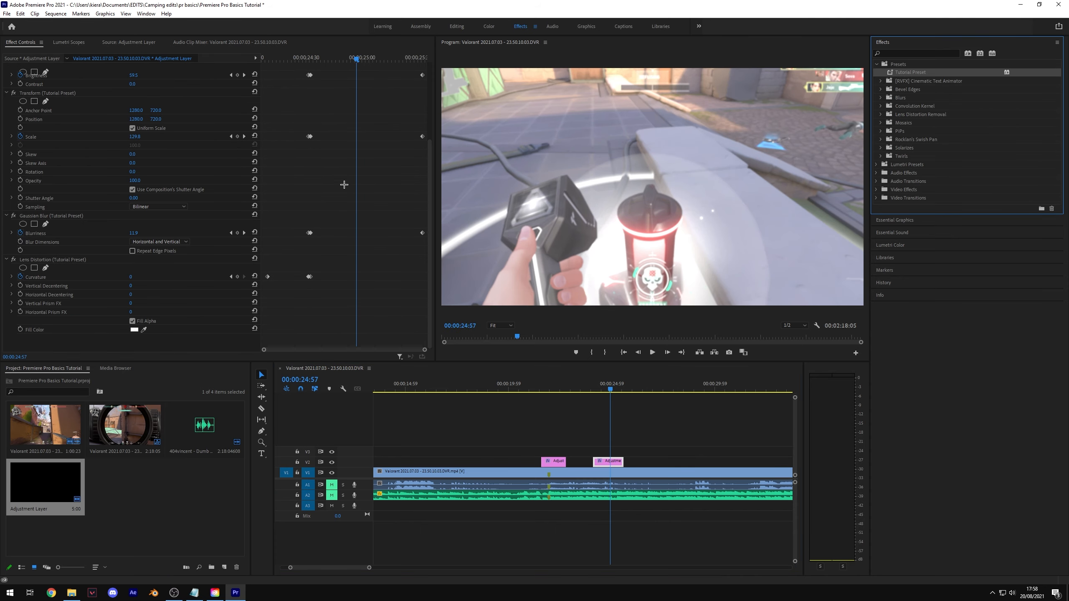
{"action": "scroll", "coordinate": [341, 184], "scroll_direction": "up", "scroll_amount": 5}
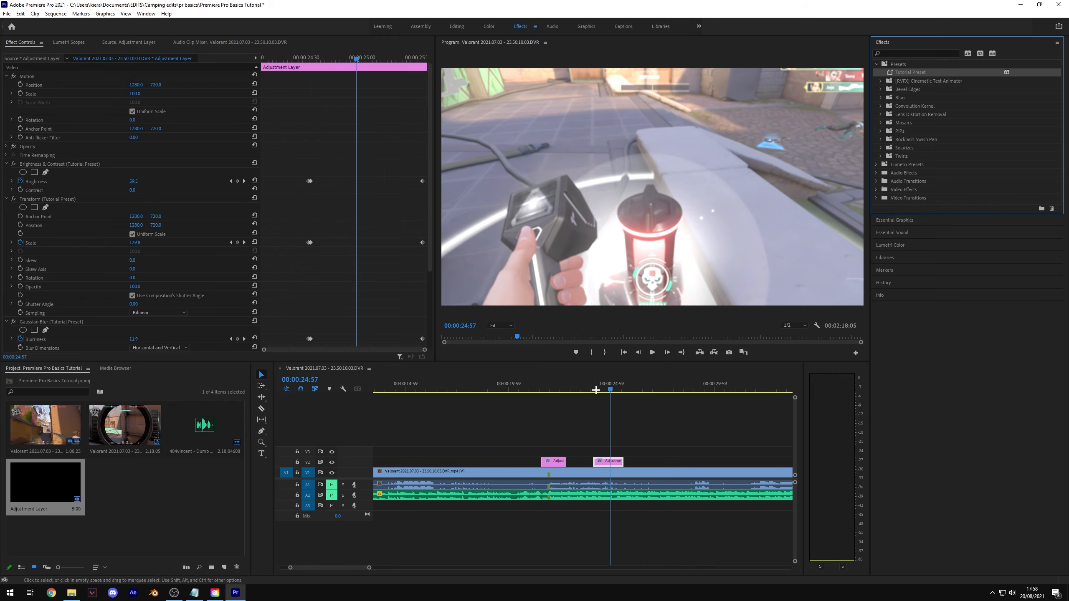
Shift the second adjustment layer slightly earlier on V2 and move the playhead to 00:00:24:13
{"action": "left_click", "coordinate": [573, 389]}
{"action": "key", "text": "="}
{"action": "key", "text": "="}
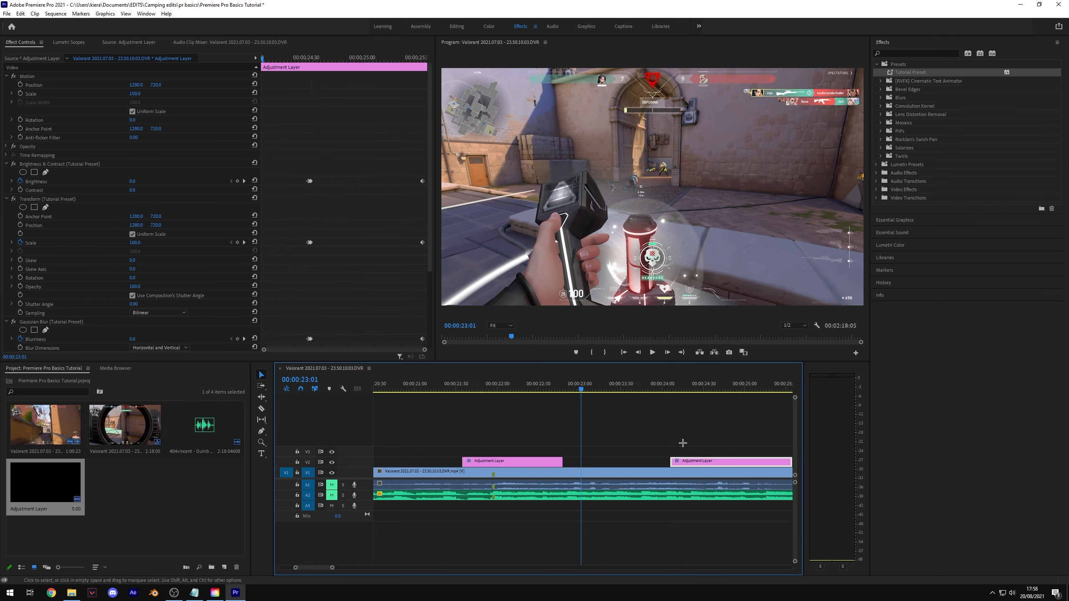
{"action": "left_click_drag", "start_coordinate": [701, 461], "coordinate": [678, 461]}
{"action": "left_click", "coordinate": [666, 389]}
{"action": "left_click_drag", "start_coordinate": [666, 389], "coordinate": [680, 390]}
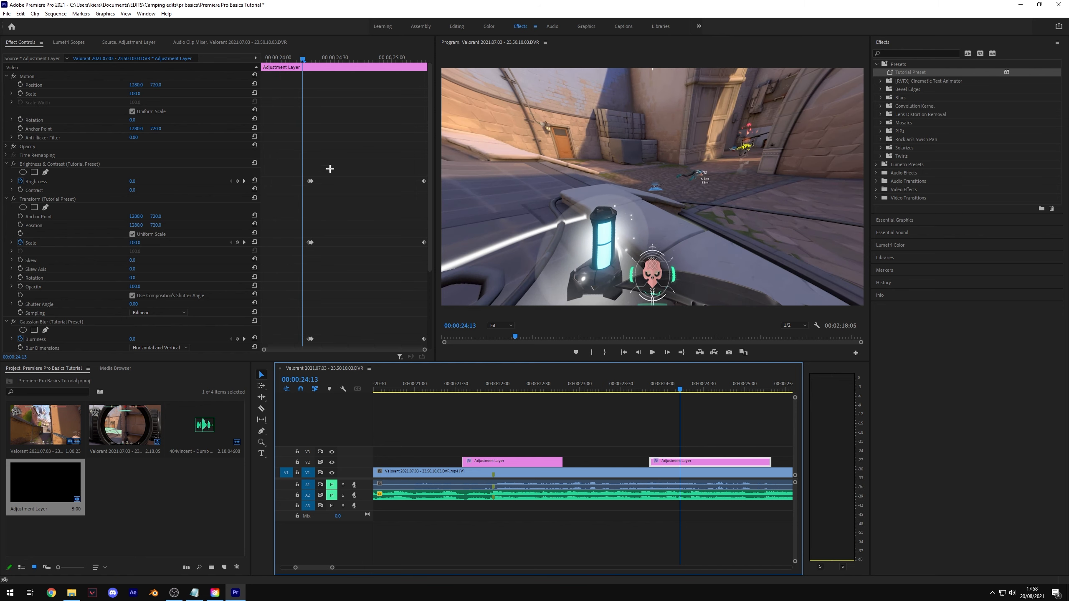
Move the playhead to the second adjustment layer's peak keyframes at 00:00:24:18 and add a marker to the layer there
{"action": "left_click", "coordinate": [327, 167]}
{"action": "key", "text": "="}
{"action": "key", "text": "="}
{"action": "left_click_drag", "start_coordinate": [328, 61], "coordinate": [363, 64]}
{"action": "left_click", "coordinate": [711, 465]}
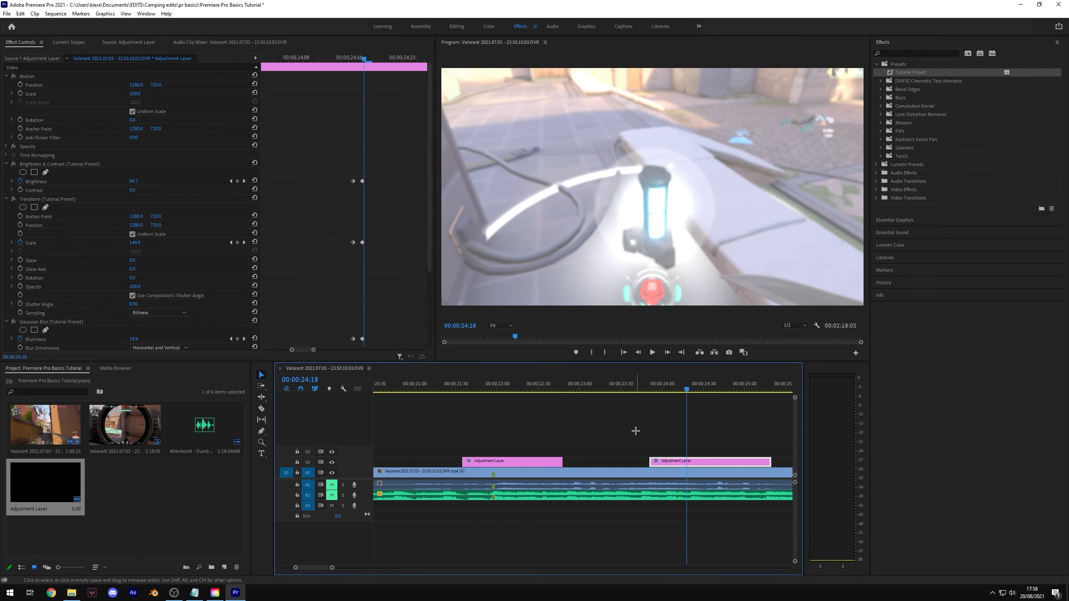
Find the second gunshot at 00:00:23:53 and slide the second adjustment layer so its marker lines up with it
{"action": "left_click", "coordinate": [664, 420]}
{"action": "mouse_move", "coordinate": [504, 390]}
{"action": "left_mouse_down"}
{"action": "mouse_move", "coordinate": [630, 392]}
{"action": "mouse_move", "coordinate": [654, 403]}
{"action": "left_mouse_up"}
{"action": "left_click_drag", "start_coordinate": [707, 460], "coordinate": [673, 460]}
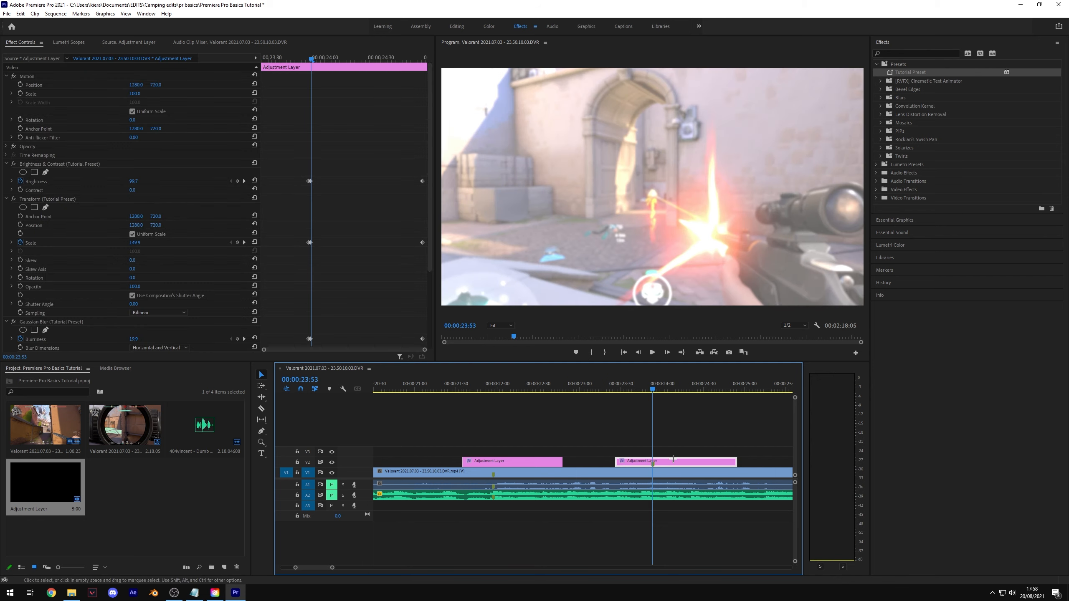
{"action": "left_click", "coordinate": [679, 427]}
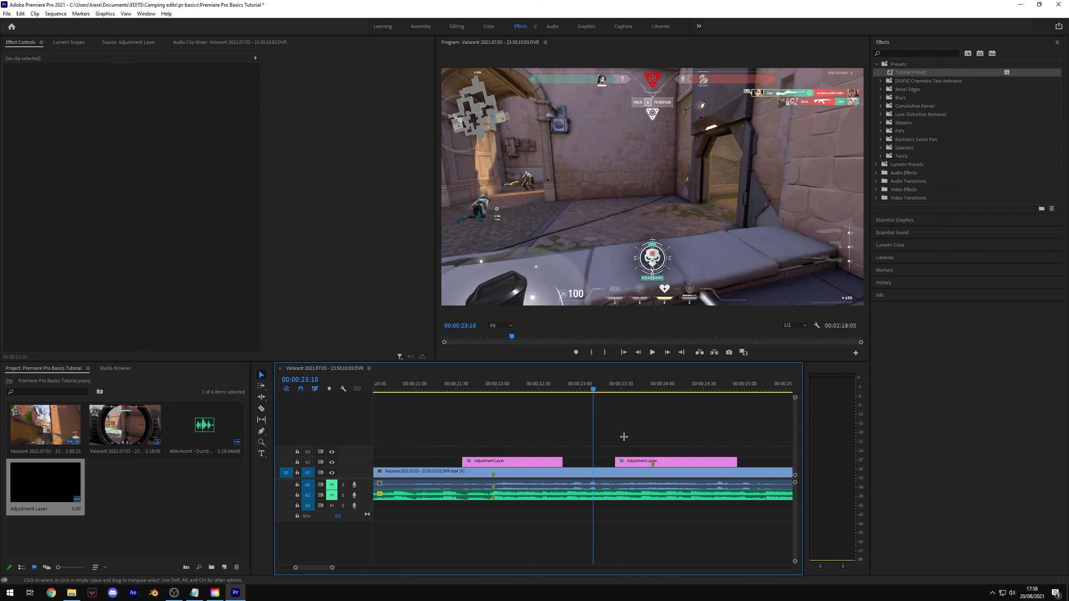
Unmute audio track A2 and play both effects with the music from 00:00:20:10
{"action": "key", "text": "minus"}
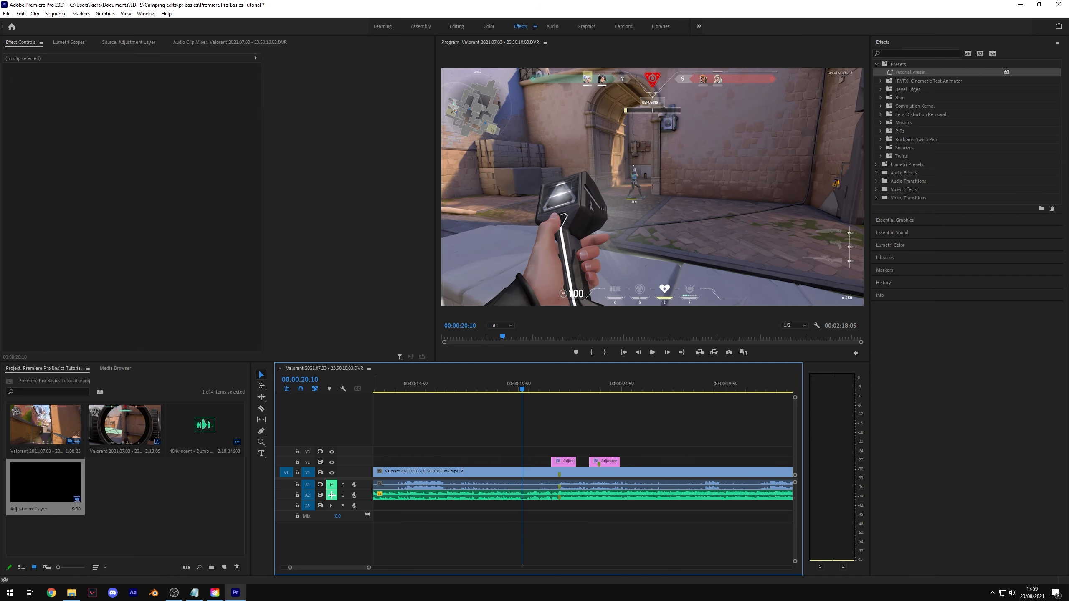
{"action": "left_click", "coordinate": [332, 496]}
{"action": "key", "text": "space"}
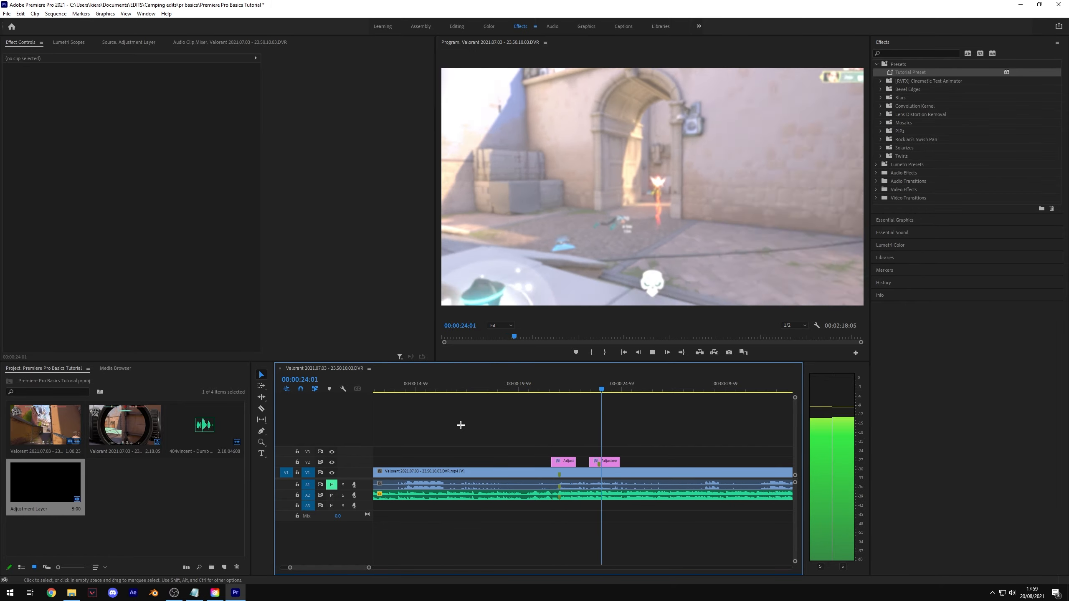
{"action": "key", "text": "space"}
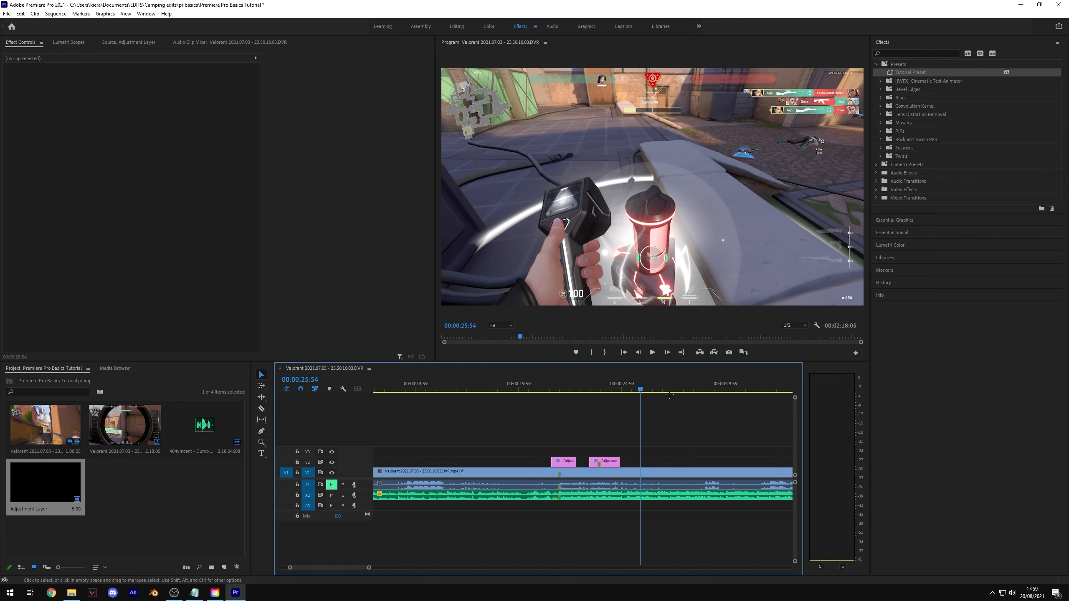
Save the project and move the playhead to 00:00:08:22
{"action": "key", "text": "minus"}
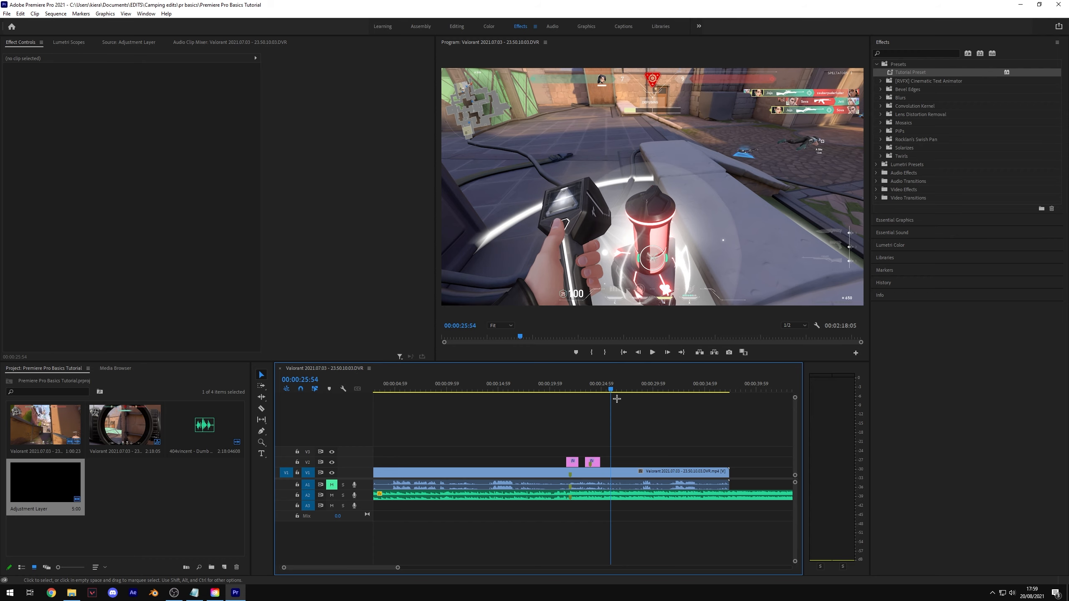
{"action": "left_click", "coordinate": [515, 399]}
{"action": "left_click", "coordinate": [430, 399]}
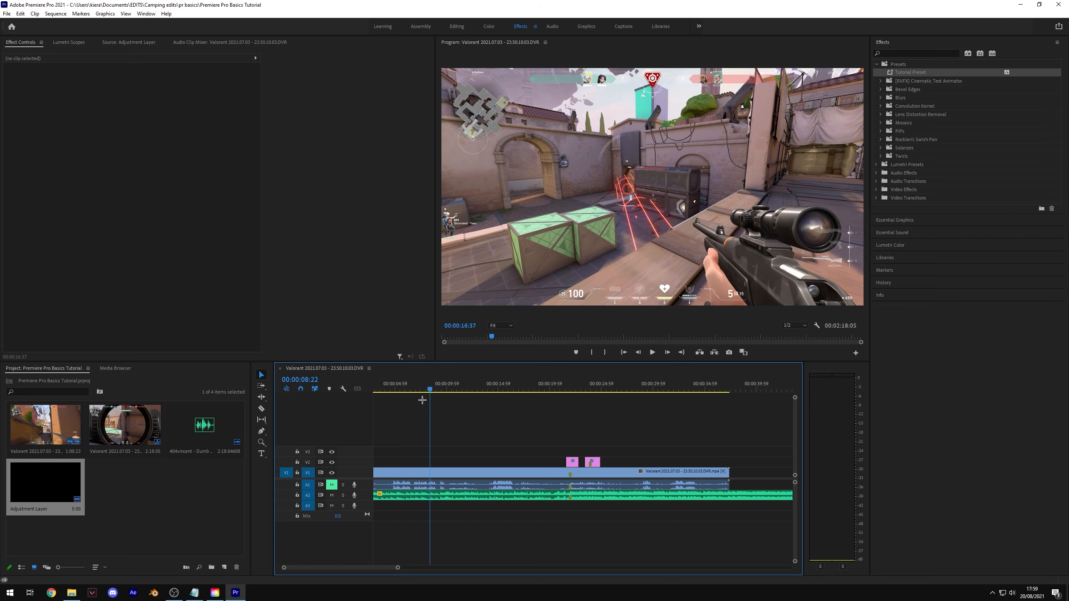
Mark an in point at 00:00:19:48 and an out point at 00:00:28:31 around the two adjustment layers
{"action": "key", "text": "Home"}
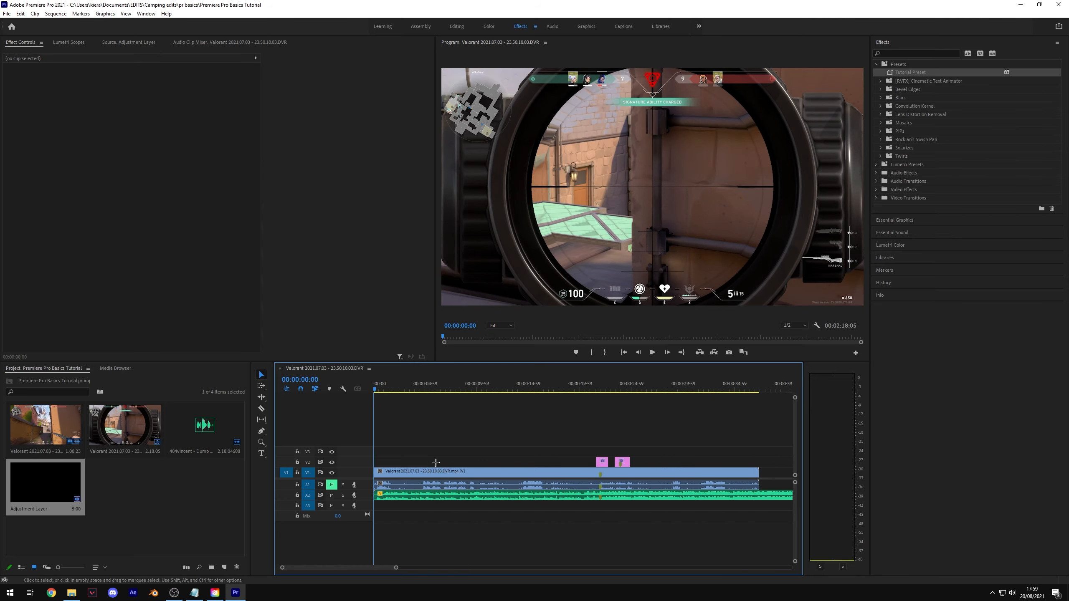
{"action": "left_click_drag", "start_coordinate": [410, 398], "coordinate": [579, 400]}
{"action": "key", "text": "equal"}
{"action": "scroll", "coordinate": [473, 430], "scroll_direction": "down", "scroll_amount": 3}
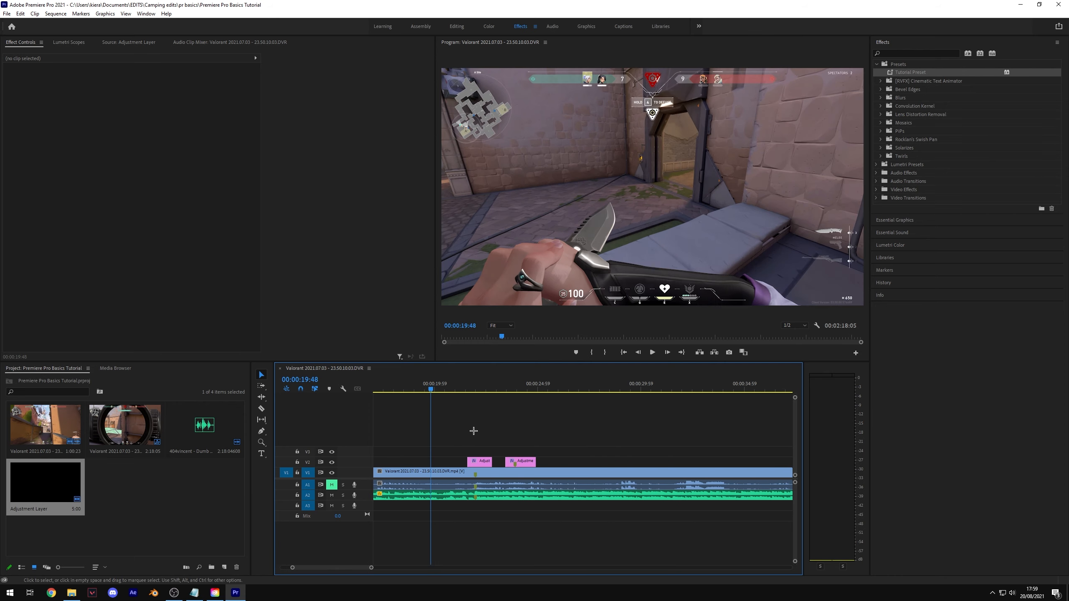
{"action": "key", "text": "i"}
{"action": "left_click_drag", "start_coordinate": [511, 415], "coordinate": [610, 407]}
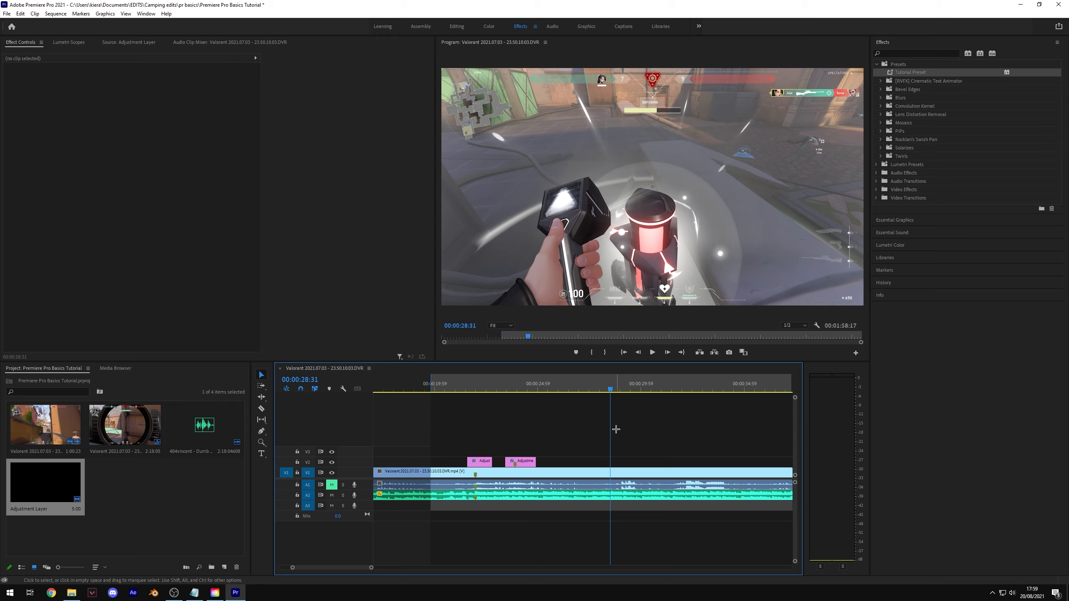
{"action": "key", "text": "o"}
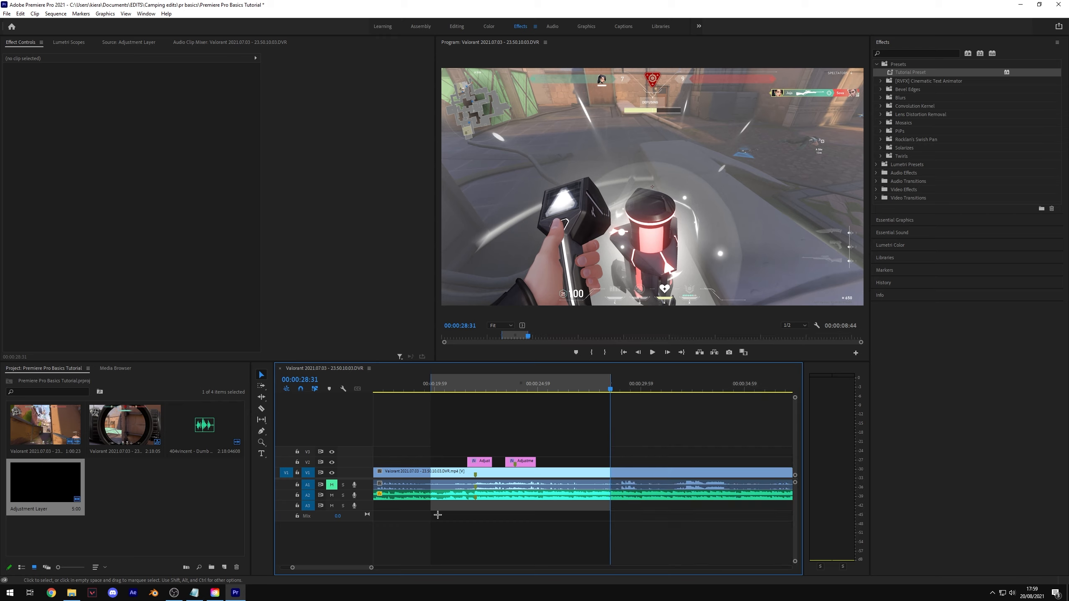
Move the playhead to 00:00:23:23 and open the media export settings for the sequence
{"action": "key", "text": "minus"}
{"action": "key", "text": "minus"}
{"action": "key", "text": "minus"}
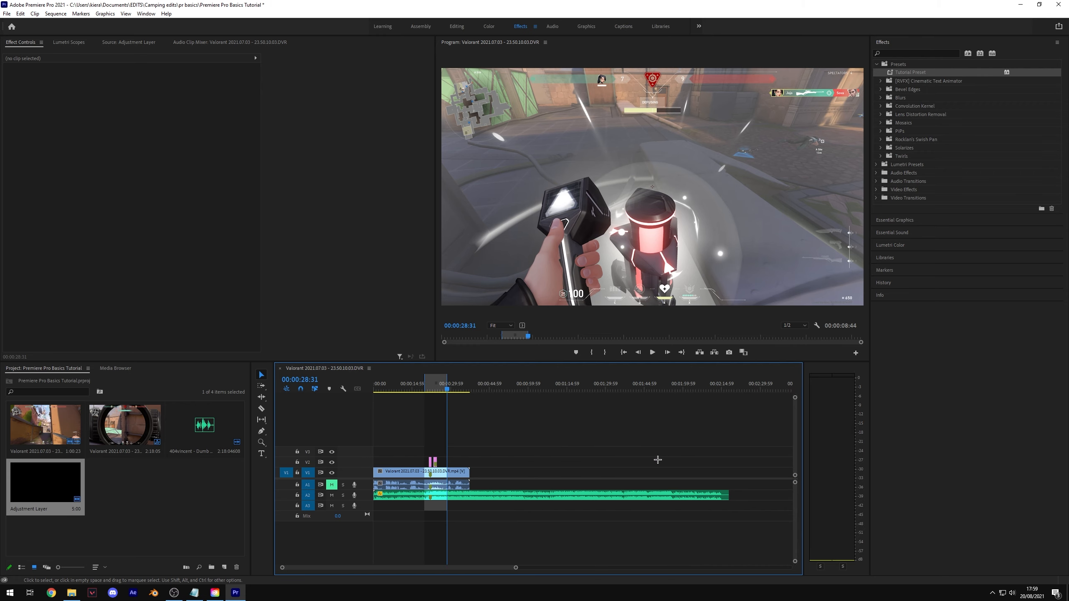
{"action": "key", "text": "equal"}
{"action": "key", "text": "equal"}
{"action": "key", "text": "equal"}
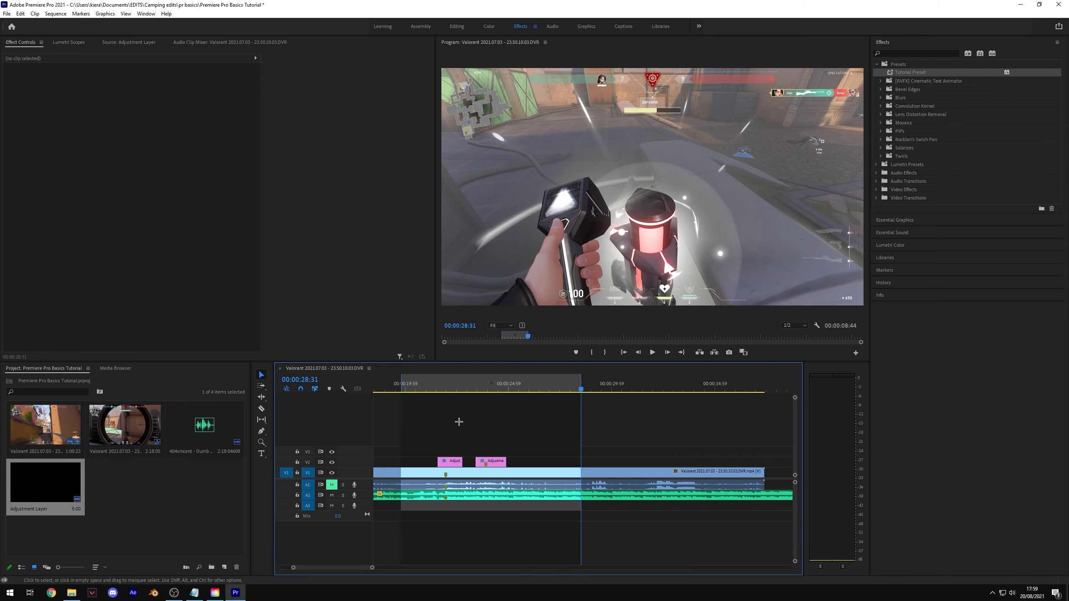
{"action": "key", "text": "Up"}
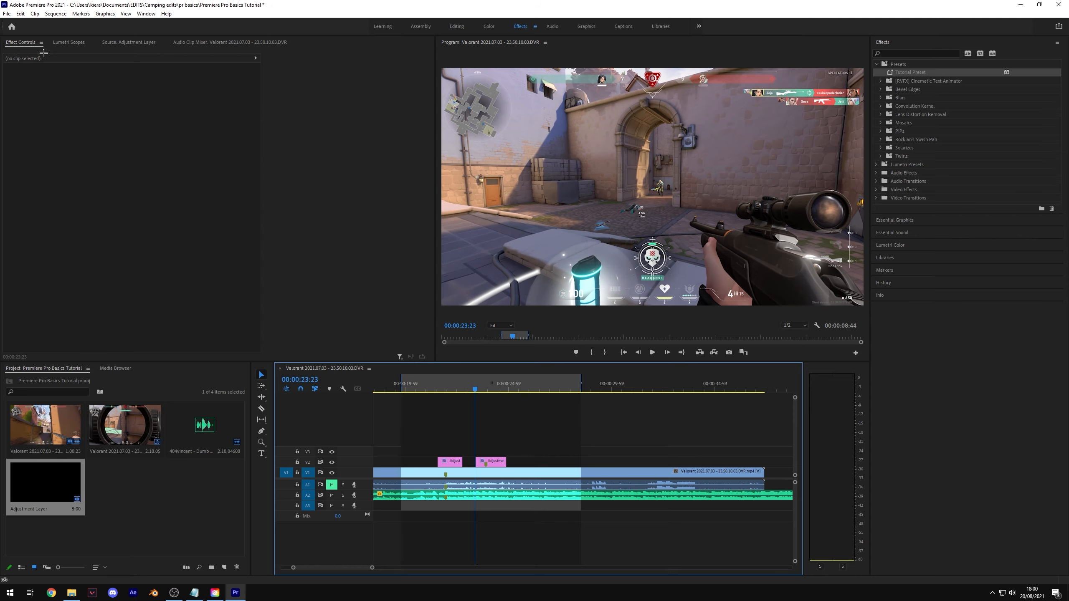
{"action": "left_click", "coordinate": [7, 13]}
{"action": "mouse_move", "coordinate": [84, 273]}
{"action": "left_click", "coordinate": [161, 273]}
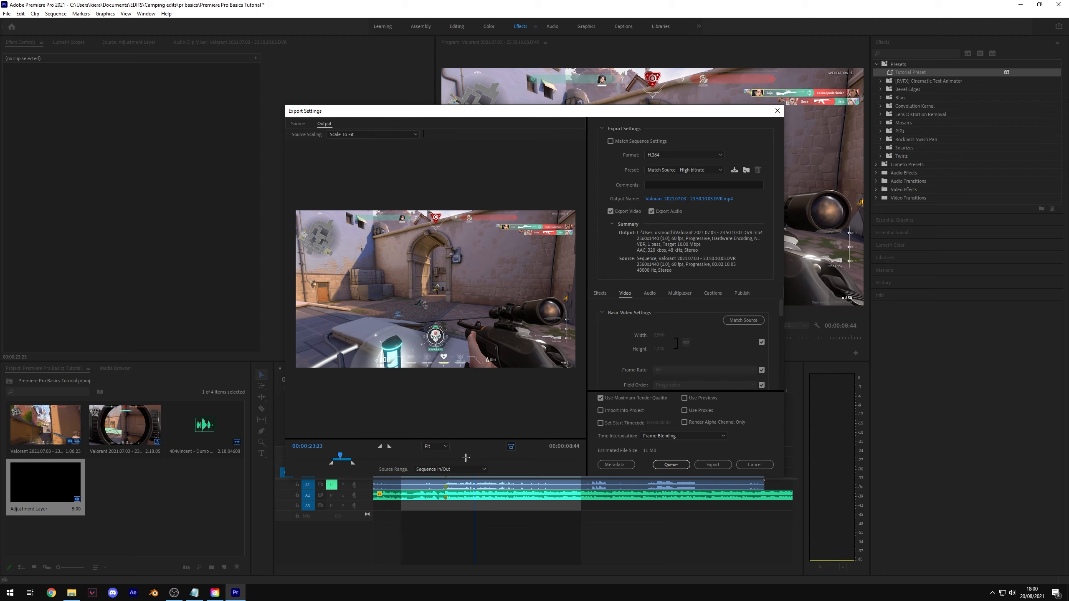
Set the export source range to Sequence In/Out and scrub the export preview to 00:00:26:23
{"action": "left_click", "coordinate": [432, 470]}
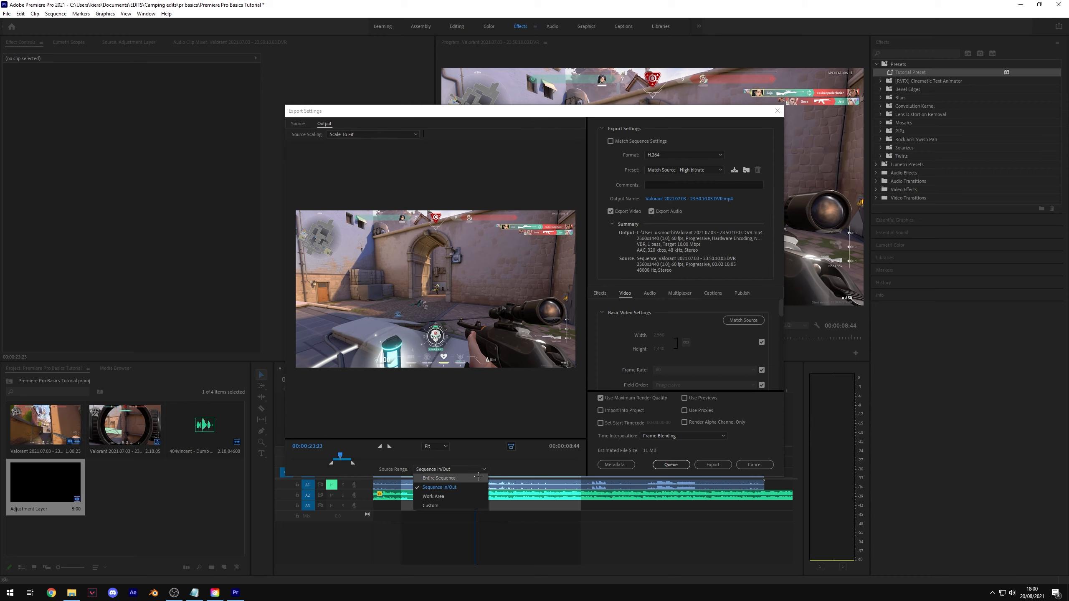
{"action": "left_click", "coordinate": [444, 489]}
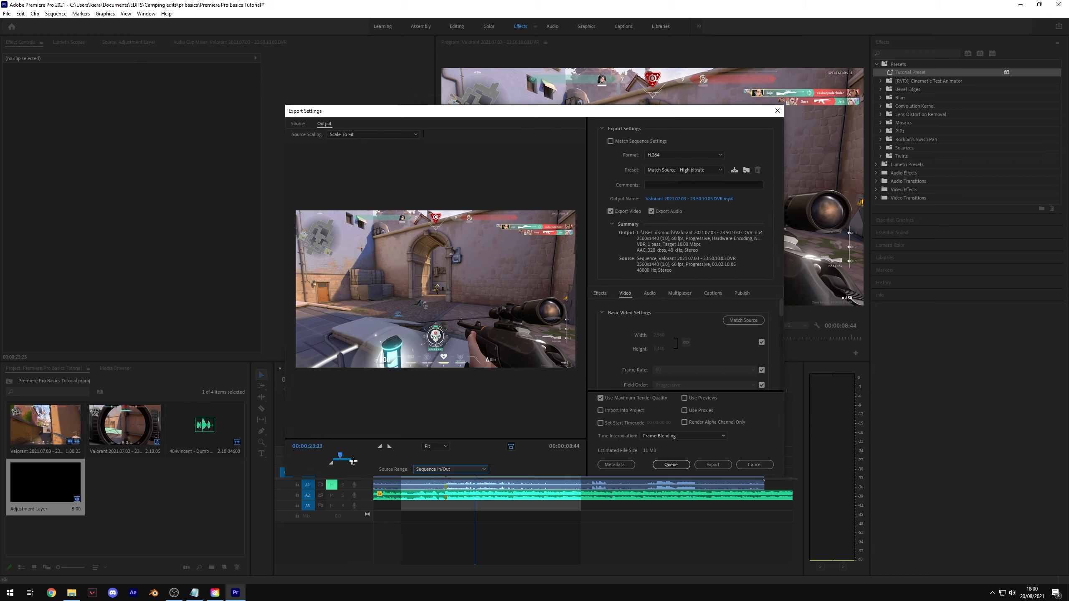
{"action": "left_click_drag", "start_coordinate": [336, 458], "coordinate": [347, 455]}
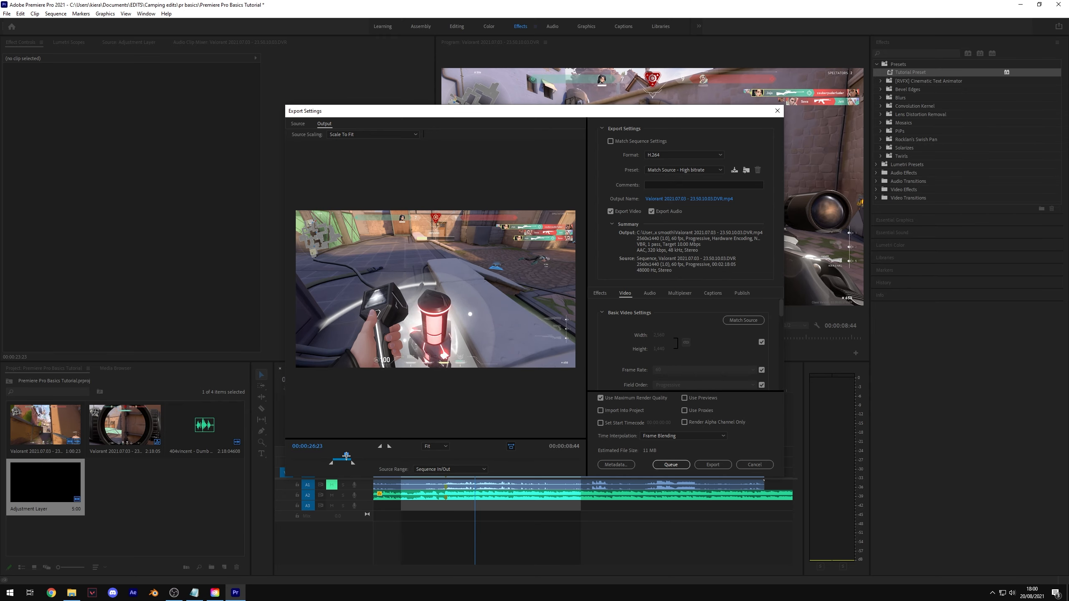
Choose H.264 as the export format with the Match Source - High bitrate preset
{"action": "left_click", "coordinate": [662, 153]}
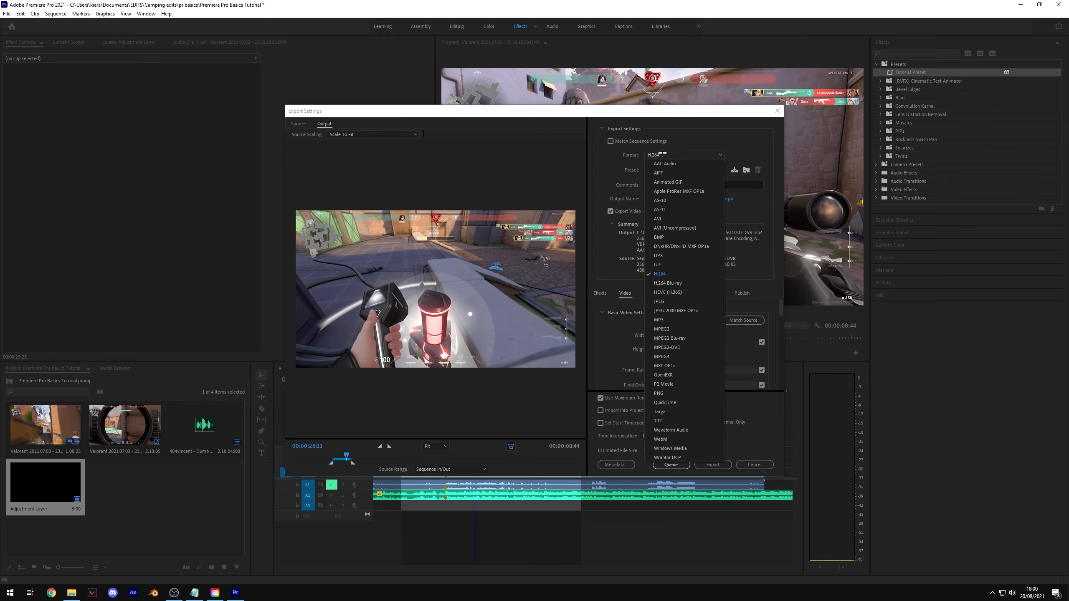
{"action": "left_click", "coordinate": [665, 274]}
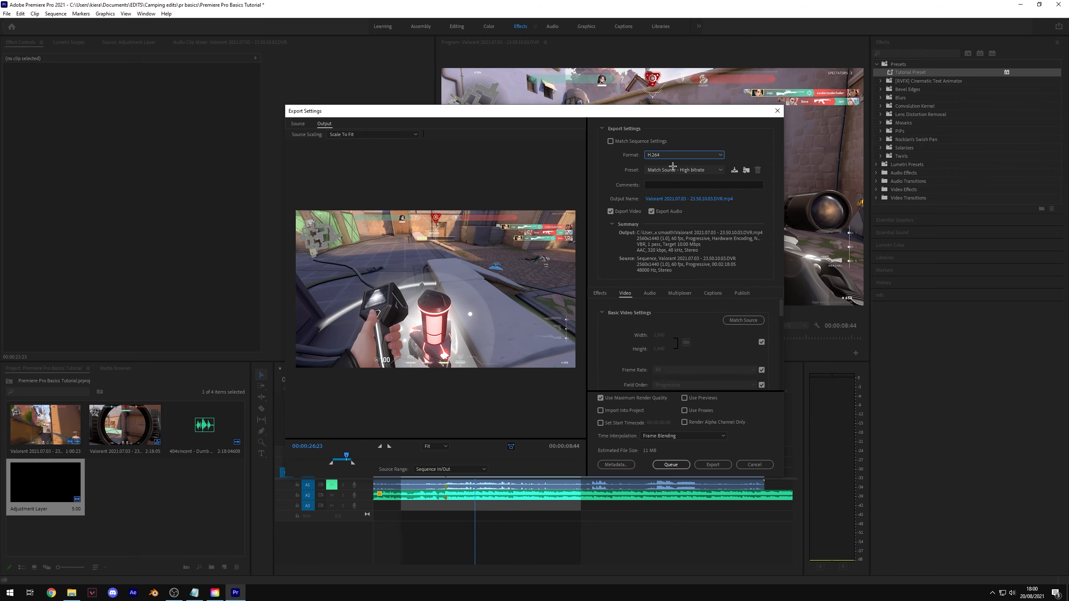
{"action": "left_click", "coordinate": [686, 171]}
Set the export output to tutorial.mp4 in the pr basics folder
{"action": "left_click", "coordinate": [680, 199]}
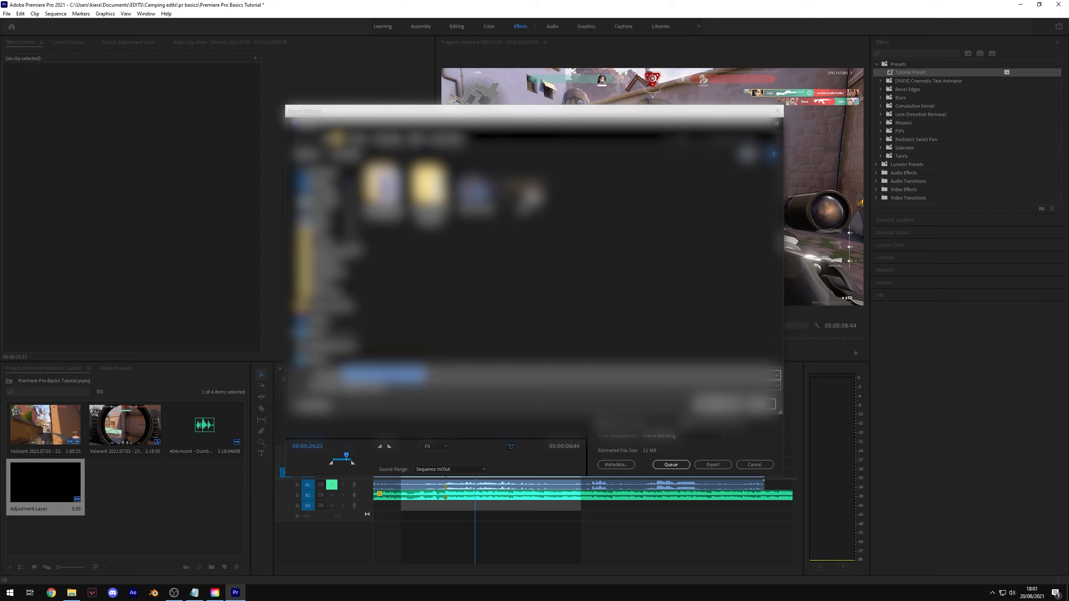
{"action": "left_click", "coordinate": [331, 239]}
{"action": "double_click", "coordinate": [474, 189]}
{"action": "double_click", "coordinate": [476, 189]}
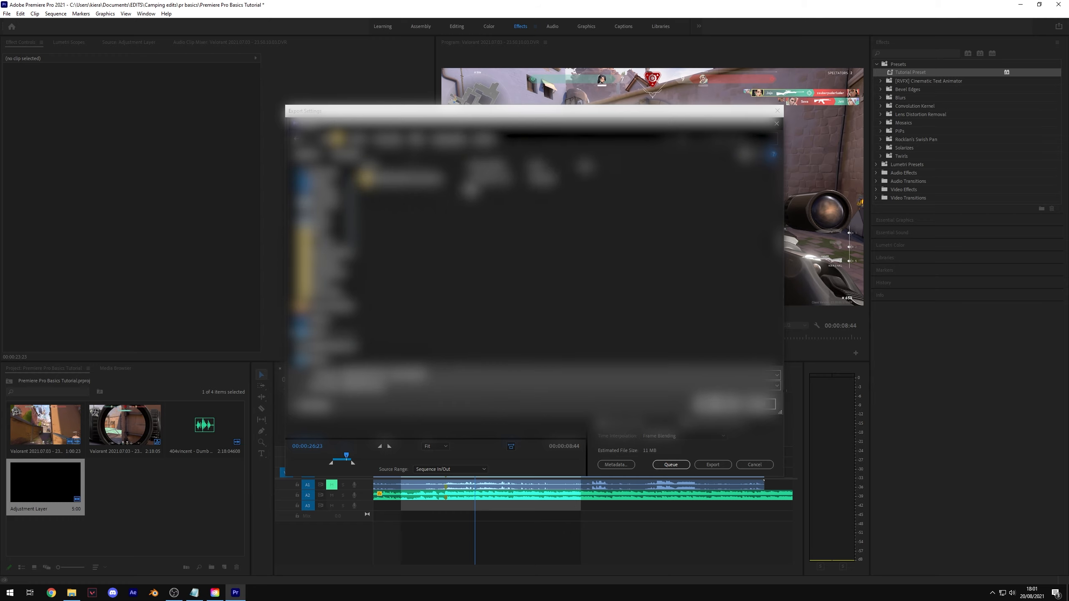
{"action": "left_click", "coordinate": [447, 372]}
{"action": "type", "text": "T"}
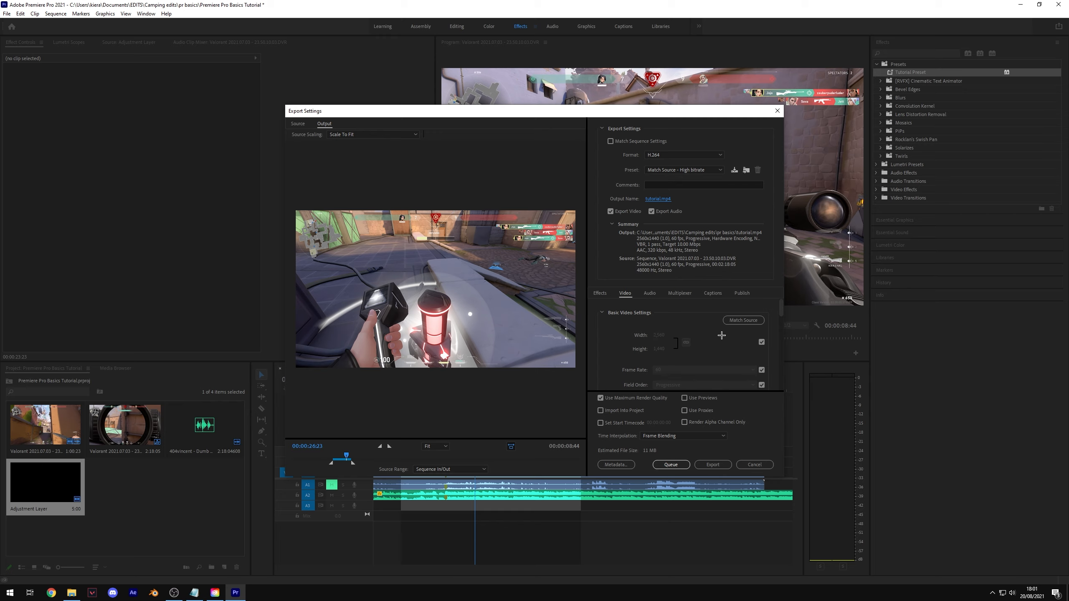
{"action": "scroll", "coordinate": [721, 335], "scroll_direction": "down", "scroll_amount": 2}
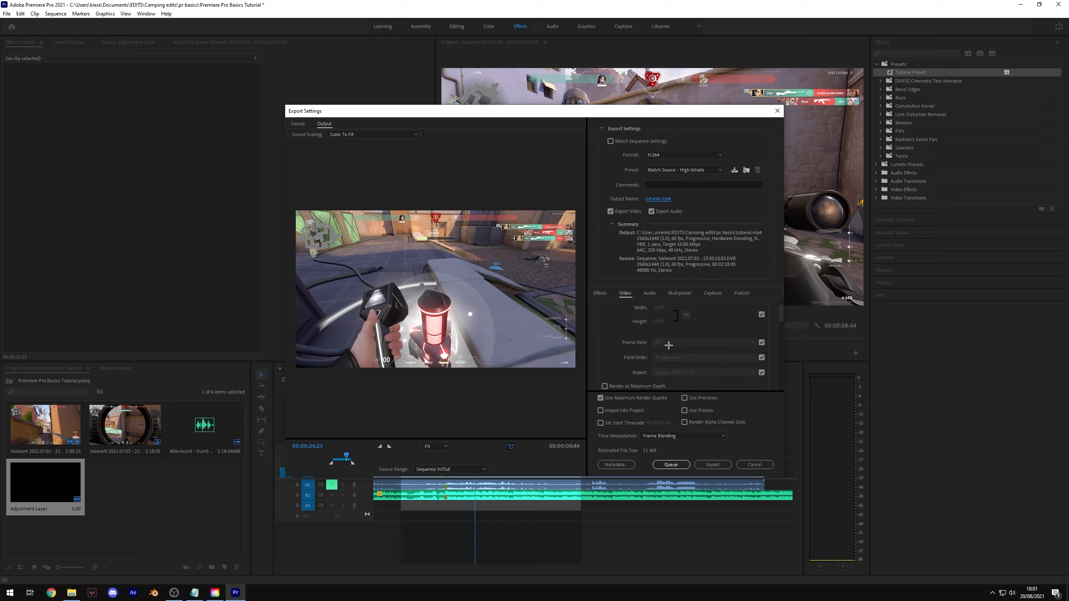
{"action": "left_click", "coordinate": [761, 343]}
{"action": "left_click", "coordinate": [728, 344]}
{"action": "left_click", "coordinate": [660, 342]}
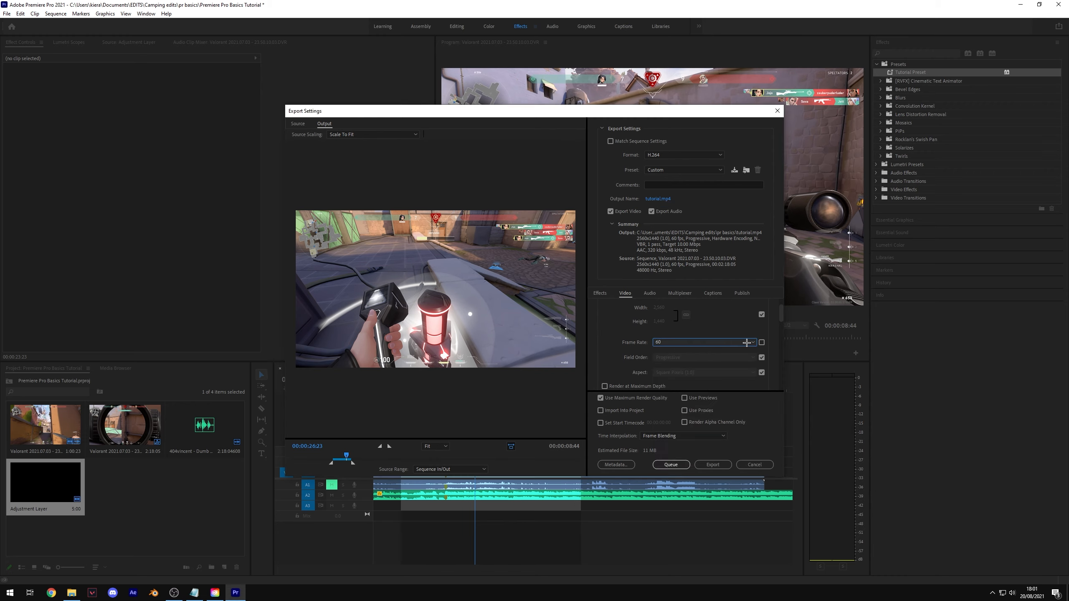
{"action": "left_click", "coordinate": [761, 342]}
Enable Render at Maximum Depth and choose Hardware Encoding as the encoding performance
{"action": "scroll", "coordinate": [633, 354], "scroll_direction": "down", "scroll_amount": 1}
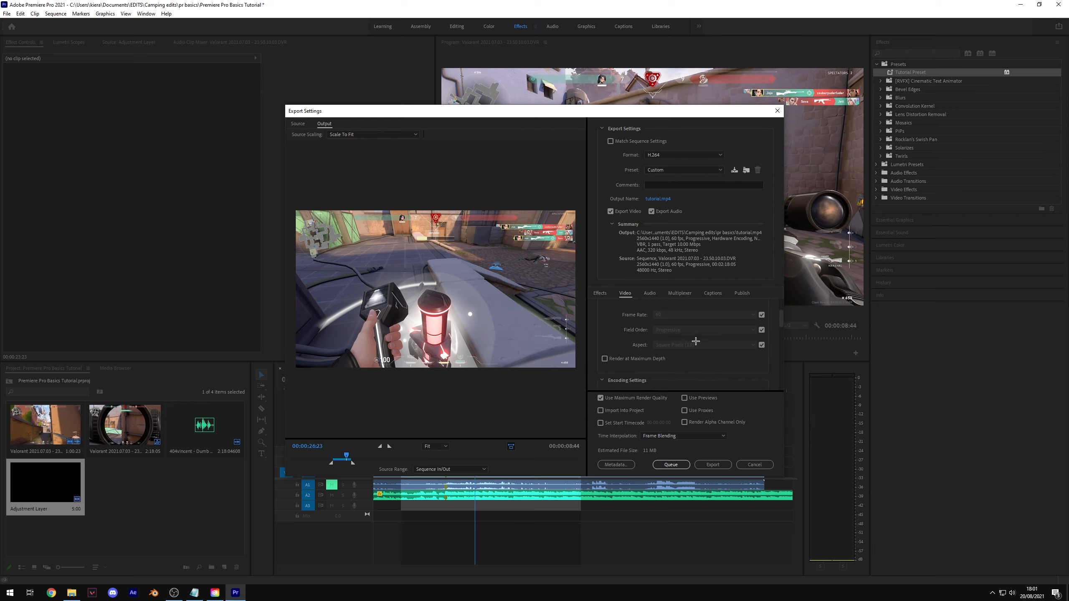
{"action": "left_click", "coordinate": [606, 359]}
{"action": "scroll", "coordinate": [705, 362], "scroll_direction": "down", "scroll_amount": 2}
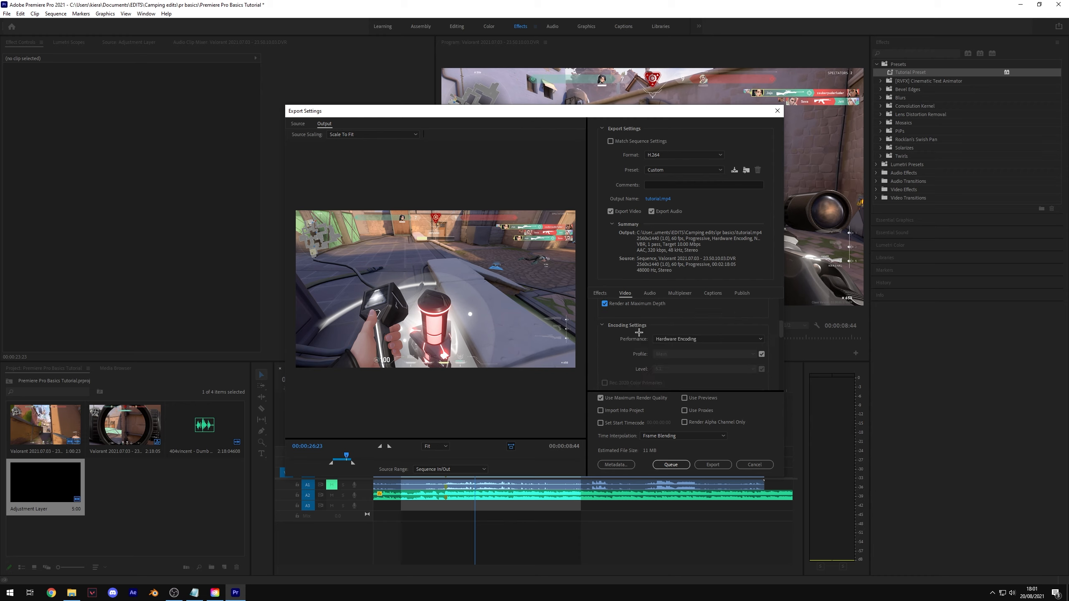
{"action": "left_click", "coordinate": [694, 338]}
{"action": "left_click", "coordinate": [627, 331]}
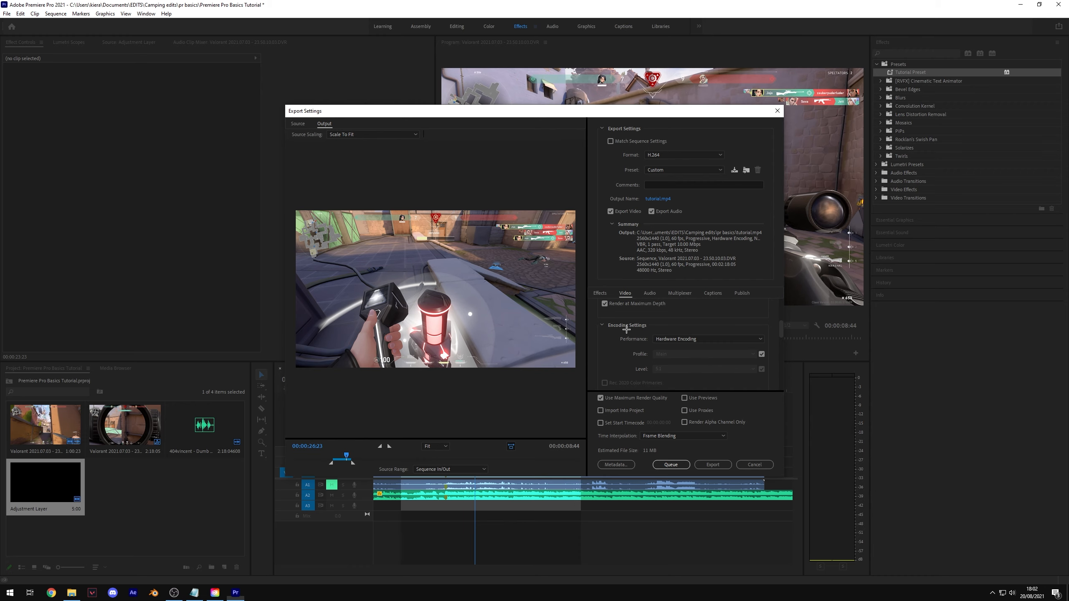
{"action": "left_click", "coordinate": [687, 339]}
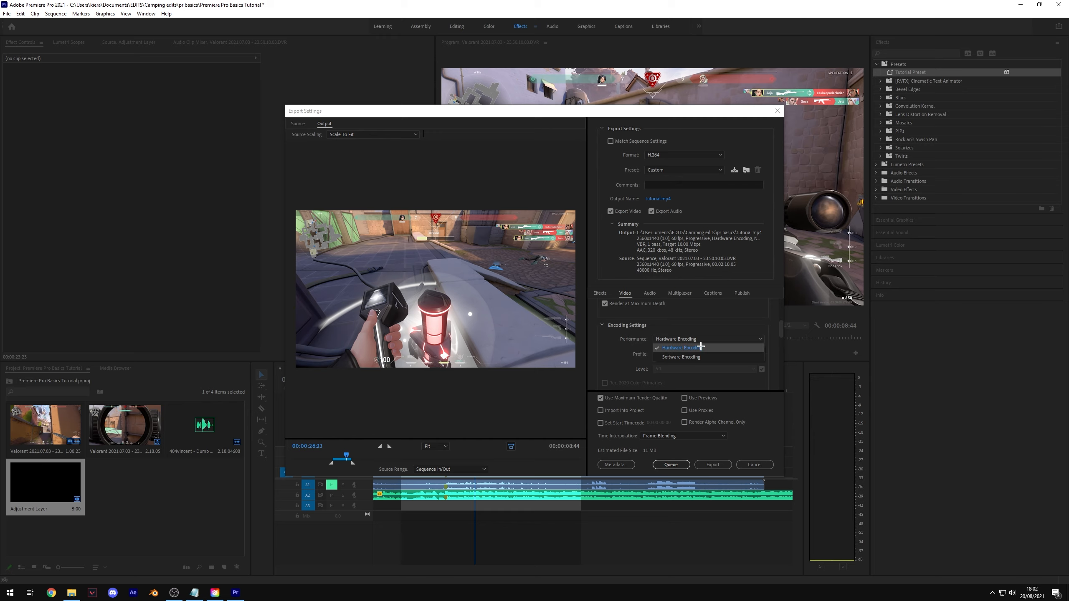
{"action": "left_click", "coordinate": [692, 347]}
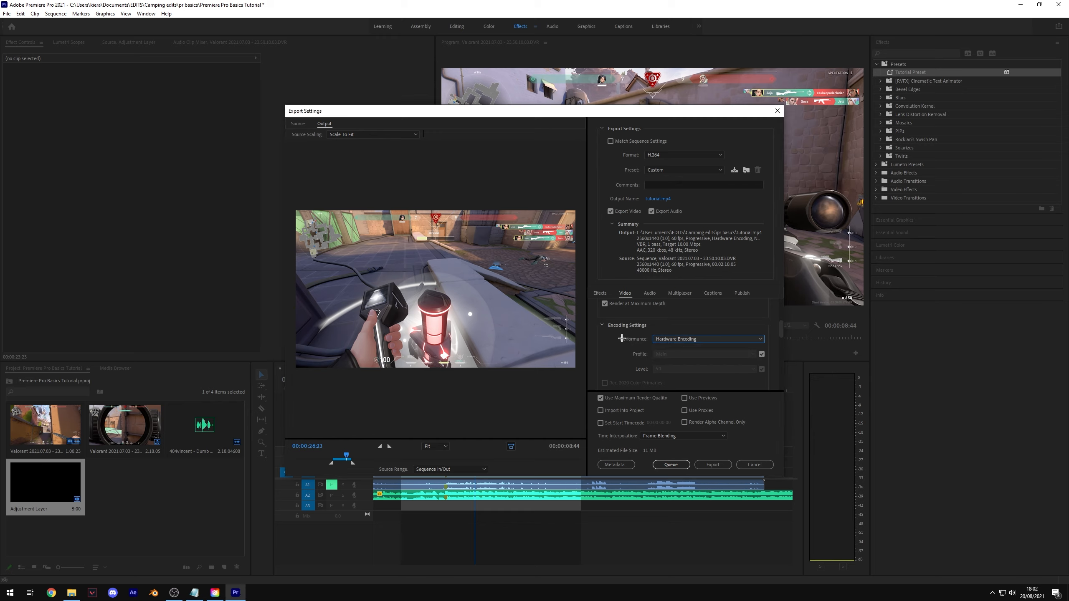
Unlink the encoding profile from the source and set it to High
{"action": "left_click", "coordinate": [761, 354]}
{"action": "left_click", "coordinate": [699, 354]}
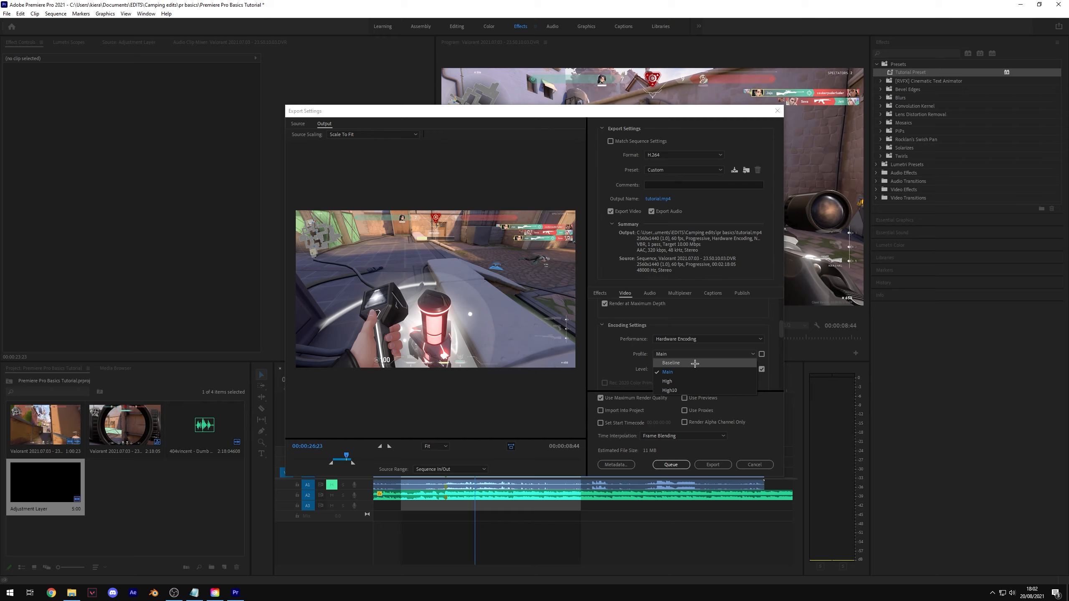
{"action": "left_click", "coordinate": [678, 381]}
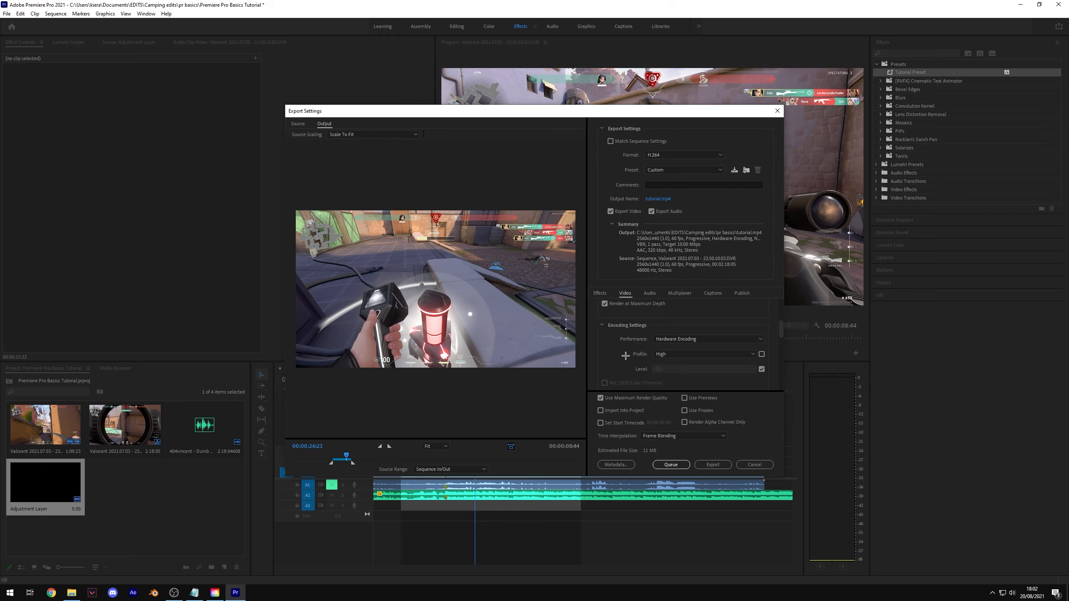
Set the bitrate encoding to VBR, 2 pass
{"action": "scroll", "coordinate": [625, 355], "scroll_direction": "down", "scroll_amount": 5}
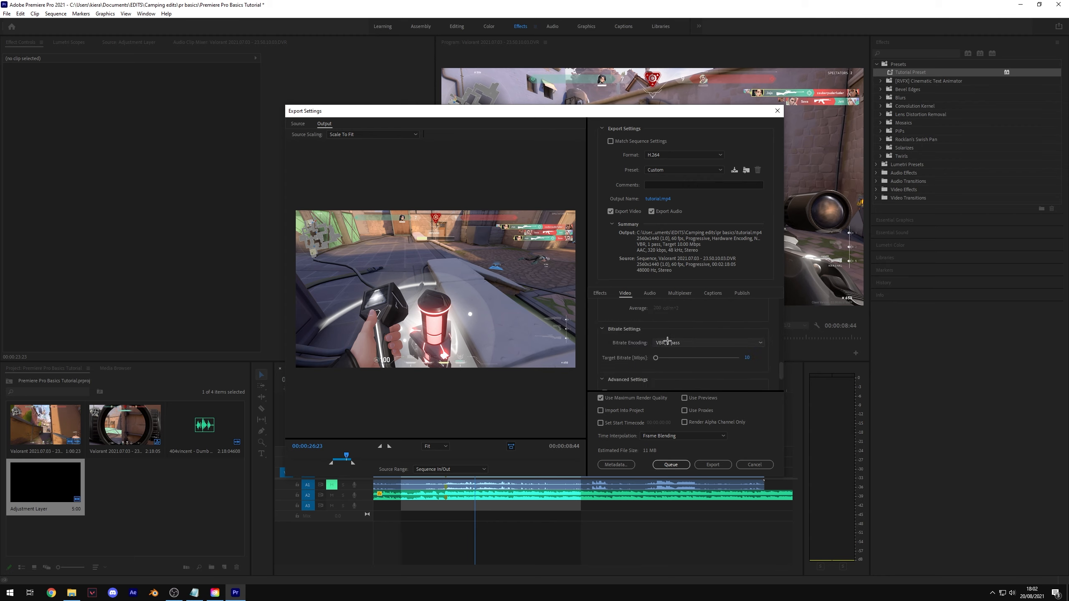
{"action": "left_click", "coordinate": [667, 343]}
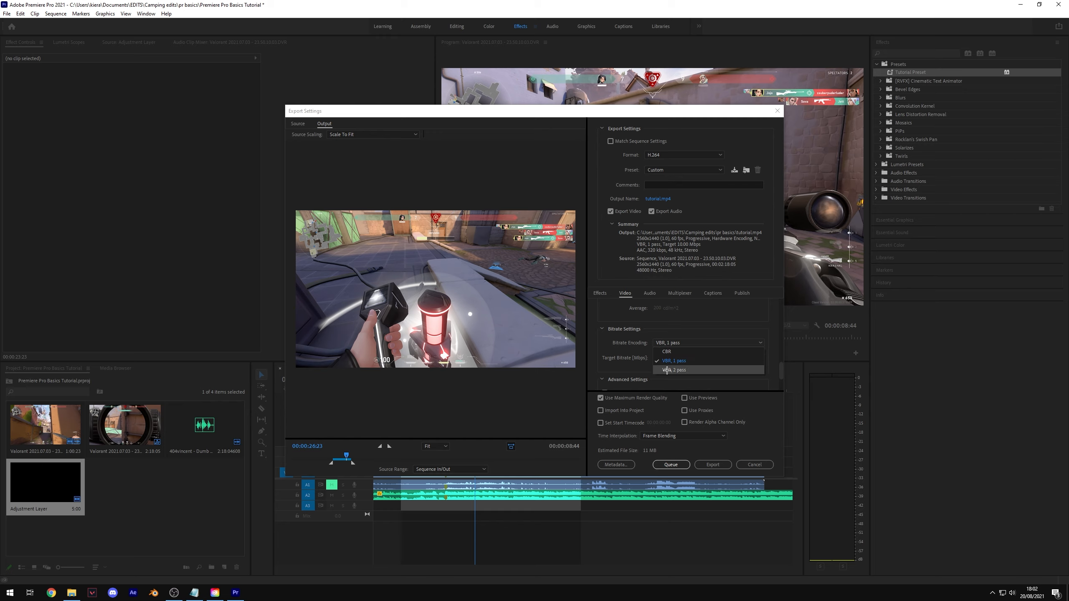
{"action": "left_click", "coordinate": [685, 370]}
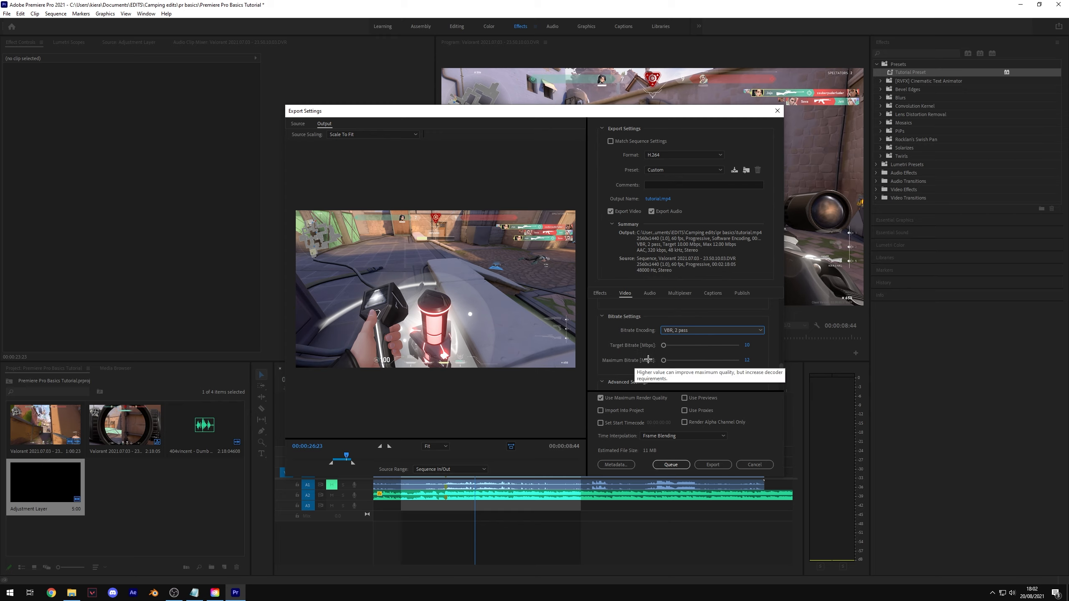
{"action": "left_click", "coordinate": [677, 330]}
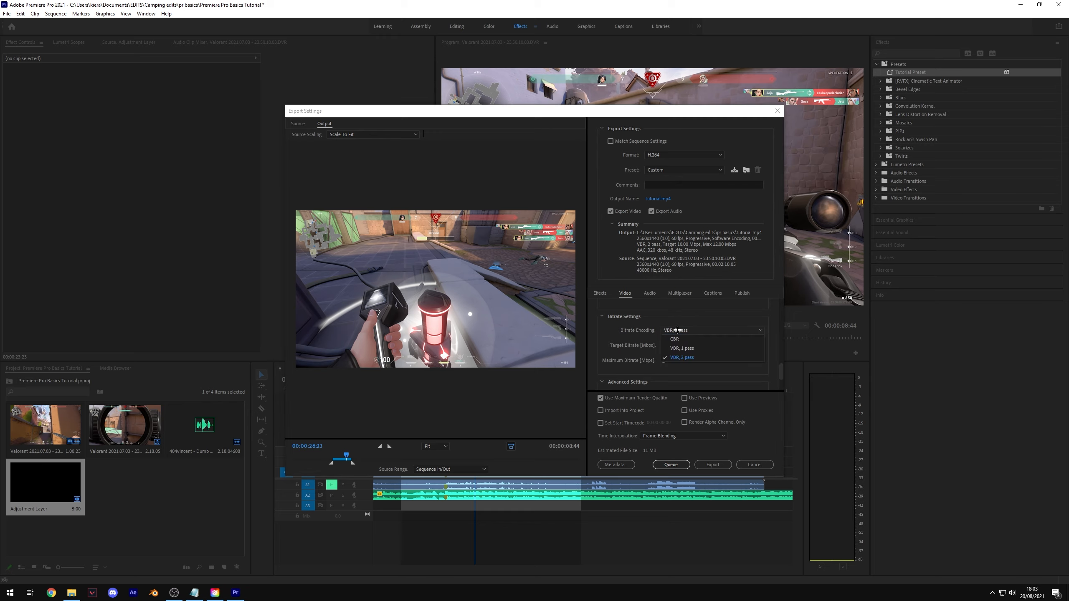
{"action": "left_click", "coordinate": [685, 357]}
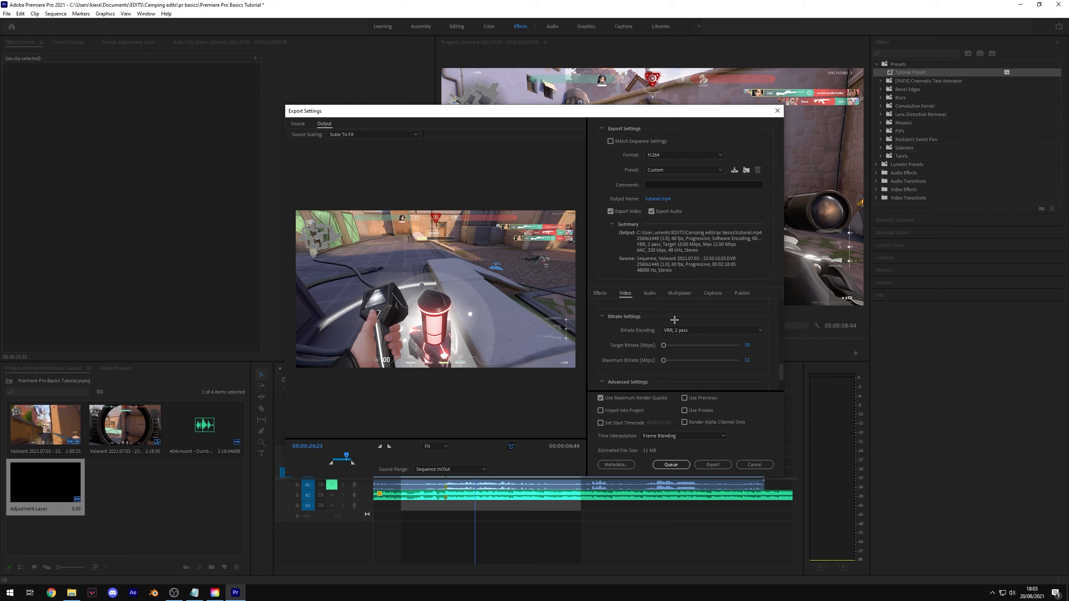
Switch the bitrate encoding to VBR, 1 pass
{"action": "left_click", "coordinate": [672, 331]}
{"action": "left_click", "coordinate": [692, 349]}
{"action": "left_click", "coordinate": [690, 315]}
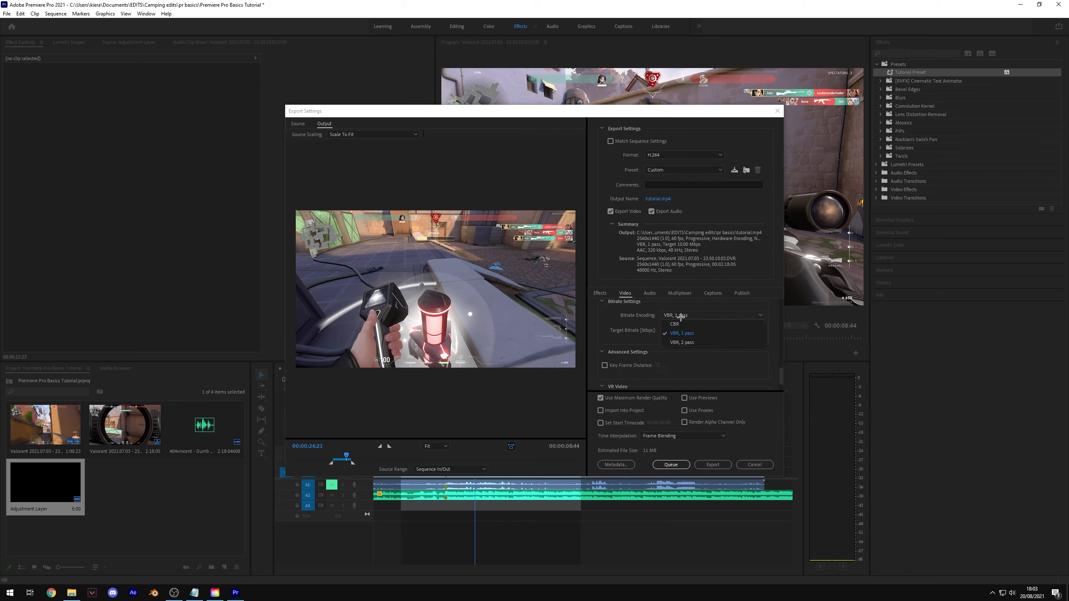
{"action": "left_click", "coordinate": [700, 333]}
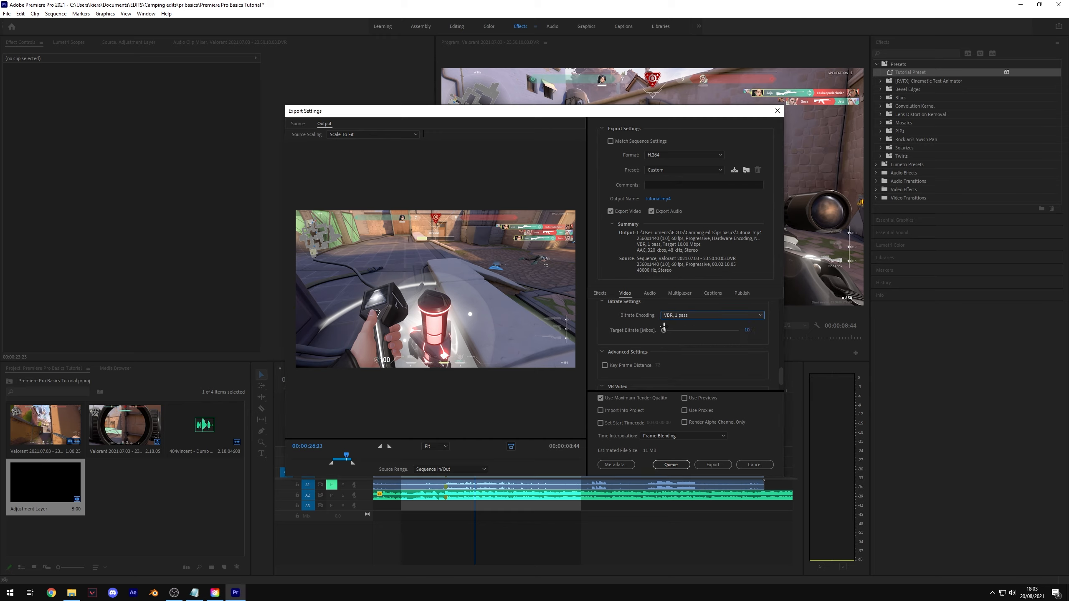
Set the target bitrate to 50 Mbps and show the audio export settings
{"action": "left_click", "coordinate": [747, 330]}
{"action": "left_click", "coordinate": [761, 271]}
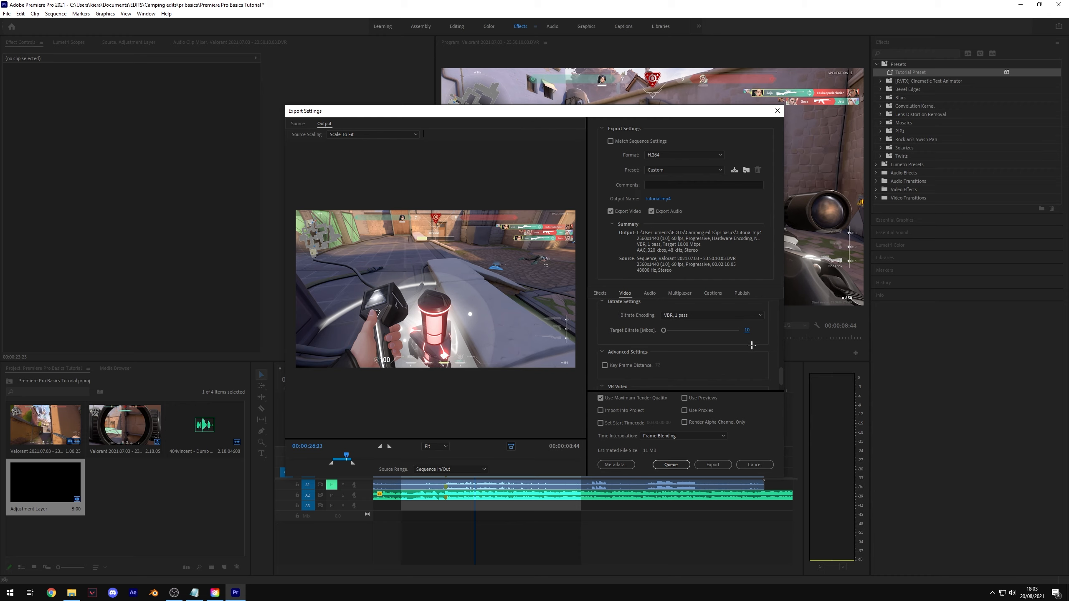
{"action": "left_click", "coordinate": [748, 330]}
{"action": "key", "text": "Return"}
{"action": "left_click", "coordinate": [748, 330]}
{"action": "left_click", "coordinate": [748, 331]}
{"action": "key", "text": "Return"}
{"action": "key", "text": "Return"}
{"action": "scroll", "coordinate": [642, 375], "scroll_direction": "down", "scroll_amount": 1}
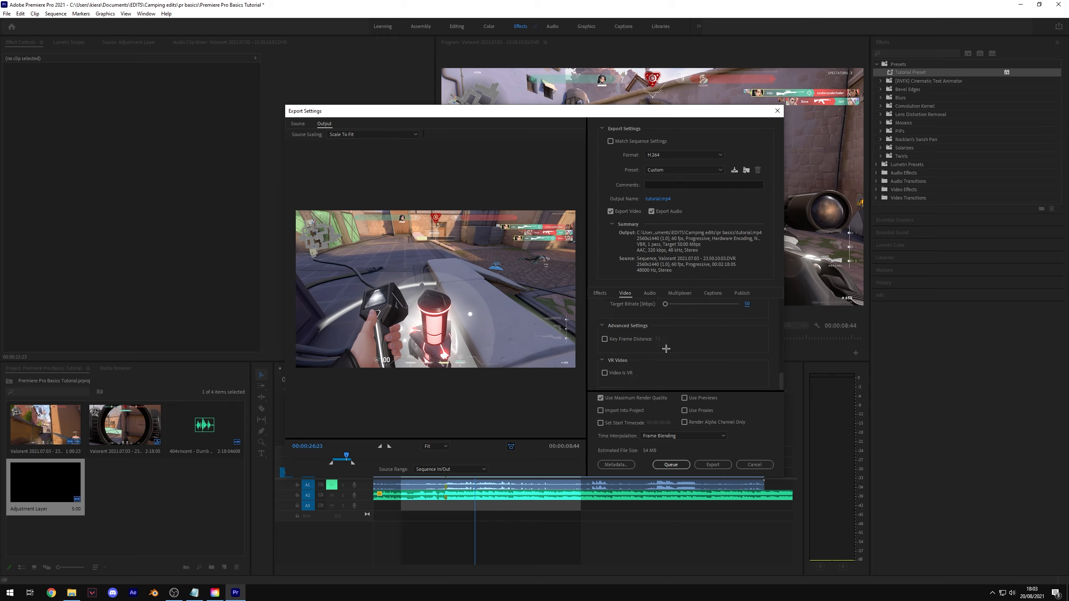
{"action": "left_click", "coordinate": [650, 293]}
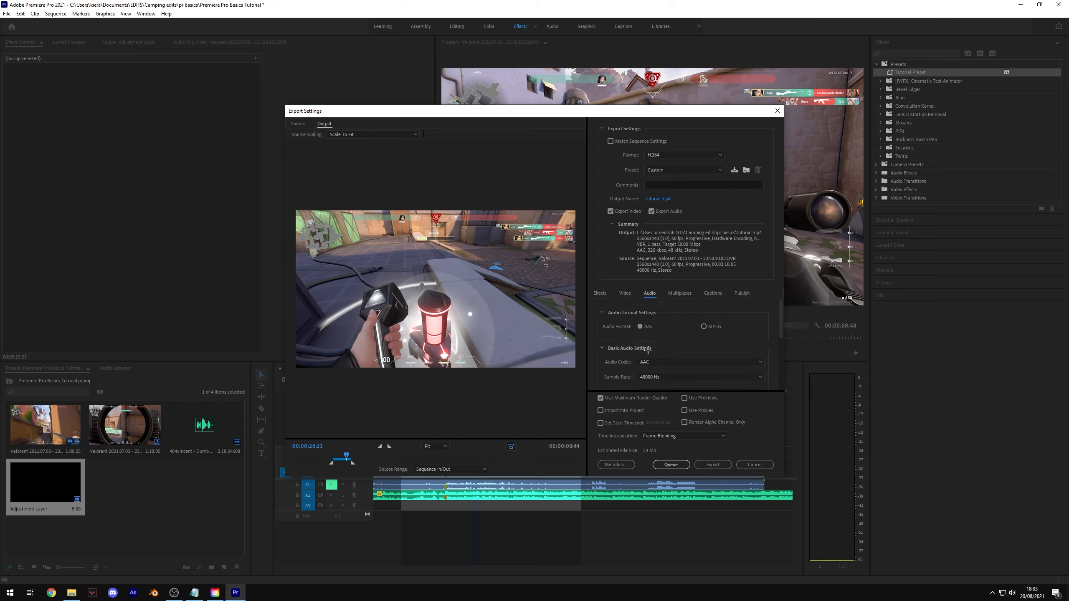
Choose a 48000 Hz audio sample rate and keep the audio bitrate at 320 kbps
{"action": "scroll", "coordinate": [658, 354], "scroll_direction": "down", "scroll_amount": 3}
{"action": "left_click", "coordinate": [669, 322]}
{"action": "left_click", "coordinate": [666, 352]}
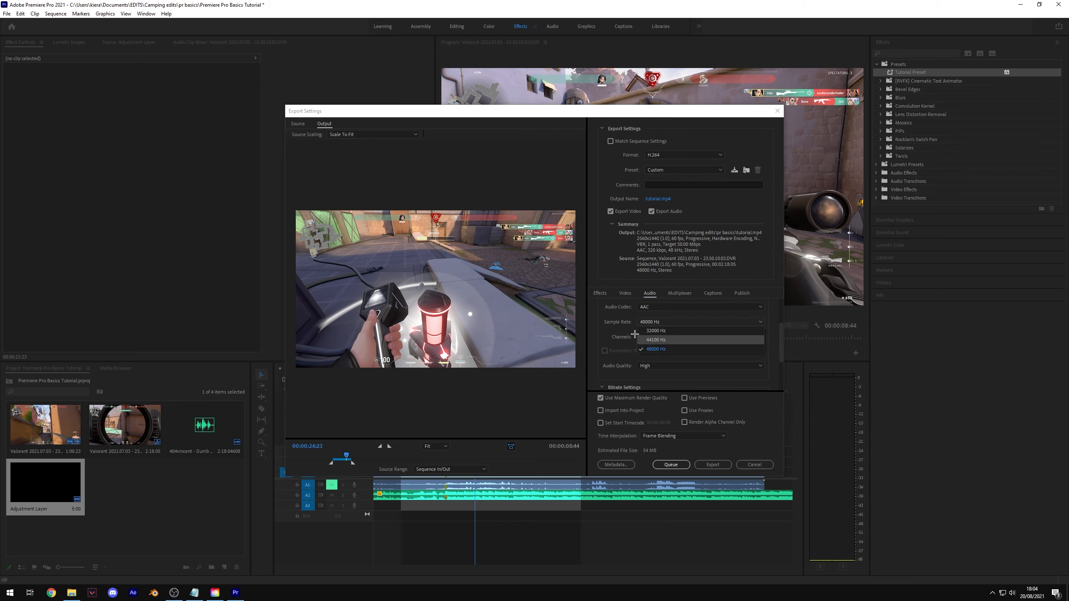
{"action": "scroll", "coordinate": [635, 336], "scroll_direction": "down", "scroll_amount": 1}
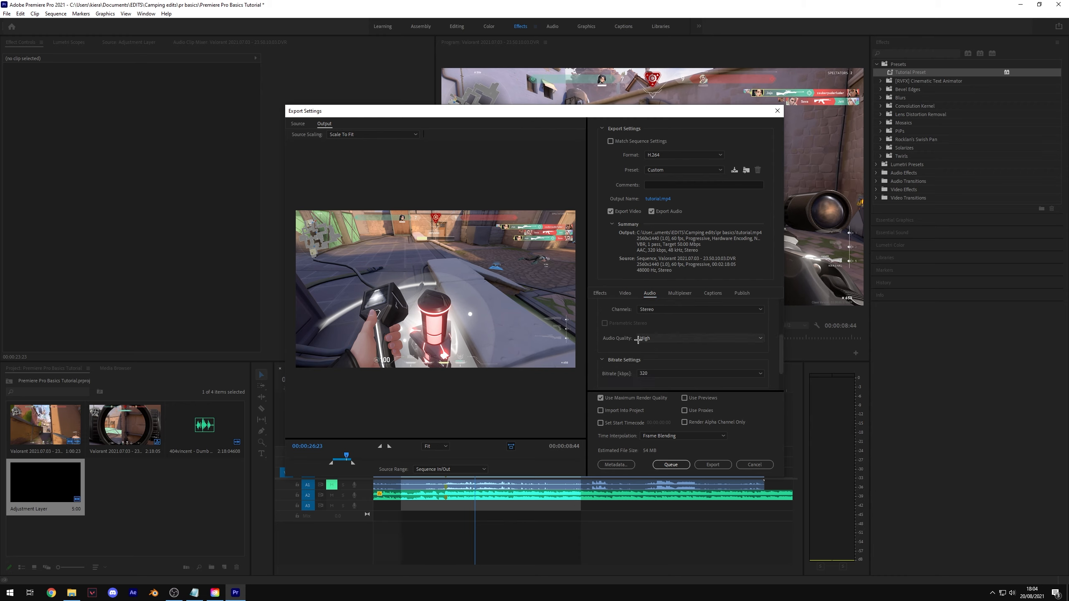
{"action": "scroll", "coordinate": [631, 350], "scroll_direction": "down", "scroll_amount": 1}
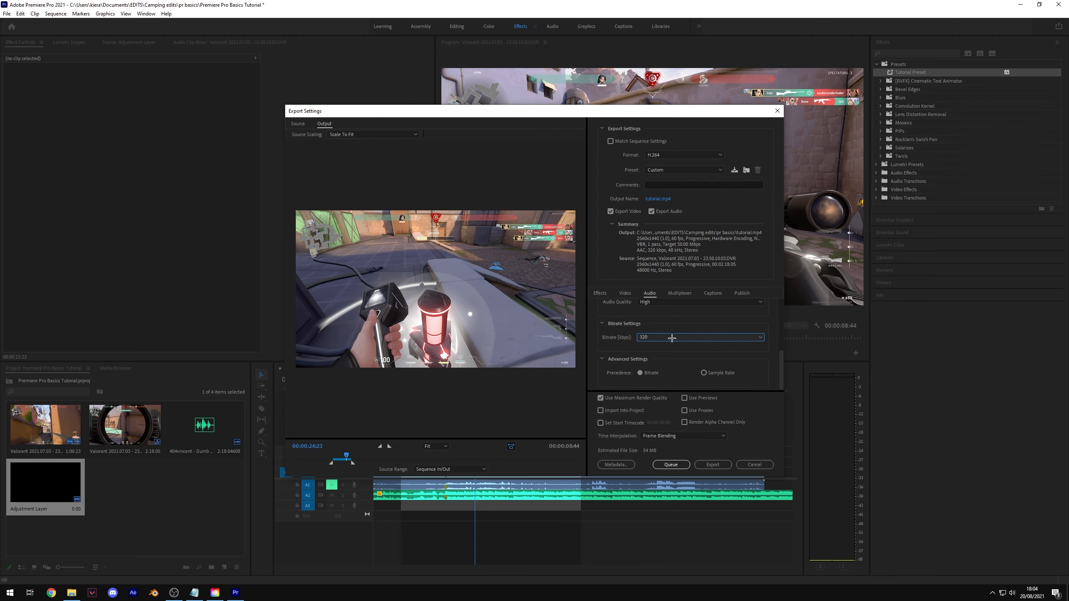
{"action": "left_click", "coordinate": [643, 337]}
{"action": "left_click", "coordinate": [642, 336]}
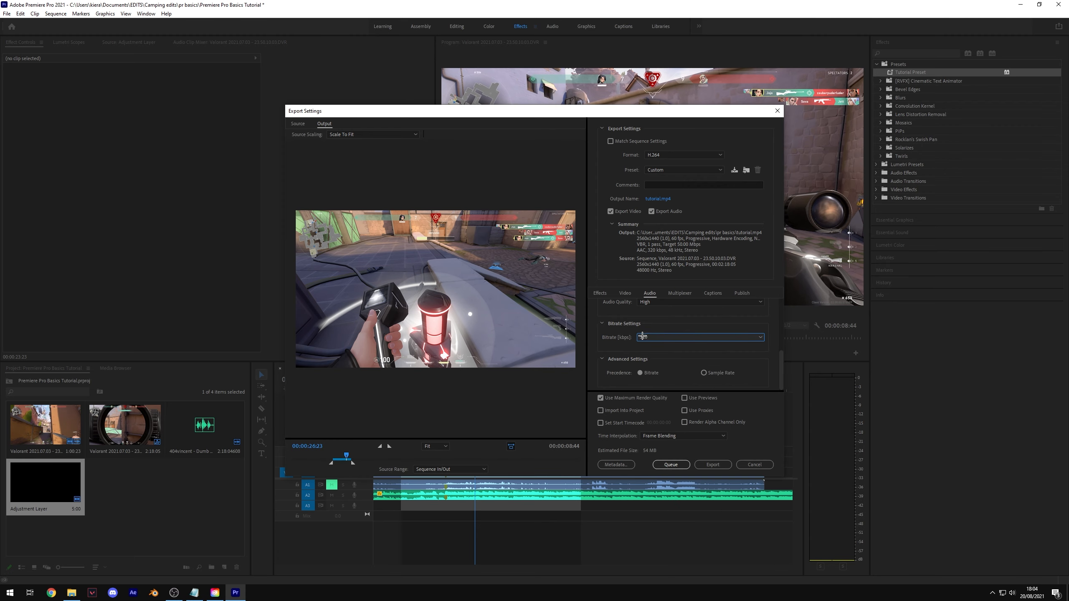
Review the multiplexer, captions, publish and effects export settings, and return to the video settings
{"action": "left_click", "coordinate": [690, 293]}
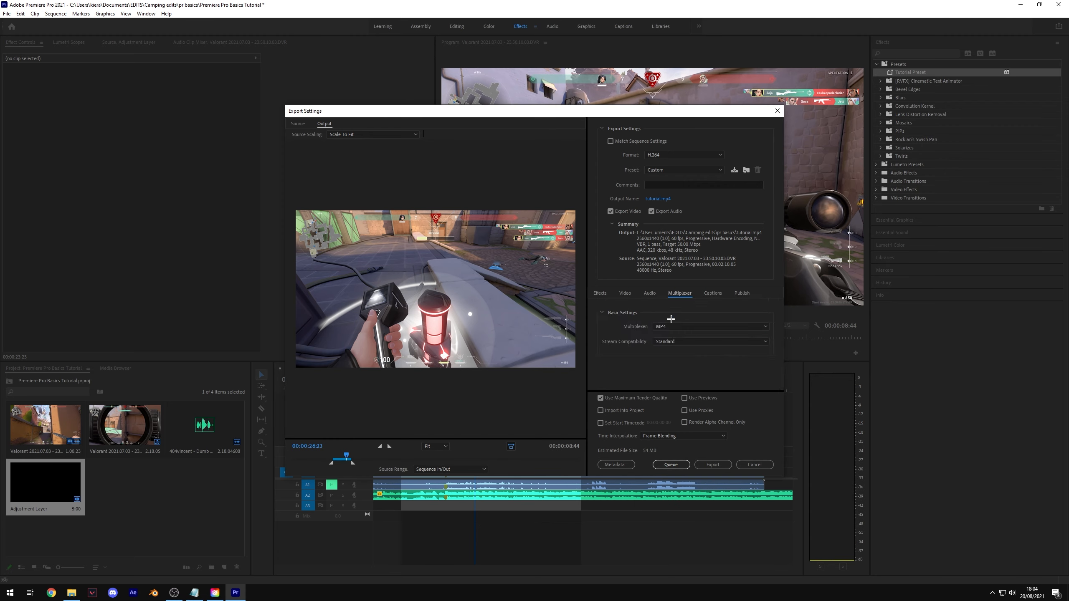
{"action": "left_click", "coordinate": [716, 294]}
{"action": "left_click", "coordinate": [749, 292]}
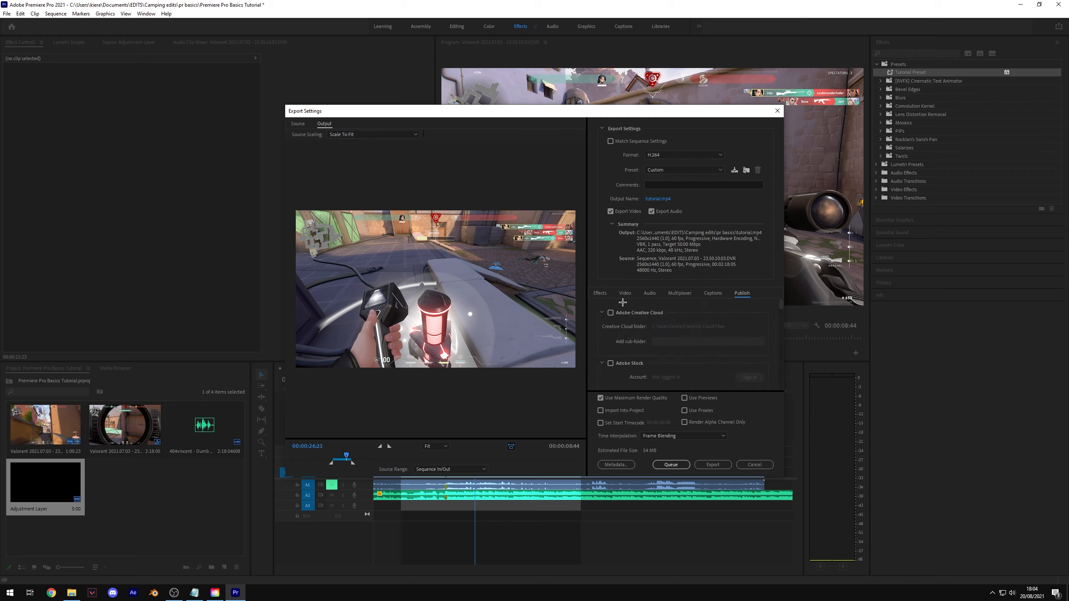
{"action": "left_click", "coordinate": [599, 293]}
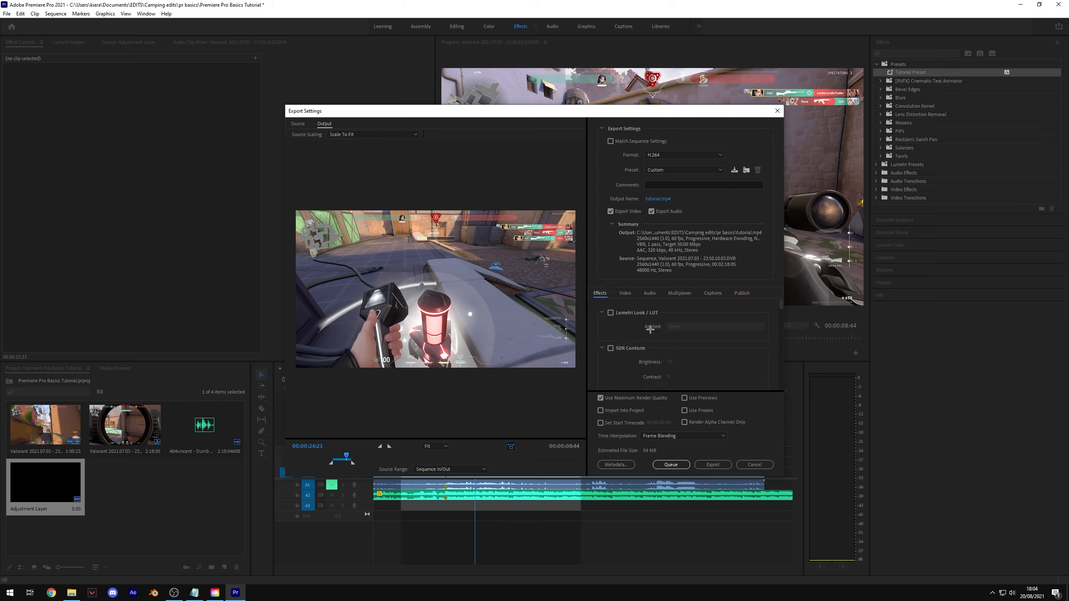
{"action": "scroll", "coordinate": [651, 356], "scroll_direction": "down", "scroll_amount": 8}
{"action": "scroll", "coordinate": [651, 356], "scroll_direction": "up", "scroll_amount": 10}
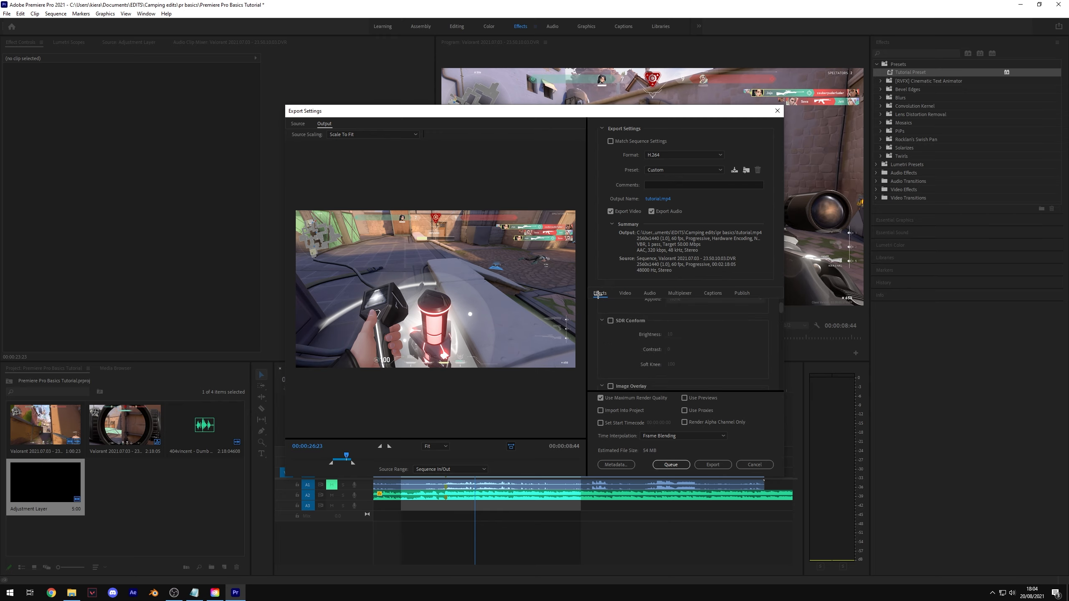
{"action": "left_click", "coordinate": [625, 294]}
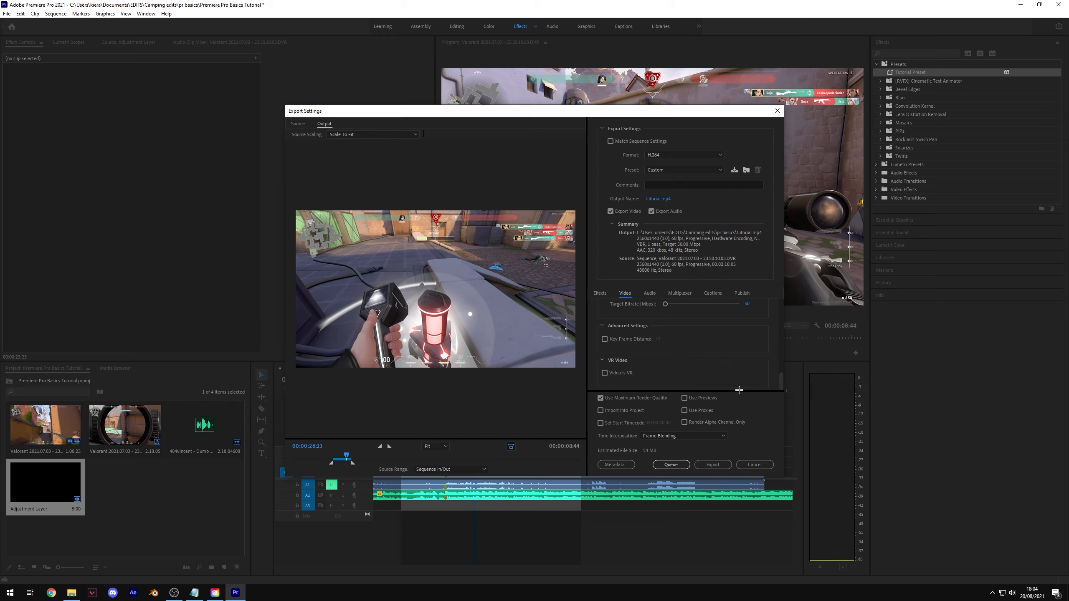
Set the time interpolation to Frame Sampling and export the video
{"action": "left_click", "coordinate": [667, 435]}
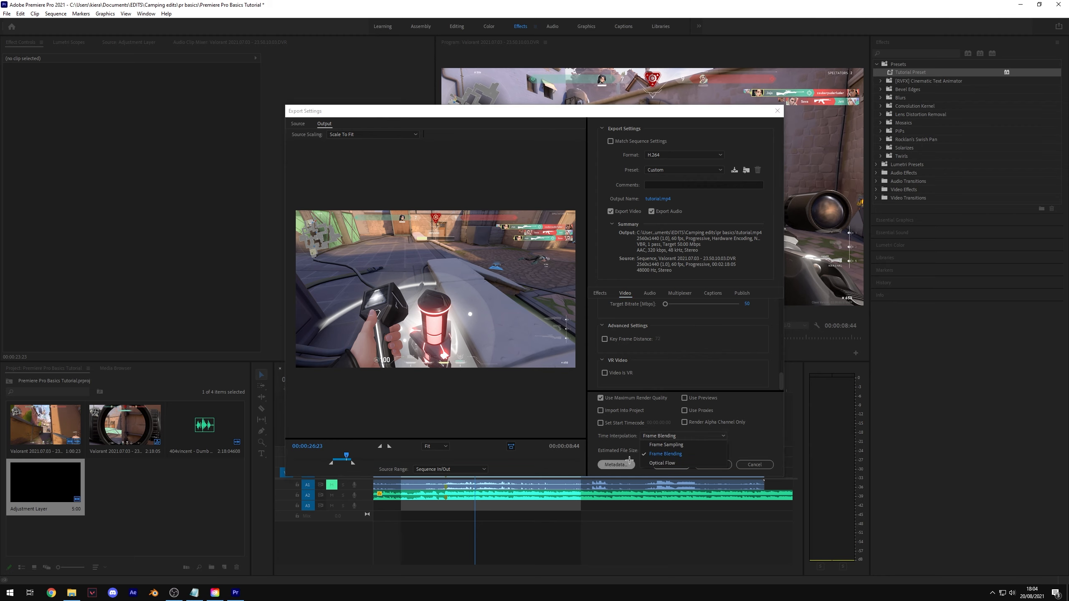
{"action": "left_click", "coordinate": [657, 445]}
{"action": "left_click", "coordinate": [656, 437]}
{"action": "left_click", "coordinate": [670, 445]}
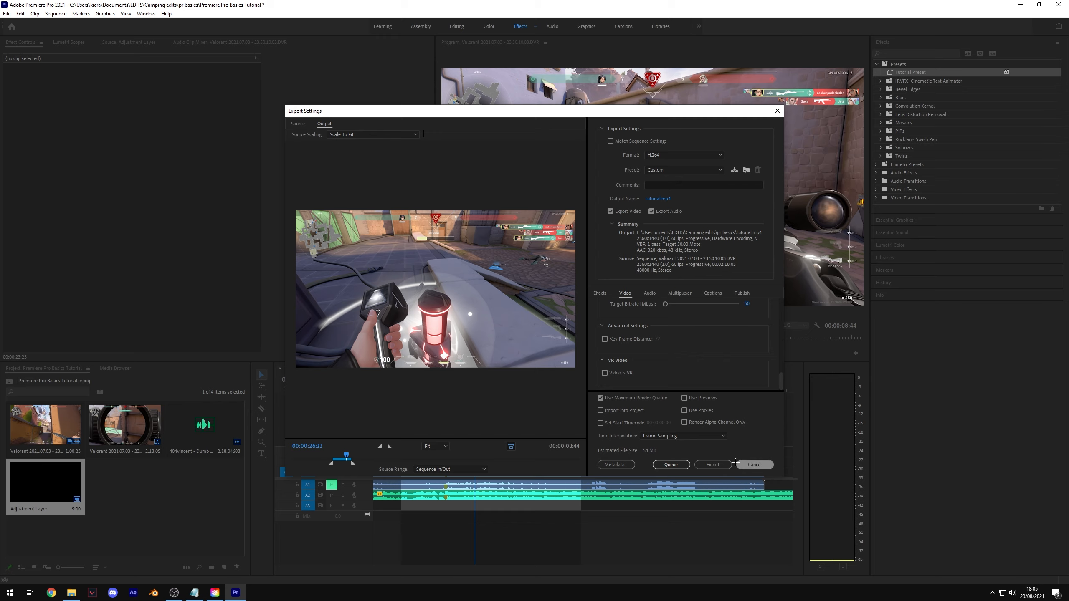
{"action": "left_click", "coordinate": [711, 465]}
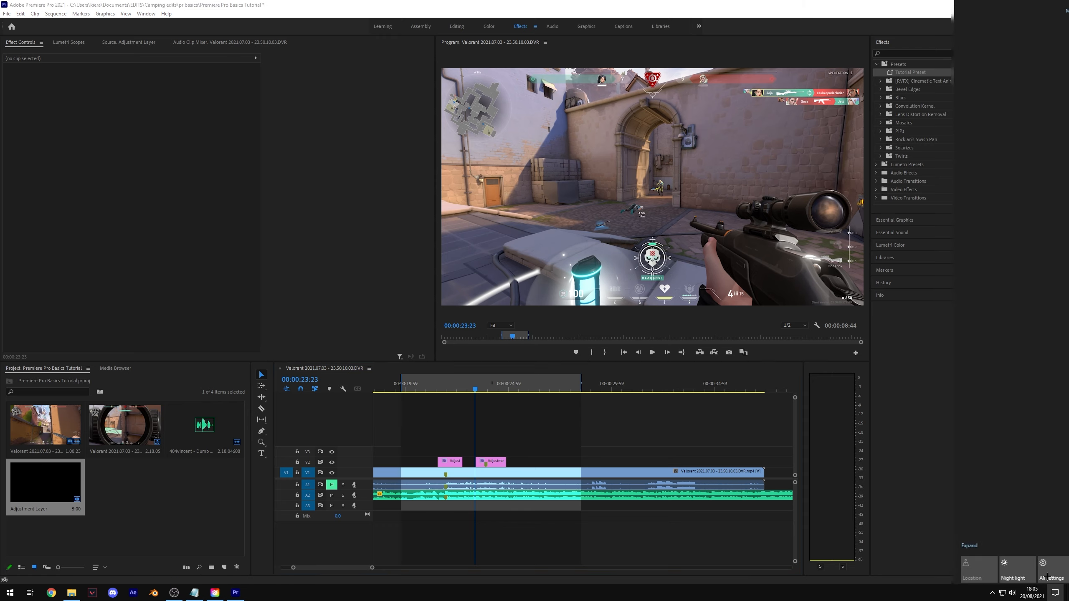
Save the project and close Premiere Pro
{"action": "left_click", "coordinate": [7, 13]}
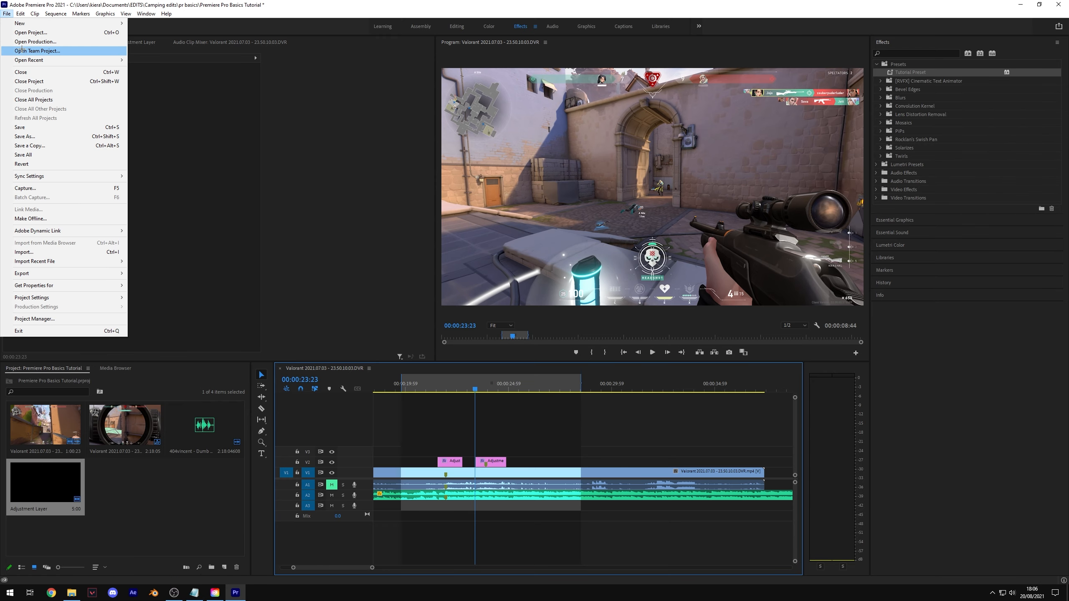
{"action": "left_click", "coordinate": [32, 128]}
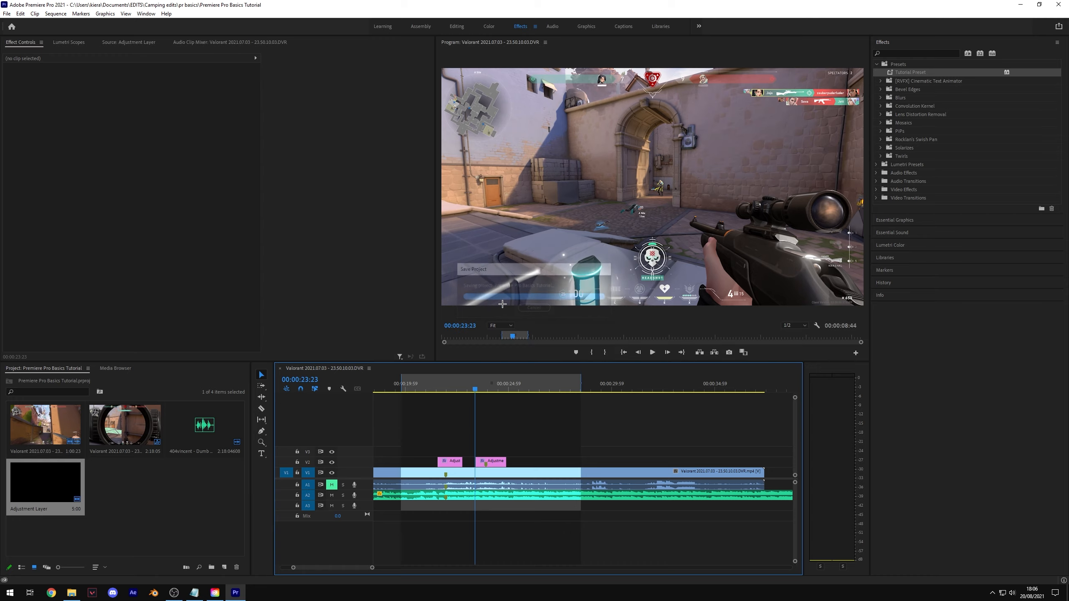
{"action": "left_click", "coordinate": [1058, 4]}
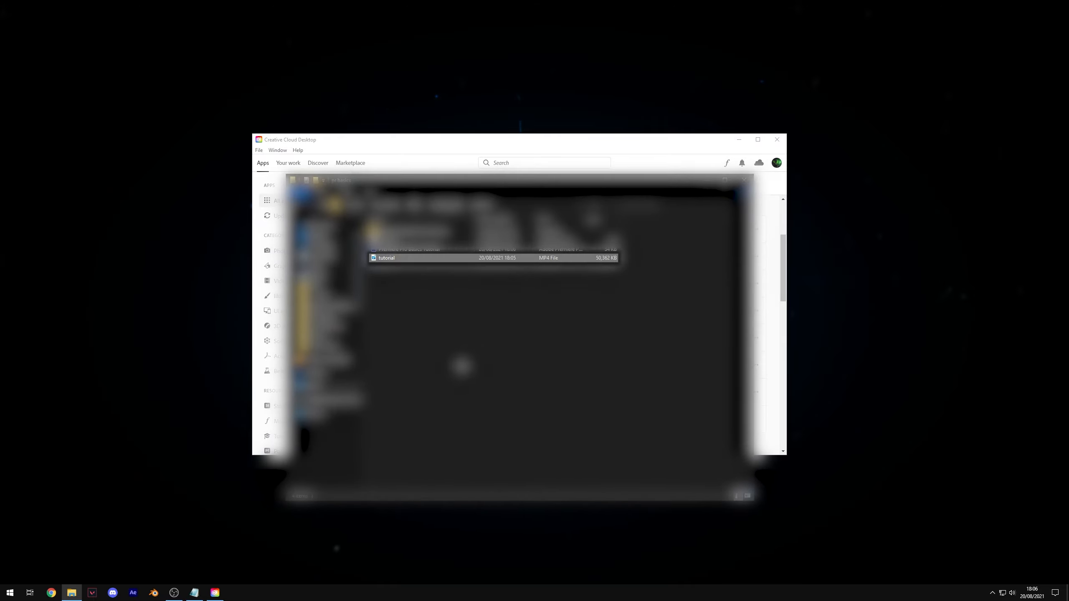
Examine the exported tutorial MP4's file properties, including its frame size, data rate, frame rate and audio details
{"action": "right_click", "coordinate": [488, 257]}
{"action": "left_click", "coordinate": [507, 452]}
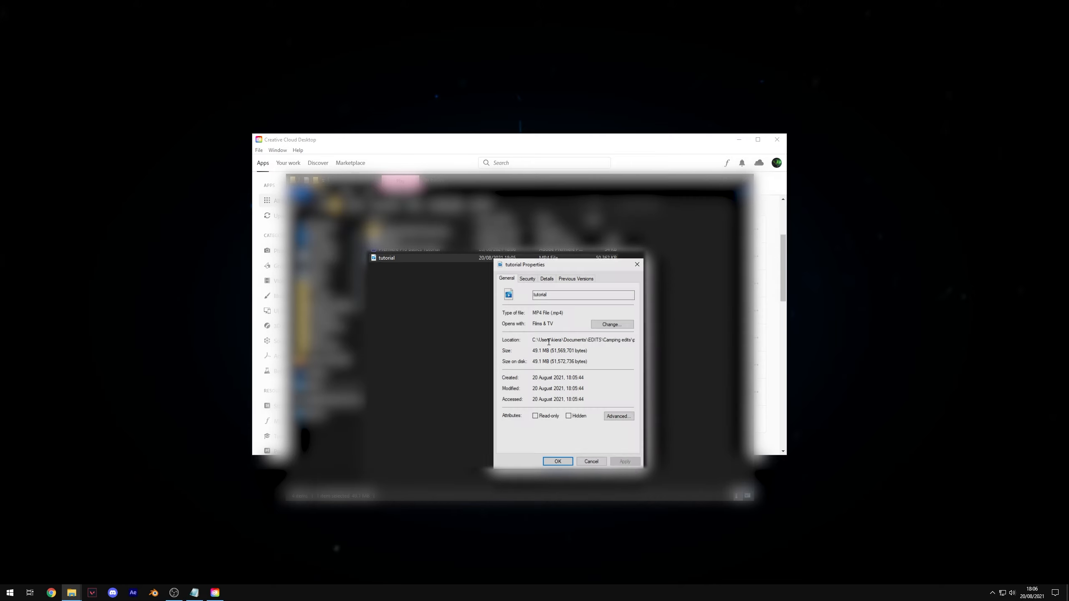
{"action": "left_click", "coordinate": [547, 279]}
{"action": "scroll", "coordinate": [566, 355], "scroll_direction": "down", "scroll_amount": 1}
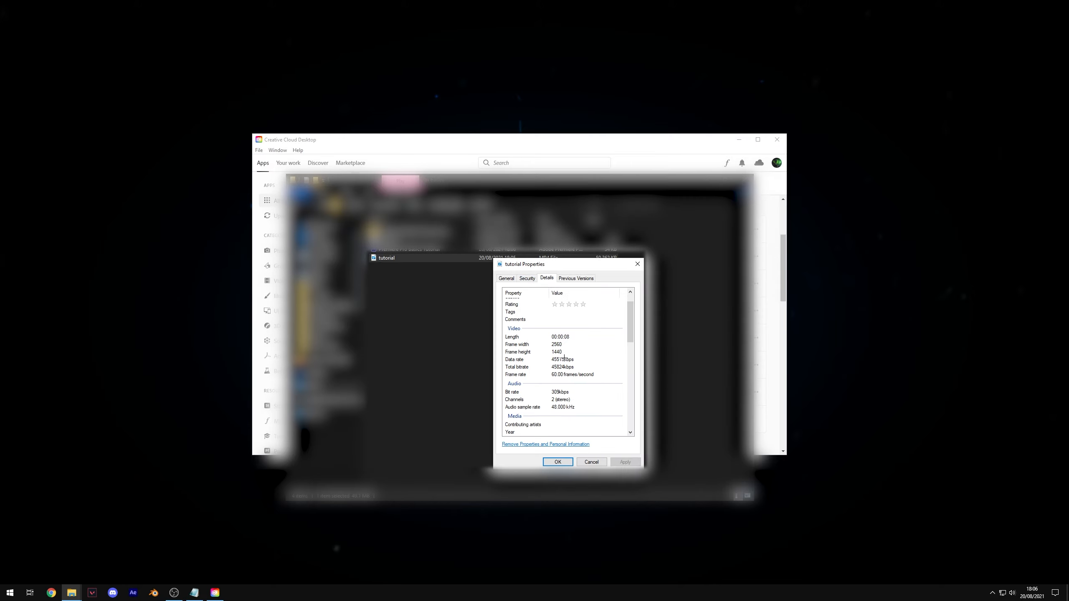
{"action": "left_click", "coordinate": [570, 353]}
{"action": "scroll", "coordinate": [581, 384], "scroll_direction": "down", "scroll_amount": 1}
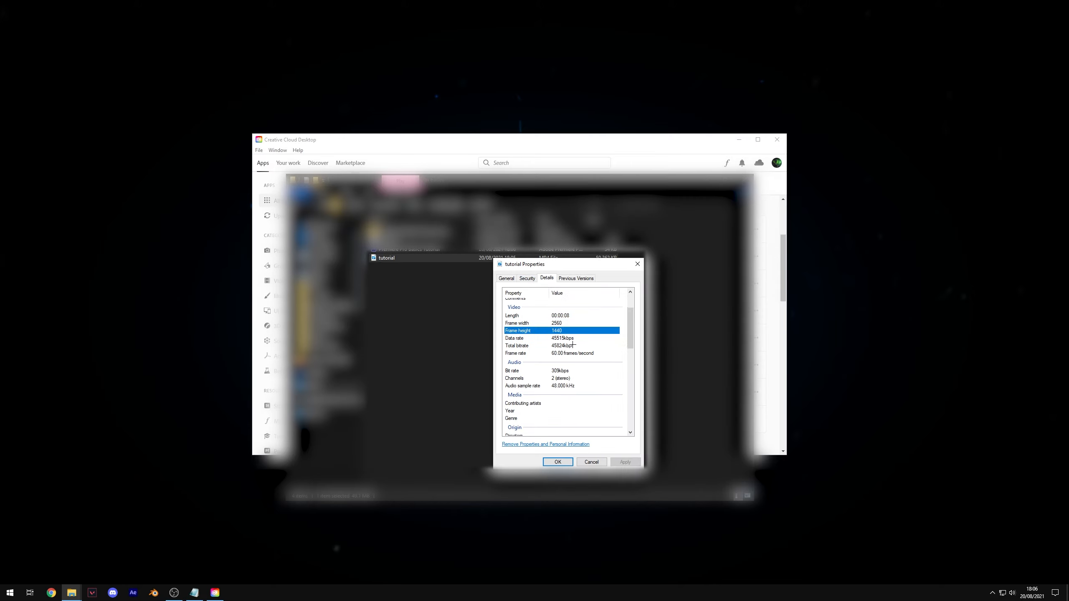
{"action": "left_click", "coordinate": [563, 339]}
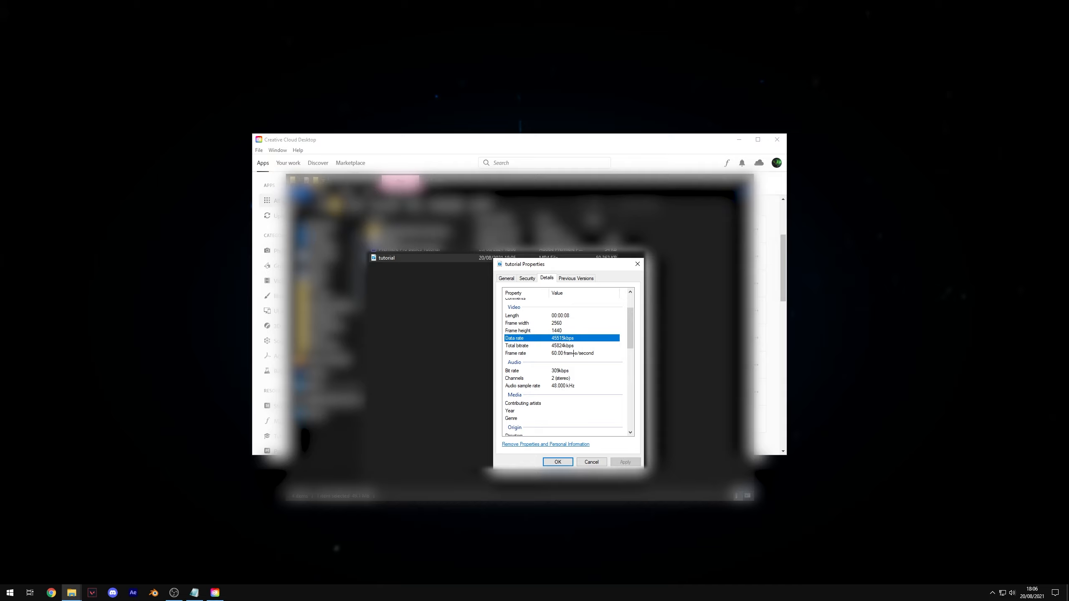
{"action": "scroll", "coordinate": [573, 353], "scroll_direction": "down", "scroll_amount": 10}
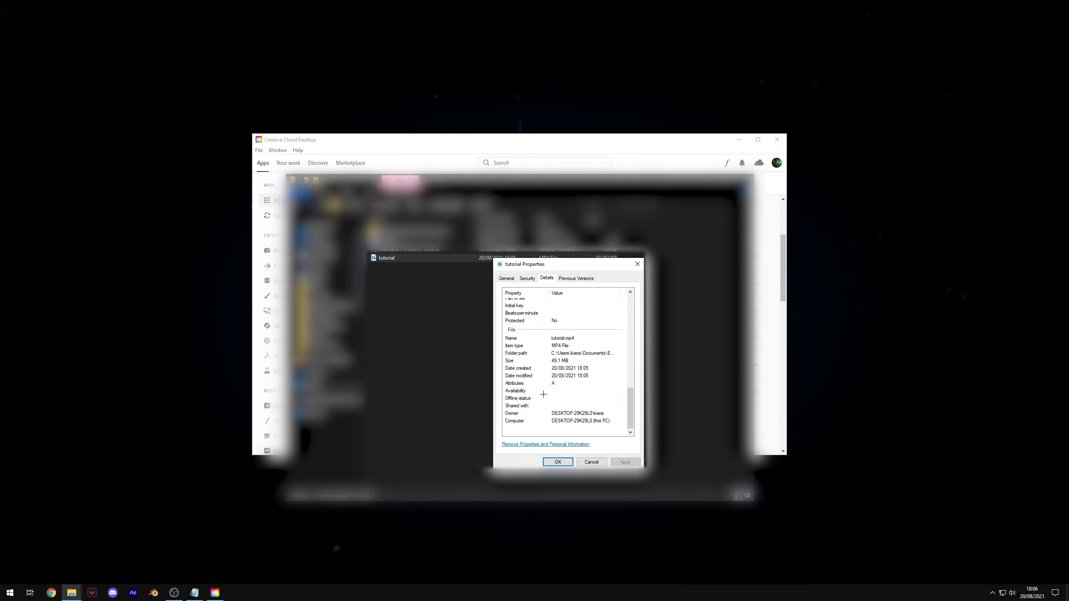
{"action": "key", "text": "Escape"}
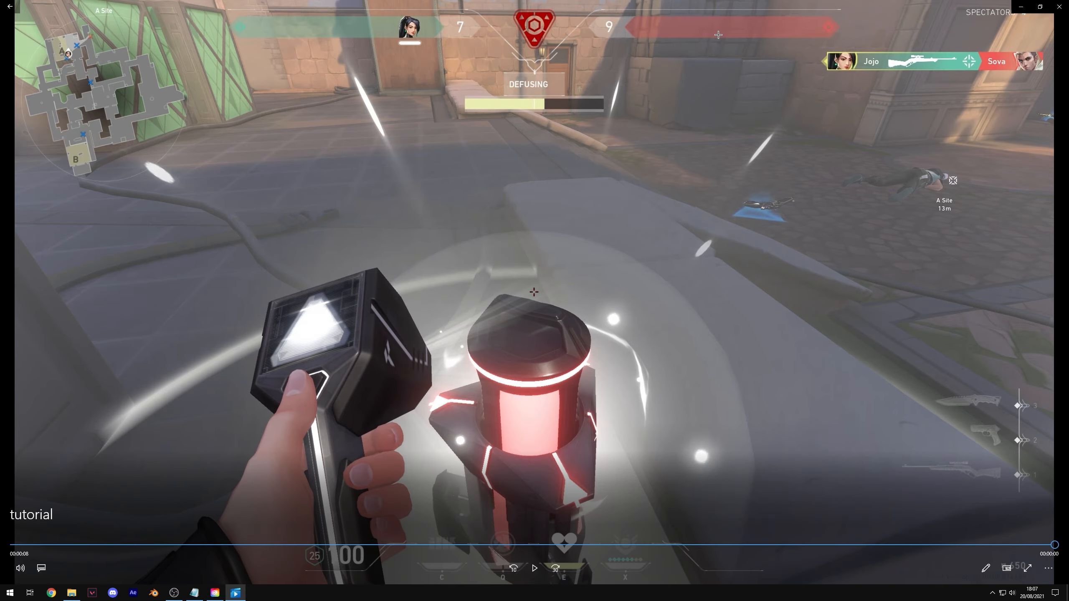
Close the playback of the exported tutorial video and return to its folder
{"action": "left_click", "coordinate": [1059, 6]}
{"action": "left_click", "coordinate": [646, 295]}
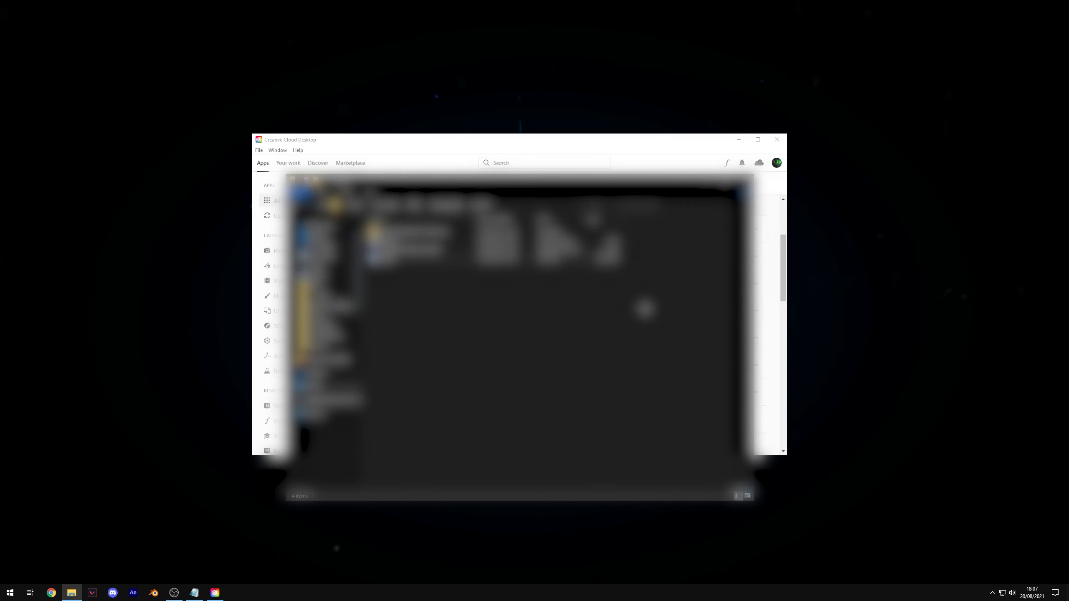